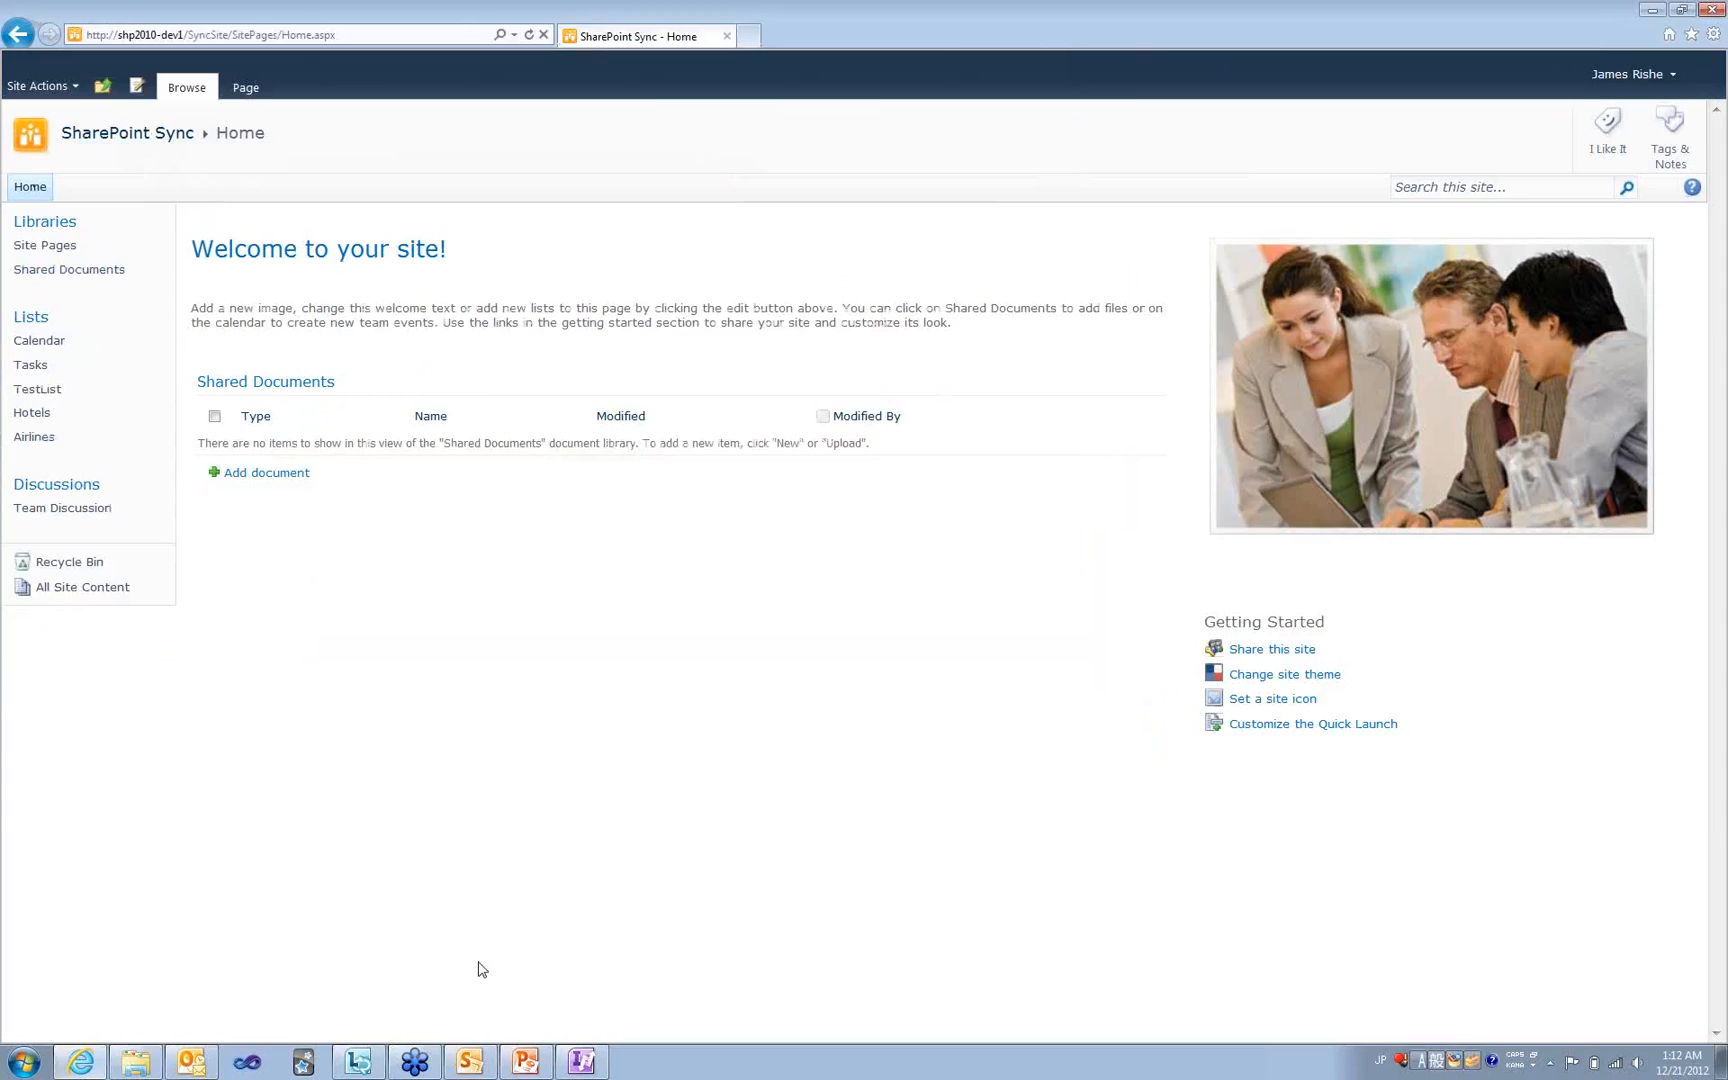
- Select the SharePoint Sync page address and close the Outlook inbox
click(261, 35)
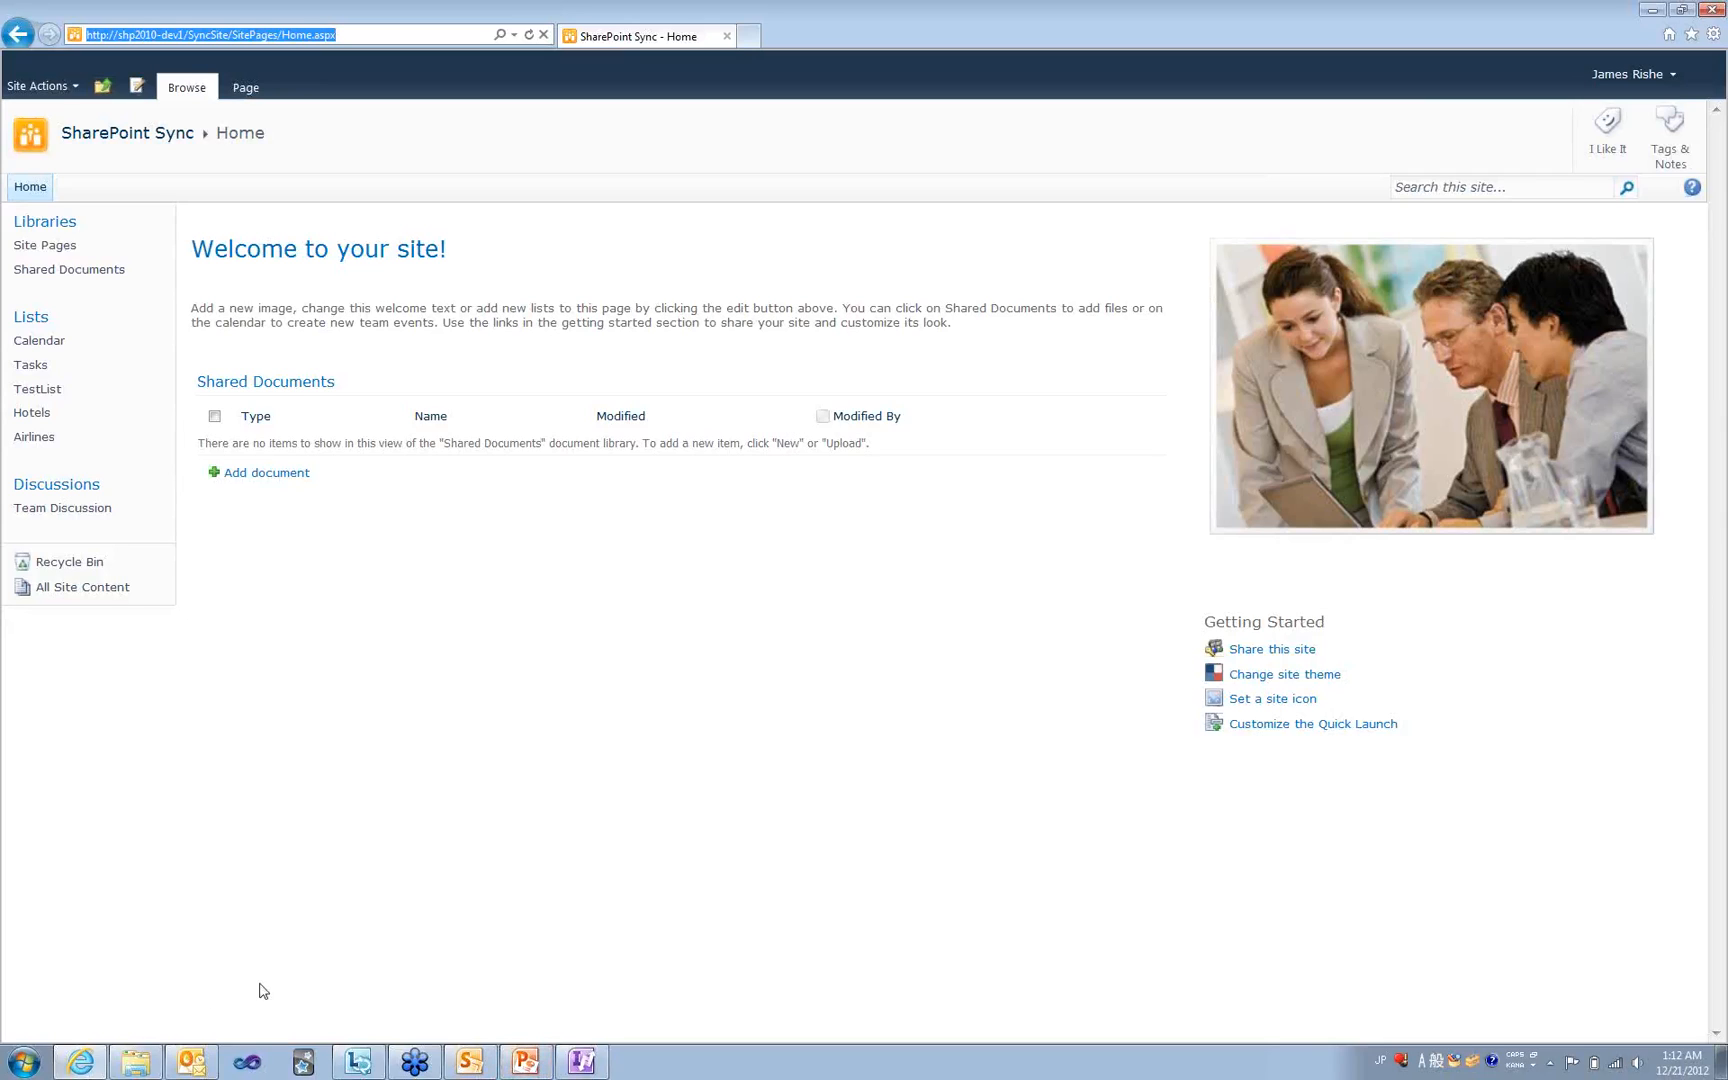
mouse_move(203, 1062)
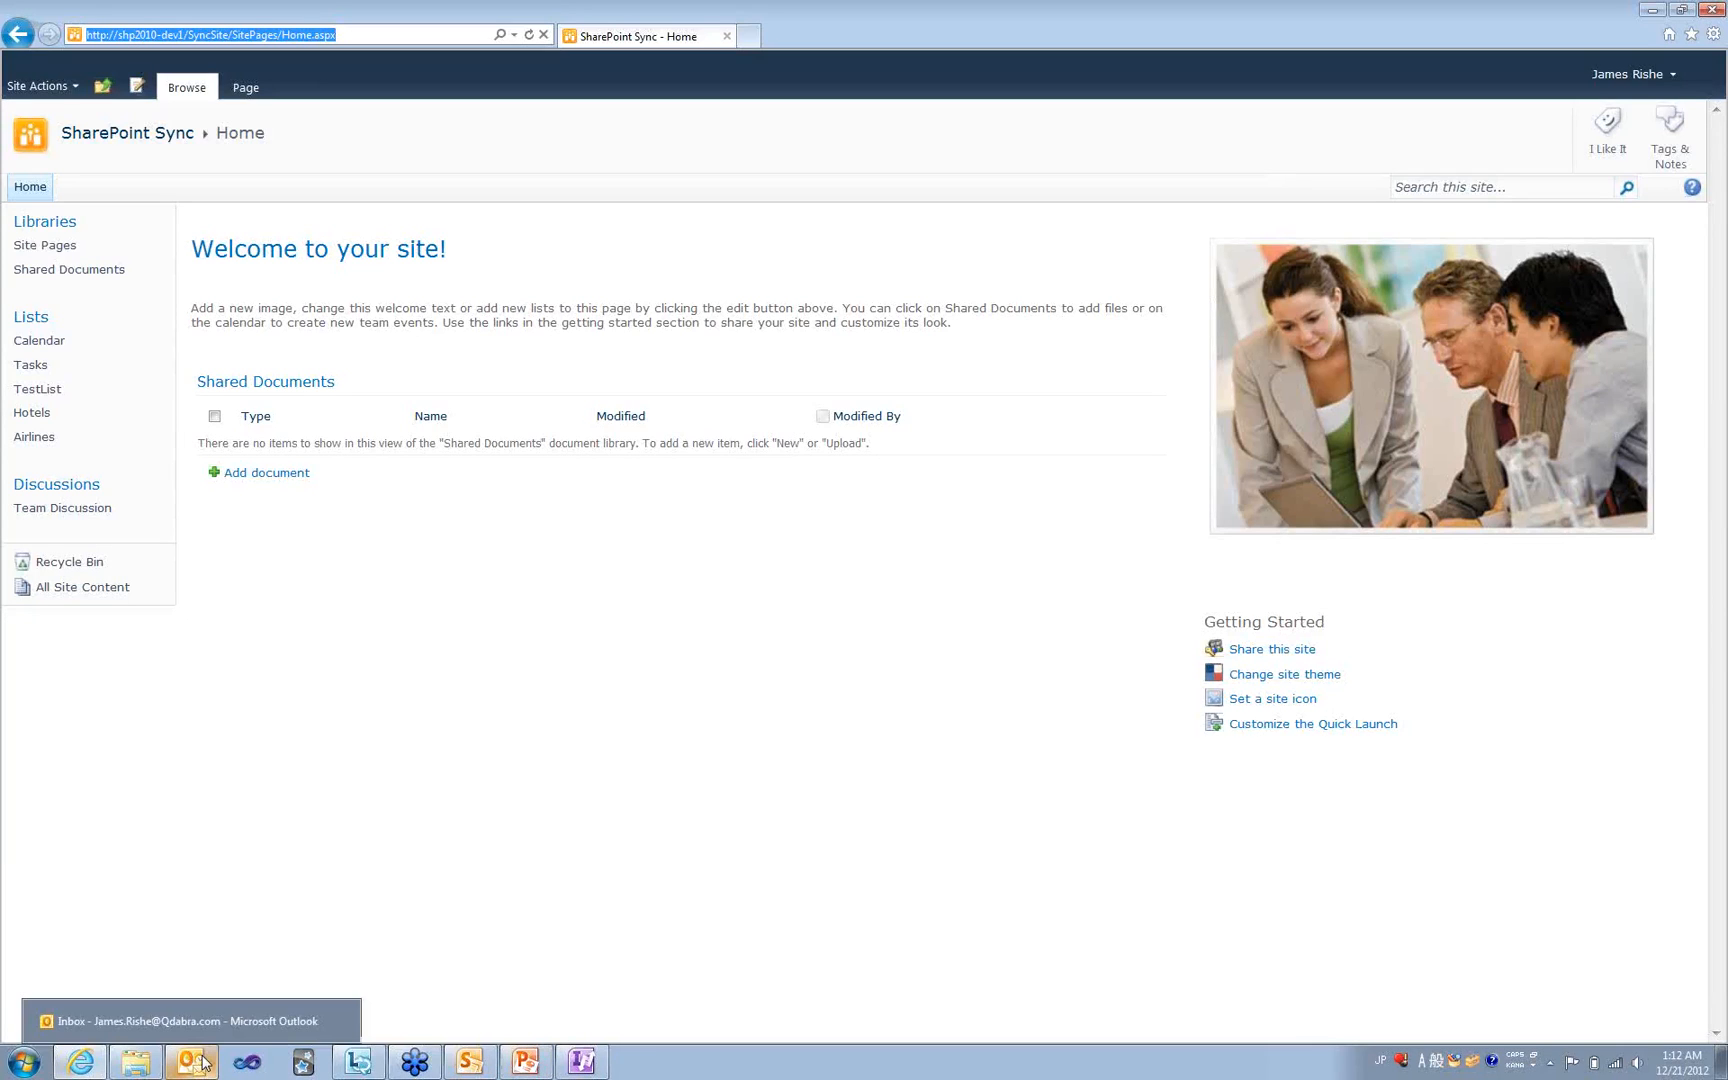
click(338, 1025)
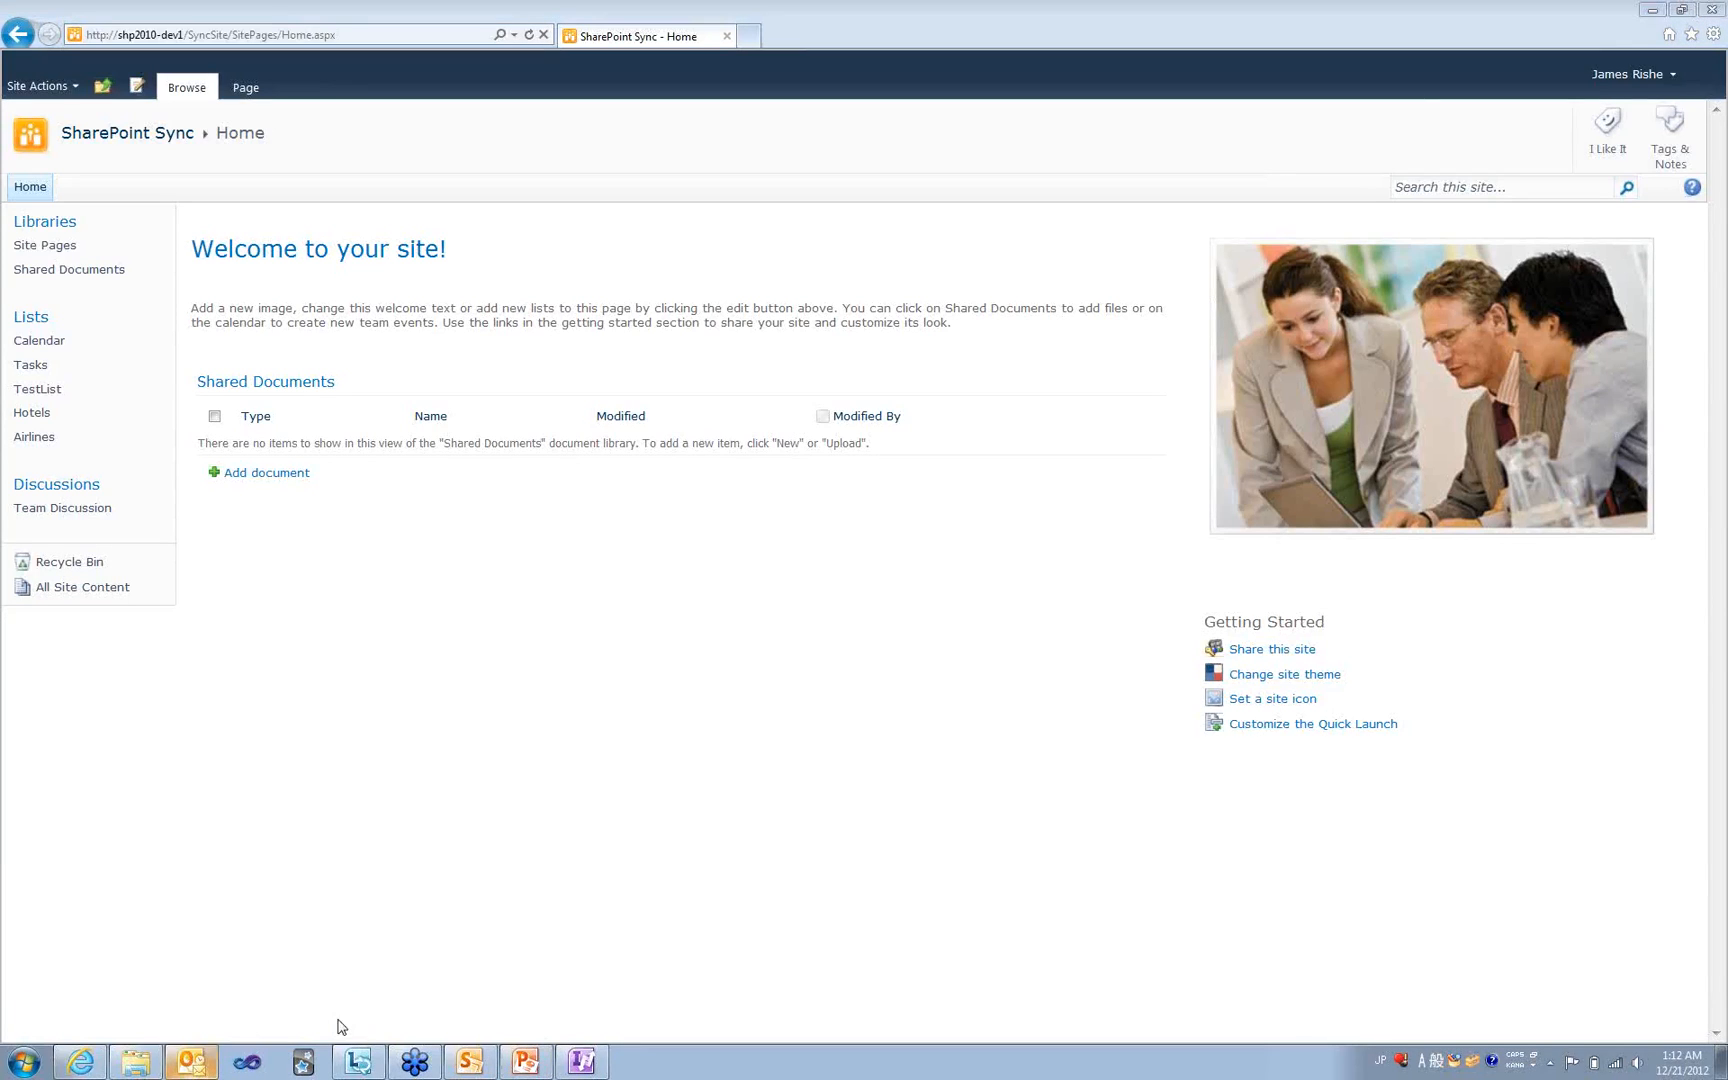
click(470, 1062)
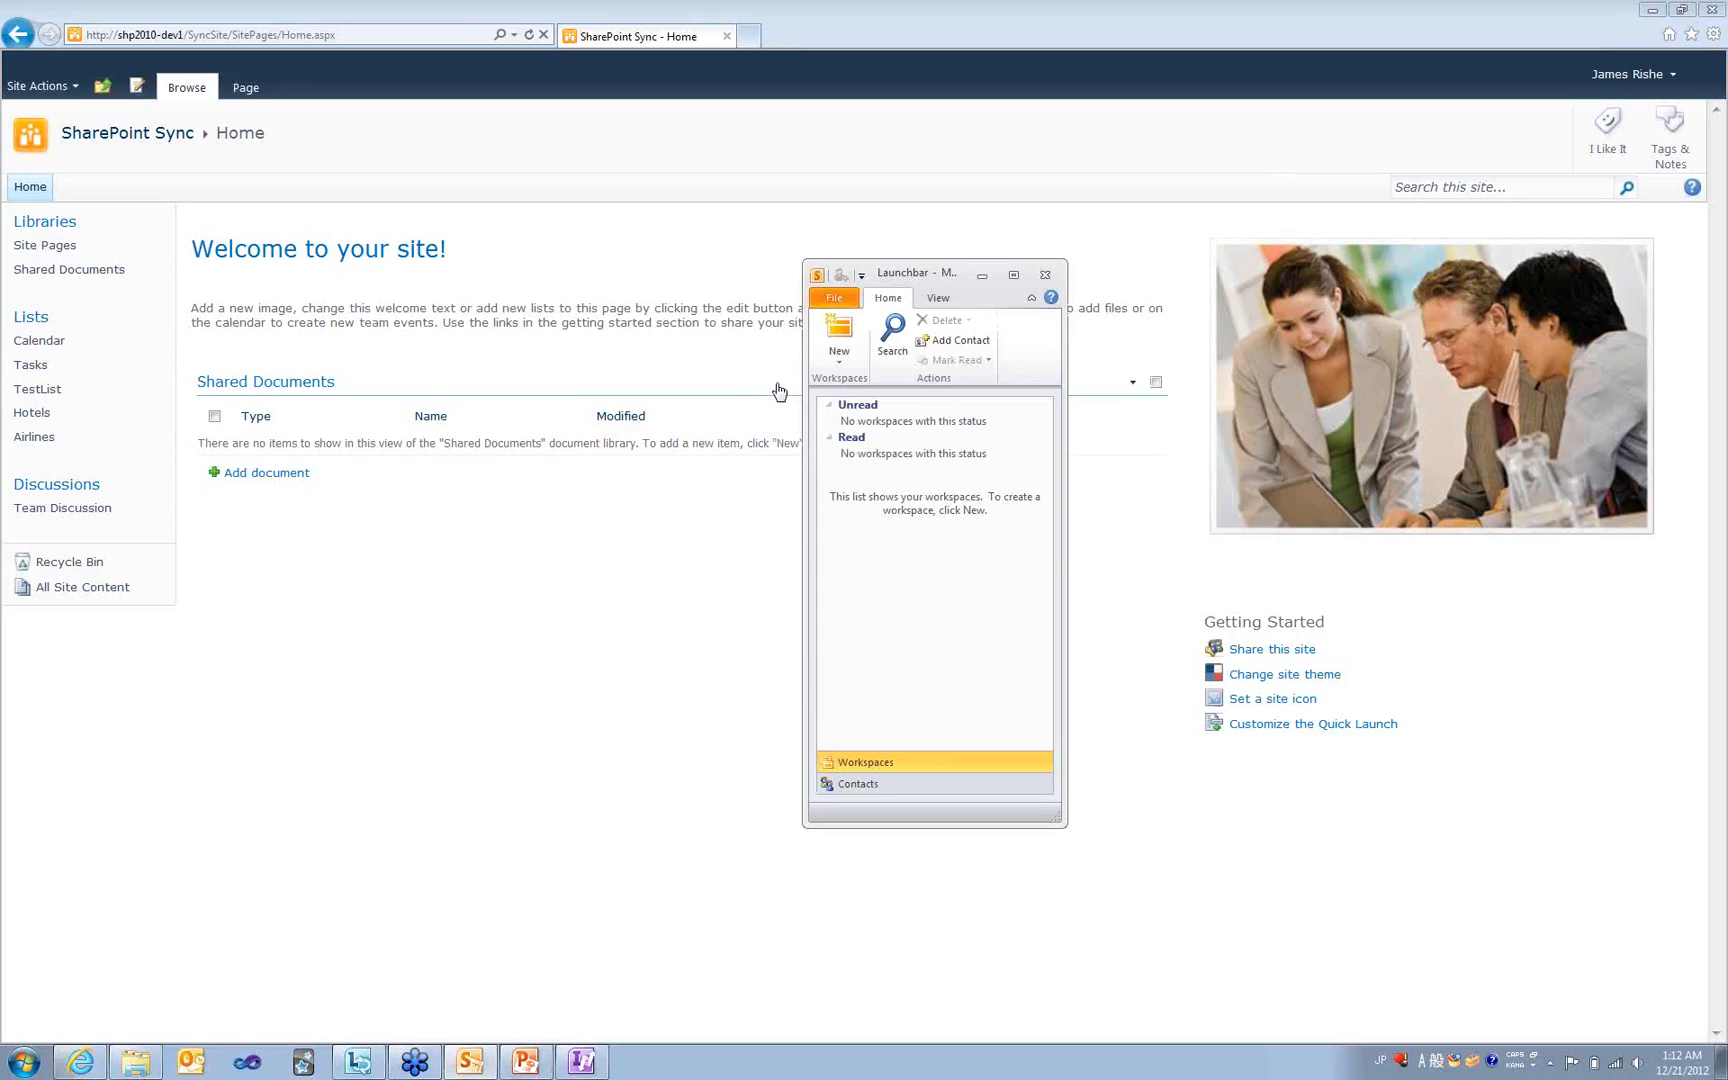
click(838, 352)
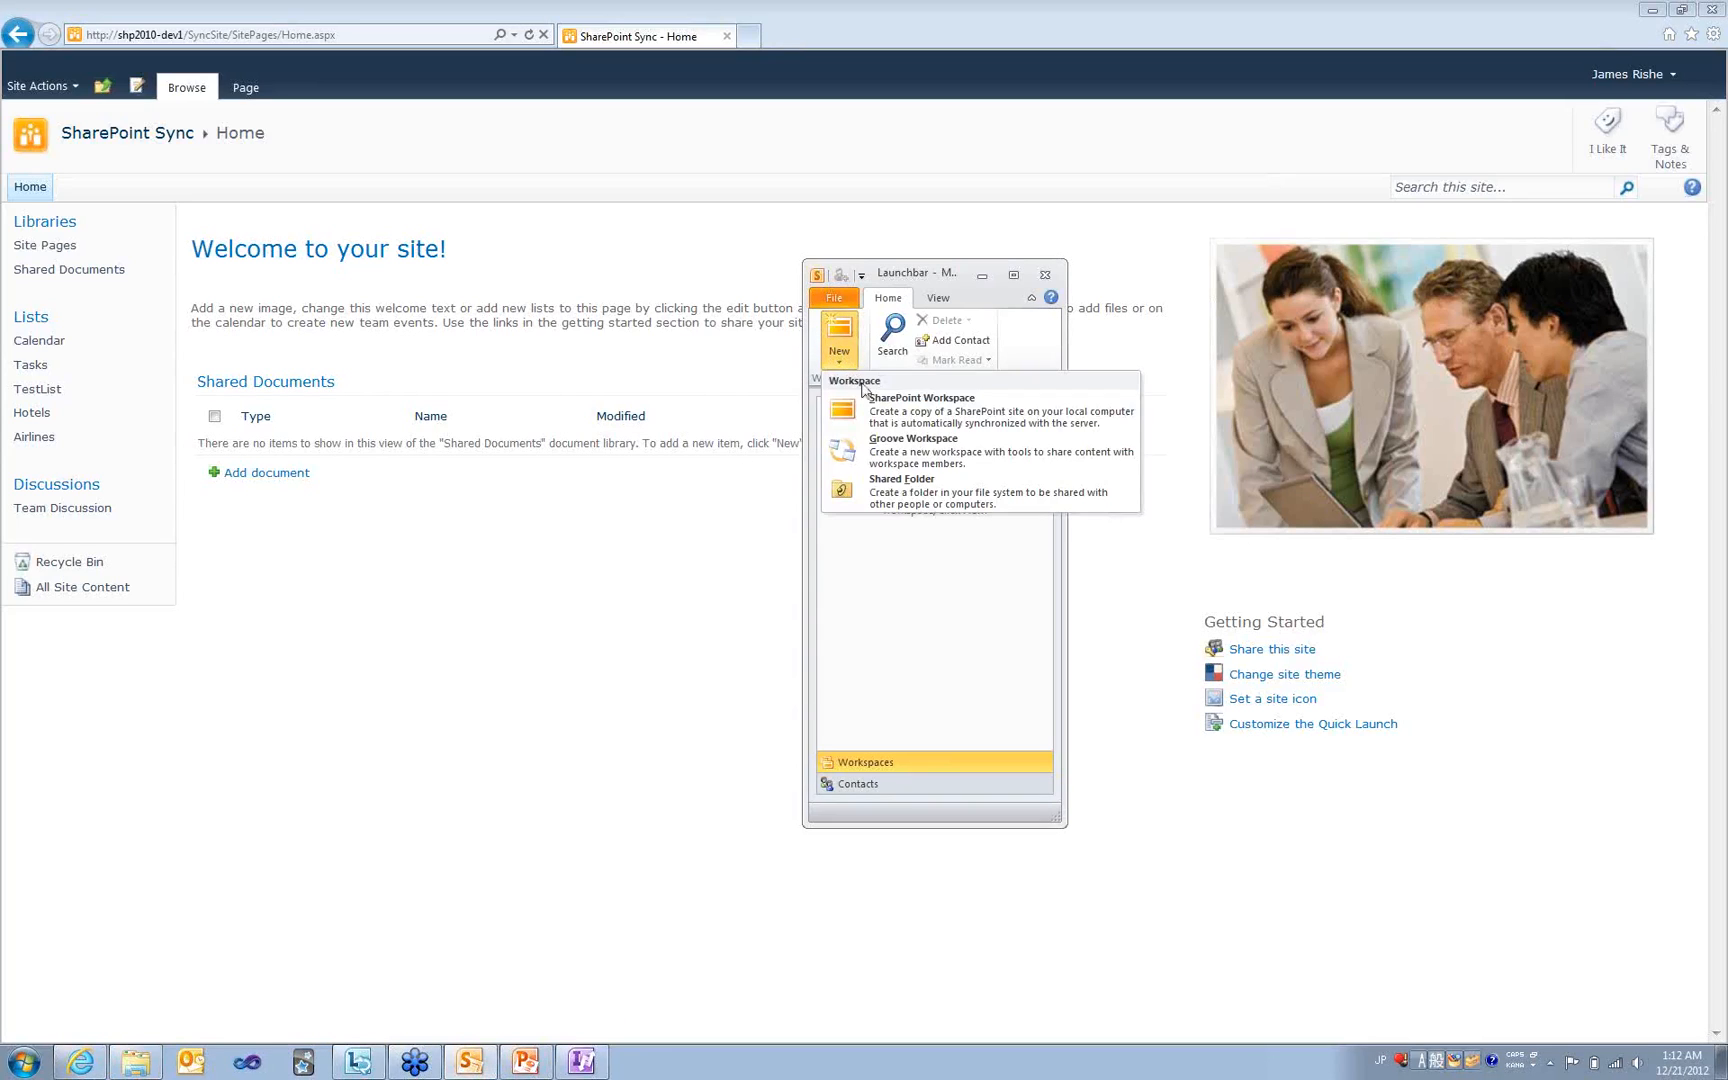
click(858, 558)
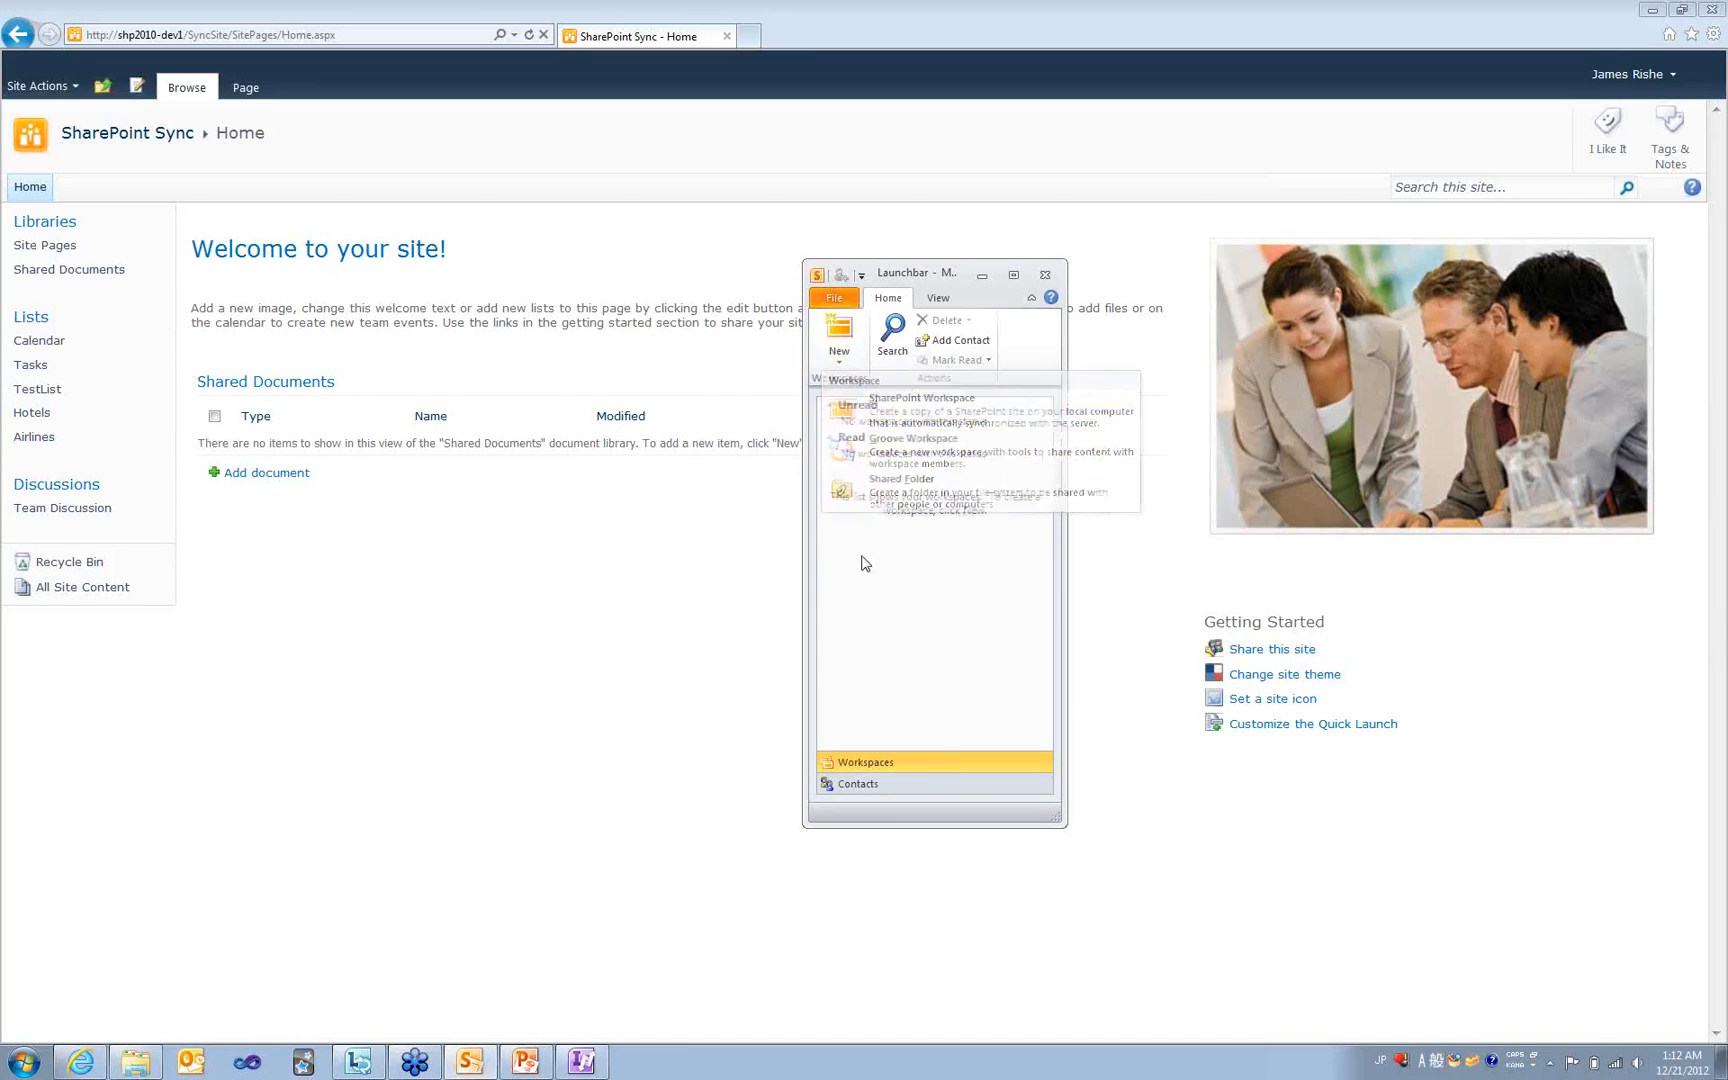
click(839, 354)
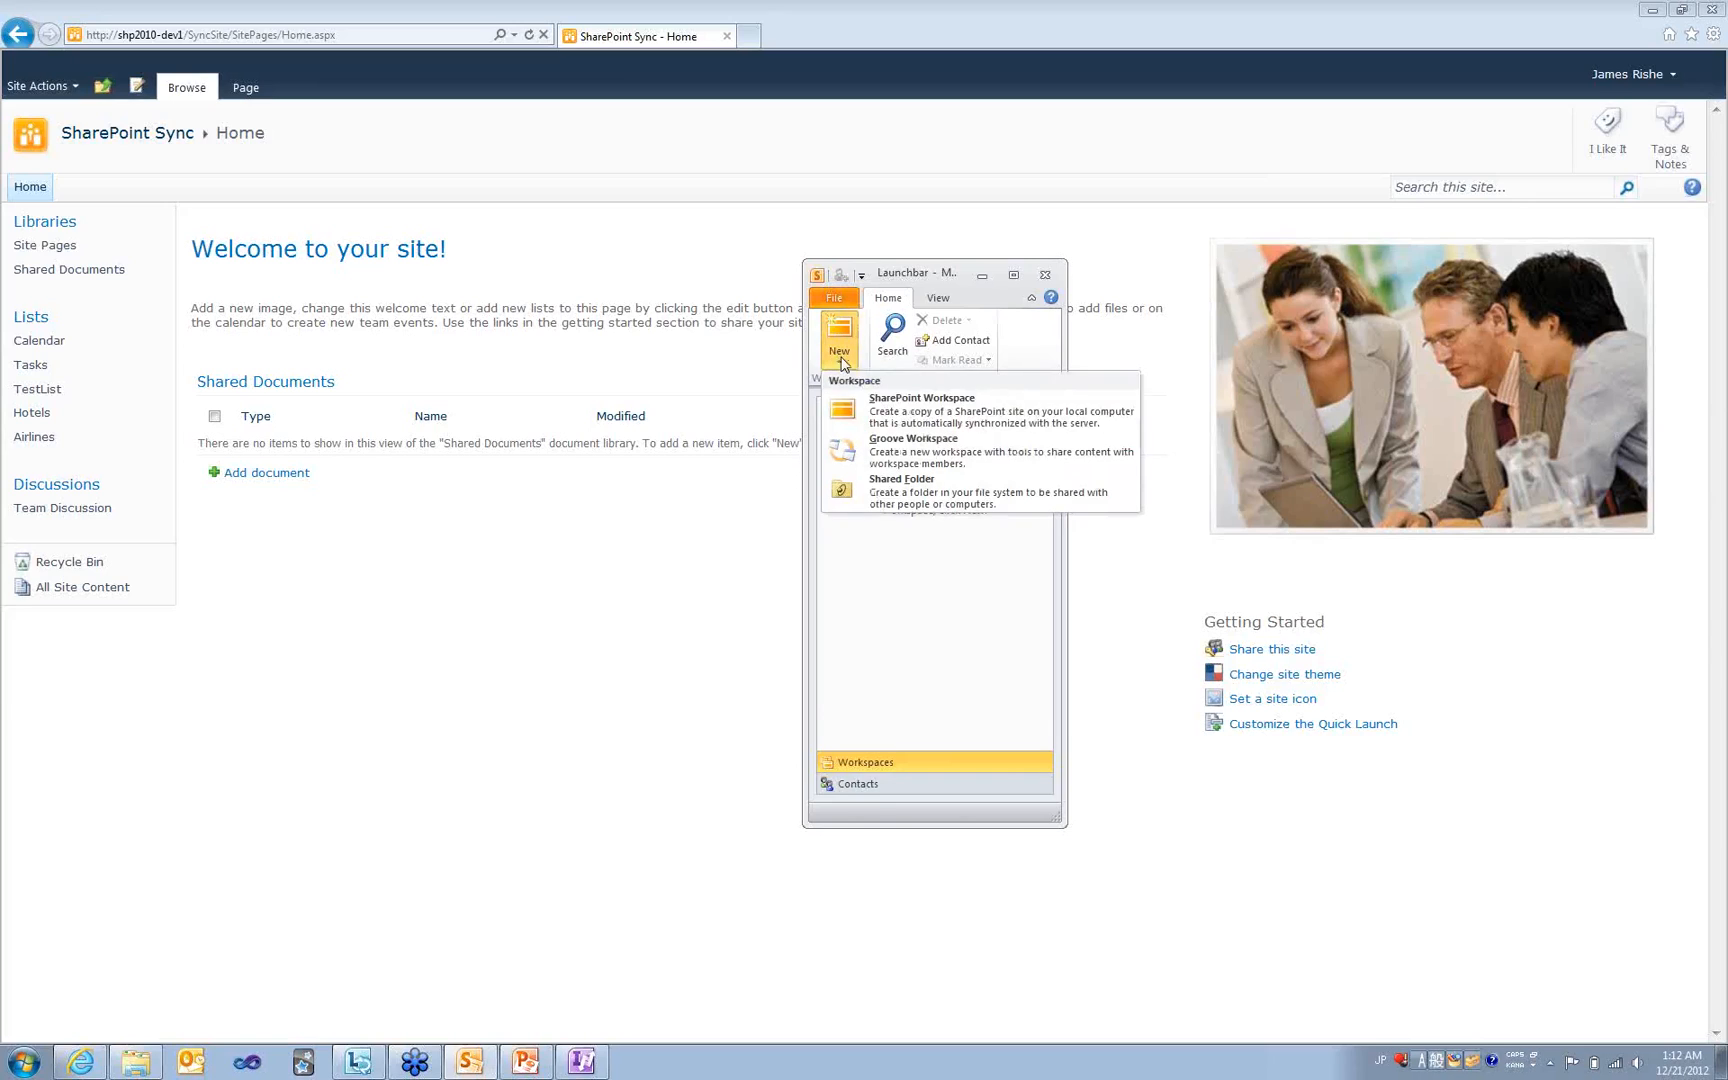
click(868, 408)
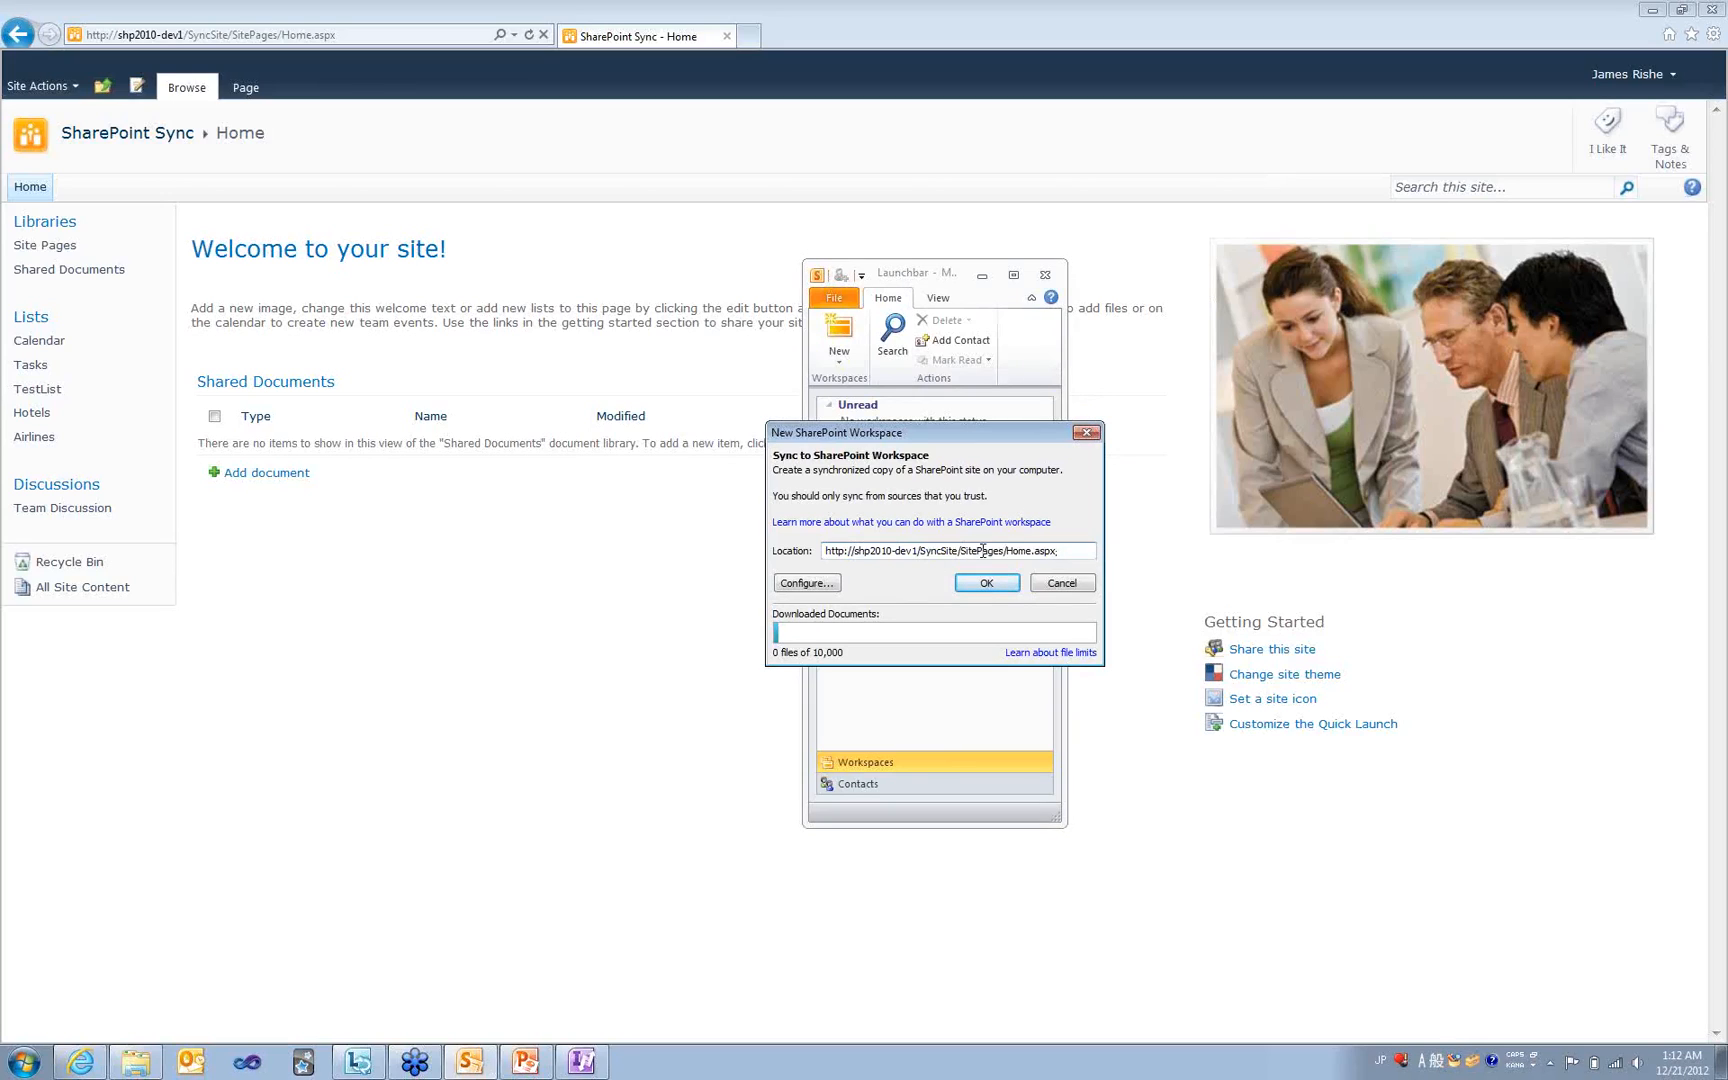
- Create the workspace from the Home.aspx address and dismiss the finished sync summary
click(1000, 583)
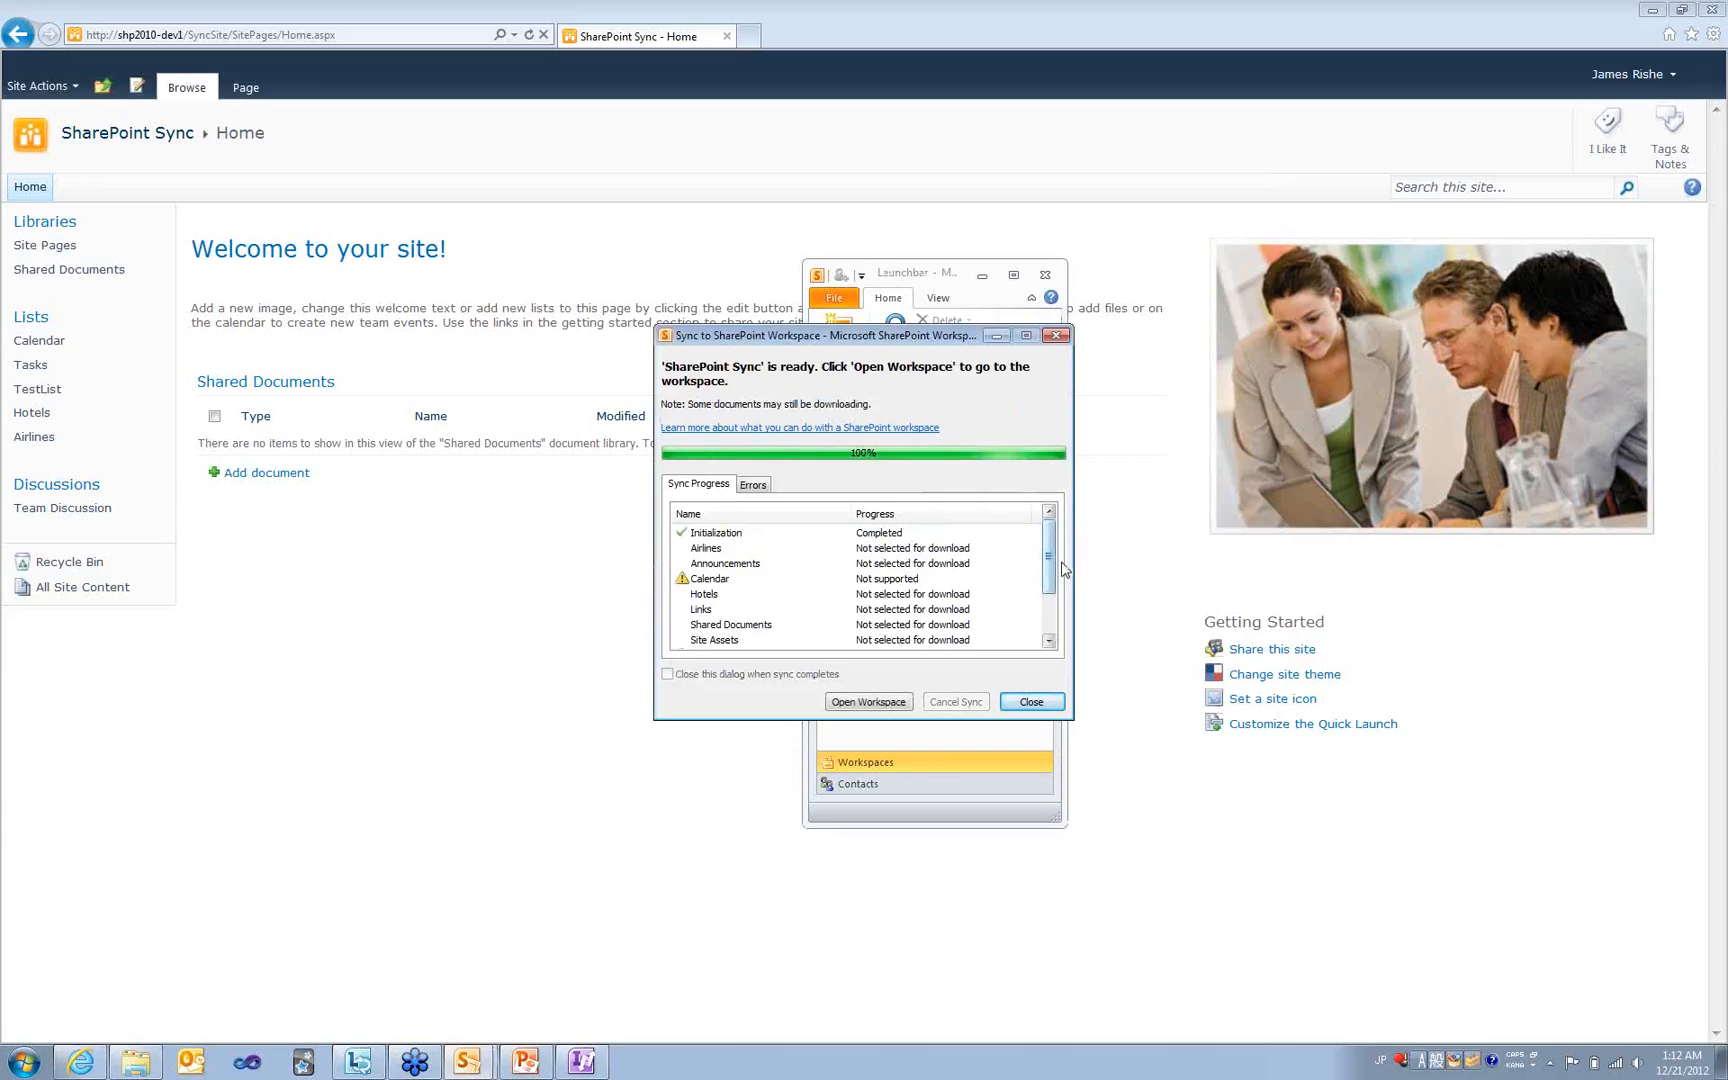
mouse_move(1053, 565)
mouse_down()
mouse_move(1051, 608)
mouse_move(1048, 534)
mouse_up()
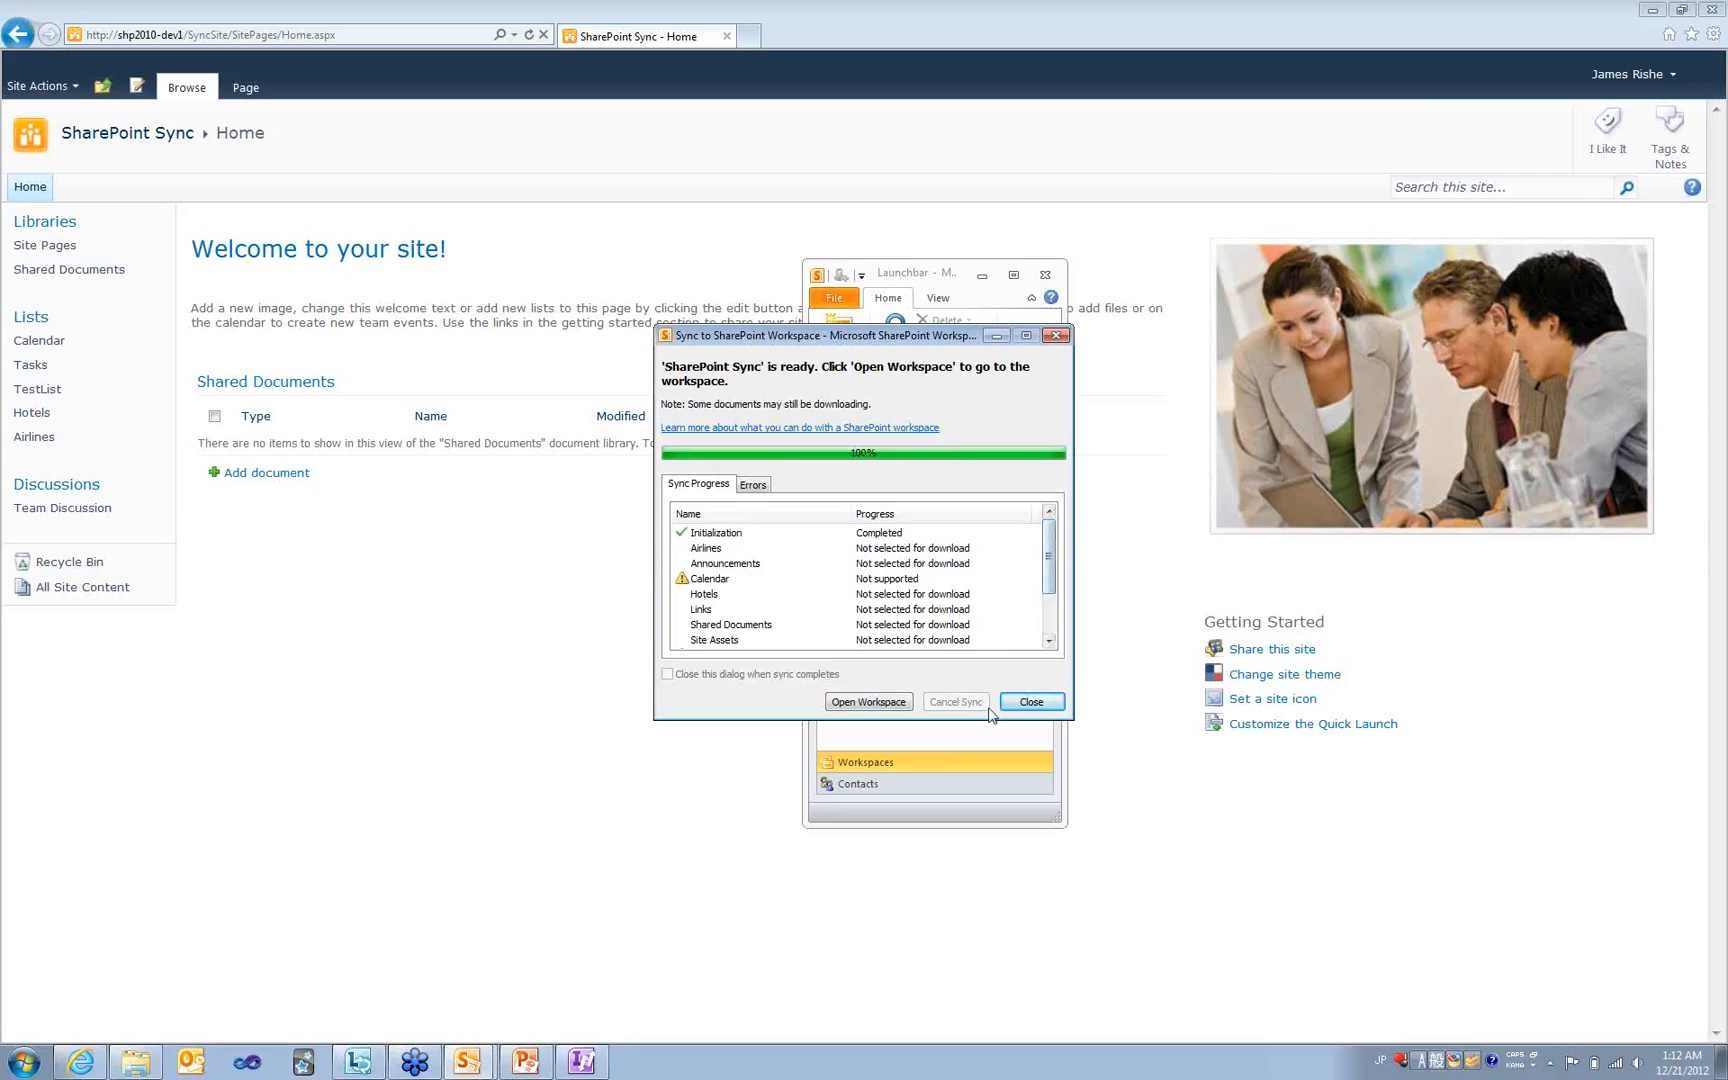
click(1028, 702)
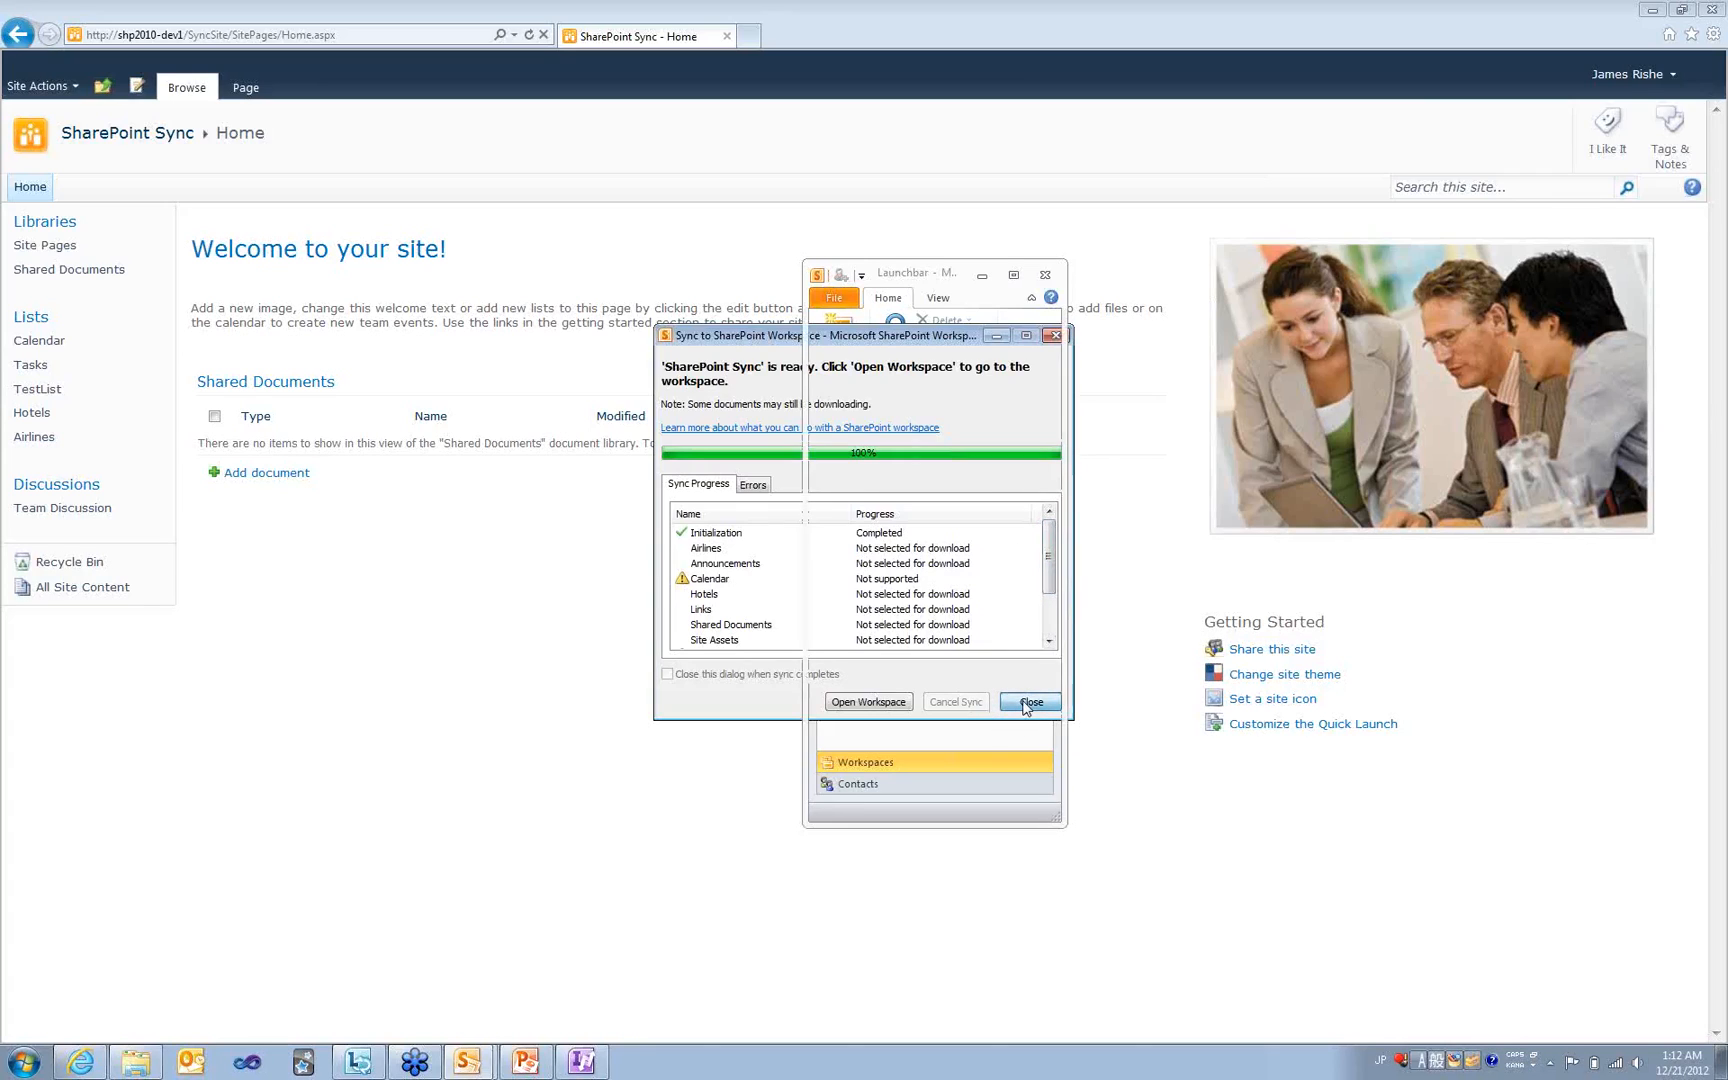
- Delete the SharePoint Sync workspace from this computer and start a new SharePoint workspace
right_click(889, 428)
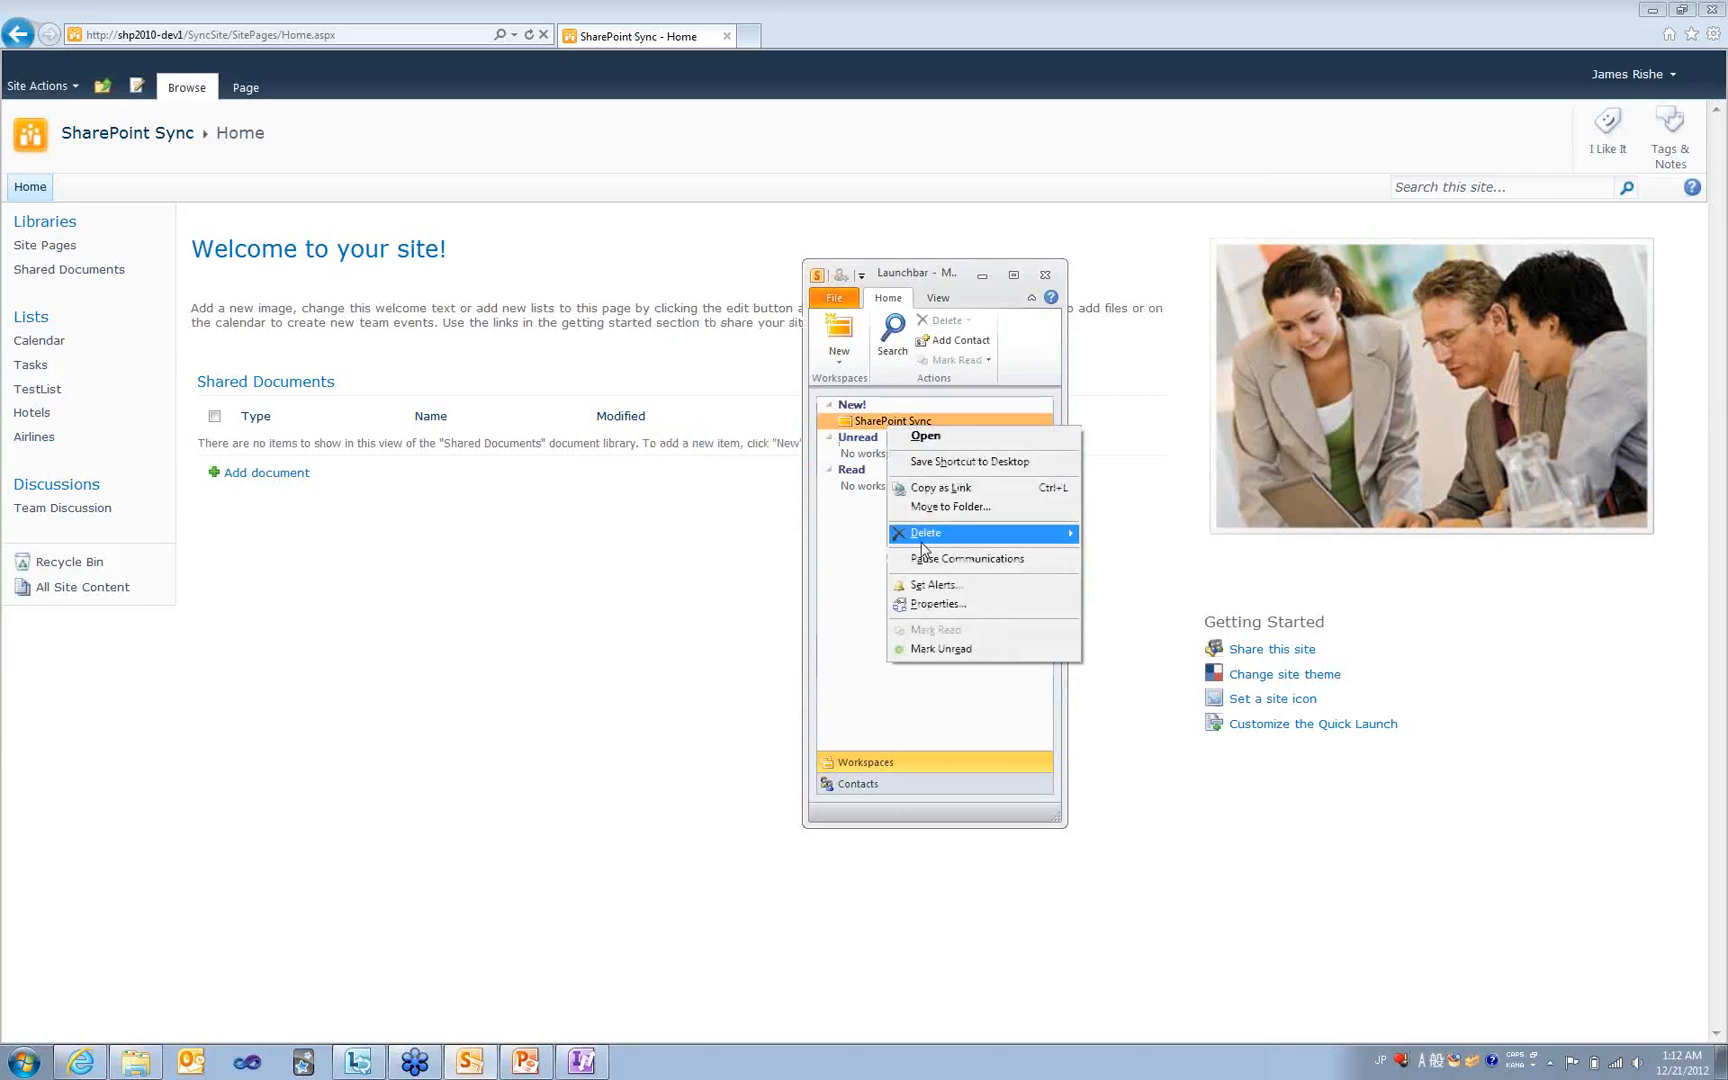
mouse_move(922, 540)
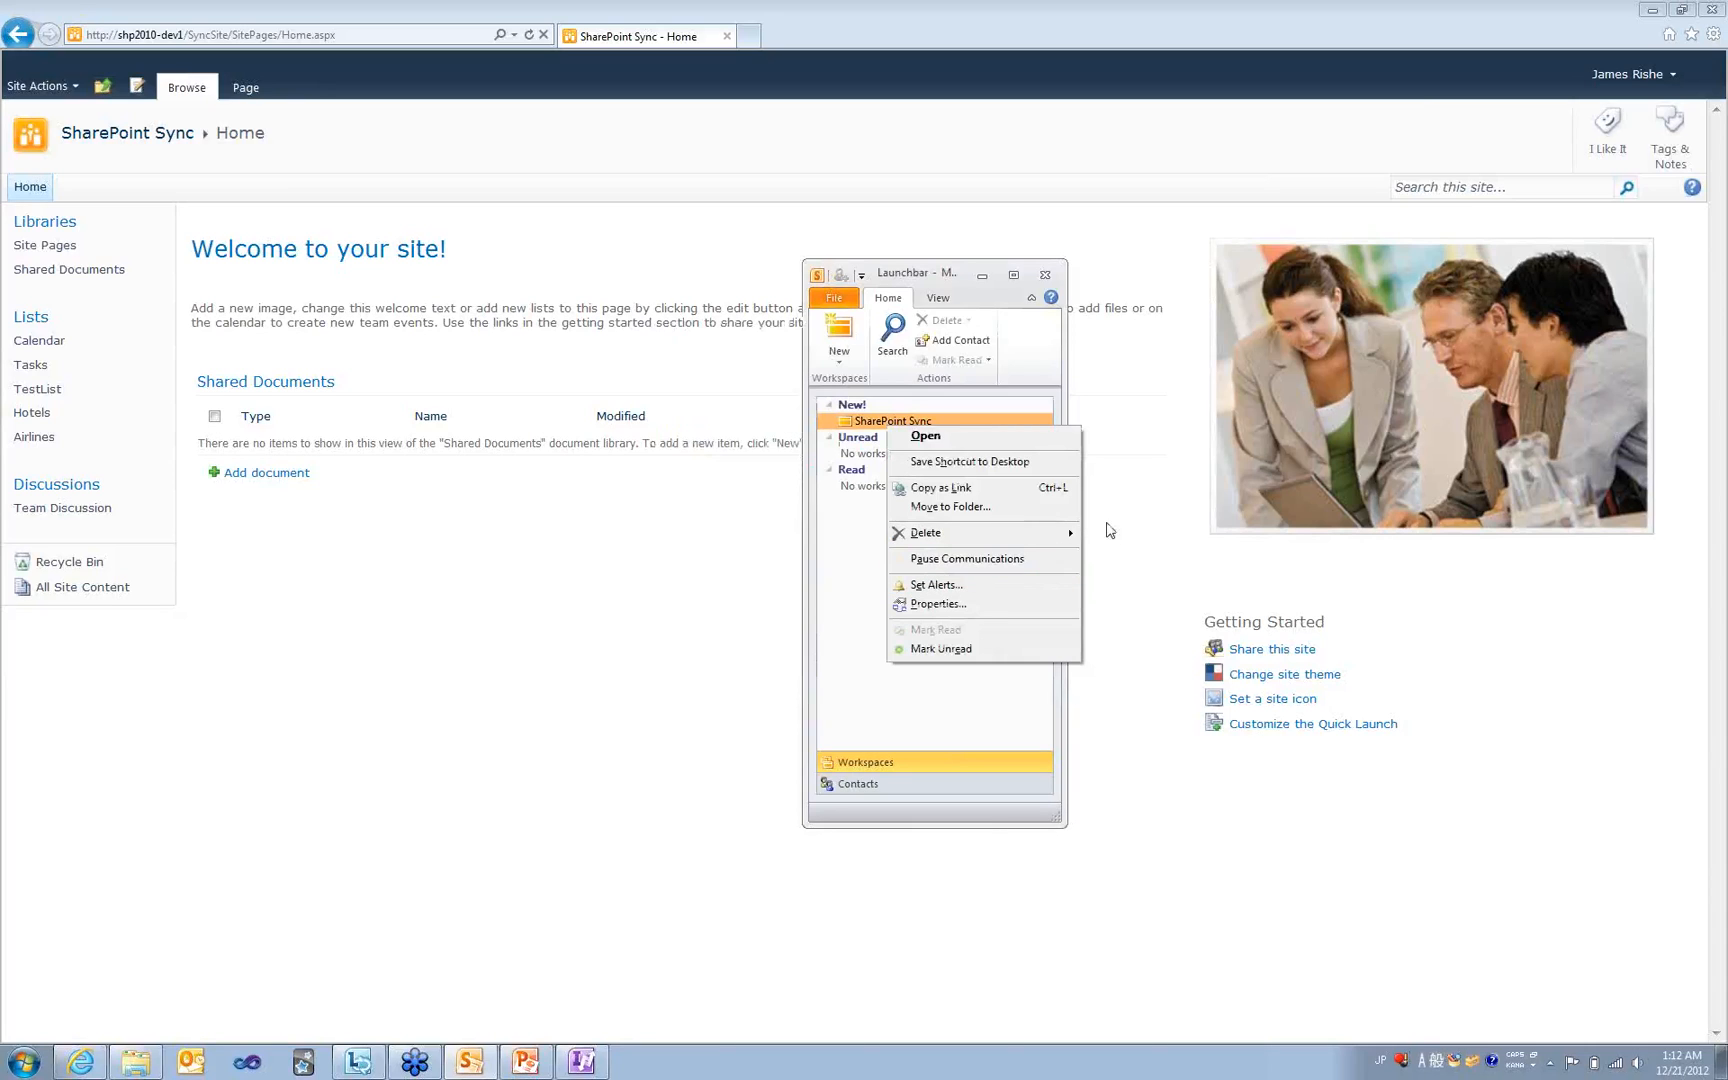
click(1093, 540)
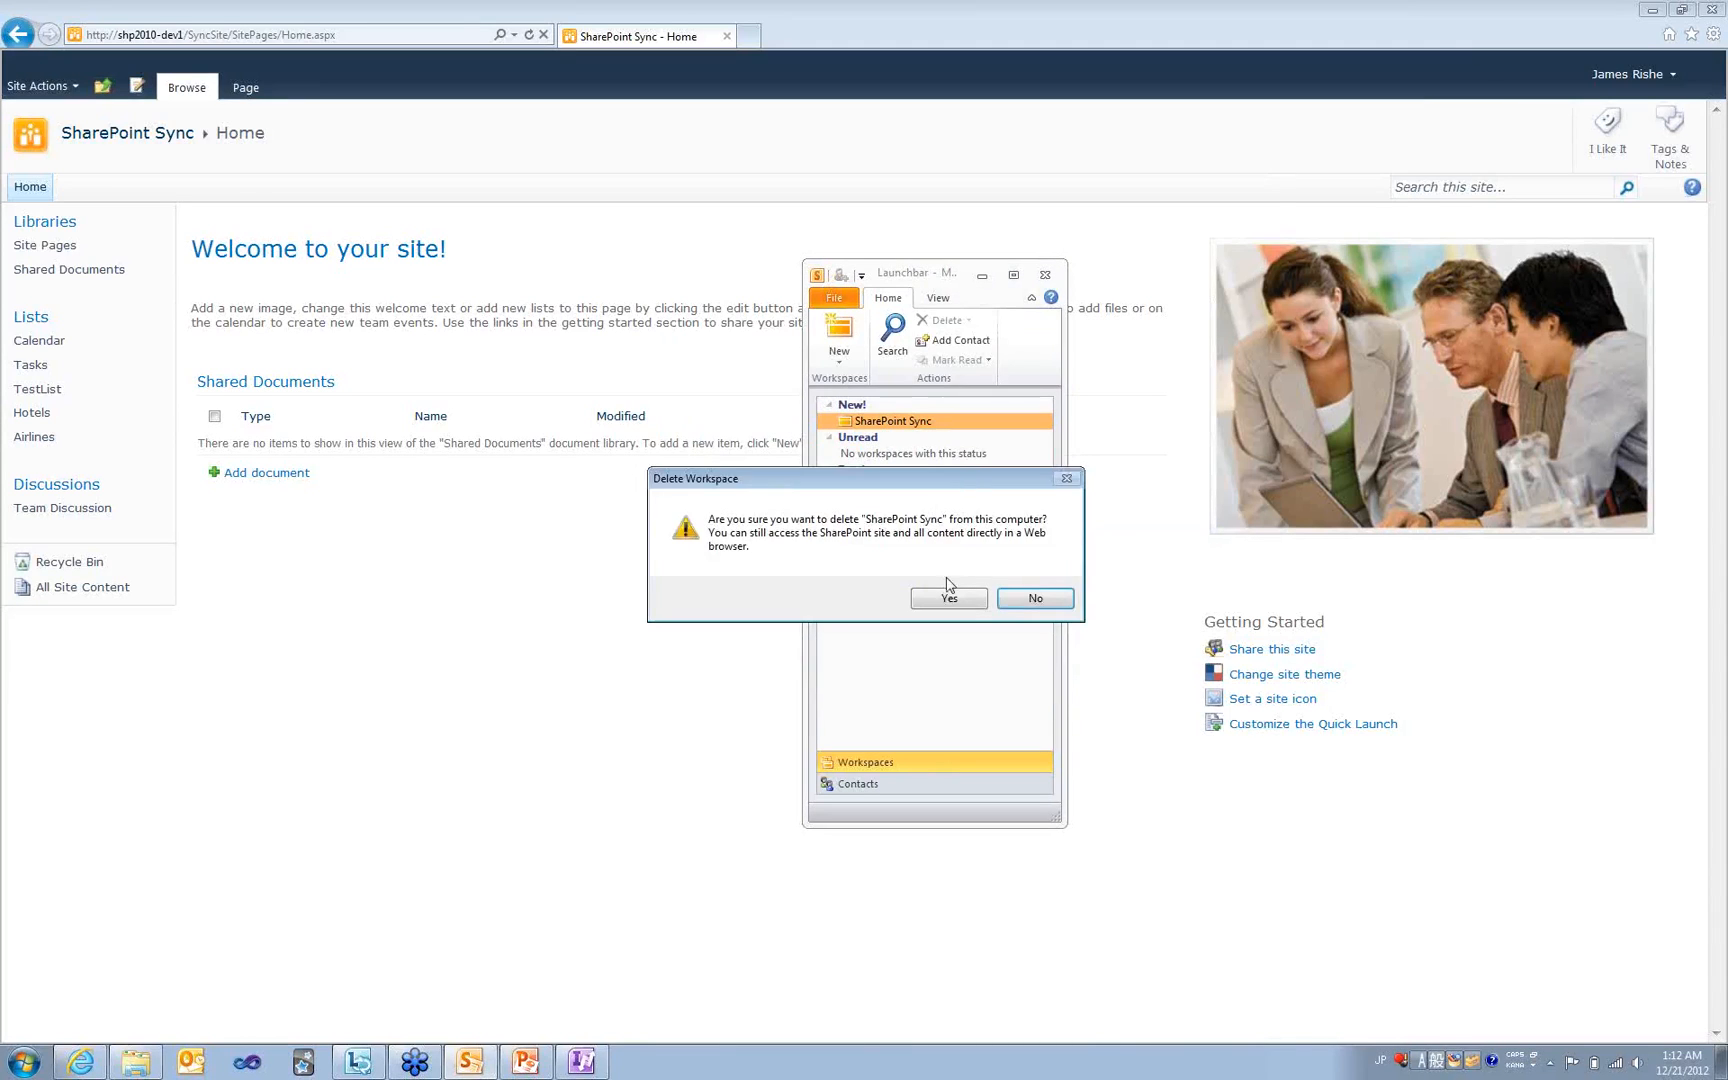
click(947, 597)
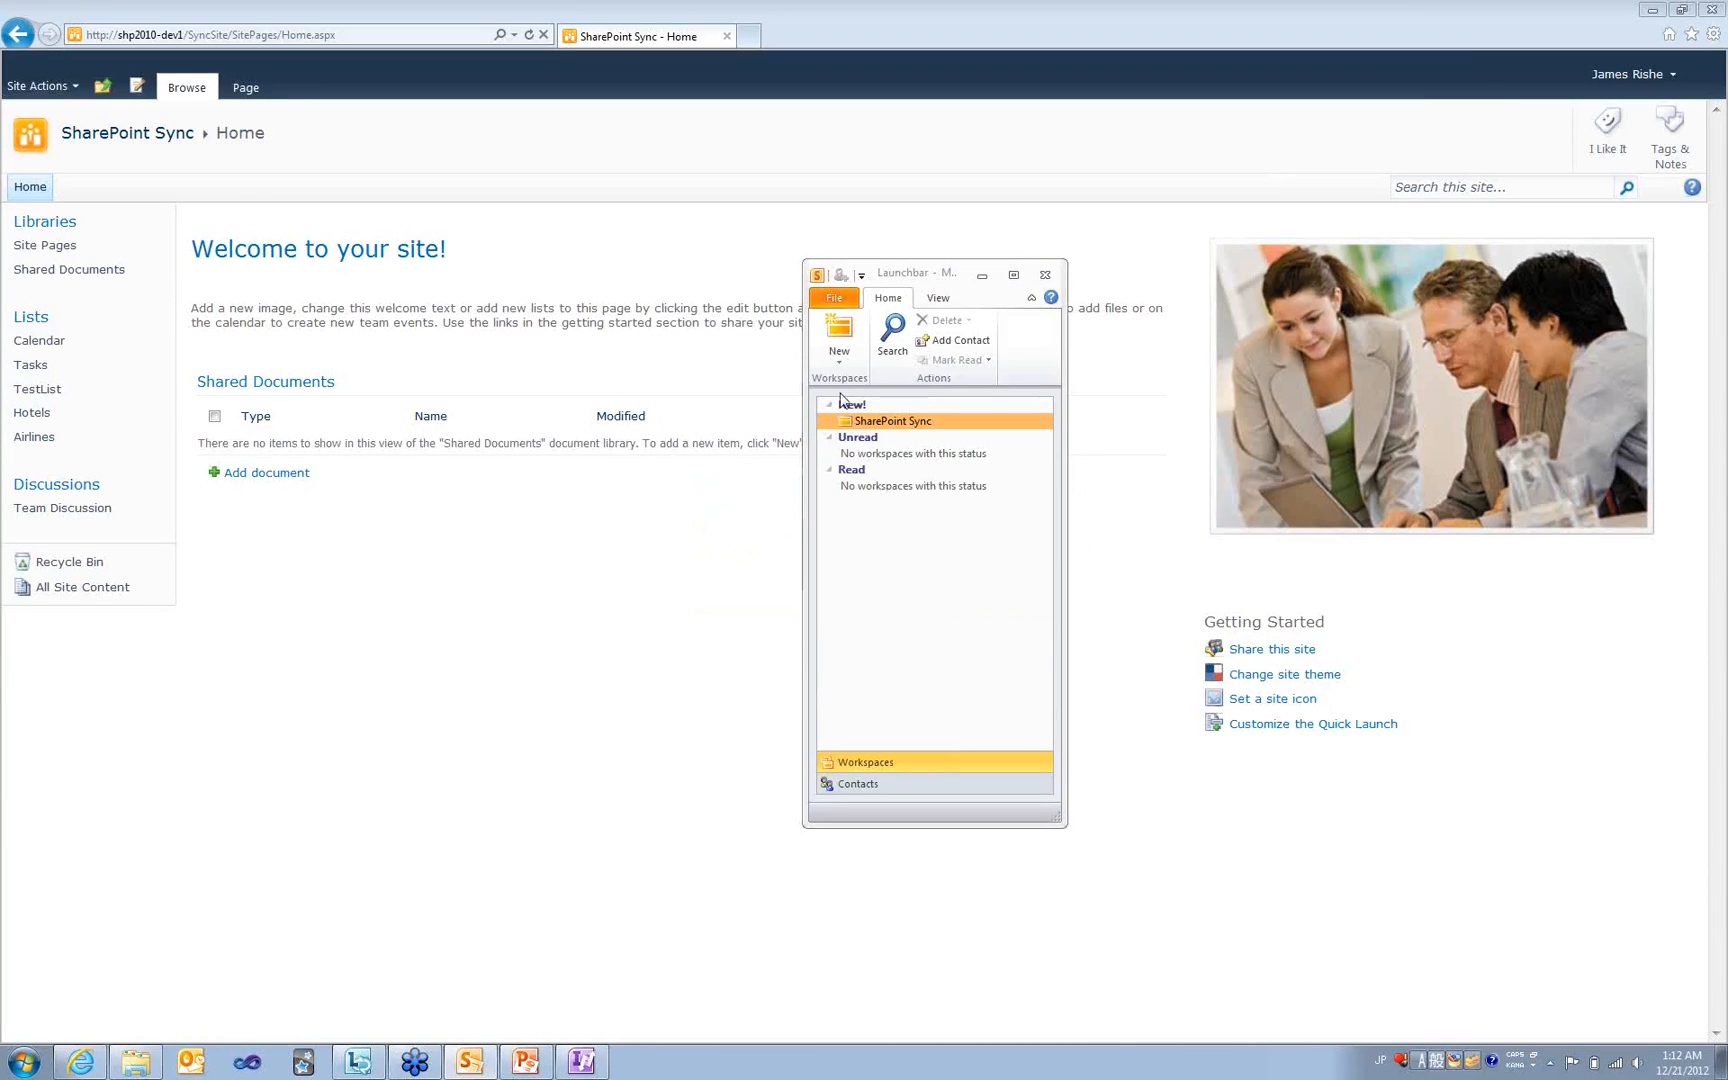
click(838, 335)
click(921, 408)
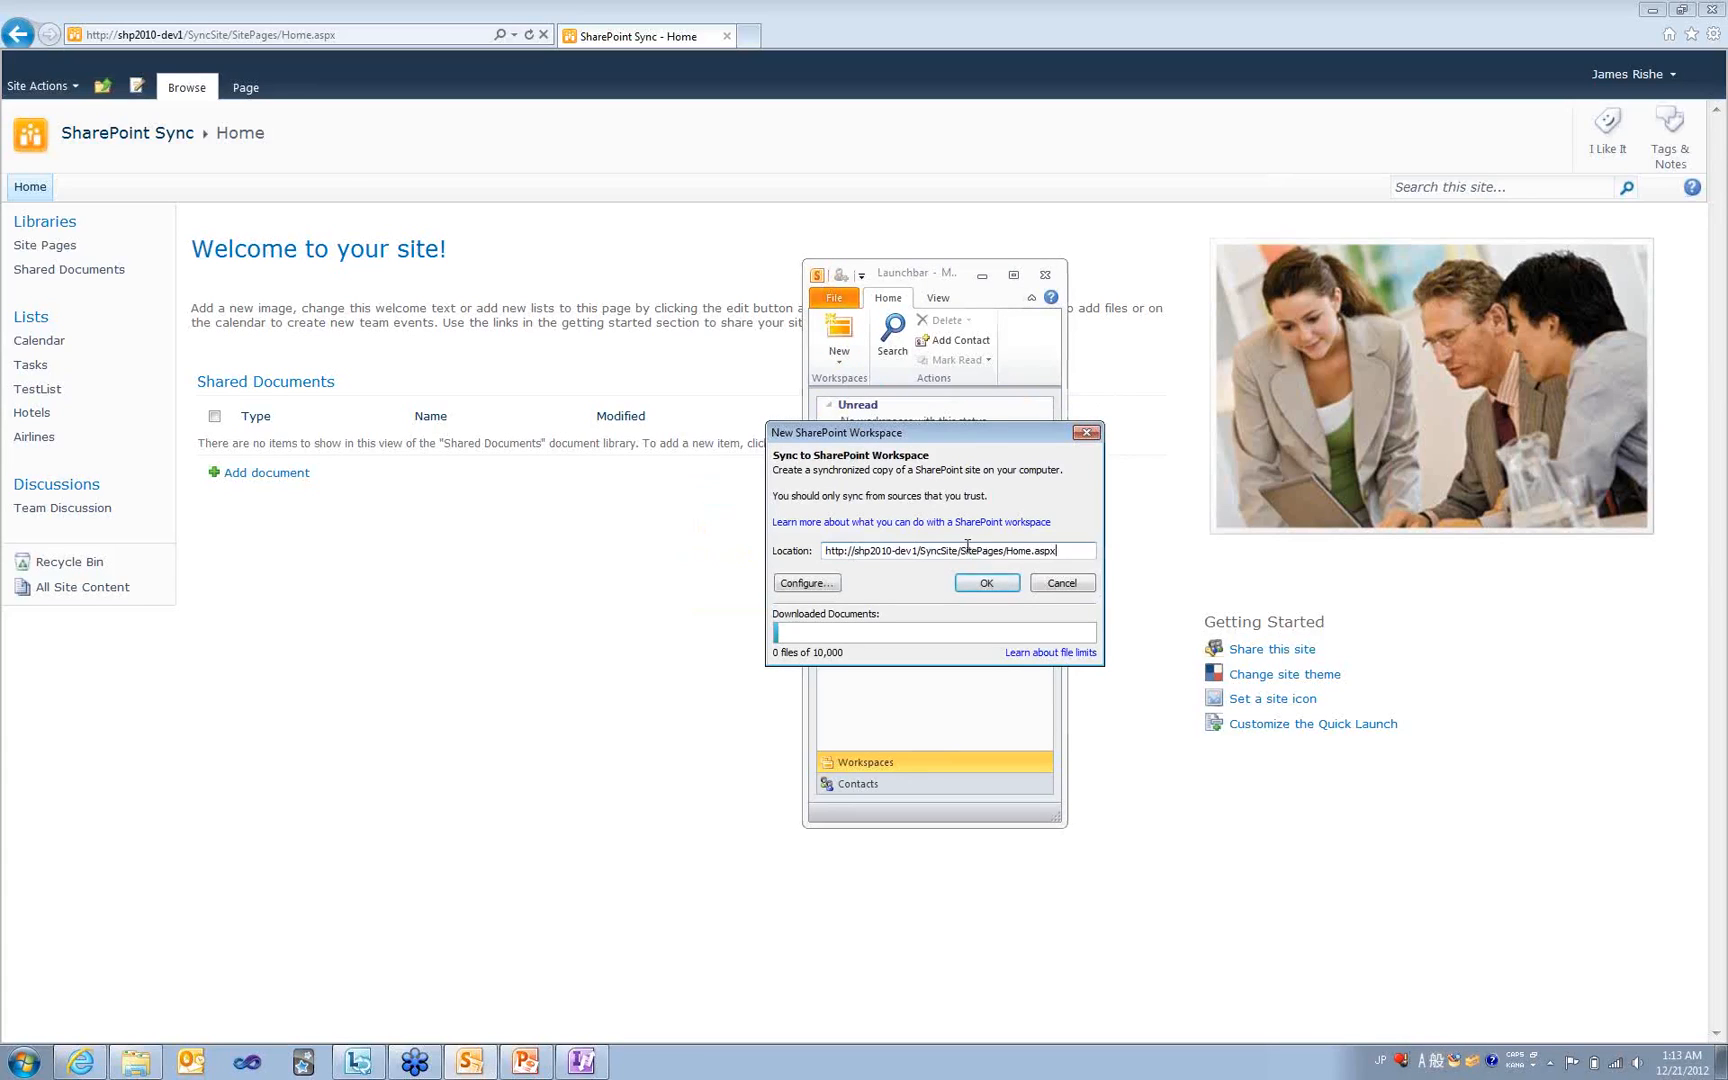
drag(963, 545, 1210, 562)
key(Delete)
click(1004, 585)
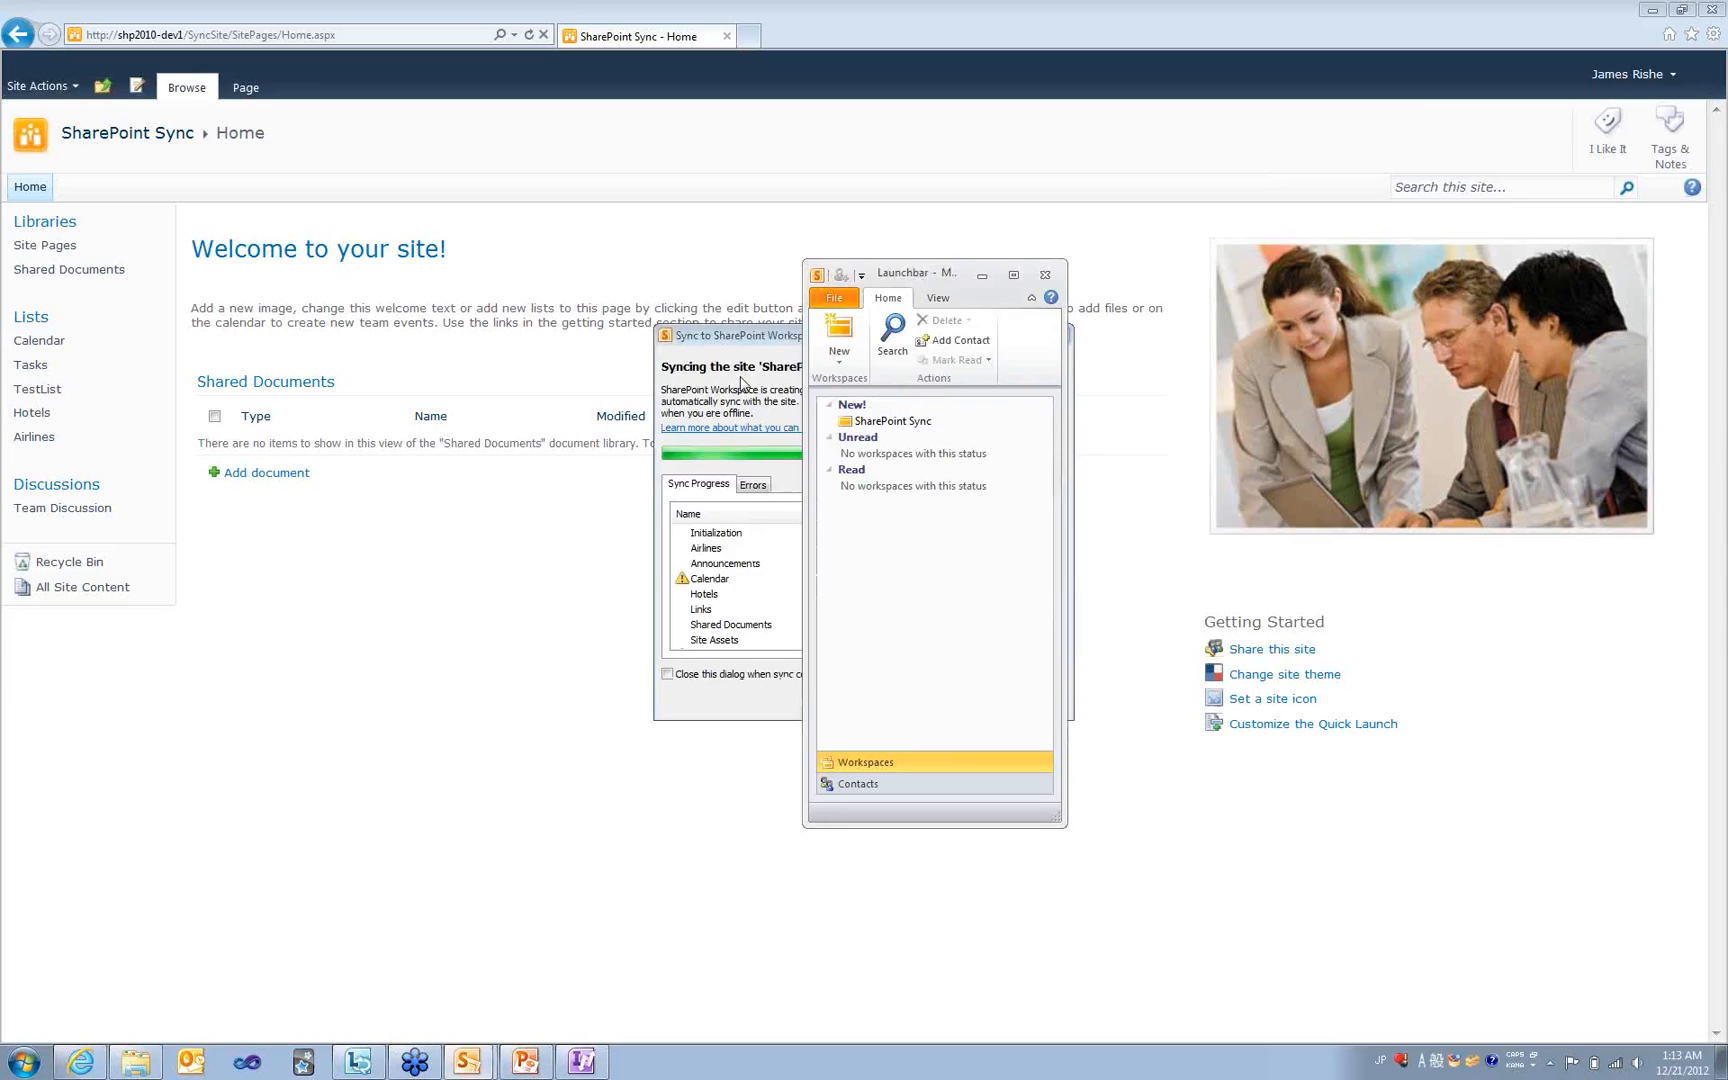
- Follow the sync to completion and open the new SharePoint Sync workspace
click(792, 496)
mouse_move(1050, 540)
mouse_down()
mouse_move(1050, 590)
mouse_move(1048, 507)
mouse_up()
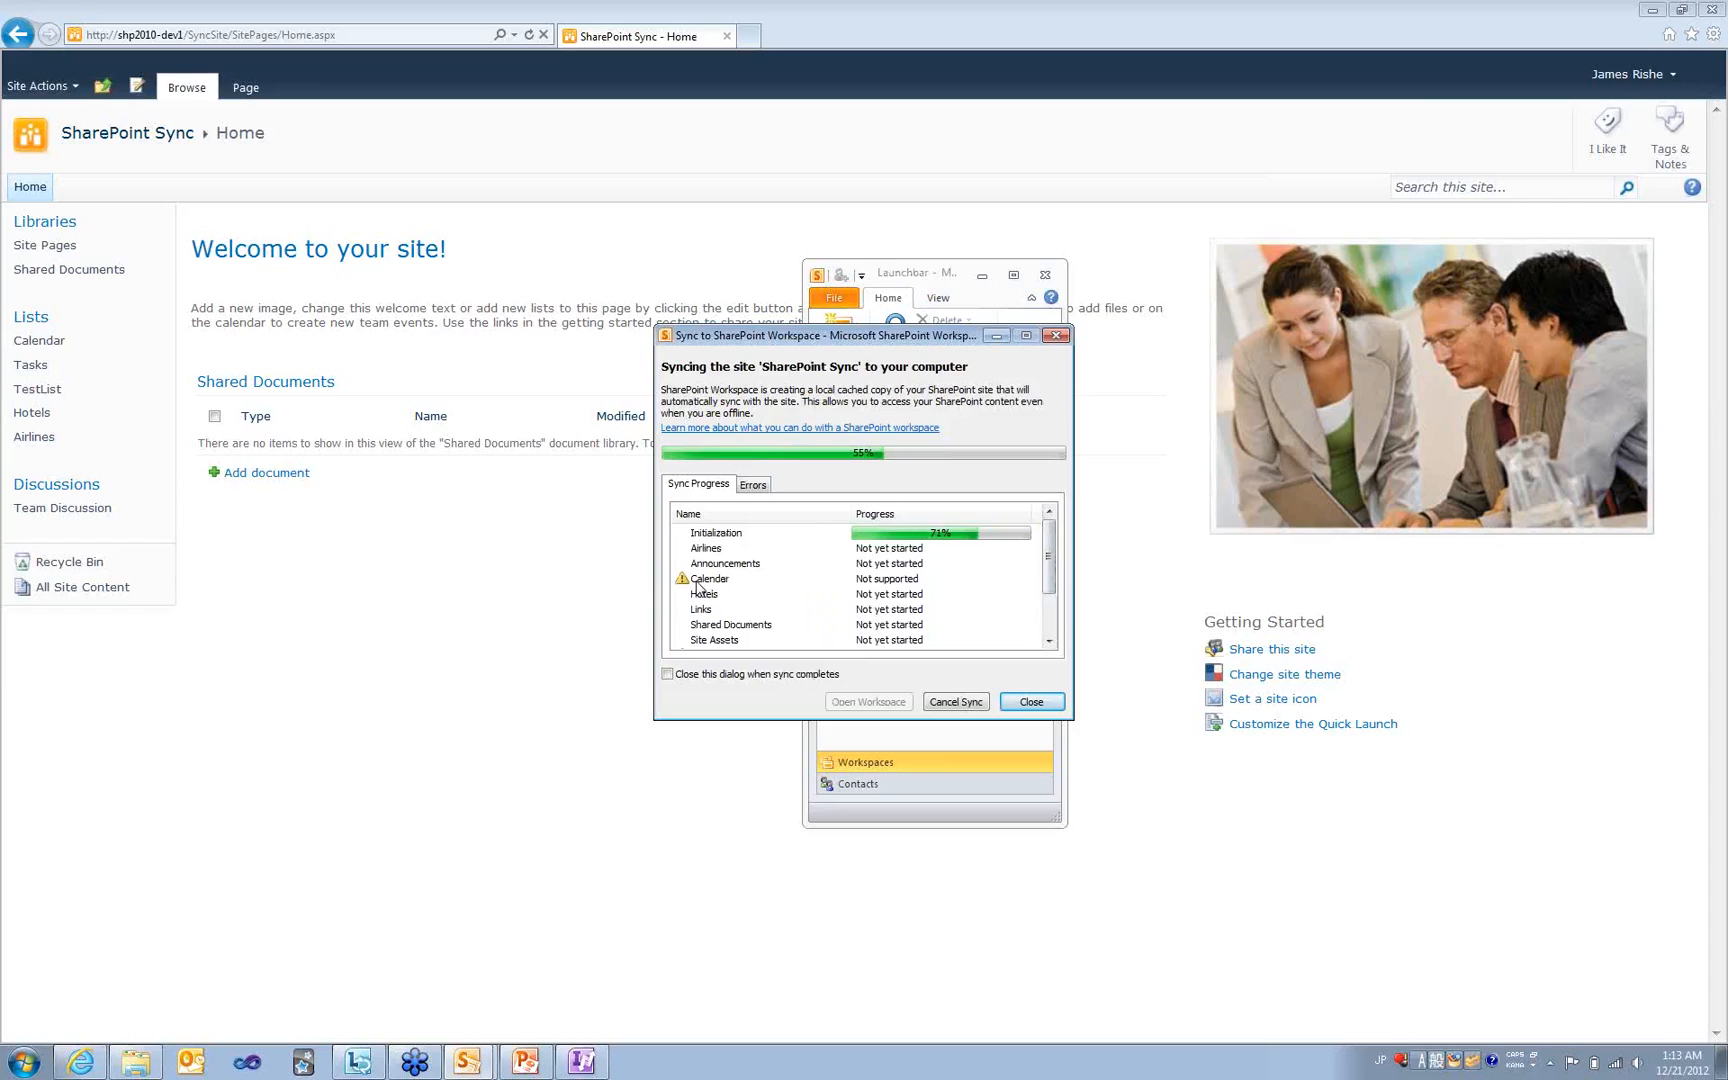
mouse_move(1049, 555)
mouse_down()
mouse_move(1049, 610)
mouse_move(1051, 523)
mouse_up()
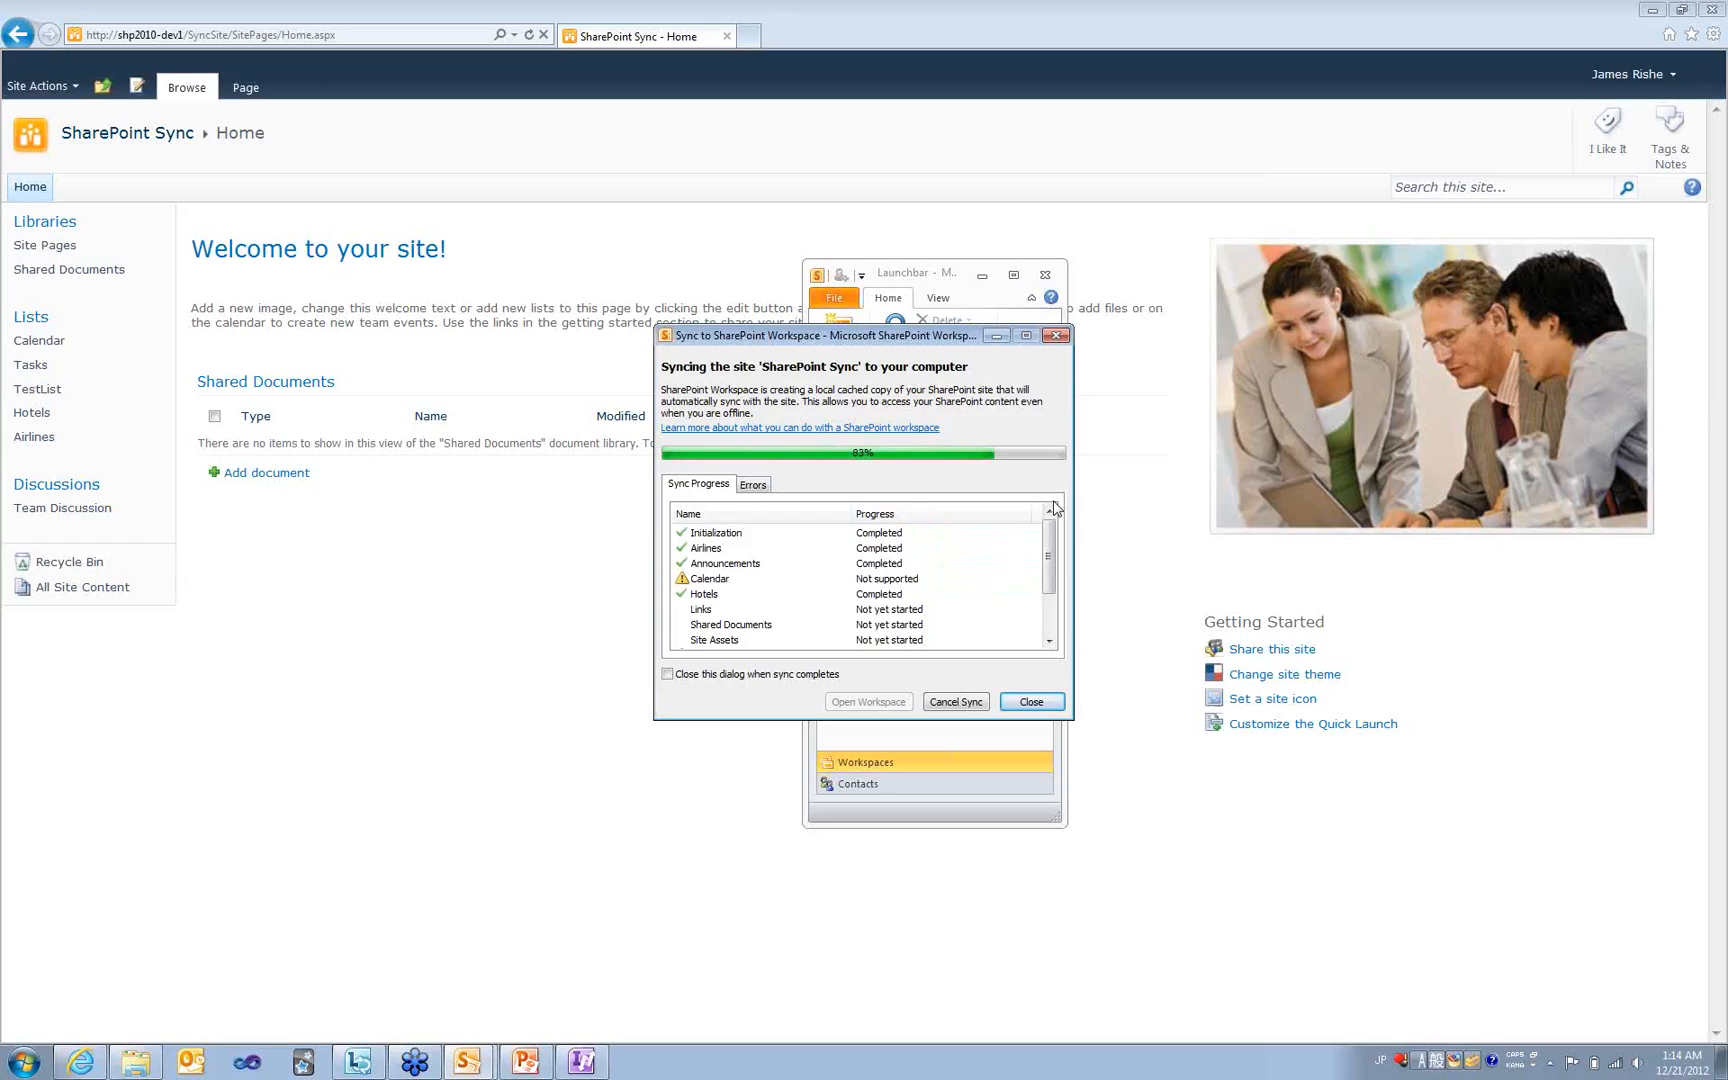
drag(1049, 551, 1046, 624)
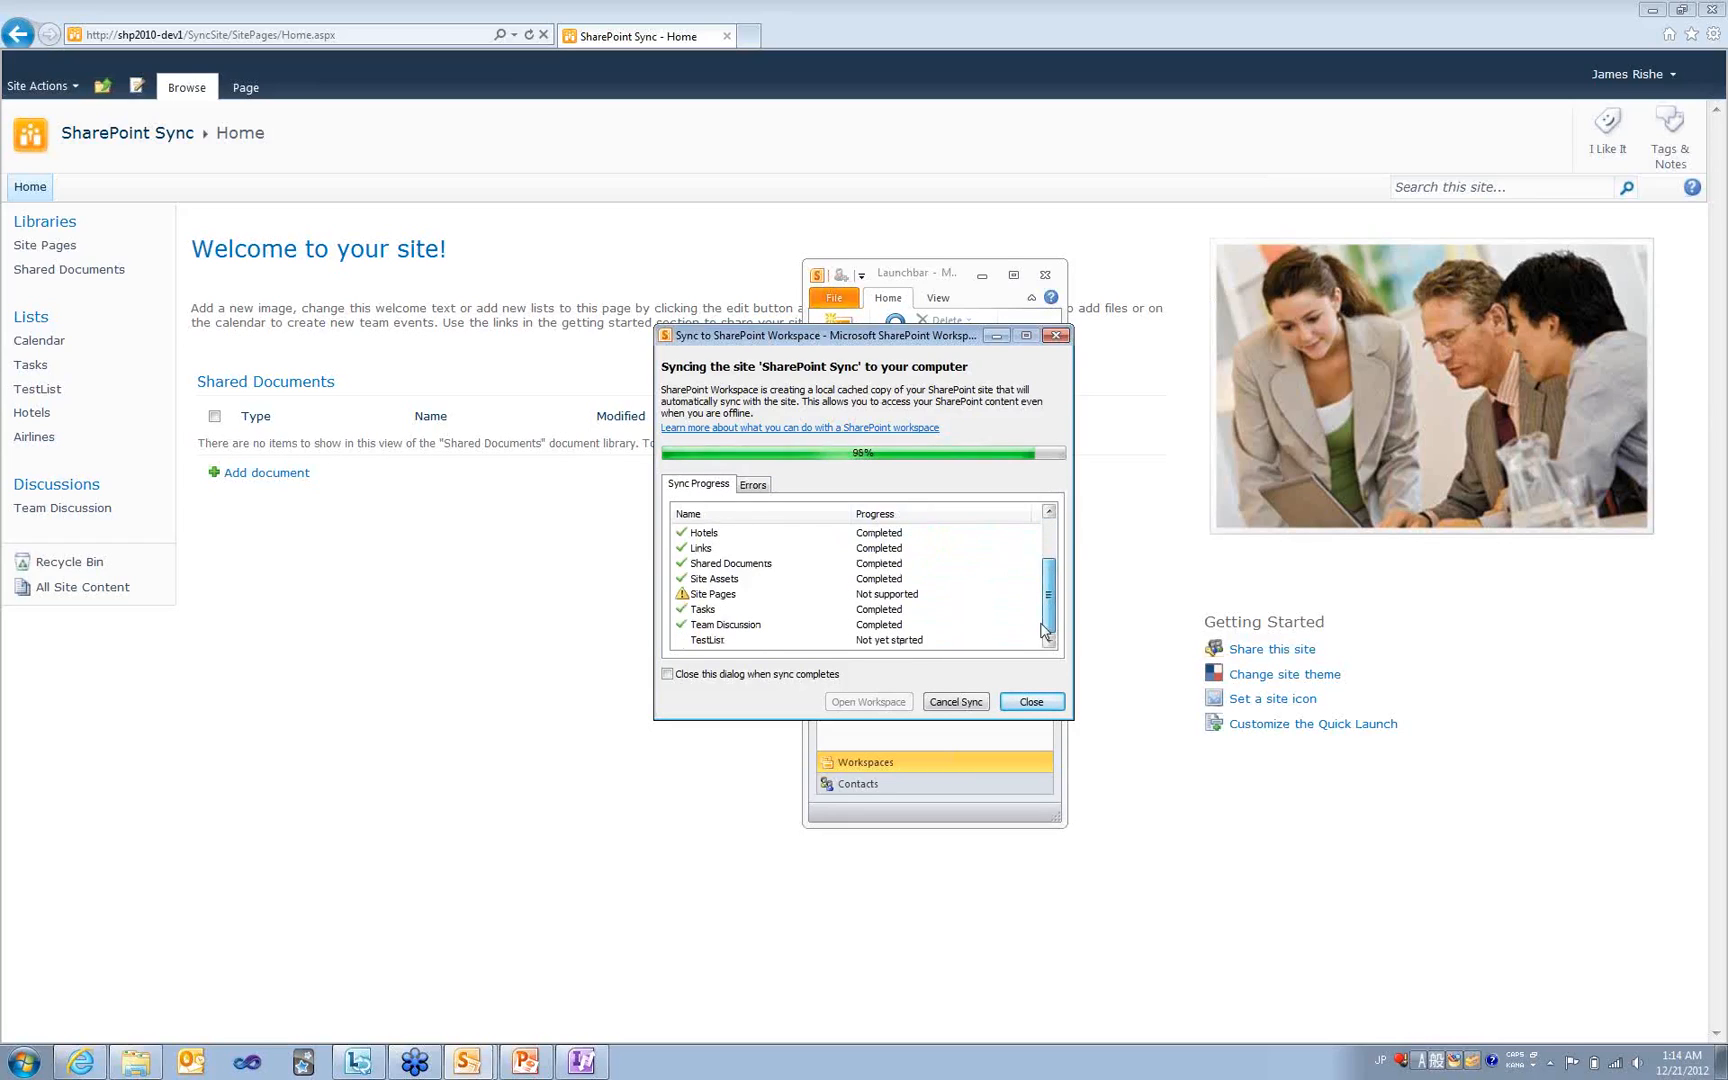
click(1025, 706)
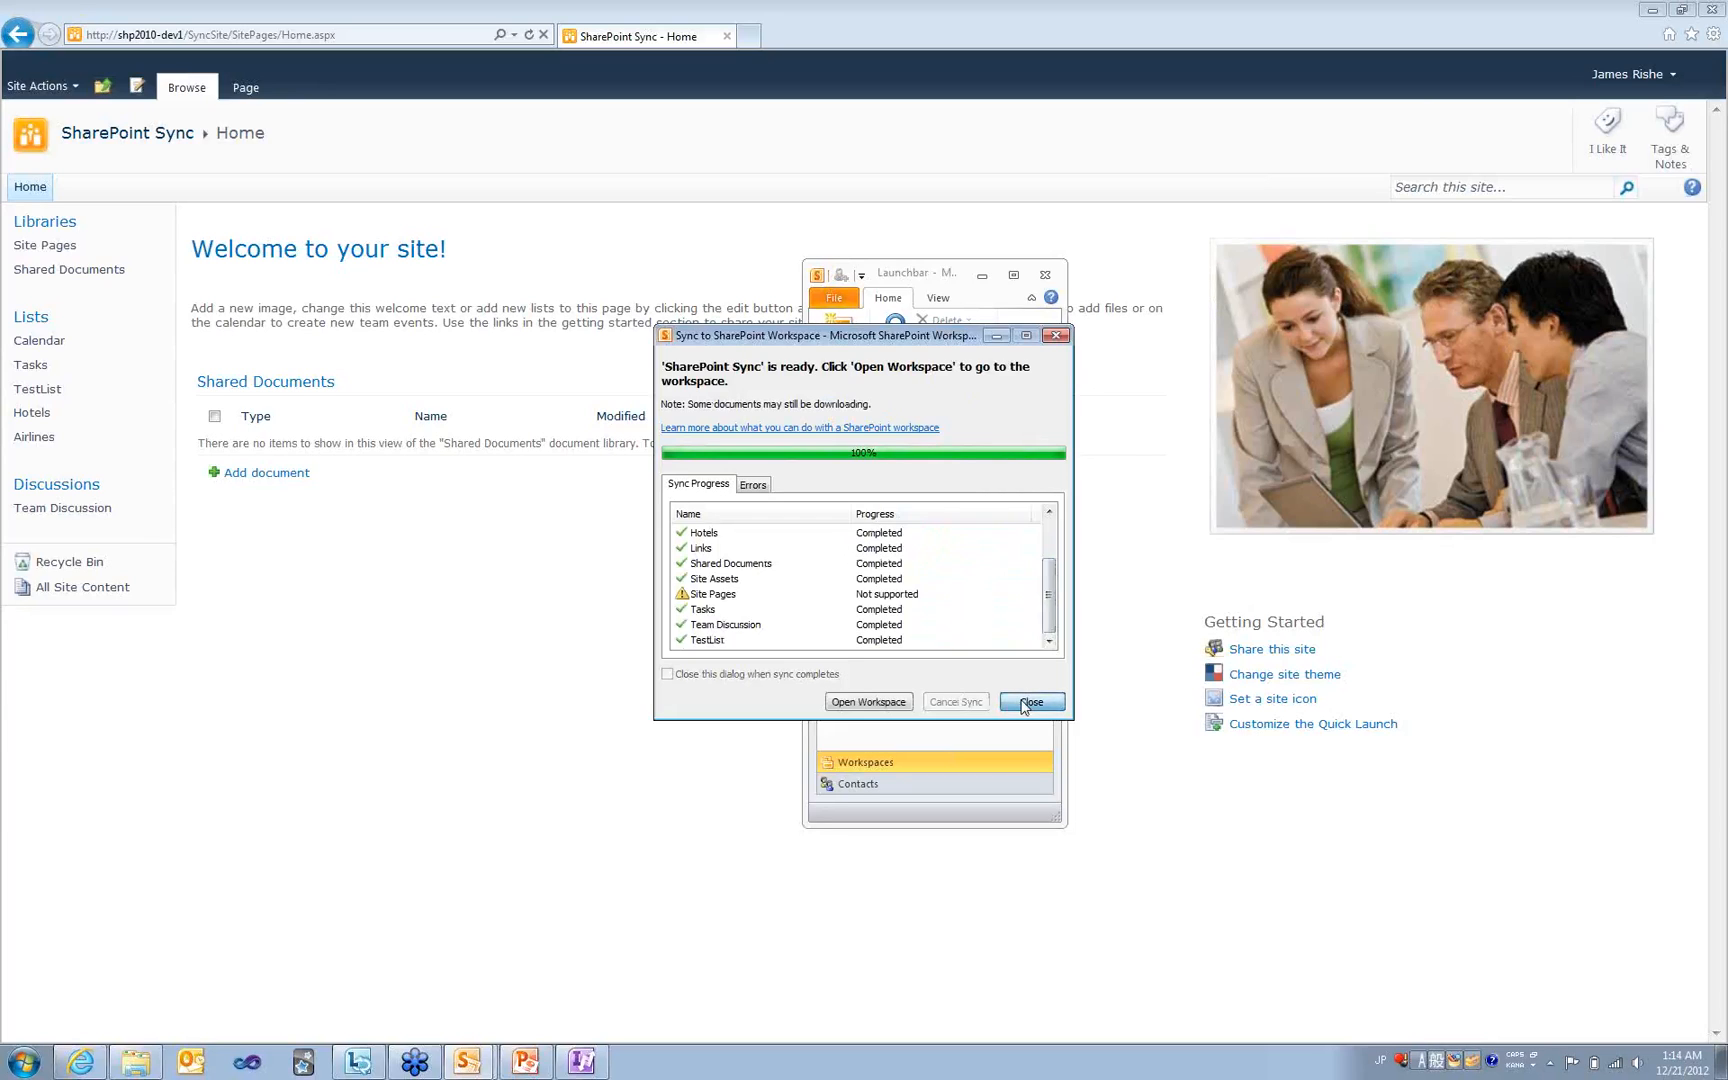
click(870, 702)
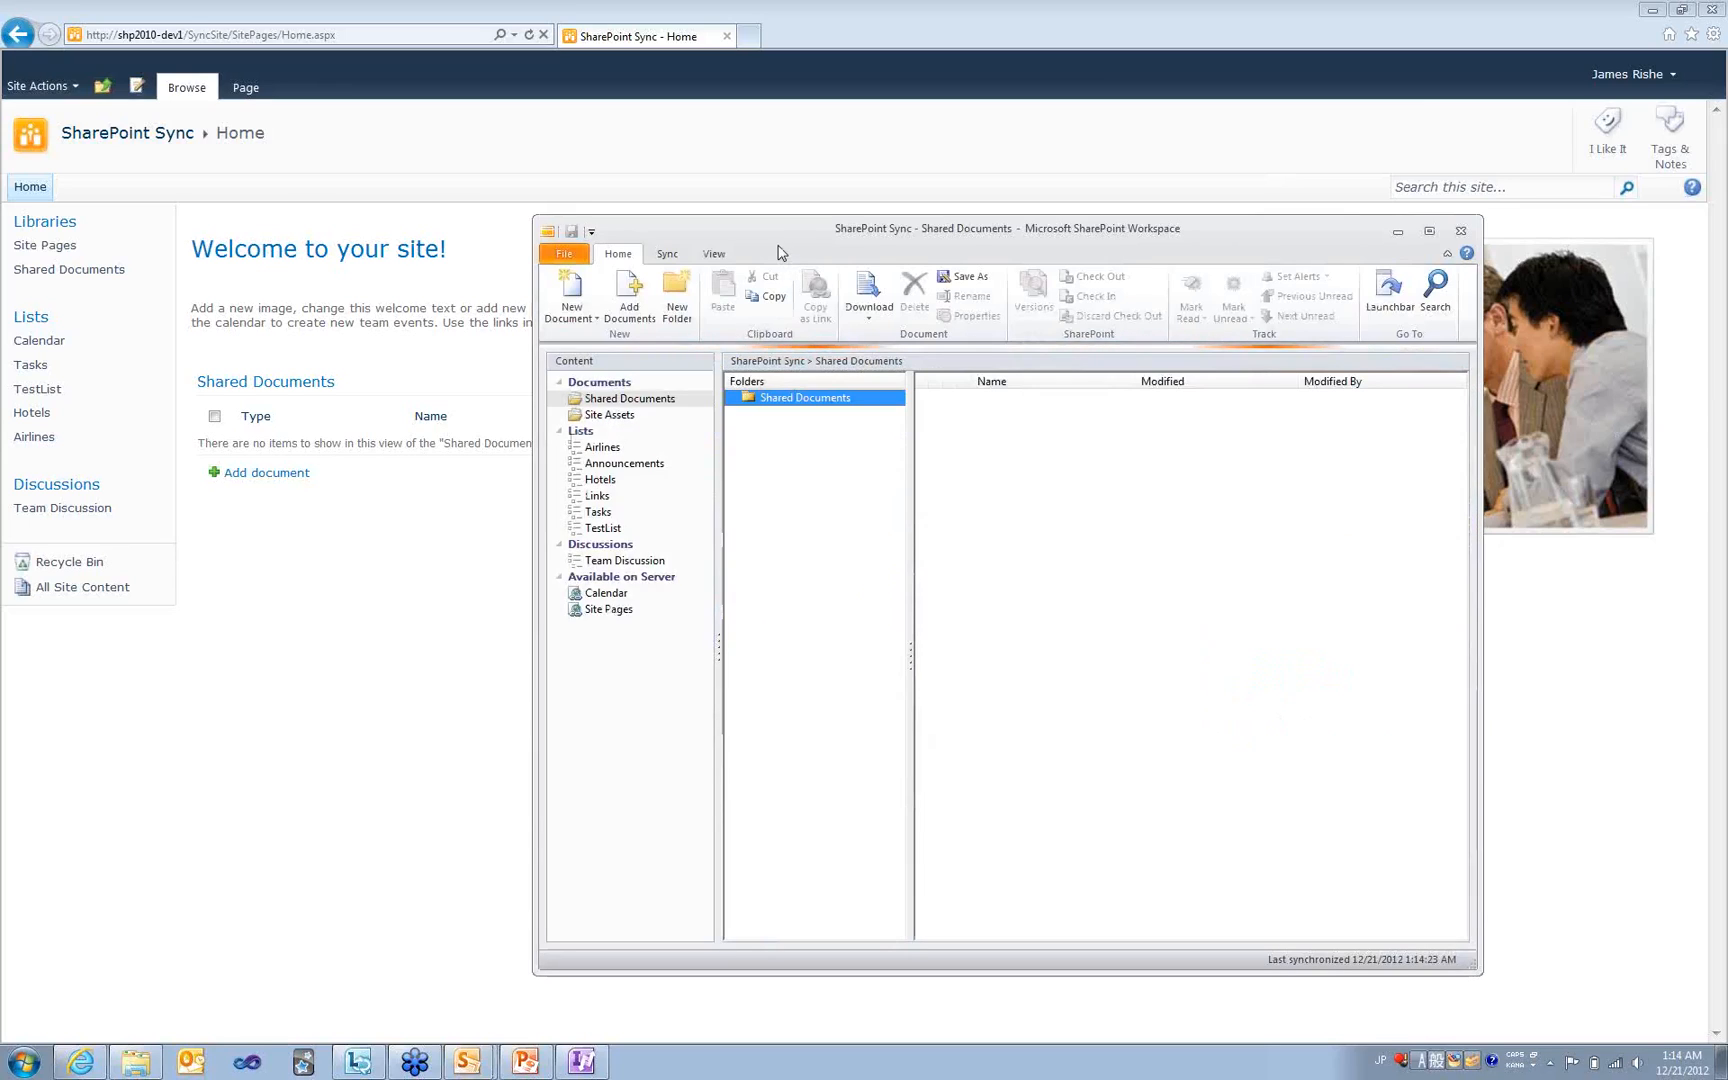
- Move the SharePoint Sync workspace window slightly up and left
drag(774, 232, 681, 192)
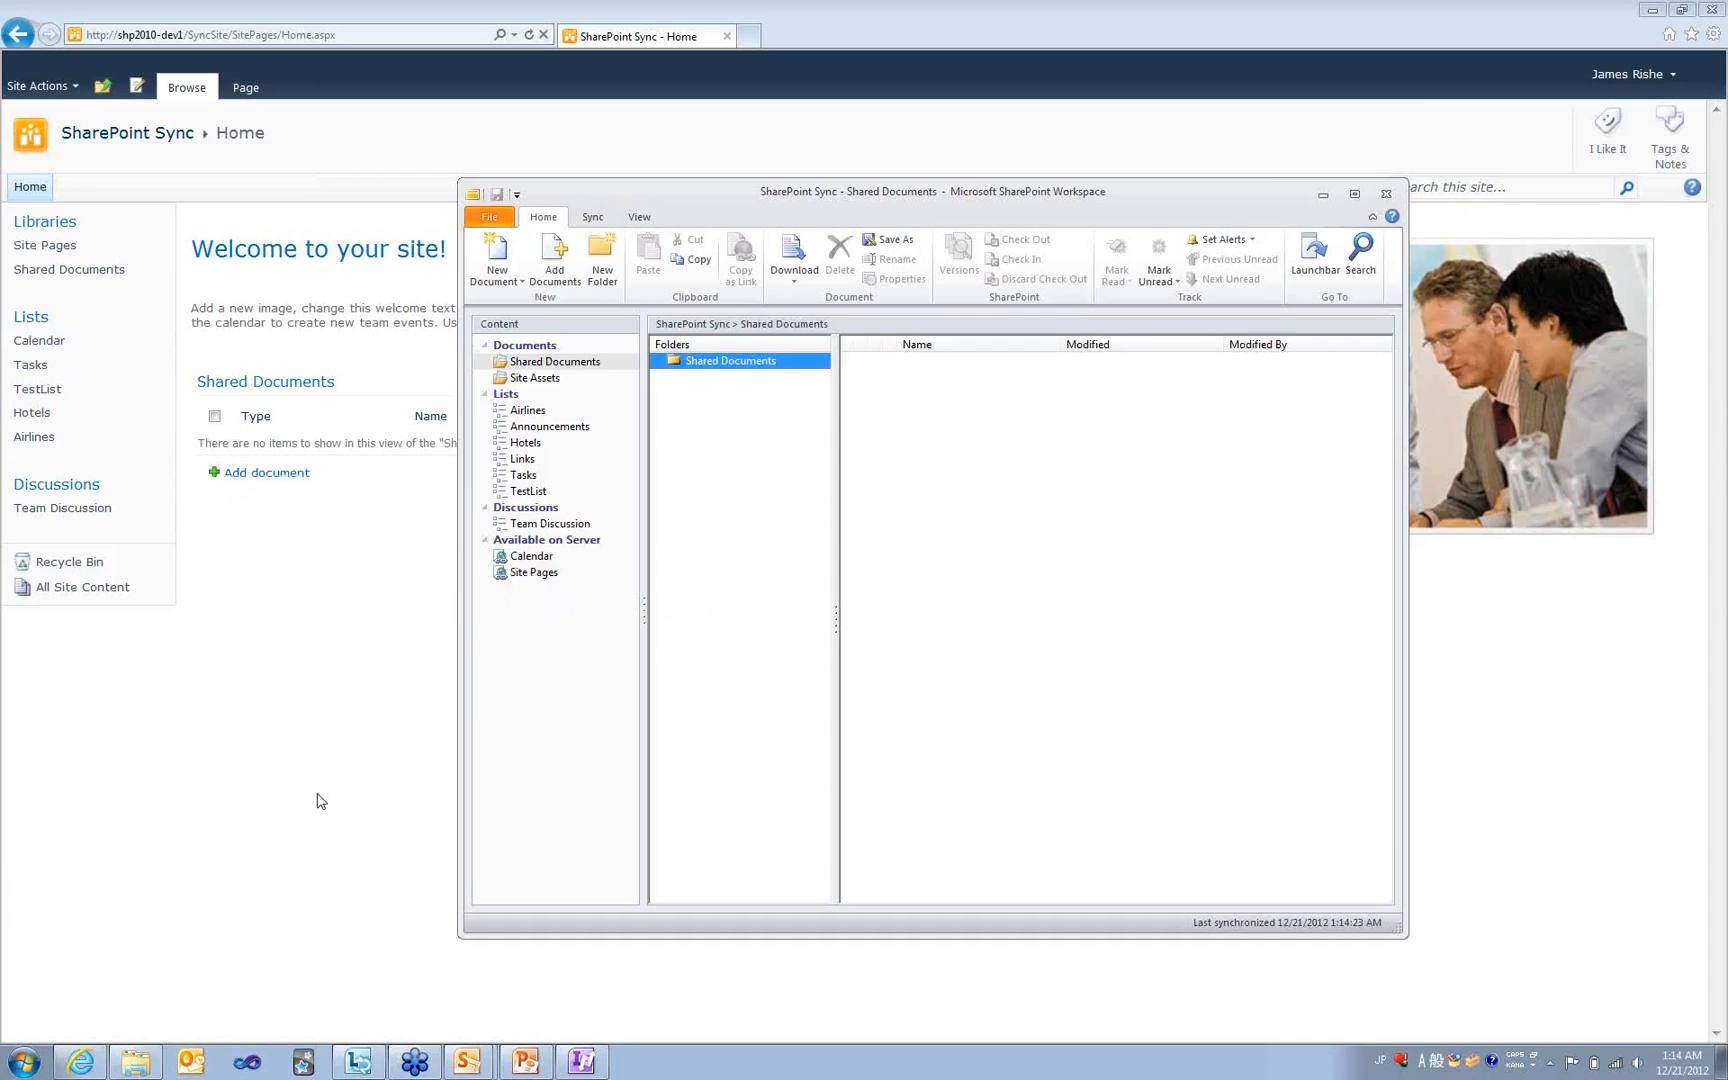
- Bring up and restore the InfoPath Expense Report design, then return to the SharePoint Sync site
mouse_move(592, 1062)
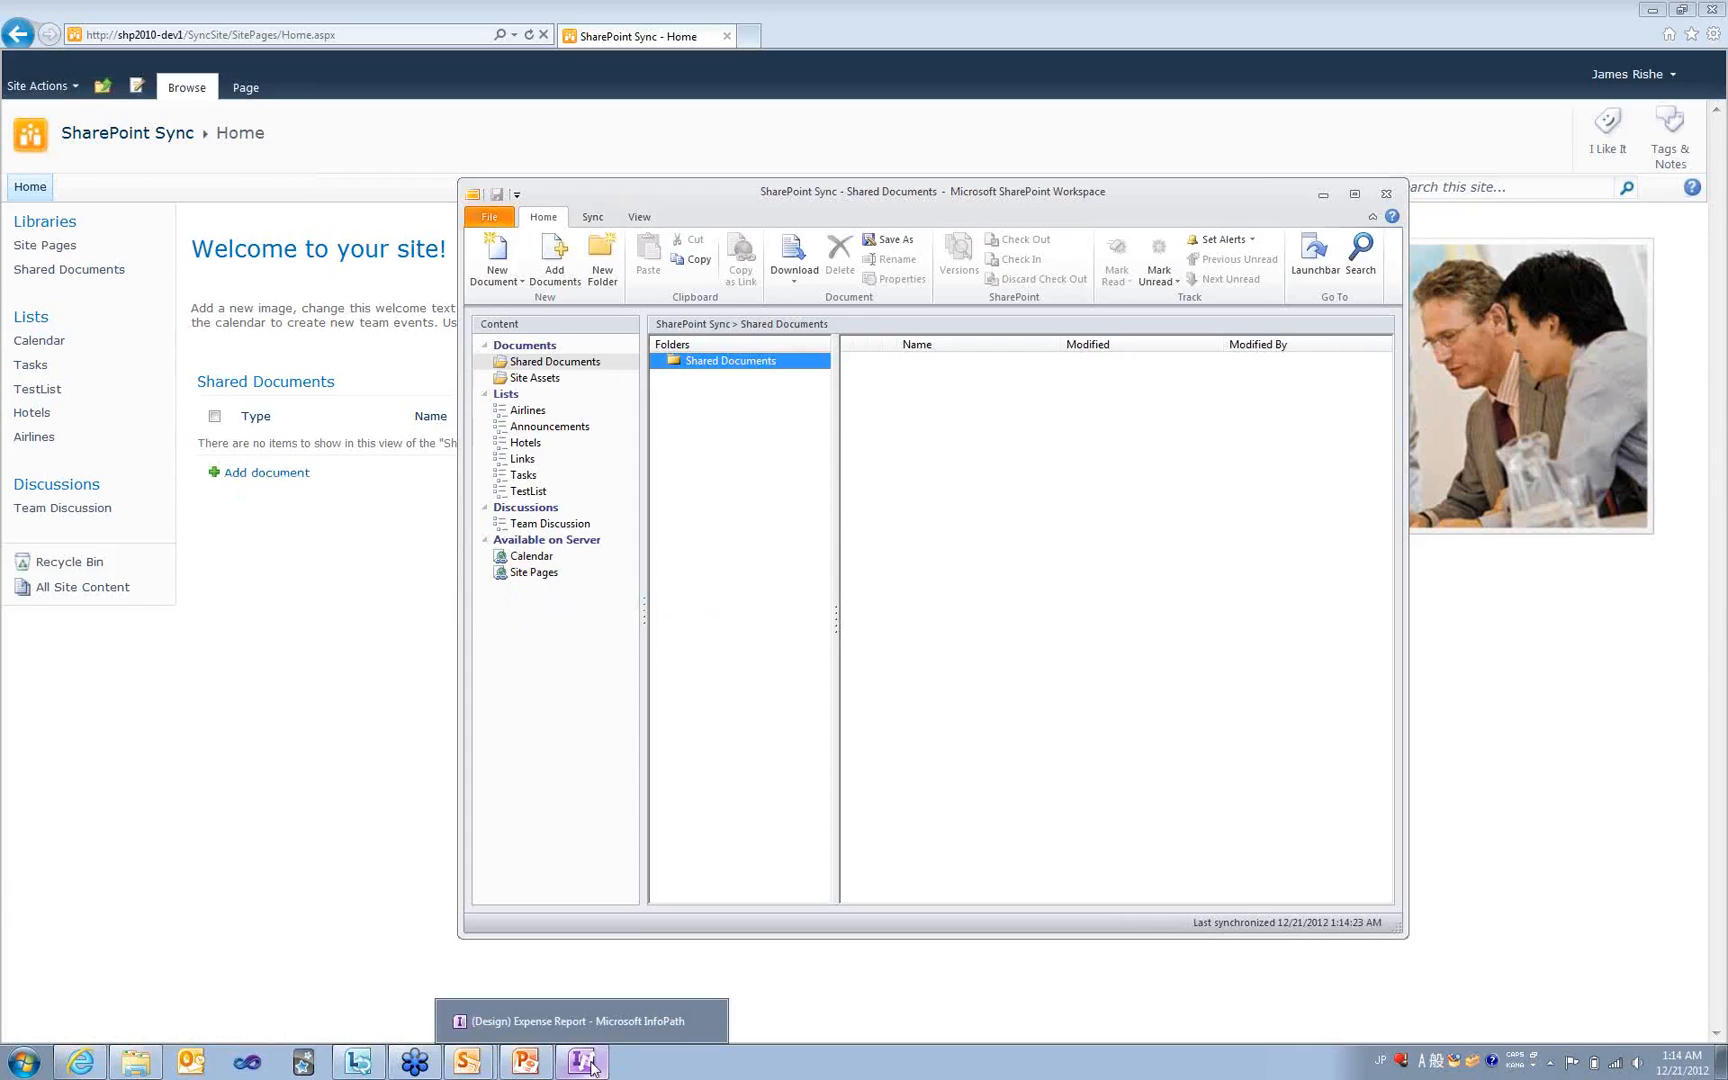
click(576, 1021)
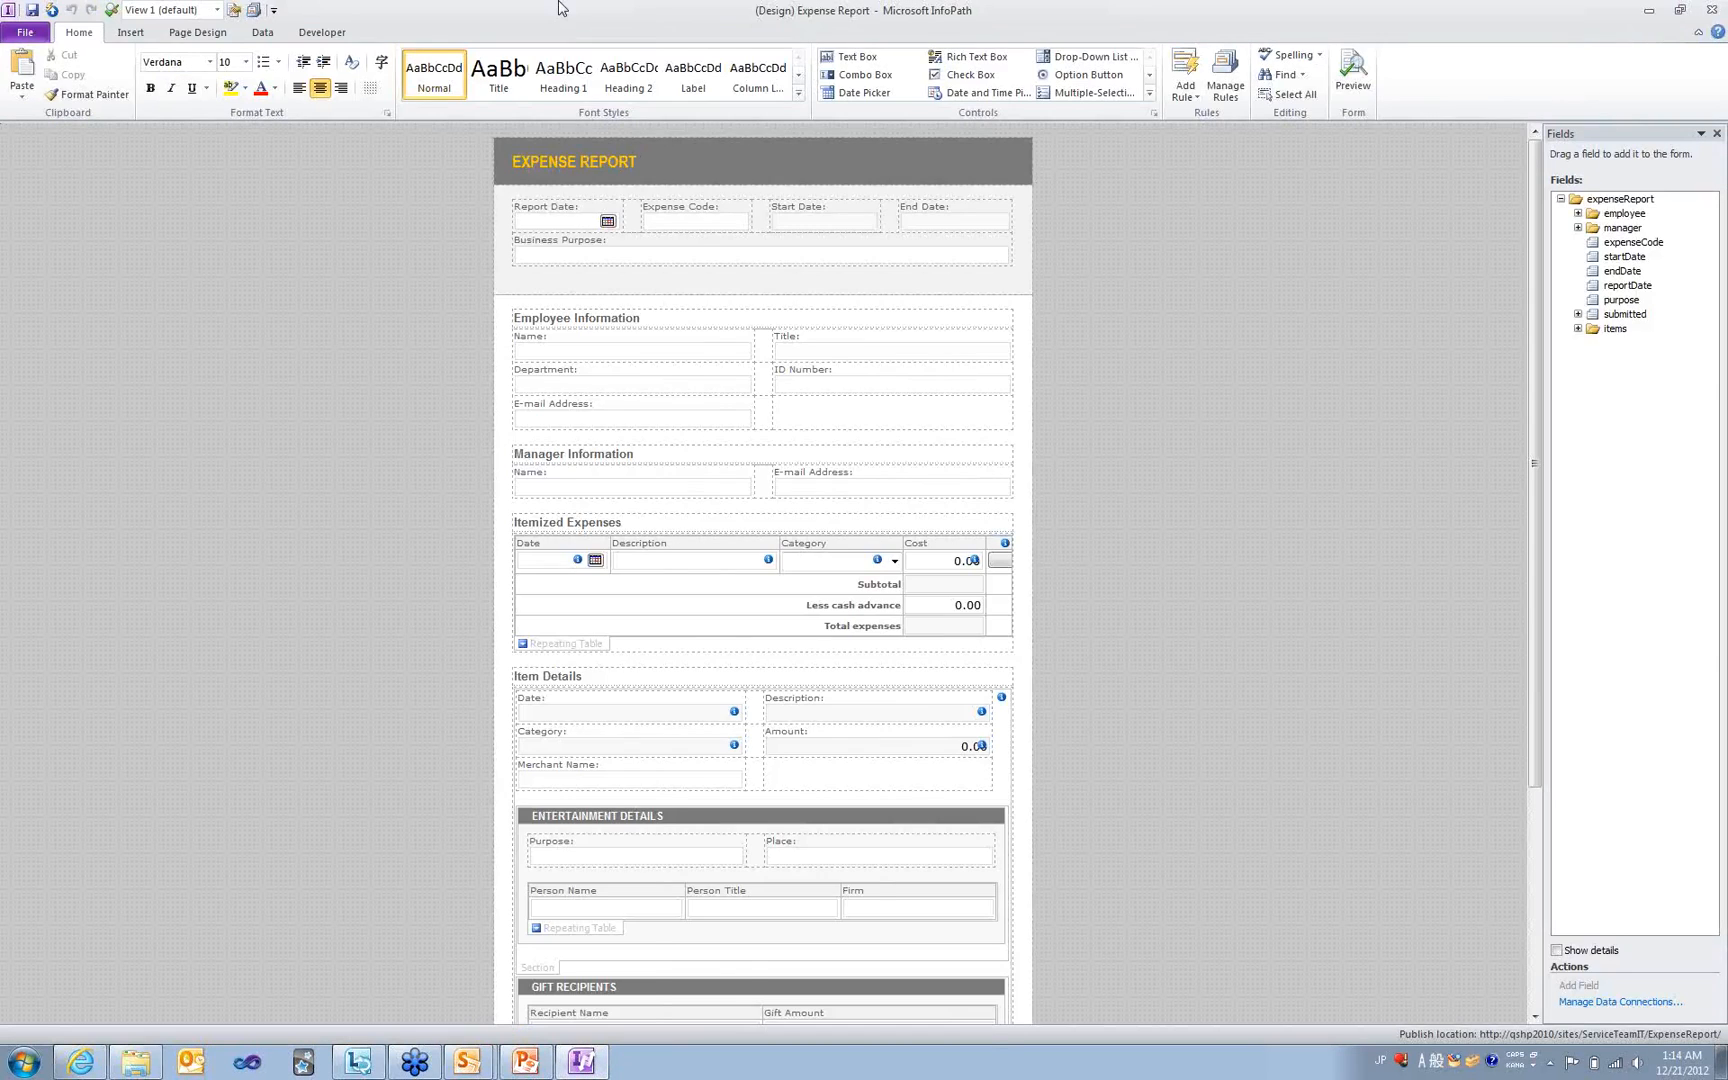
mouse_move(560, 6)
mouse_down()
mouse_move(566, 147)
mouse_move(645, 200)
mouse_move(660, 297)
mouse_move(986, 35)
mouse_up()
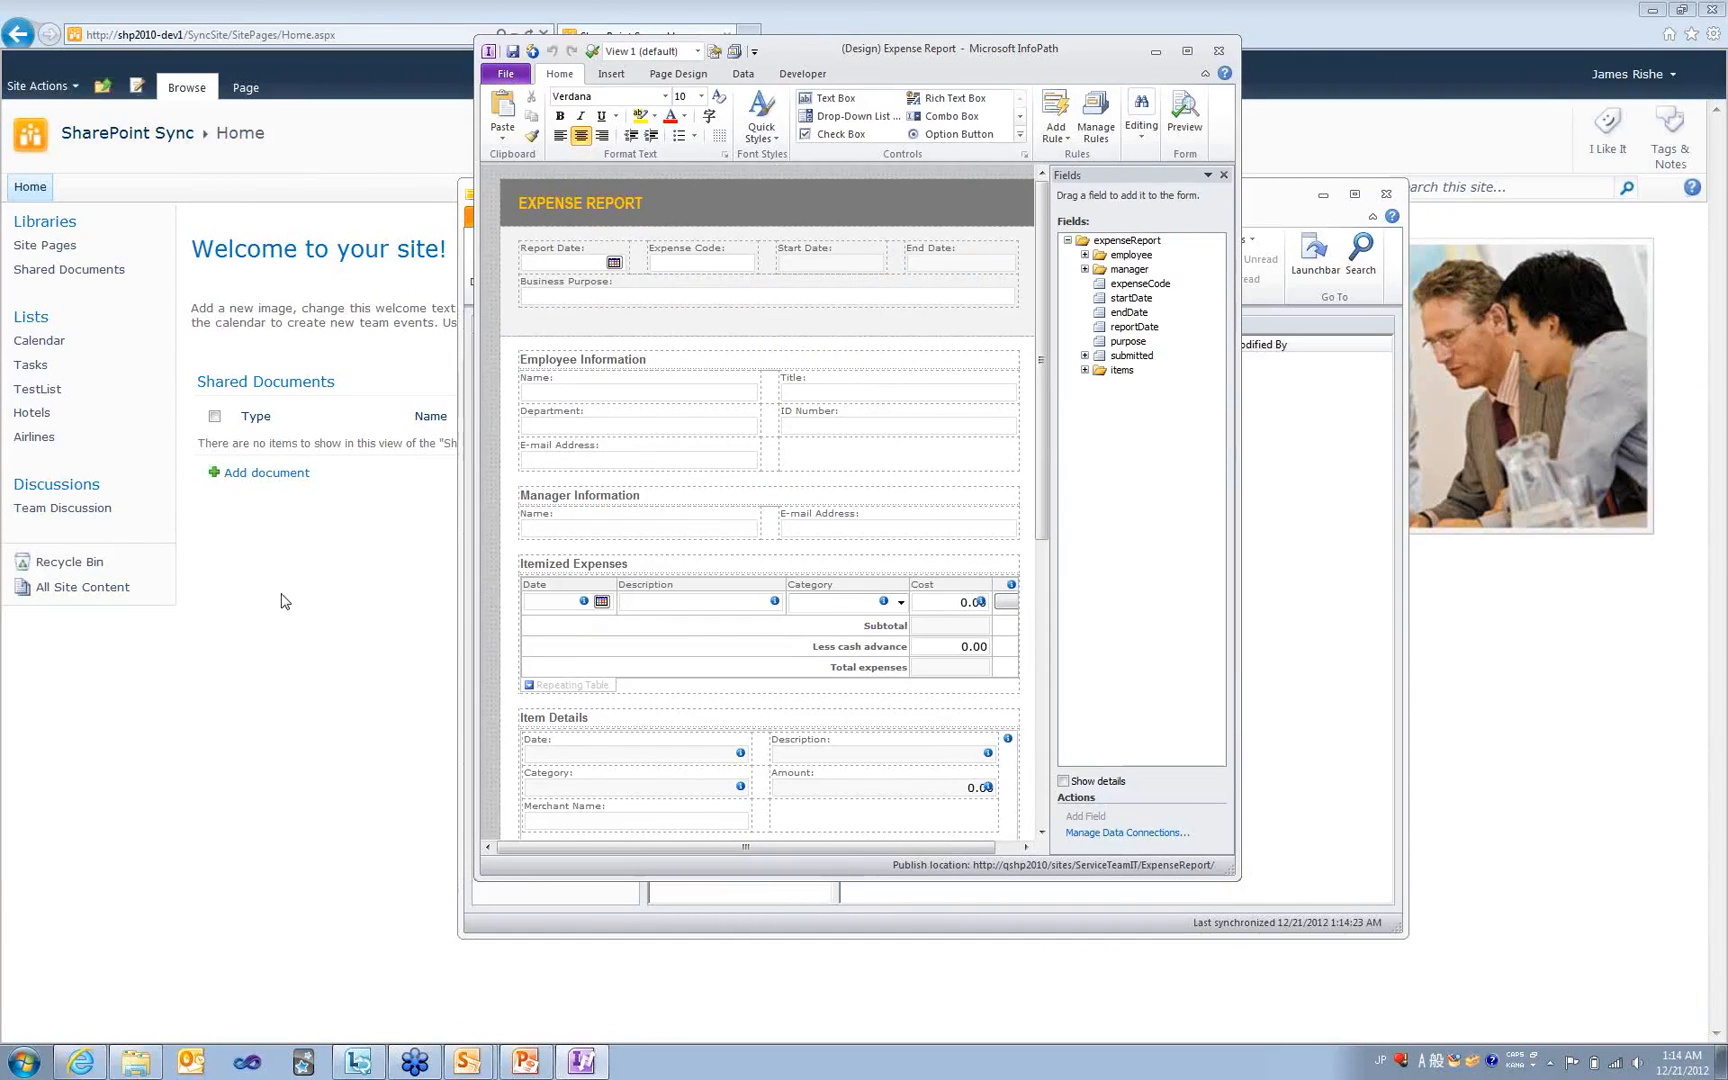
click(36, 326)
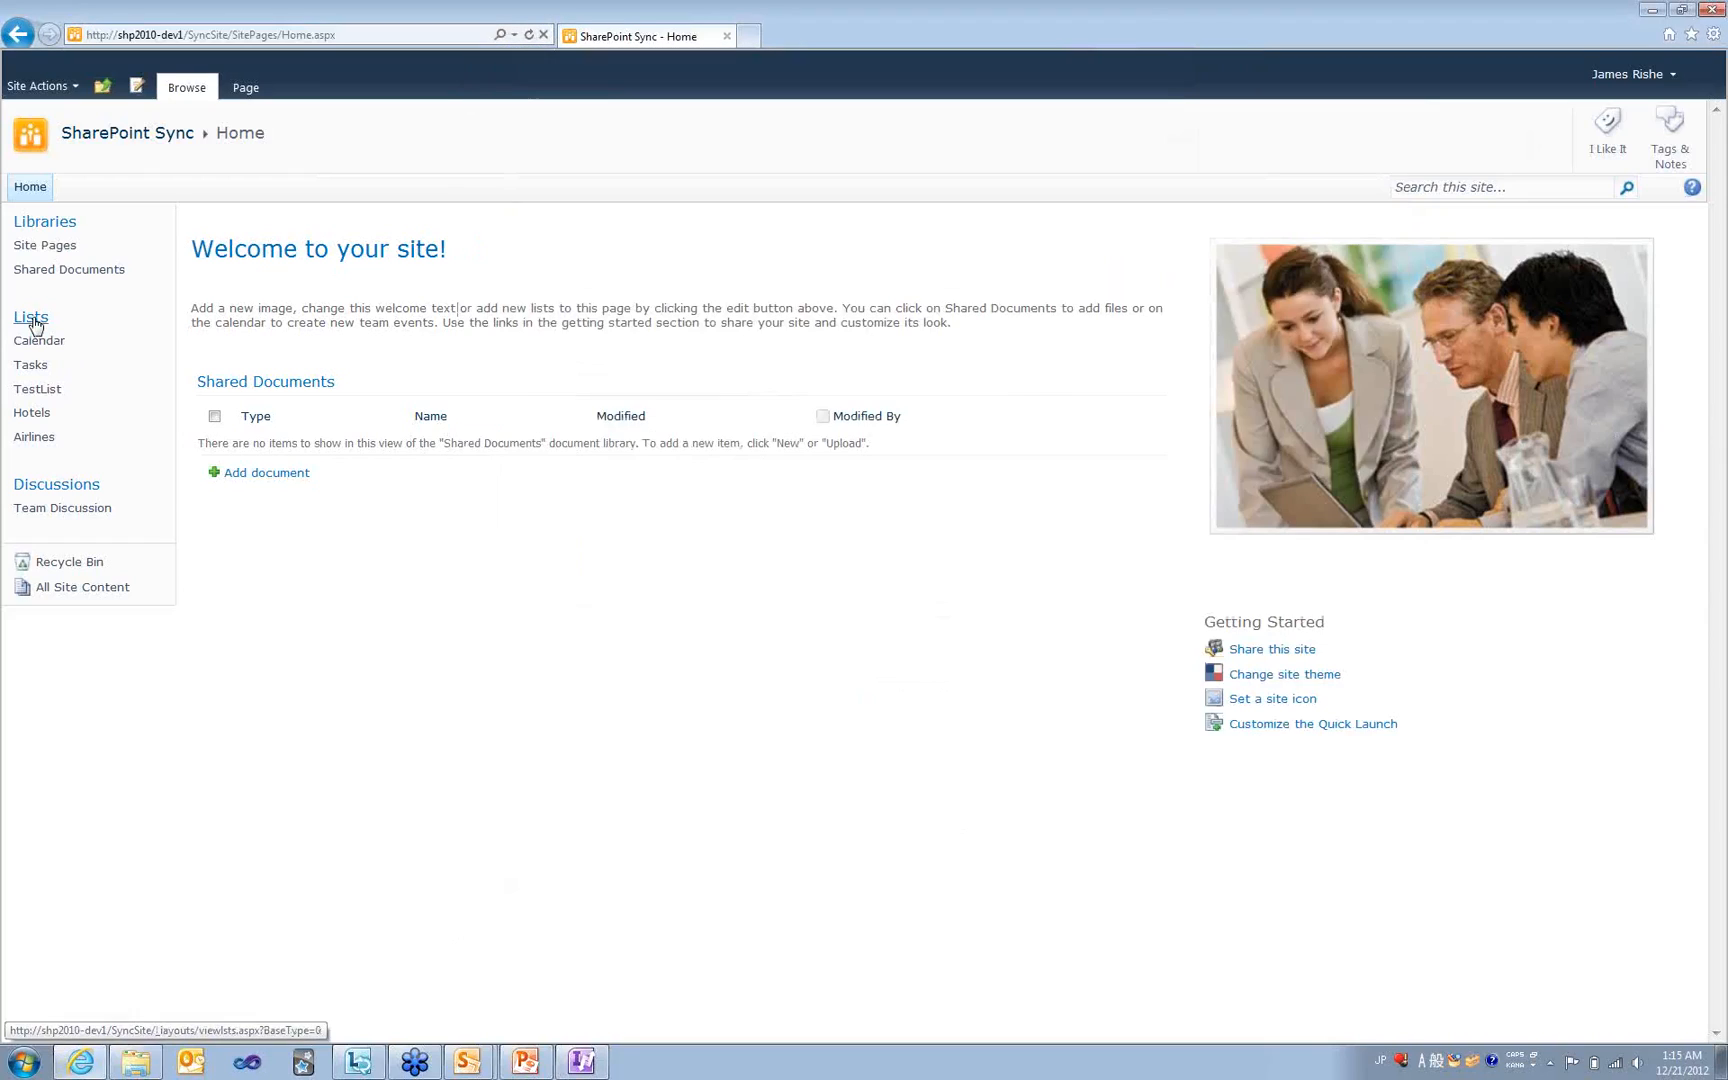
- From the library creation options, create the 'Expense Report Documents' document library
click(26, 226)
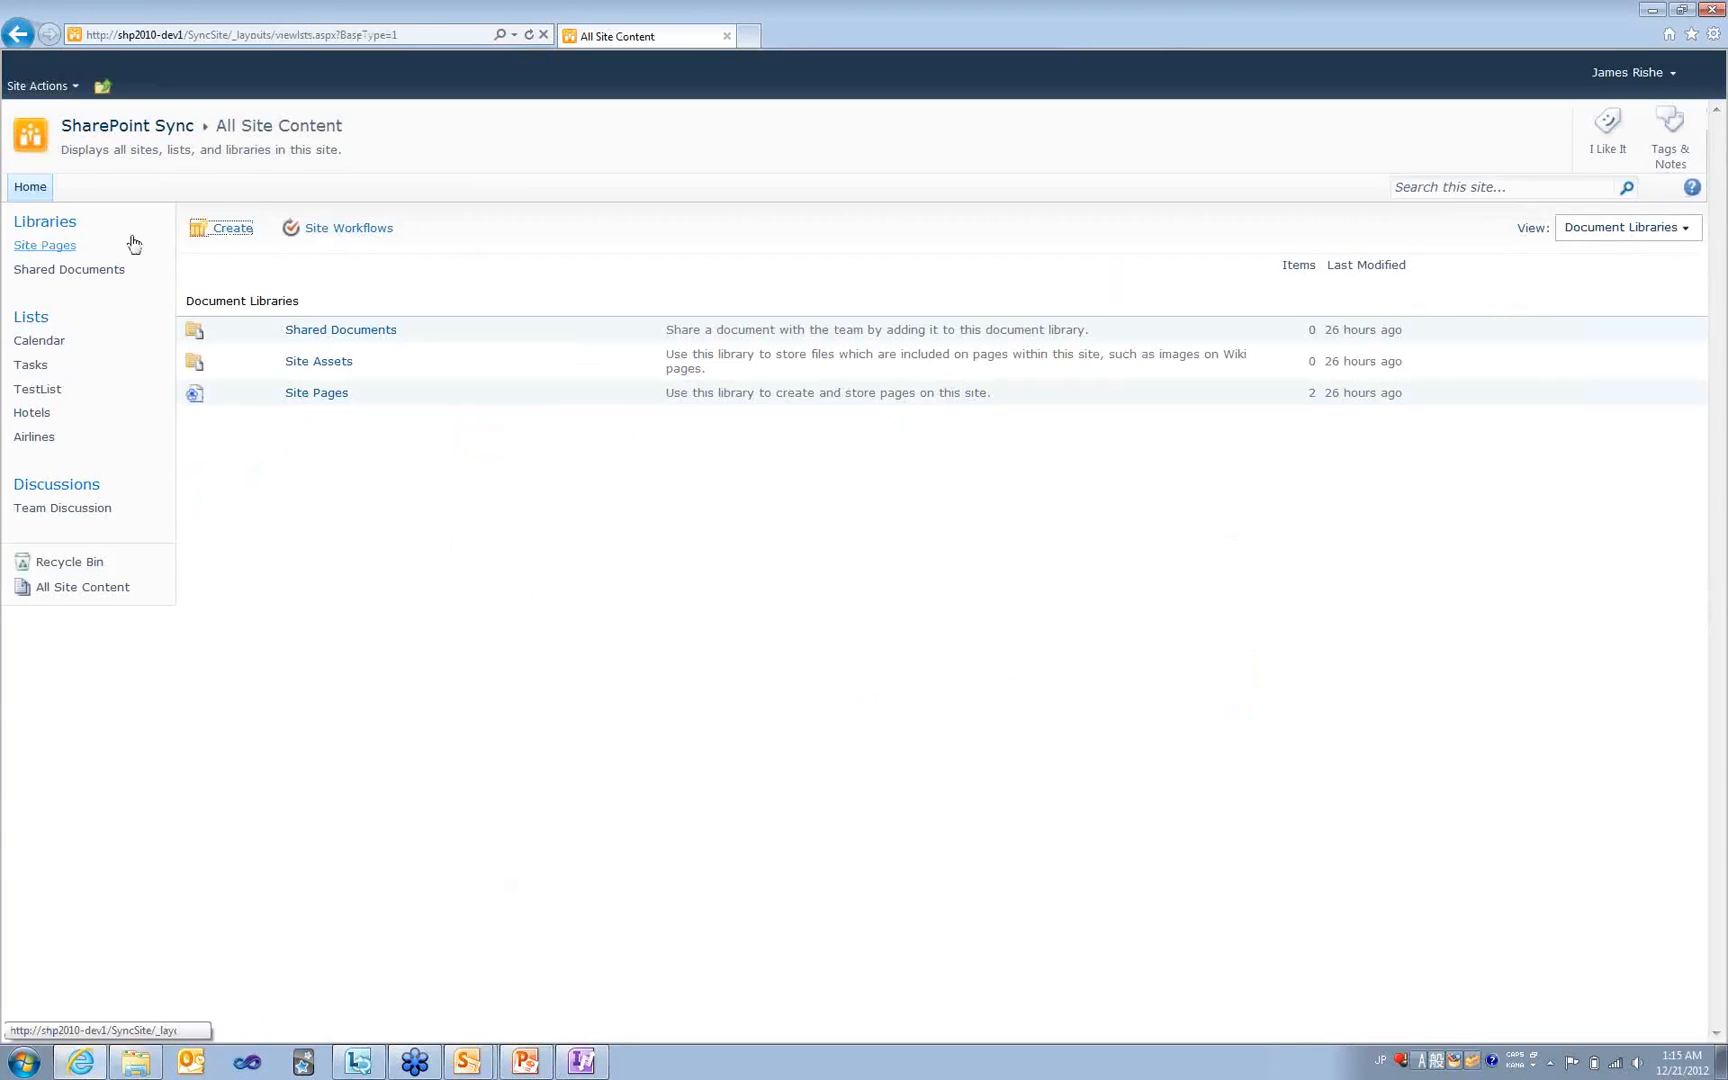
click(221, 230)
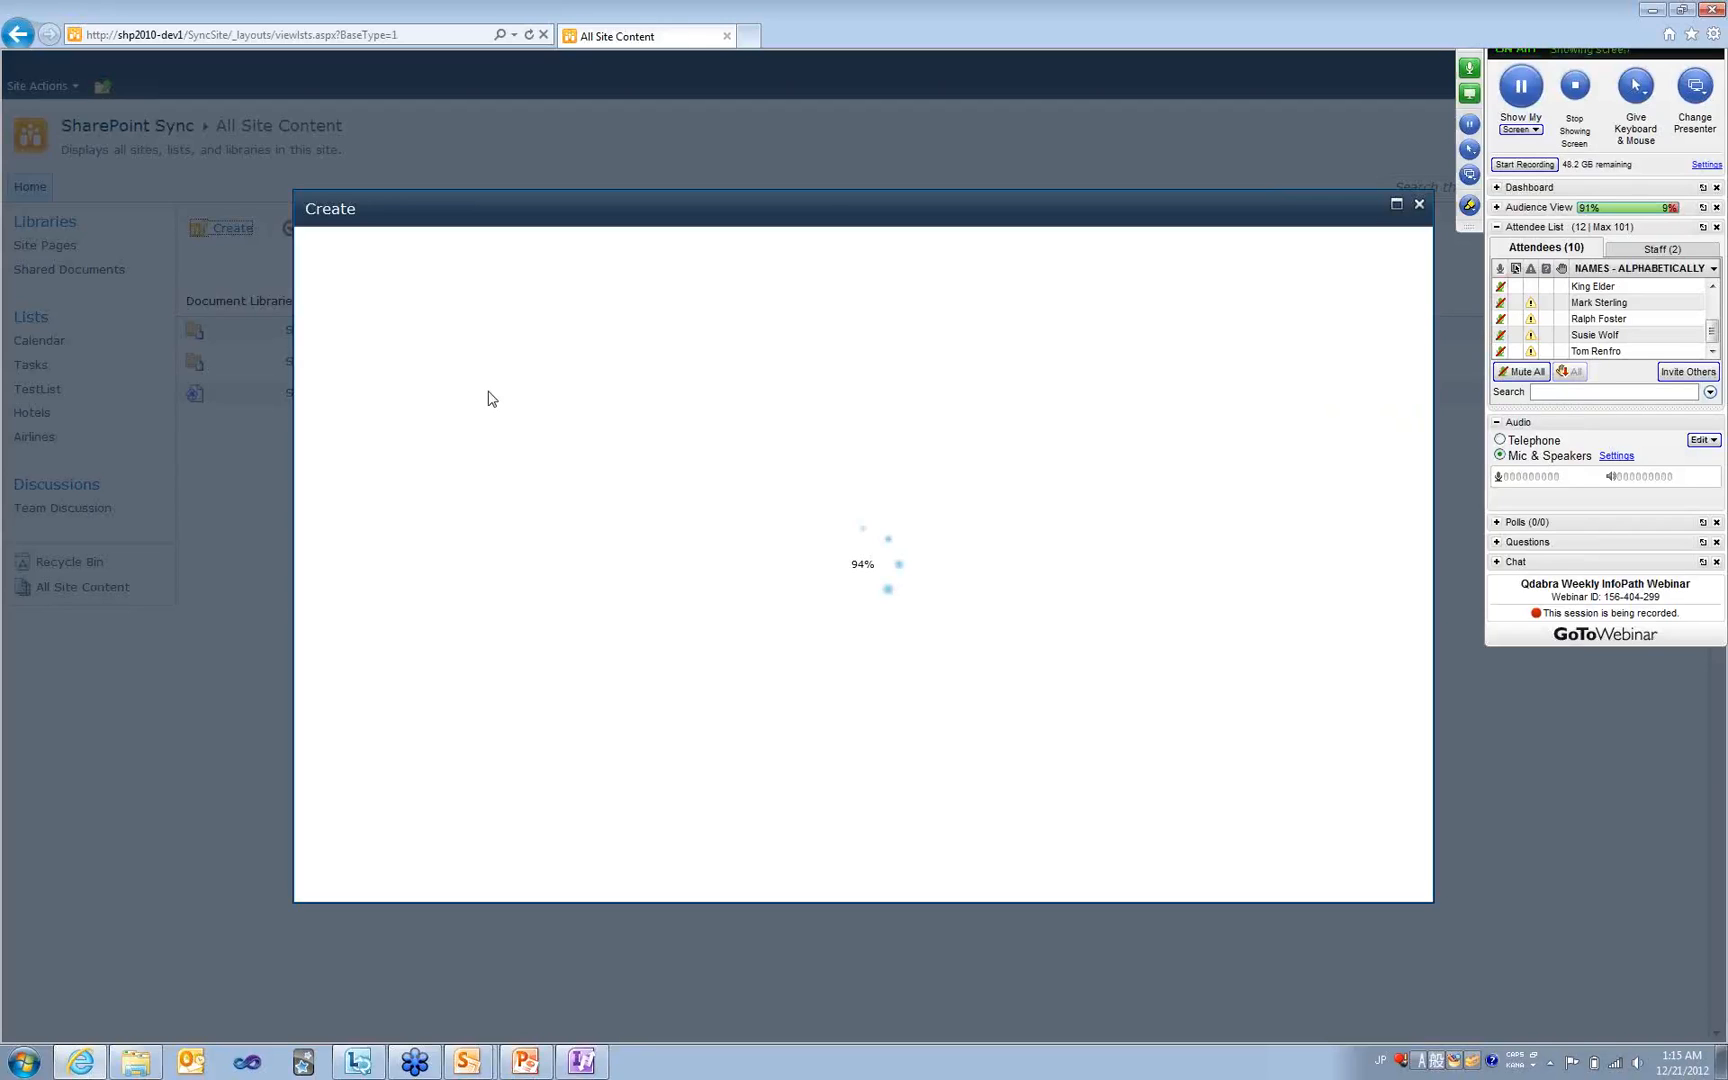
click(342, 358)
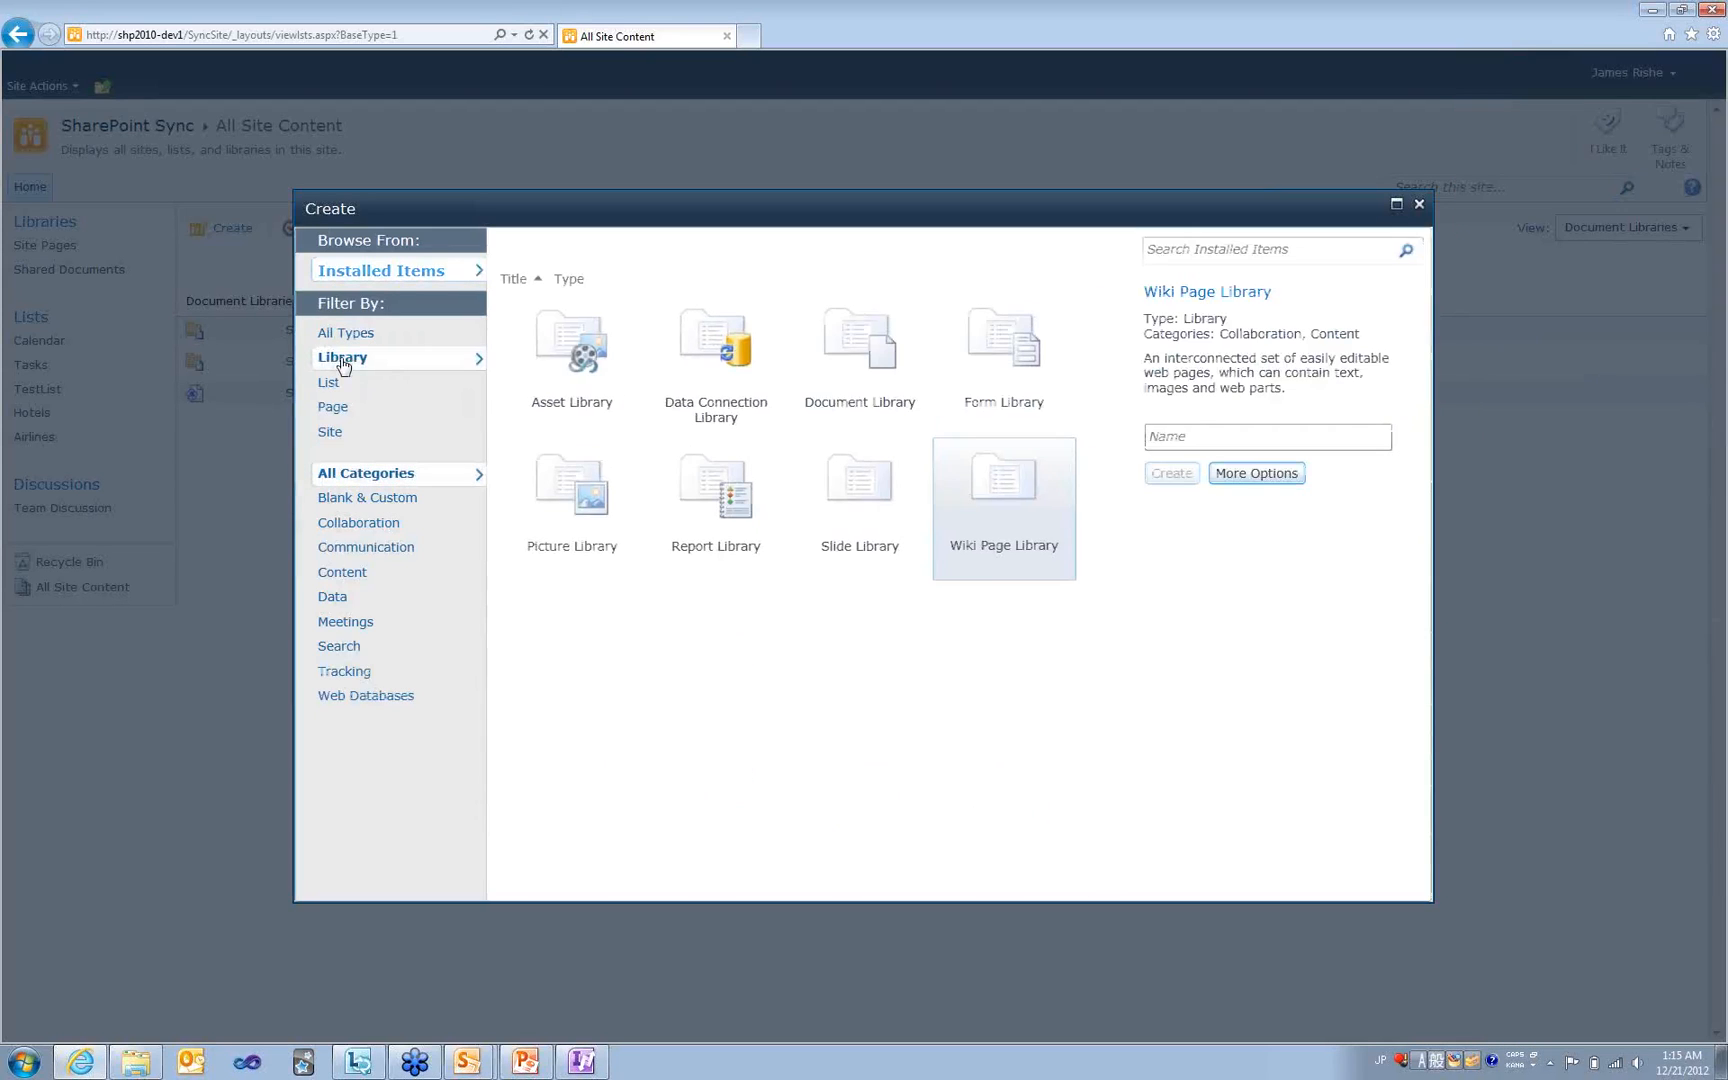
click(879, 374)
click(1251, 452)
text(E)
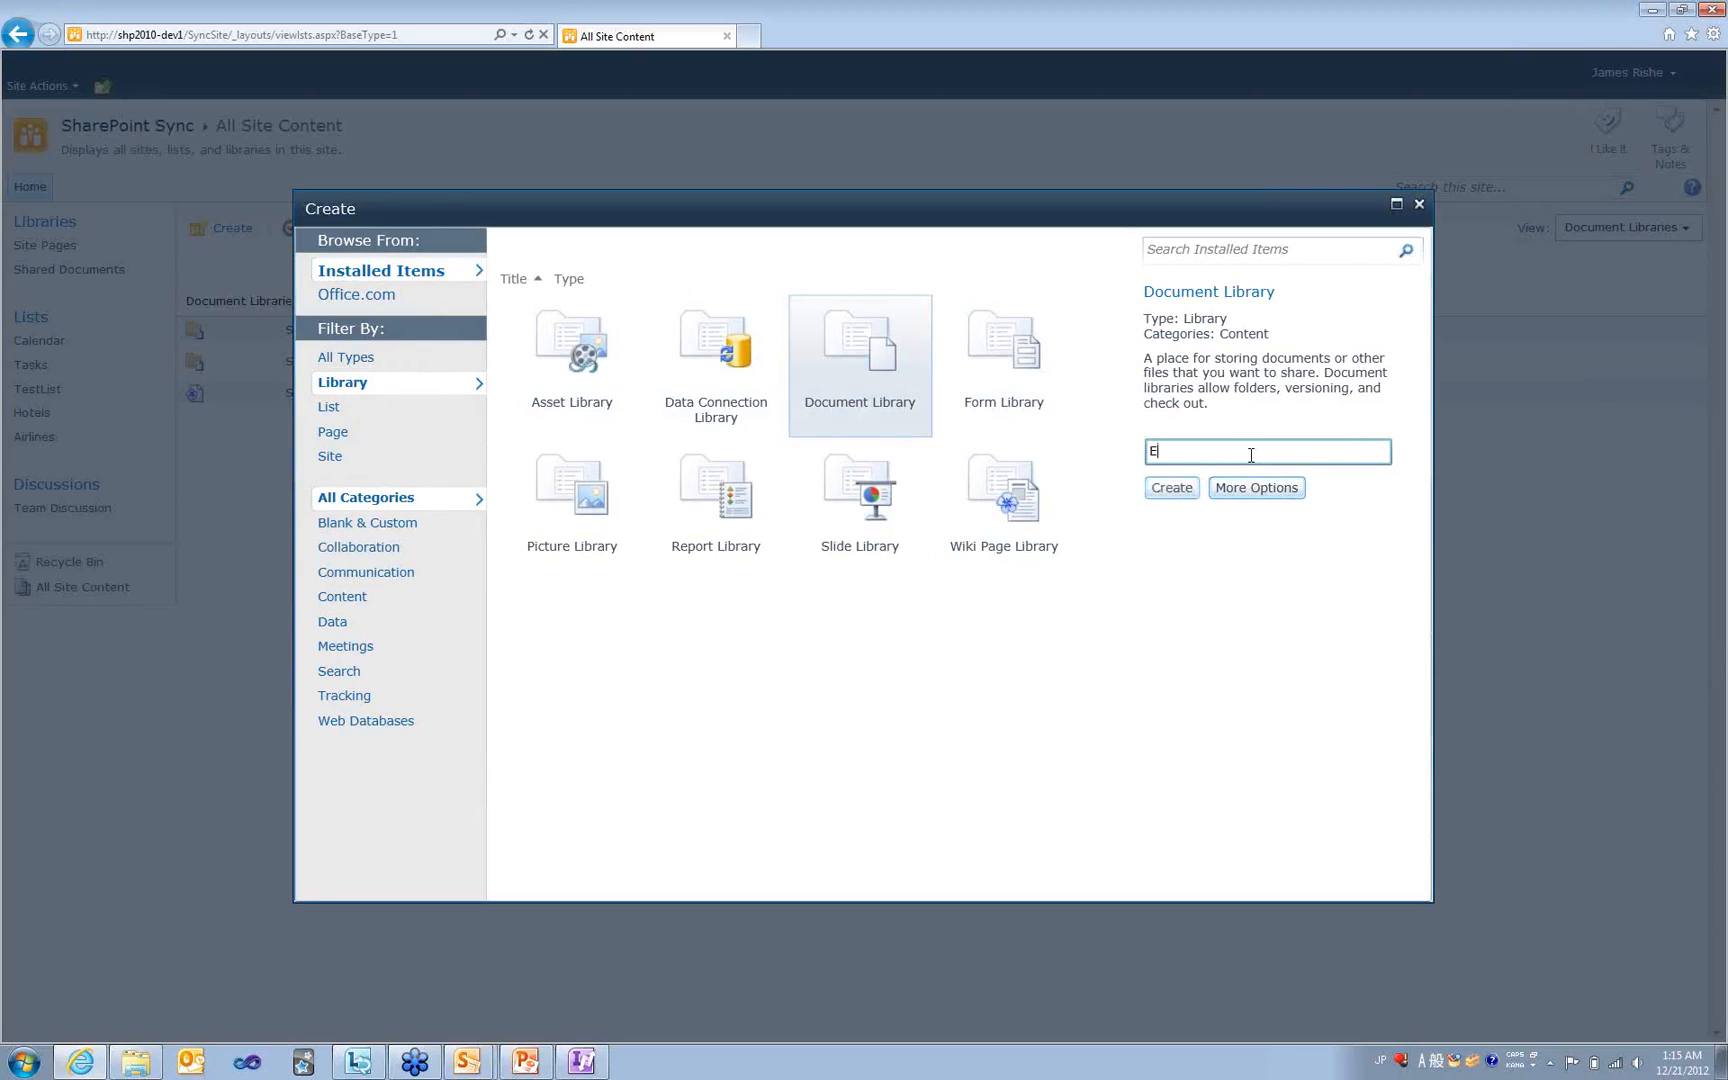
text(xpense Report Documents)
click(1180, 489)
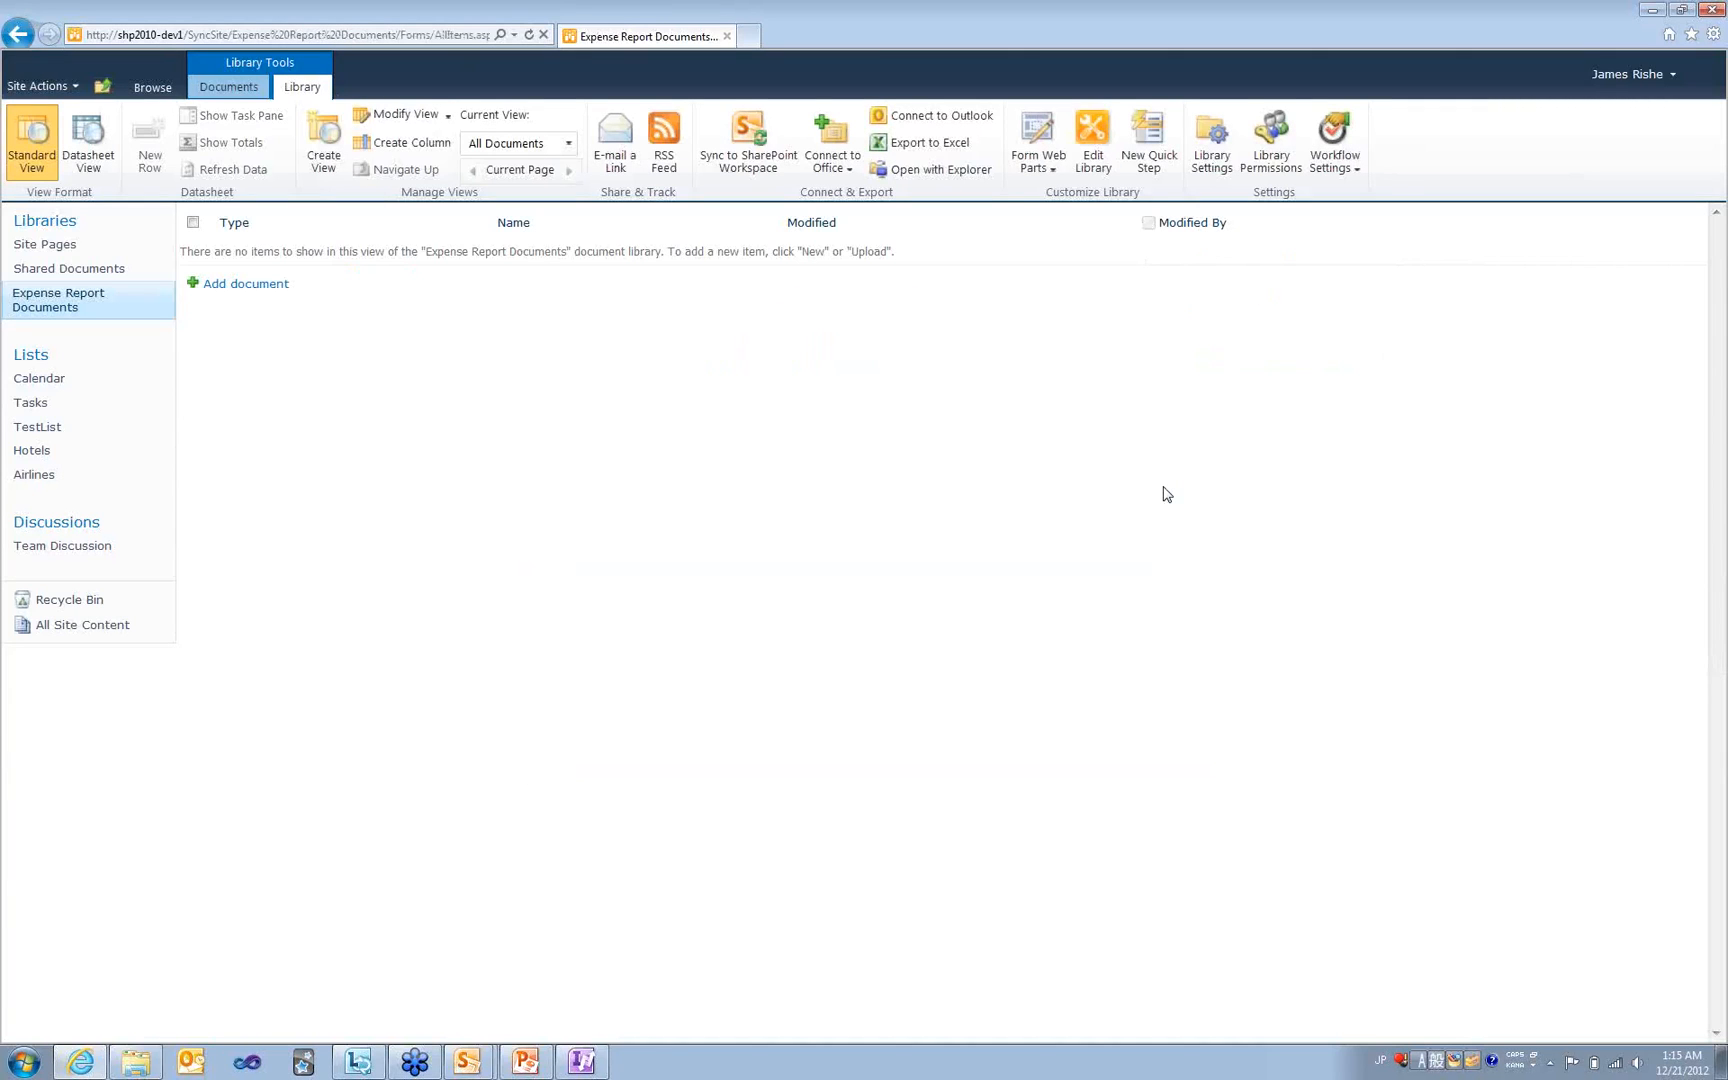
click(570, 1066)
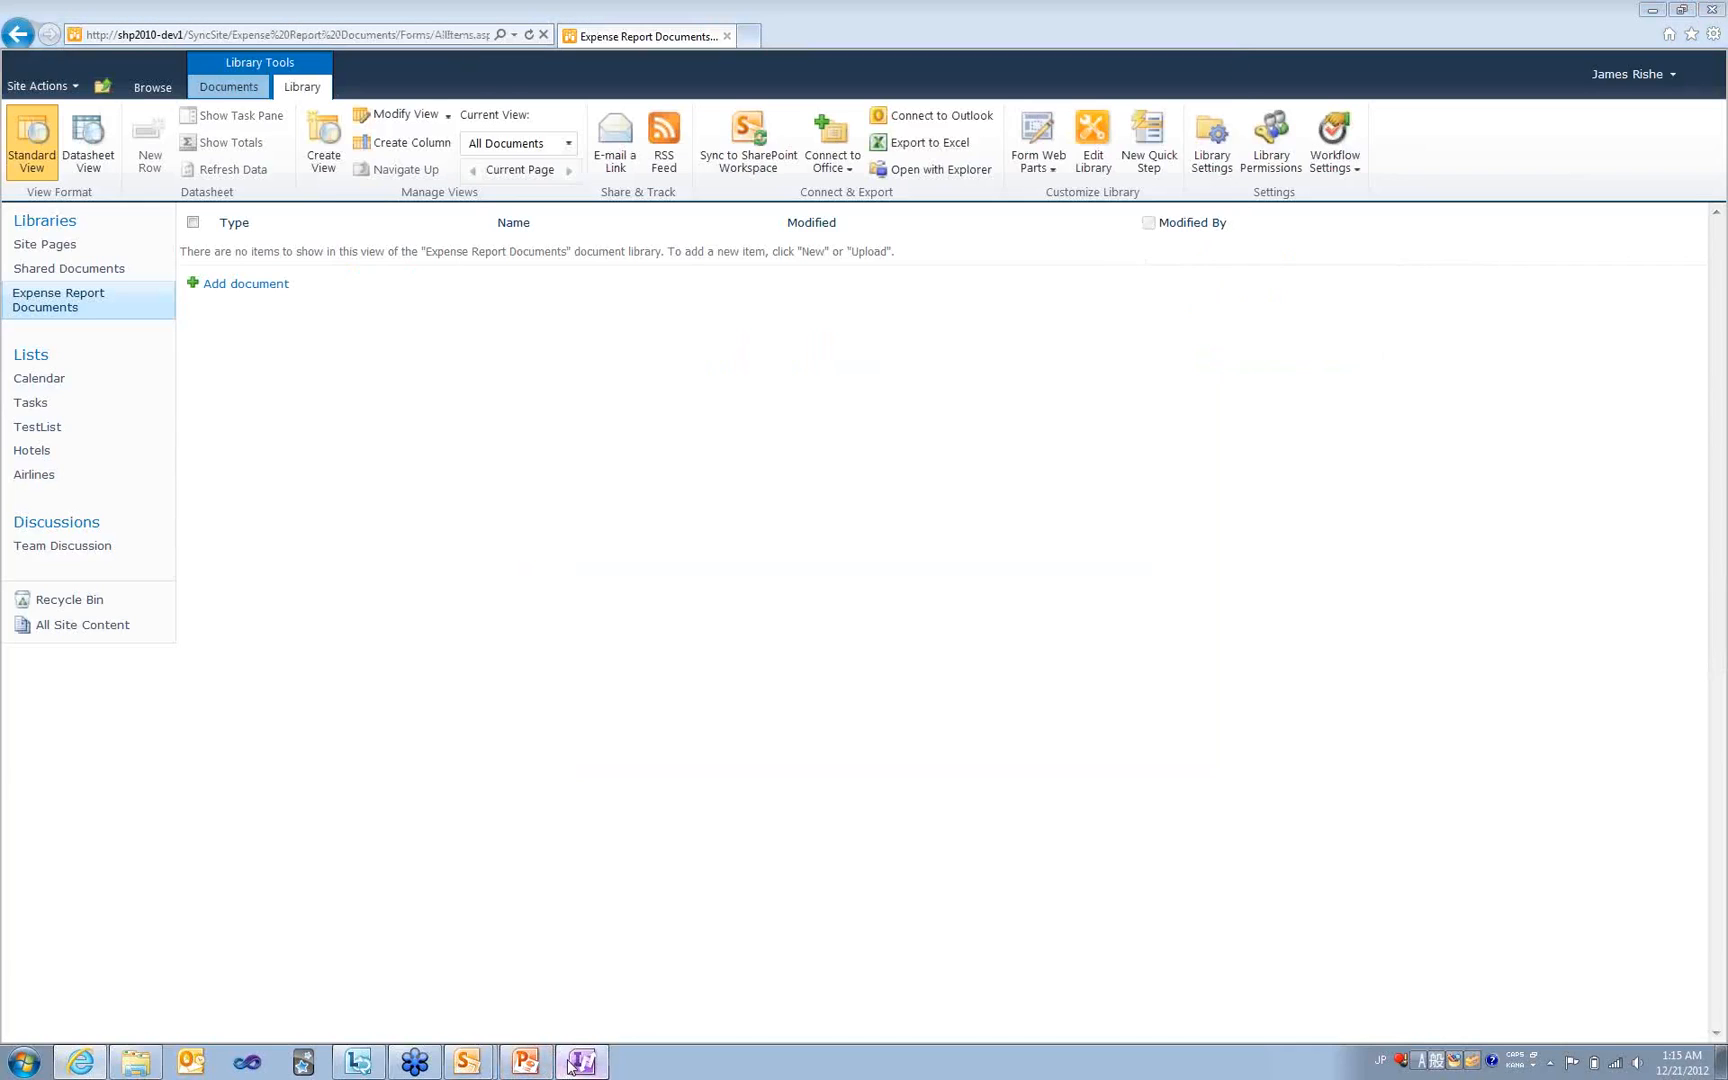
- Modify the SharePoint Library Submit connection, replacing the site path with shp/2010-dev1/SyncSite
click(743, 74)
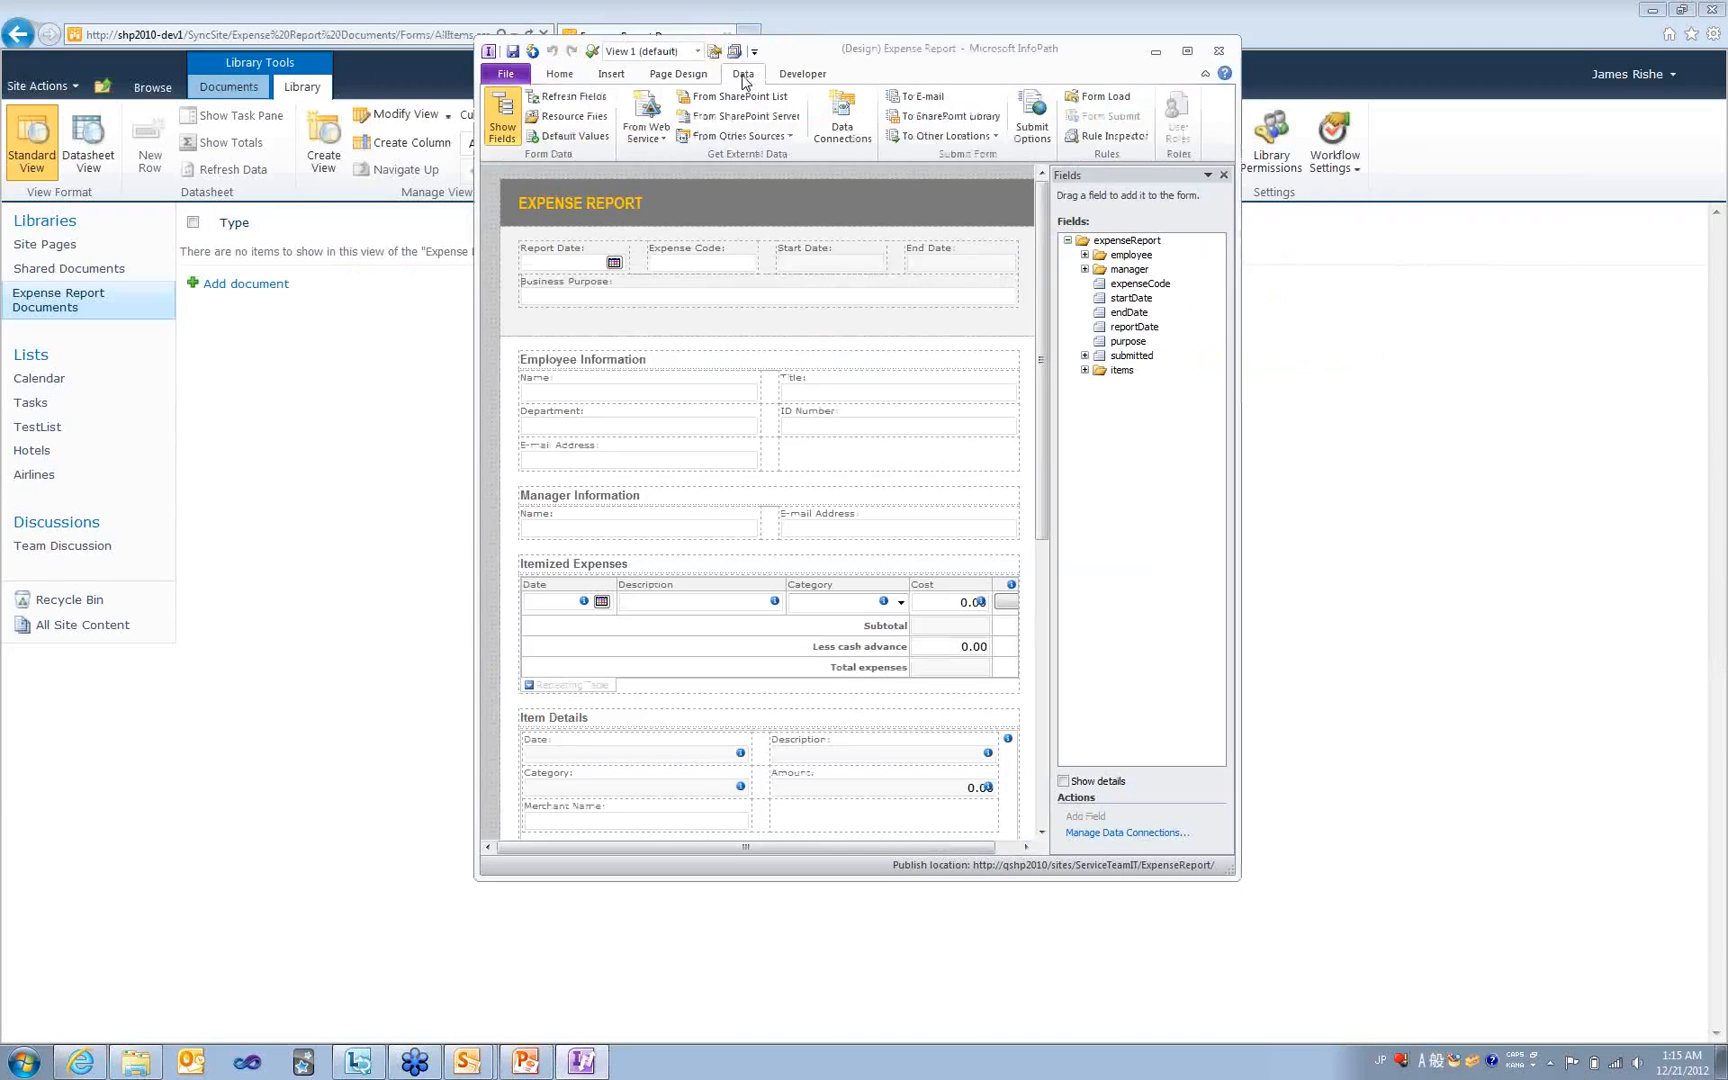
click(838, 122)
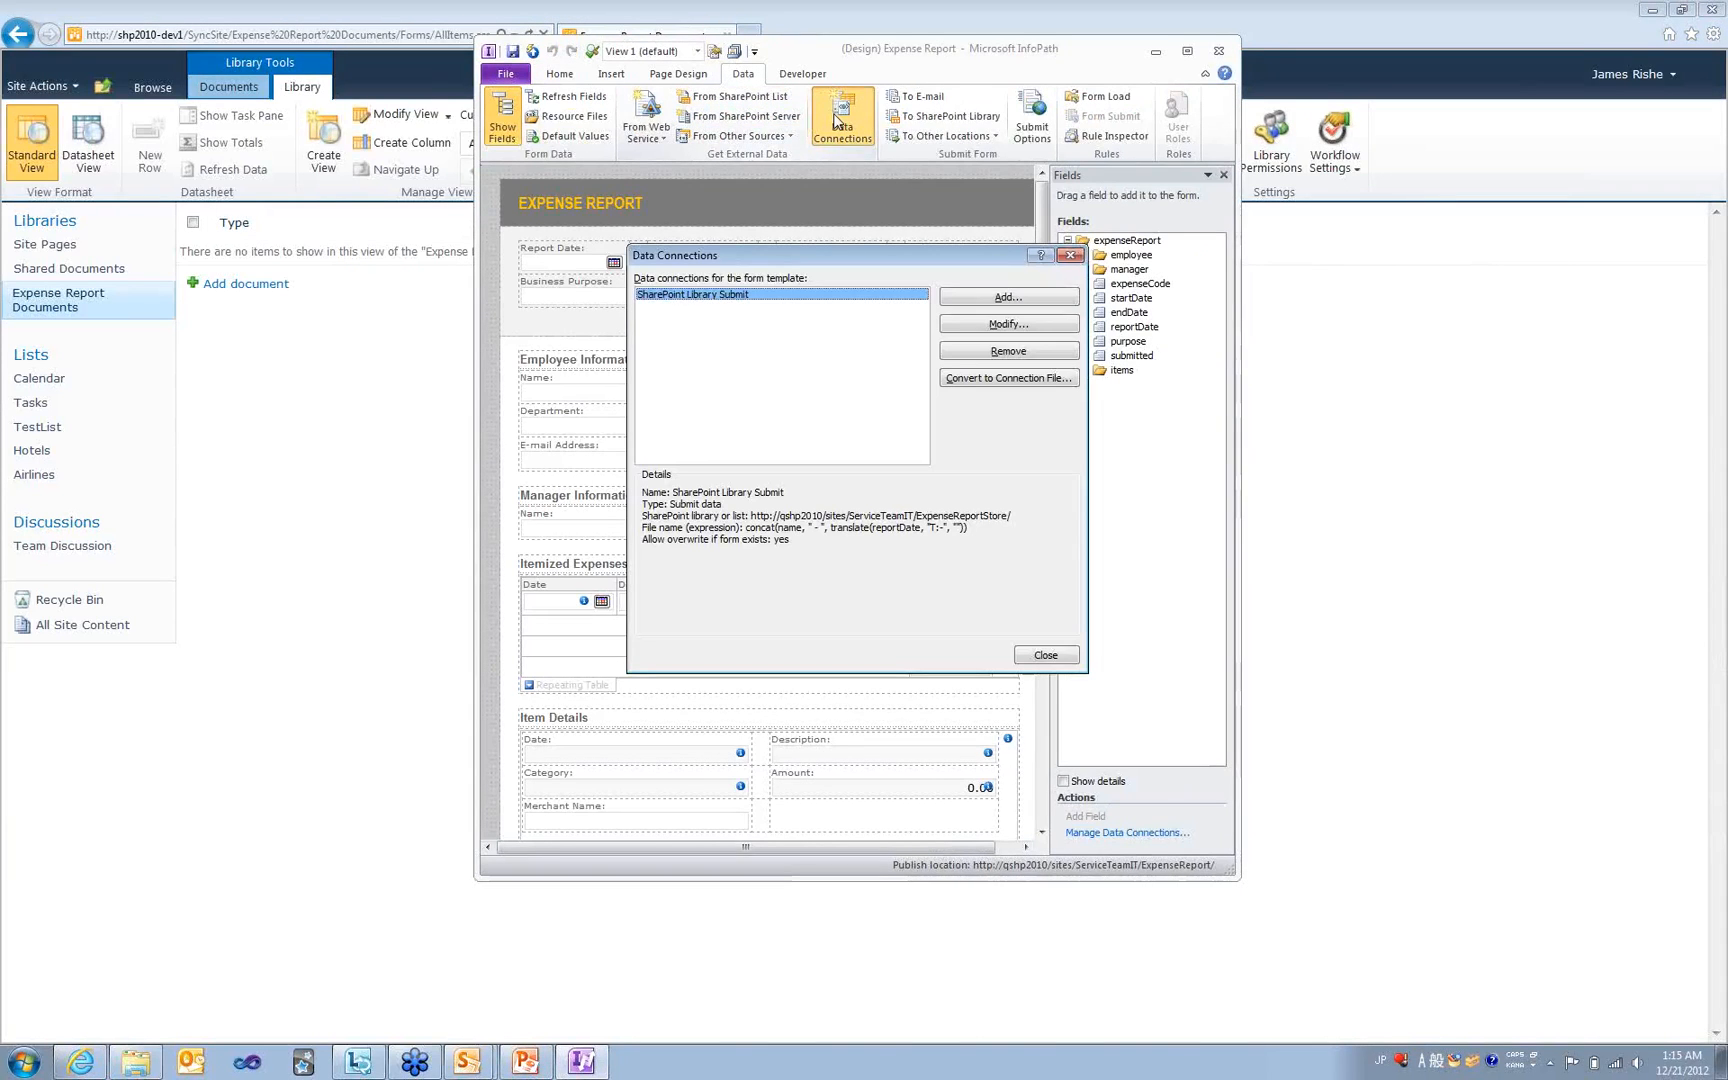
click(993, 330)
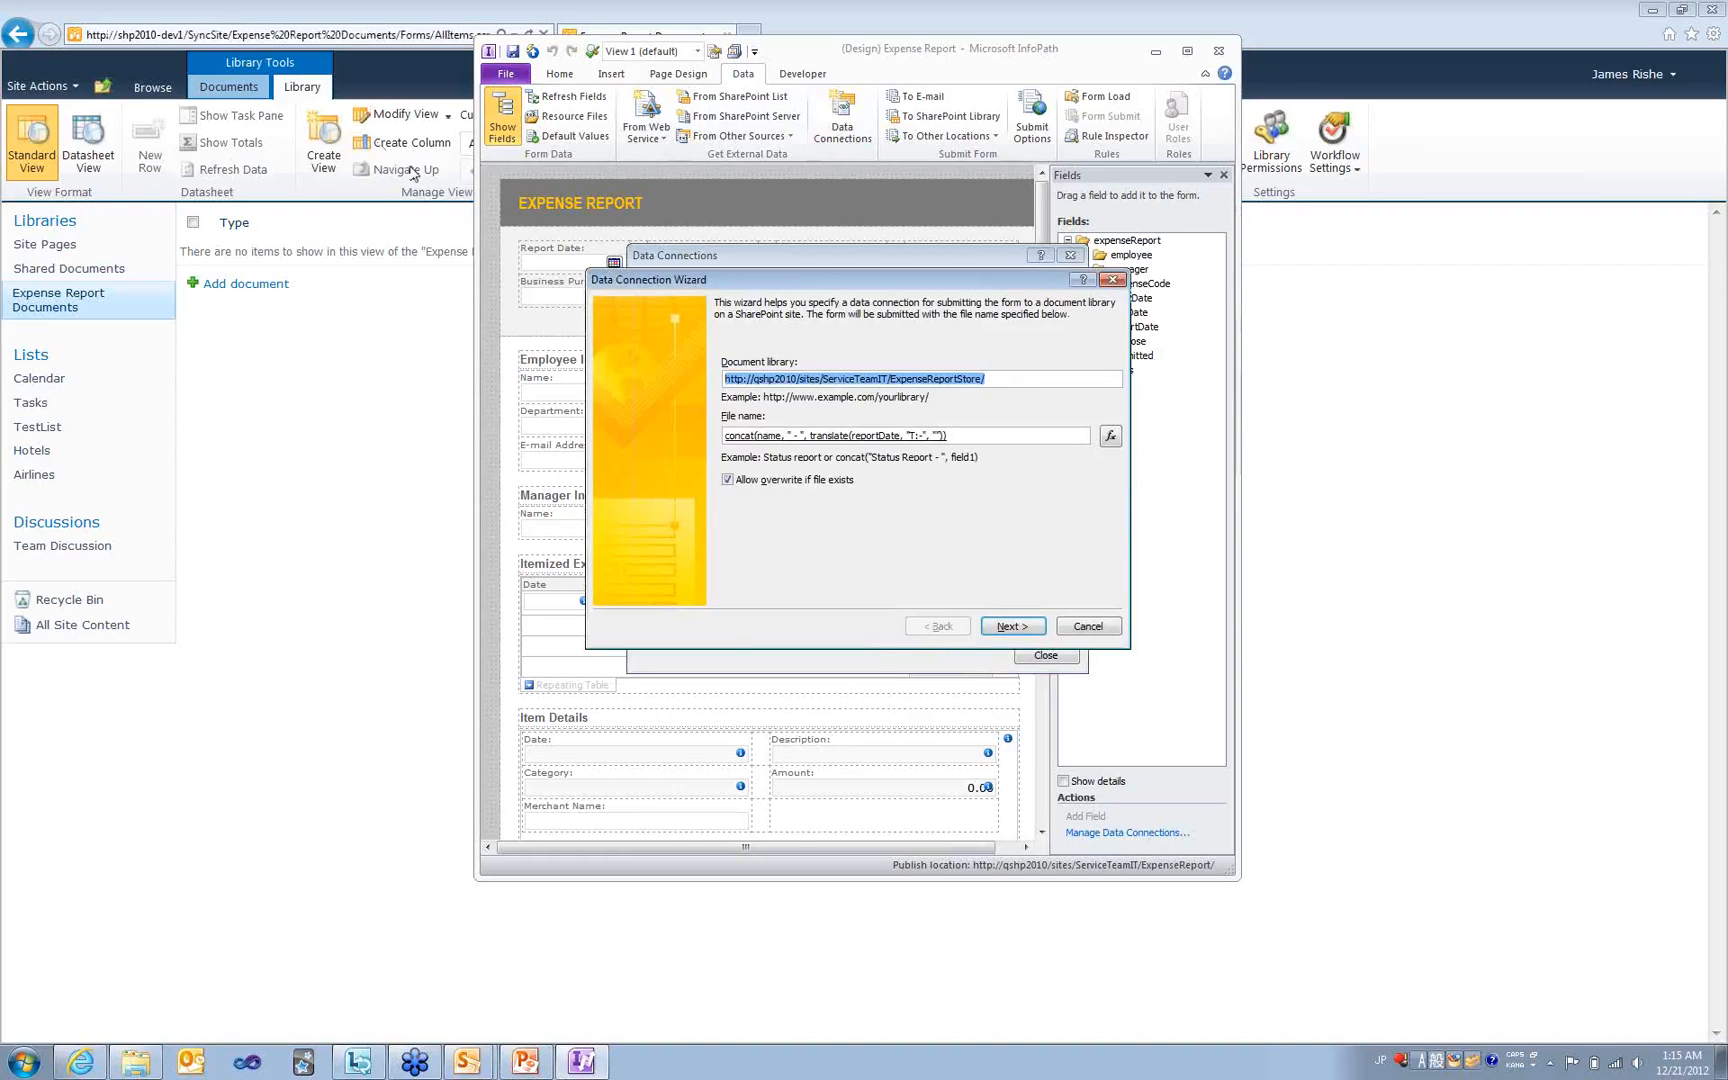
click(786, 379)
drag(755, 379, 799, 380)
key(Delete)
key(Delete)
key(Delete)
key(Delete)
key(Delete)
key(Delete)
key(Delete)
key(Delete)
key(Delete)
key(Delete)
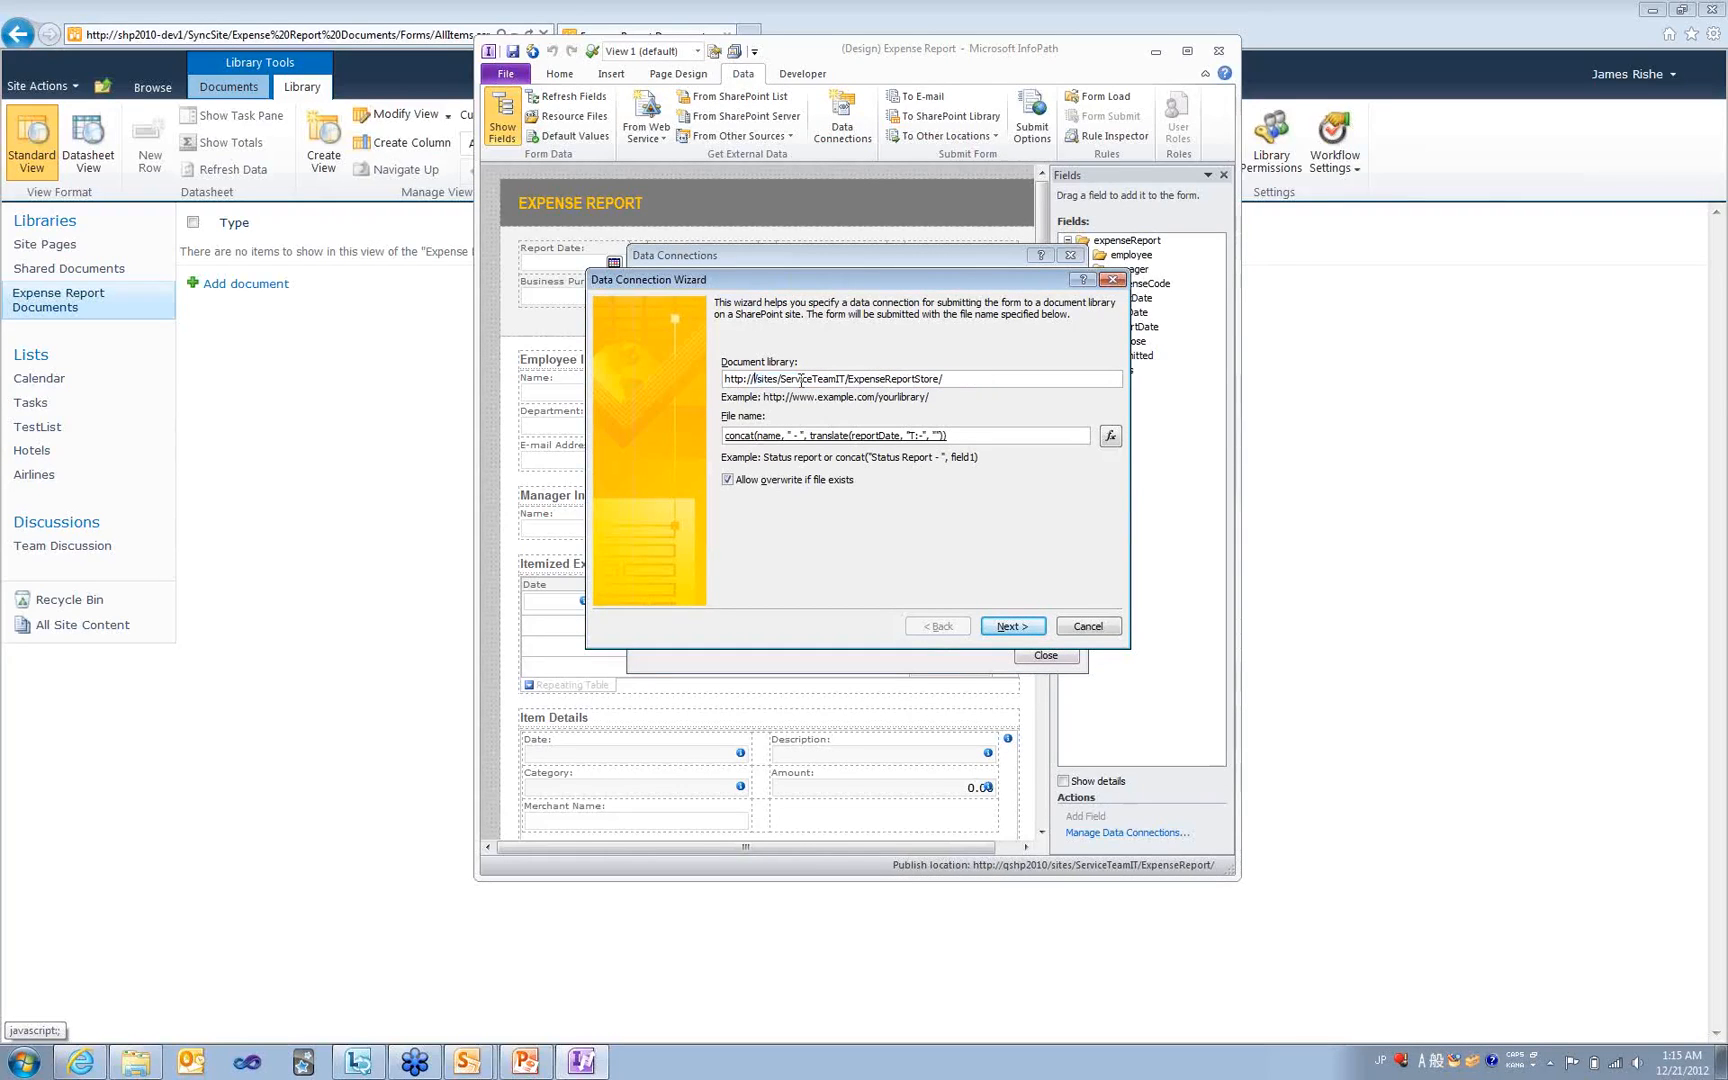
key(Delete)
key(Delete)
key(Delete)
key(Delete)
key(Delete)
key(Delete)
key(Delete)
key(Delete)
key(Delete)
key(Delete)
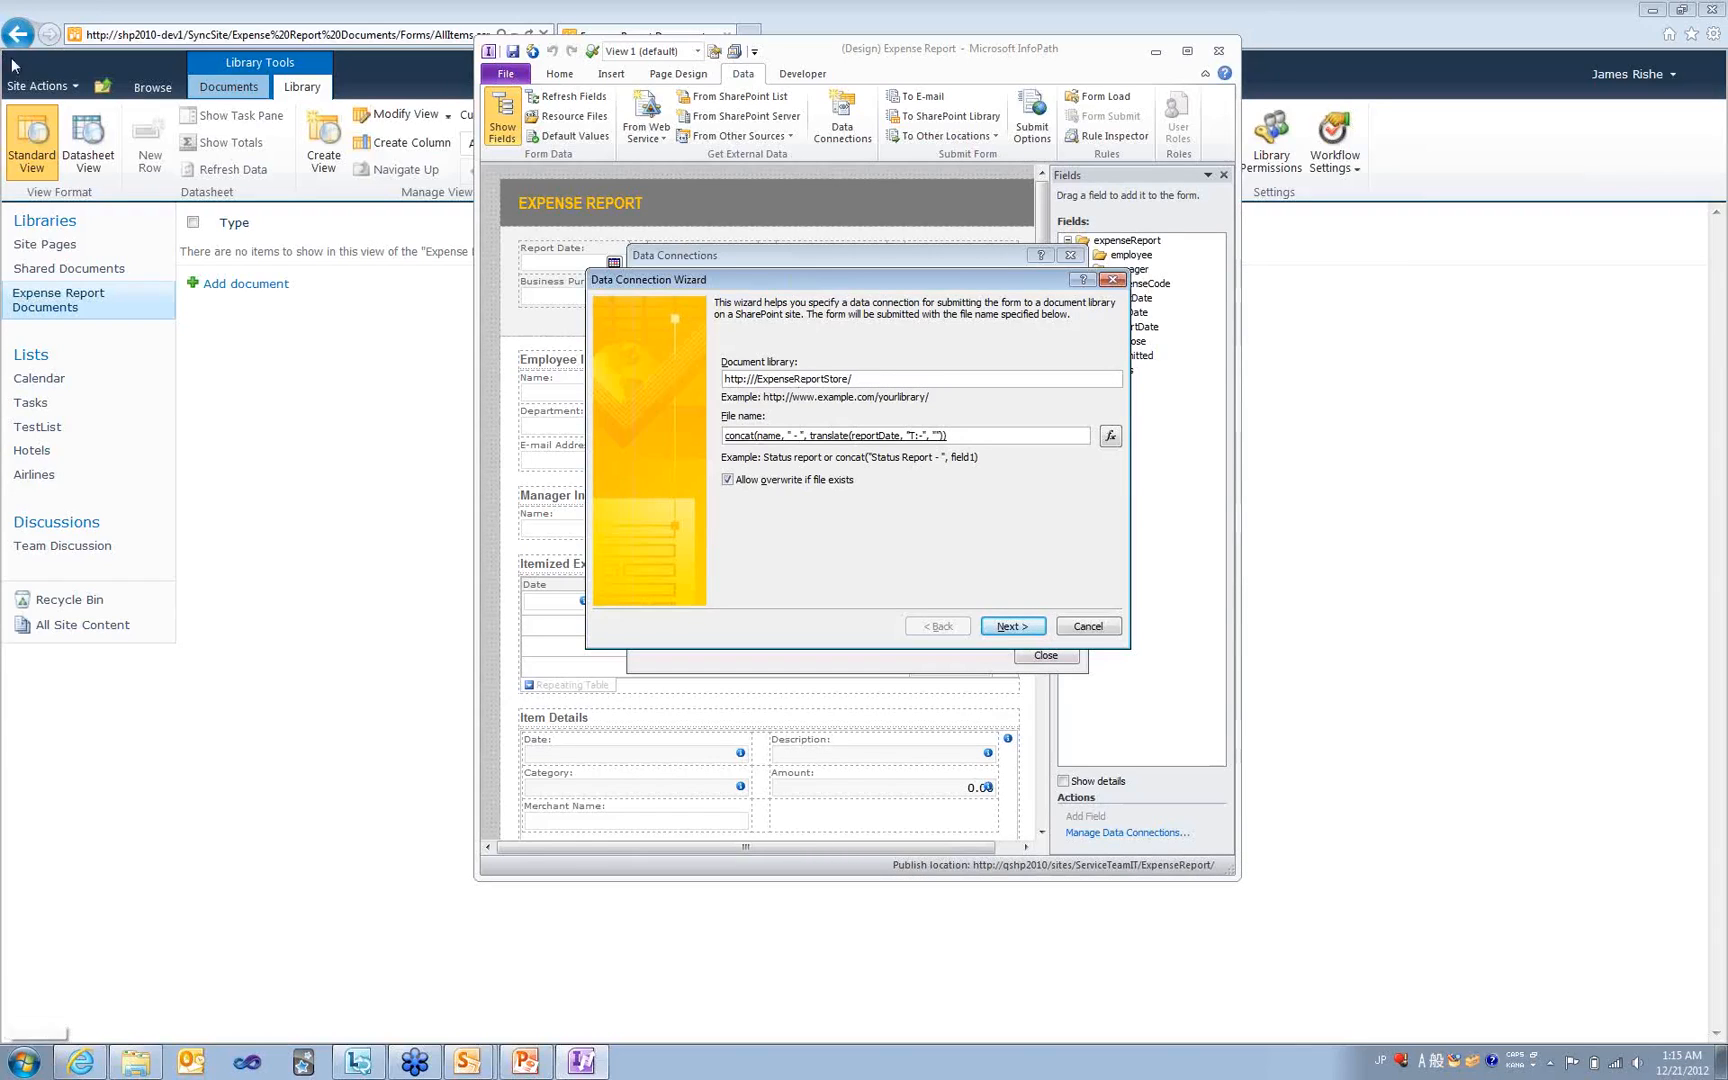
text(shp/2010-dev)
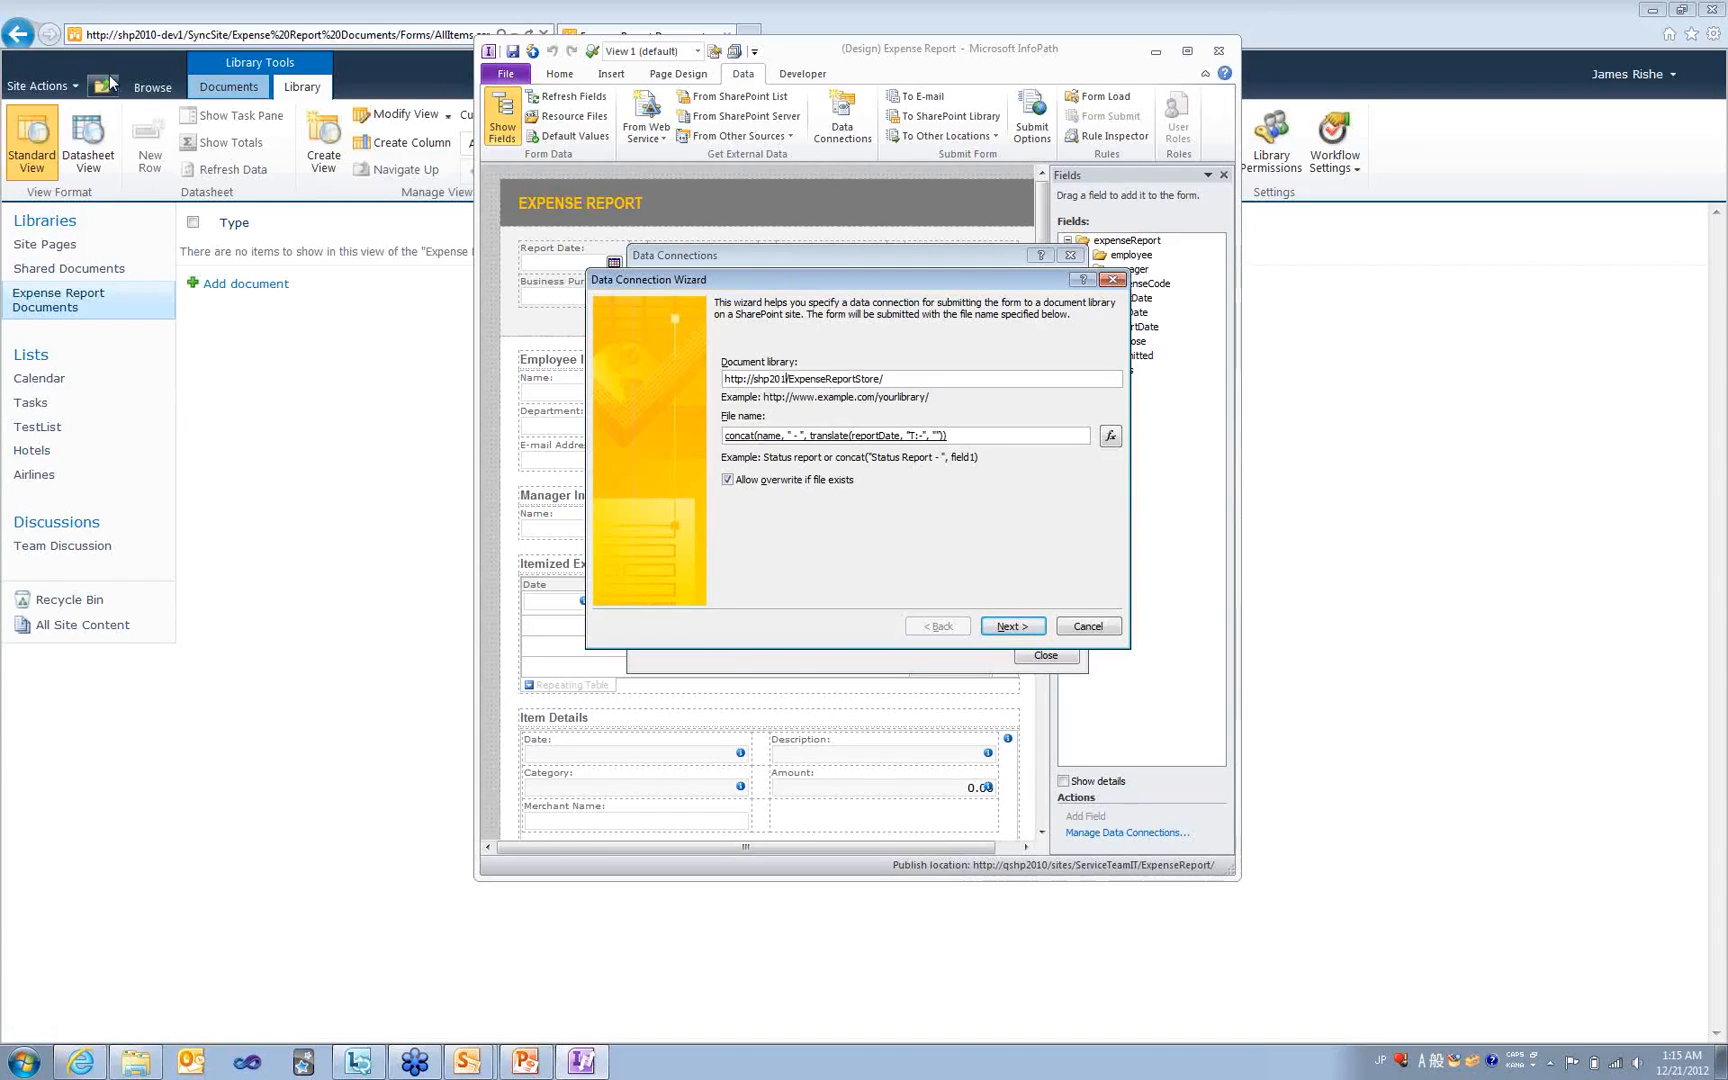
text(1/SyncSite)
- Change the library name to Expense Report Documents, then finish and close Data Connections
click(896, 379)
key(Right)
key(Right)
key(Right)
key(Right)
key(Right)
key(Right)
key(Delete)
key(Delete)
key(Delete)
key(Delete)
text(Documents)
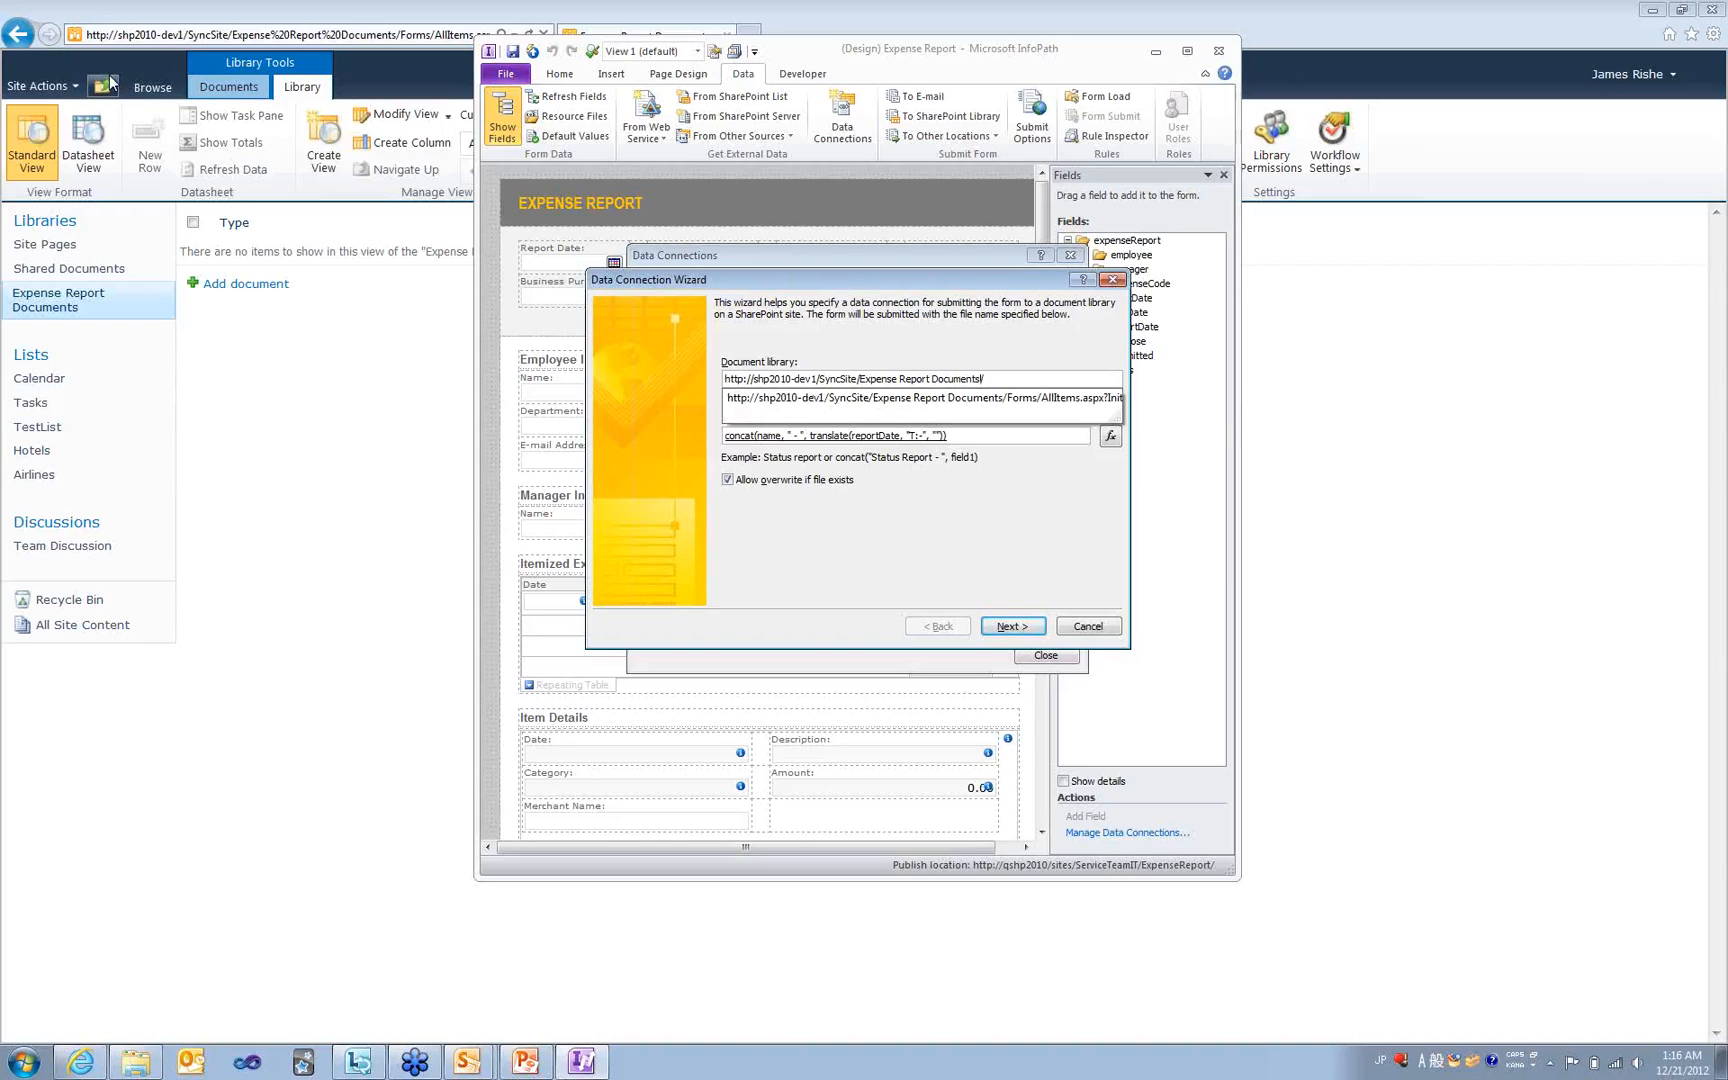
key(Return)
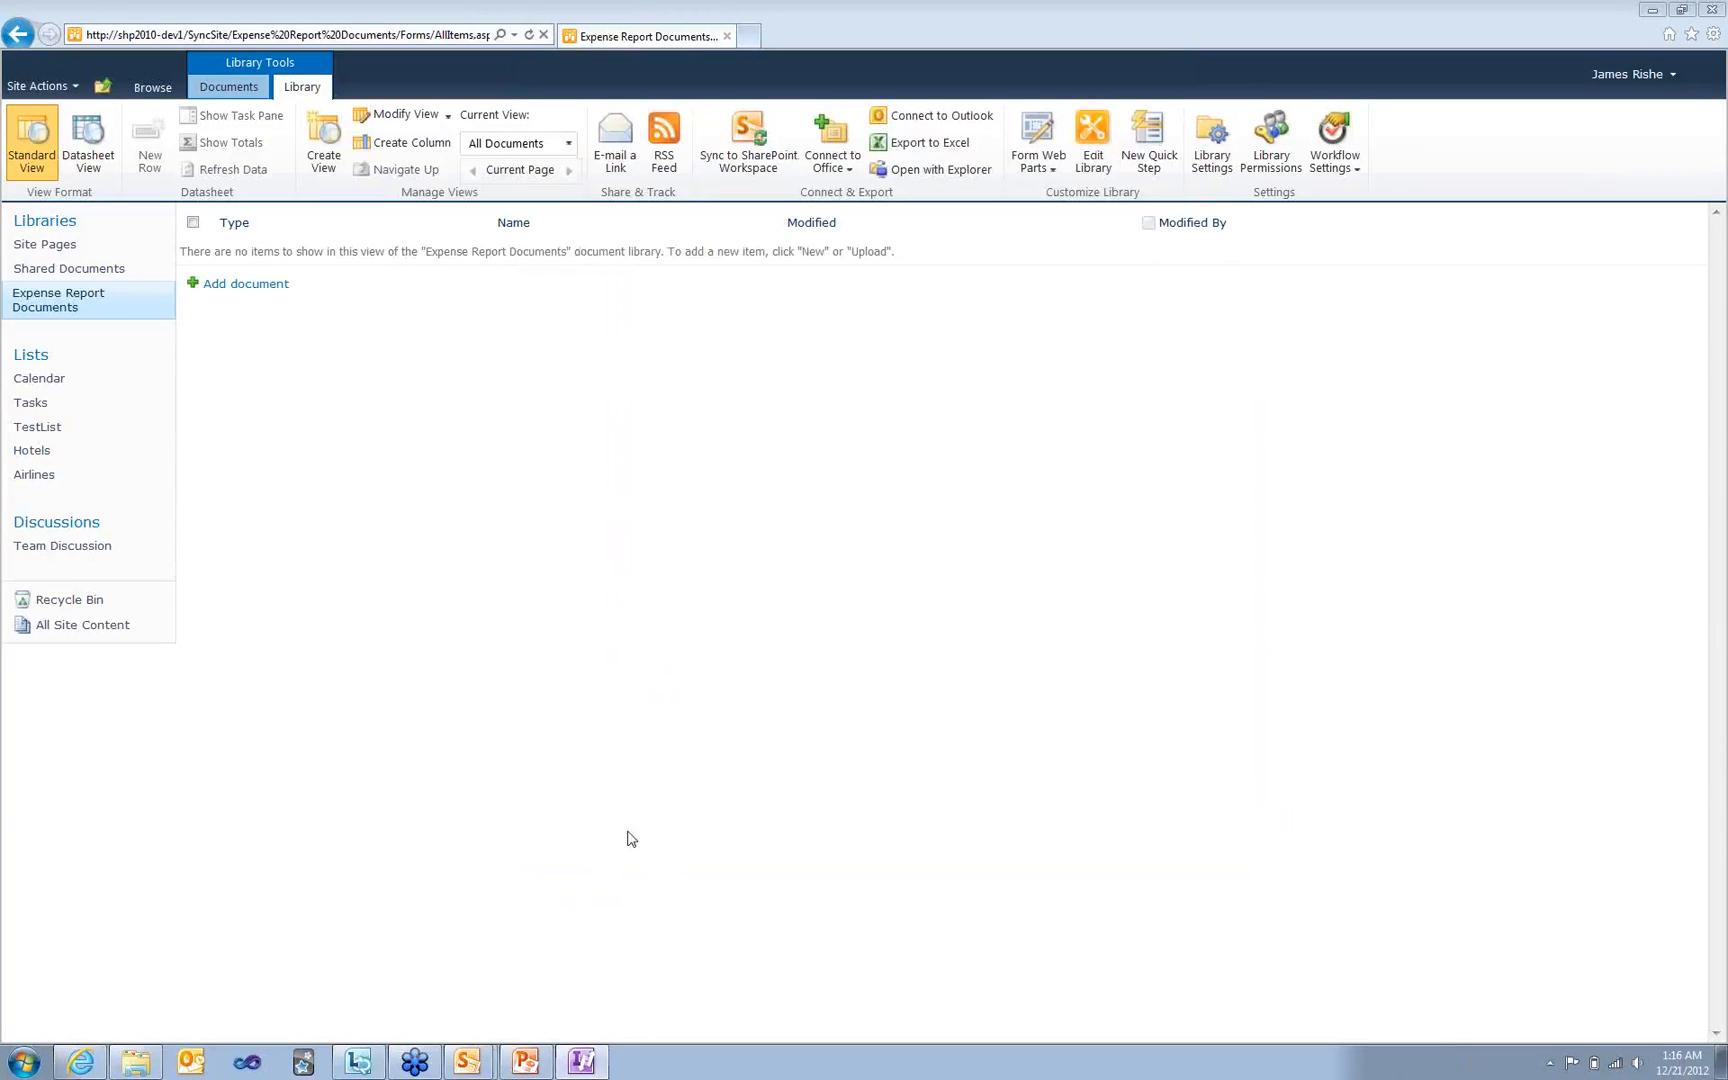
mouse_move(583, 1068)
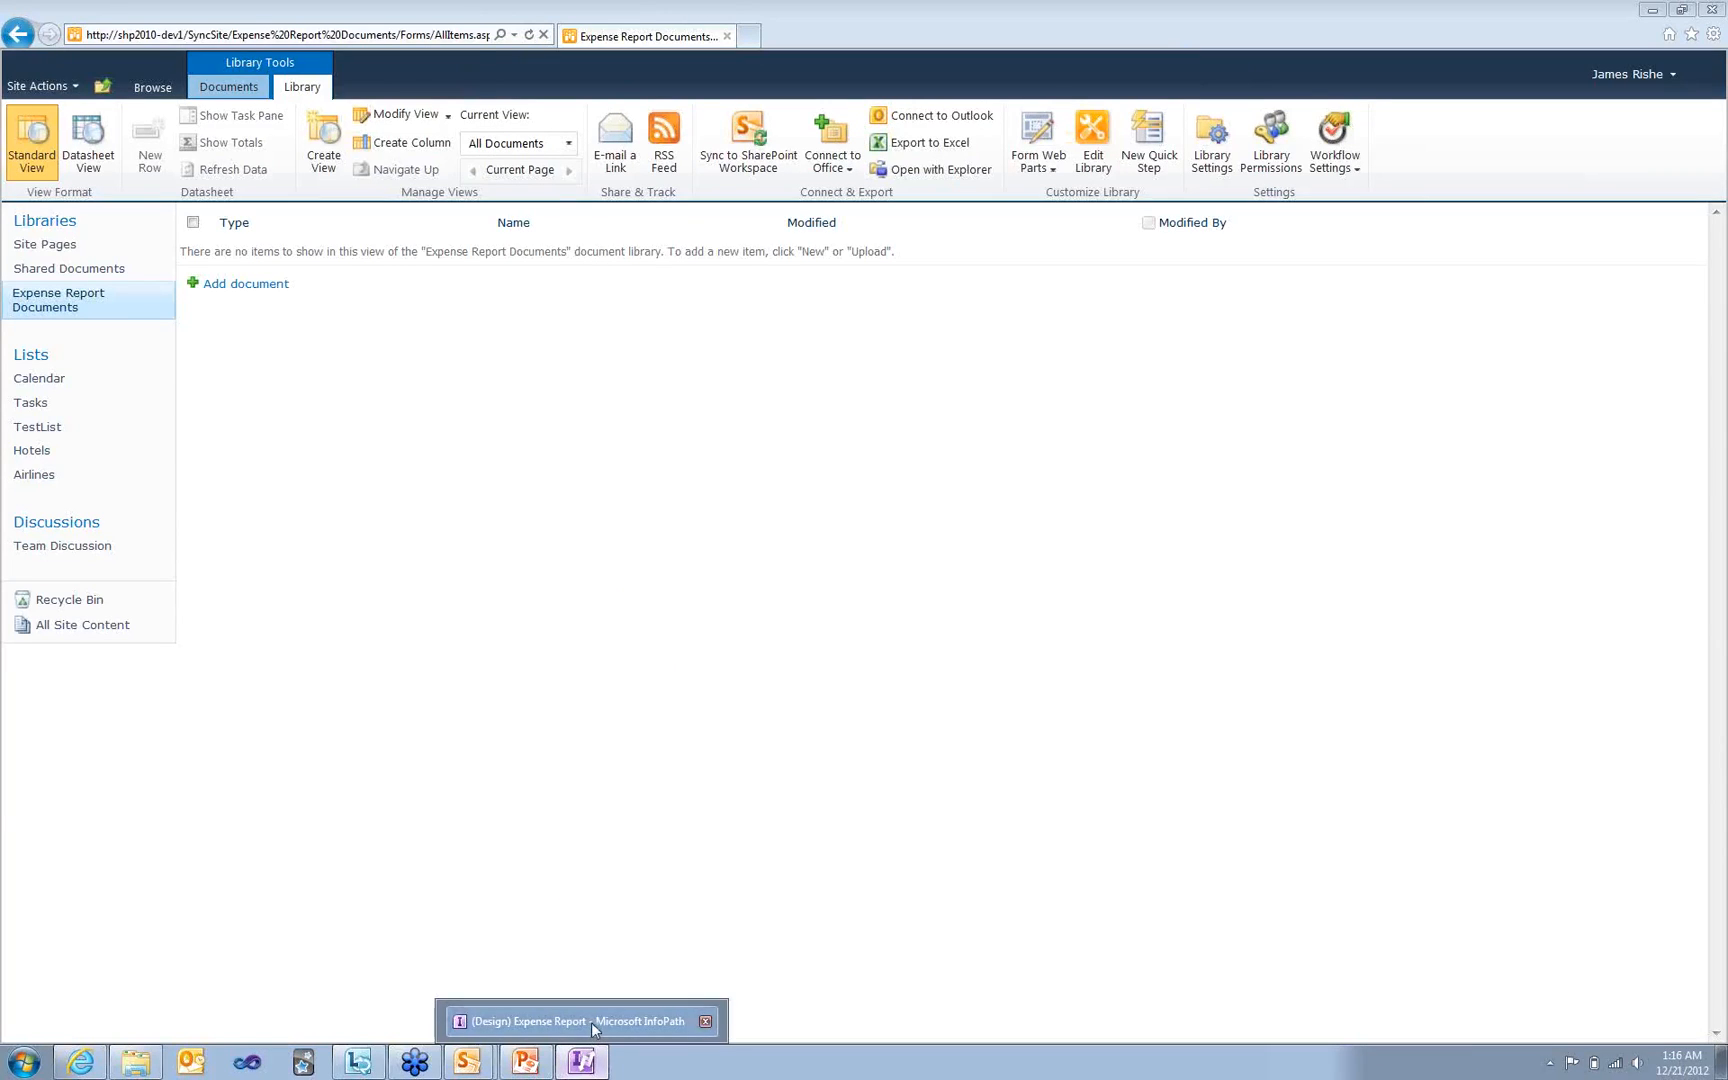
click(591, 1021)
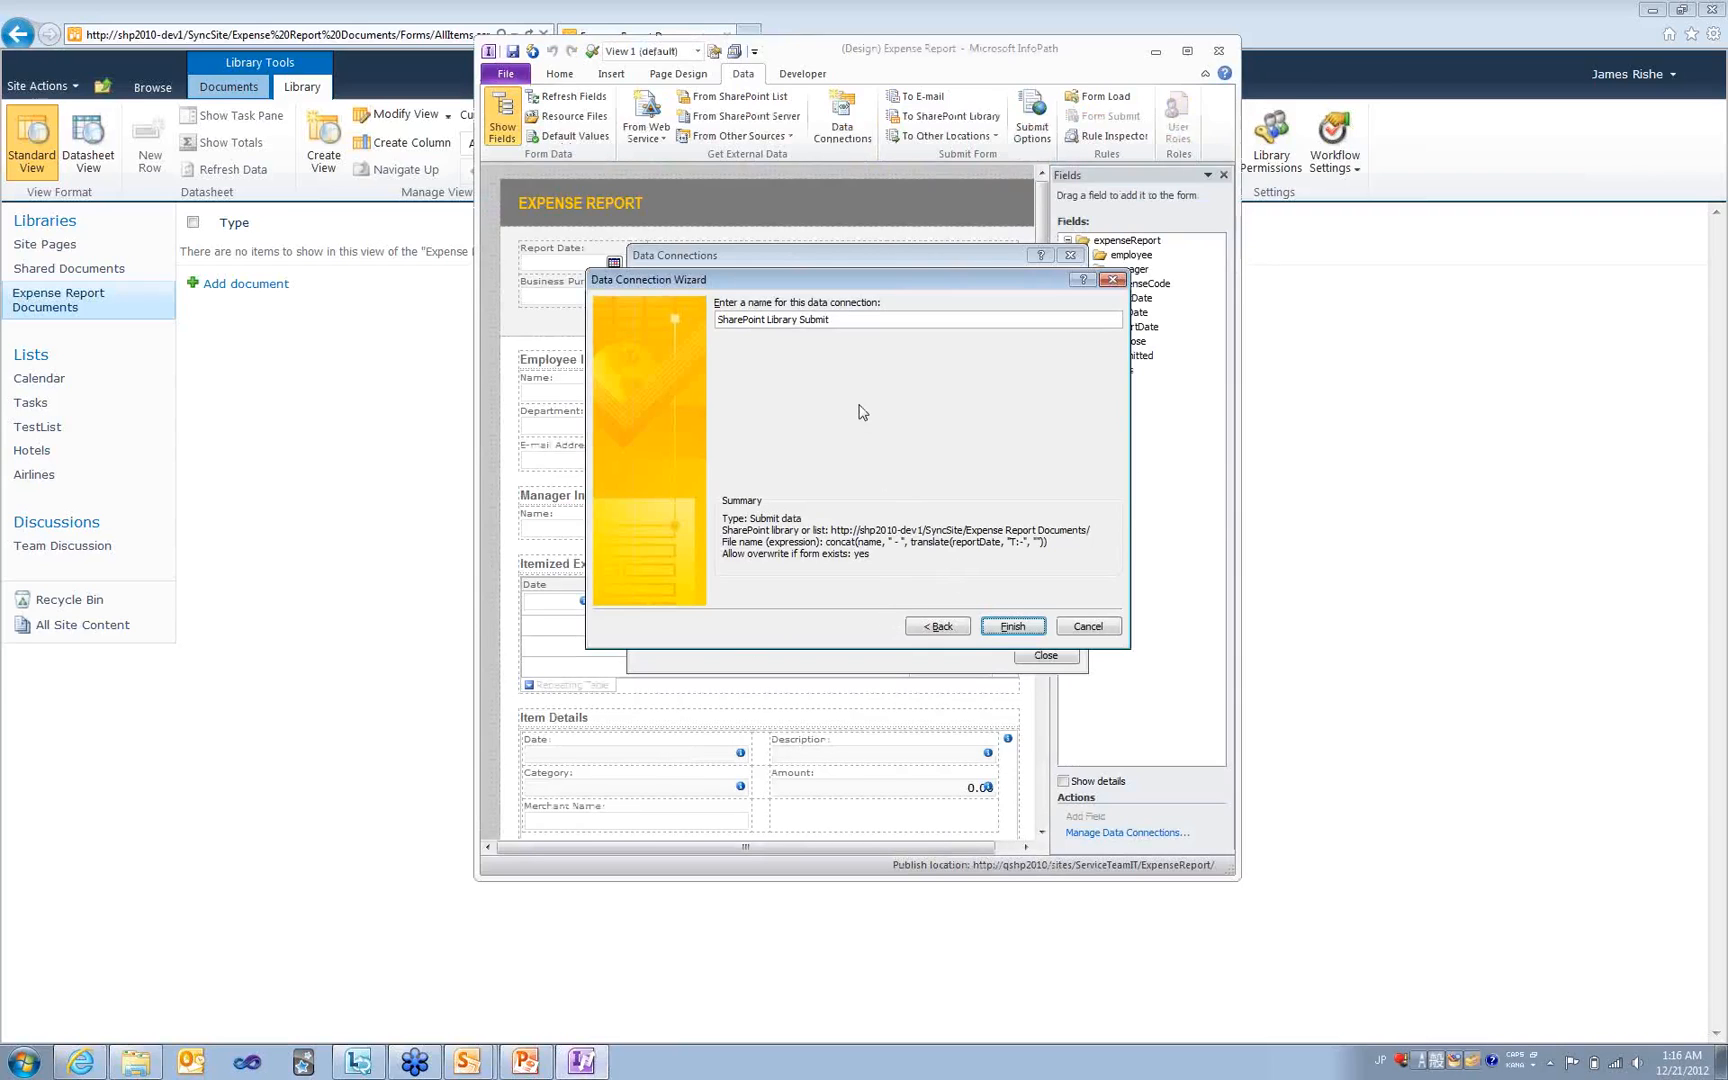
click(1010, 626)
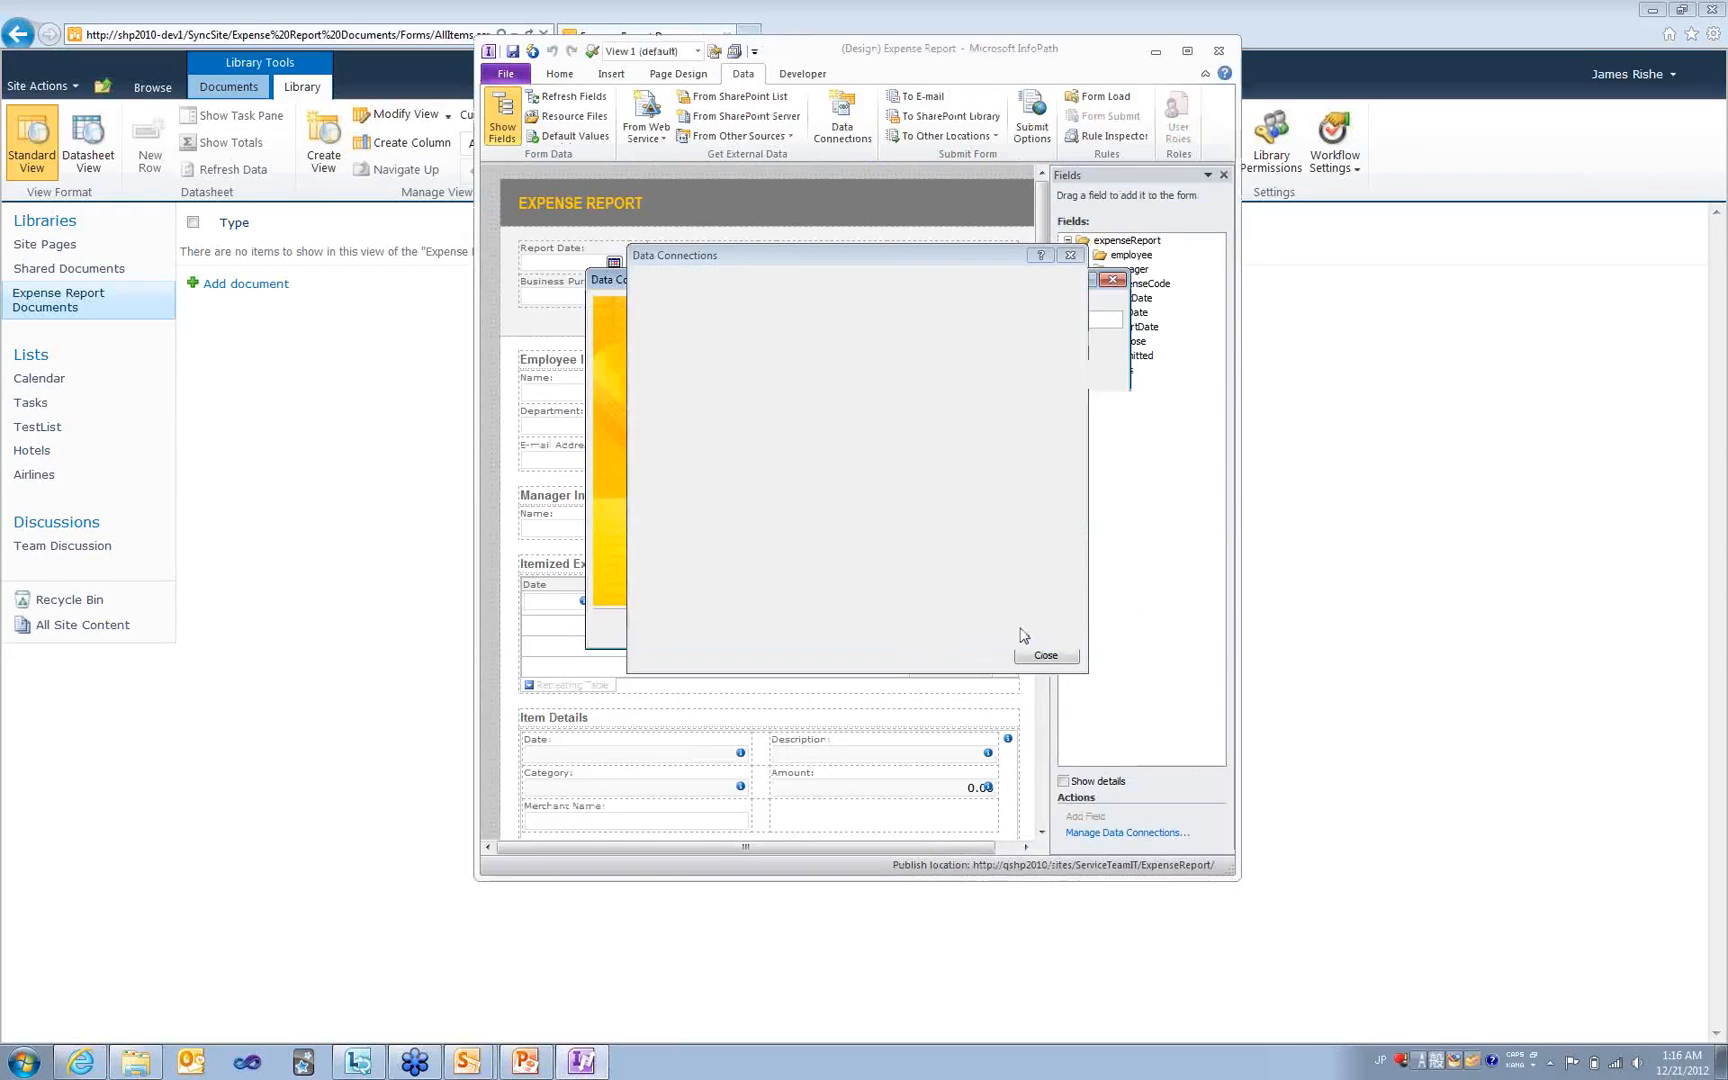
click(1044, 657)
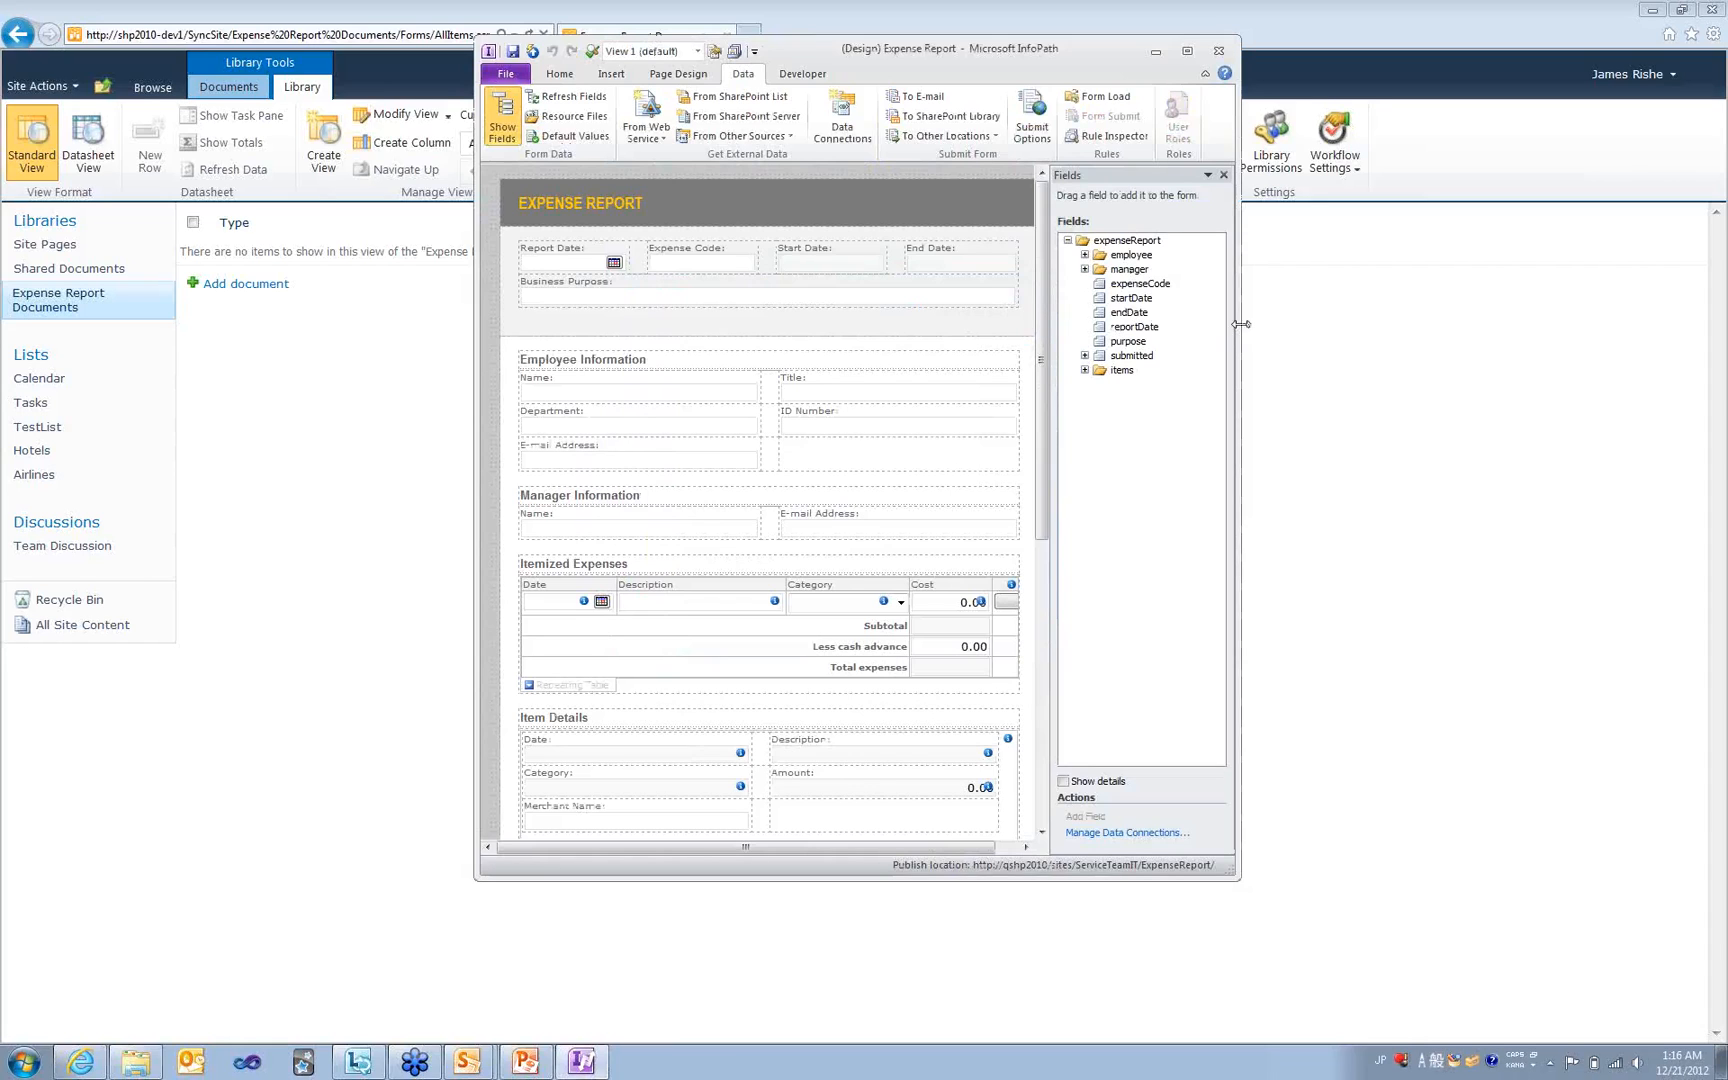
- Widen the InfoPath window and inspect the Submit button's rules and the submitted field
drag(1240, 324, 1420, 304)
drag(1222, 310, 1227, 615)
click(651, 786)
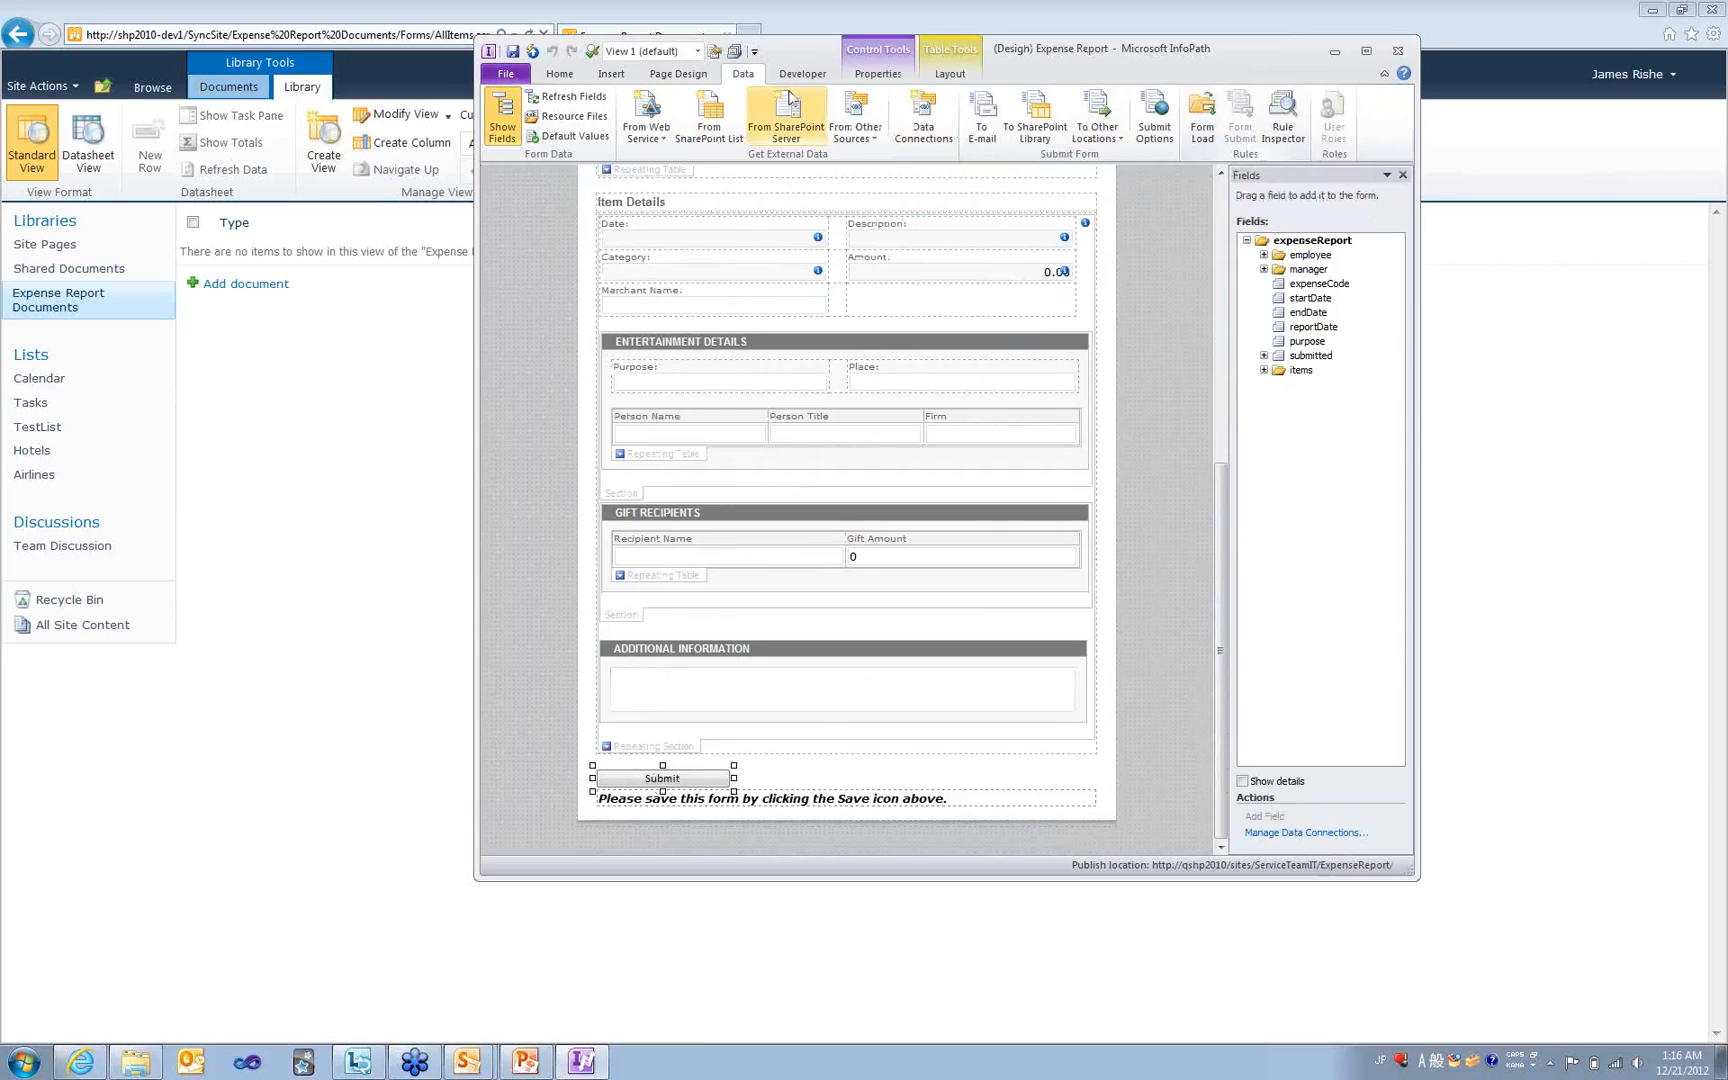
click(734, 51)
drag(476, 261, 221, 309)
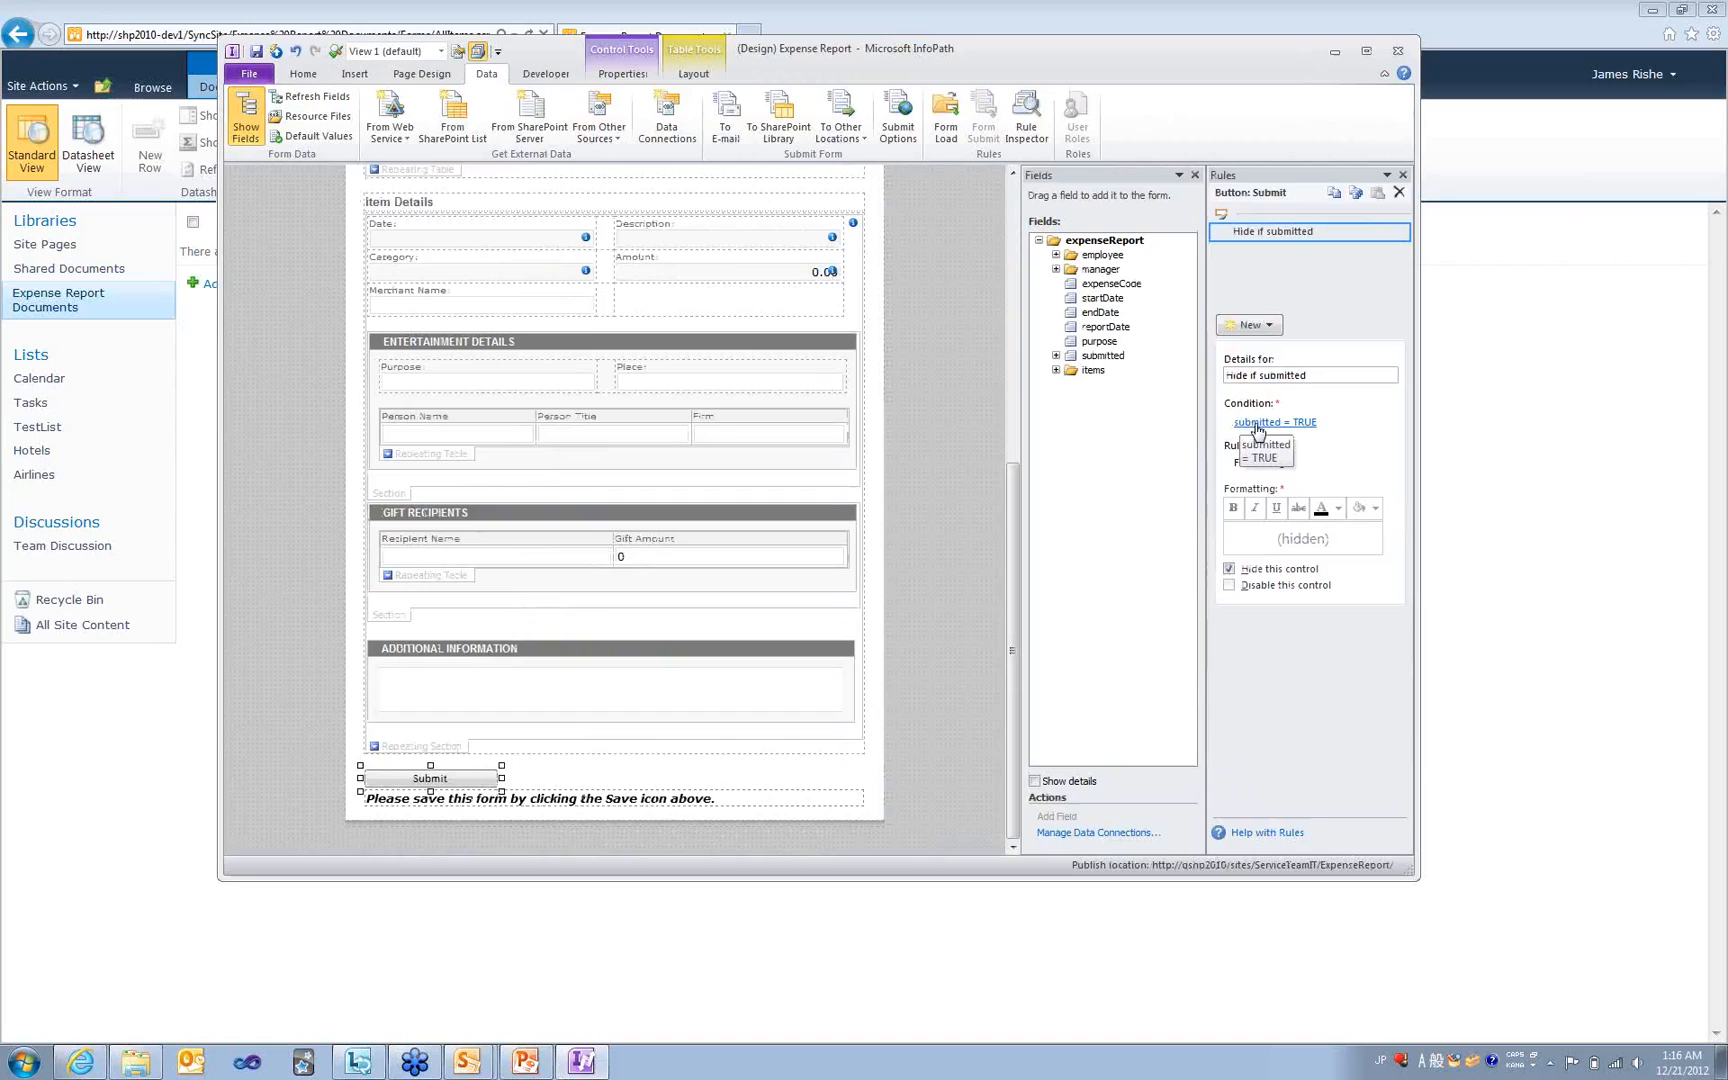
click(1084, 357)
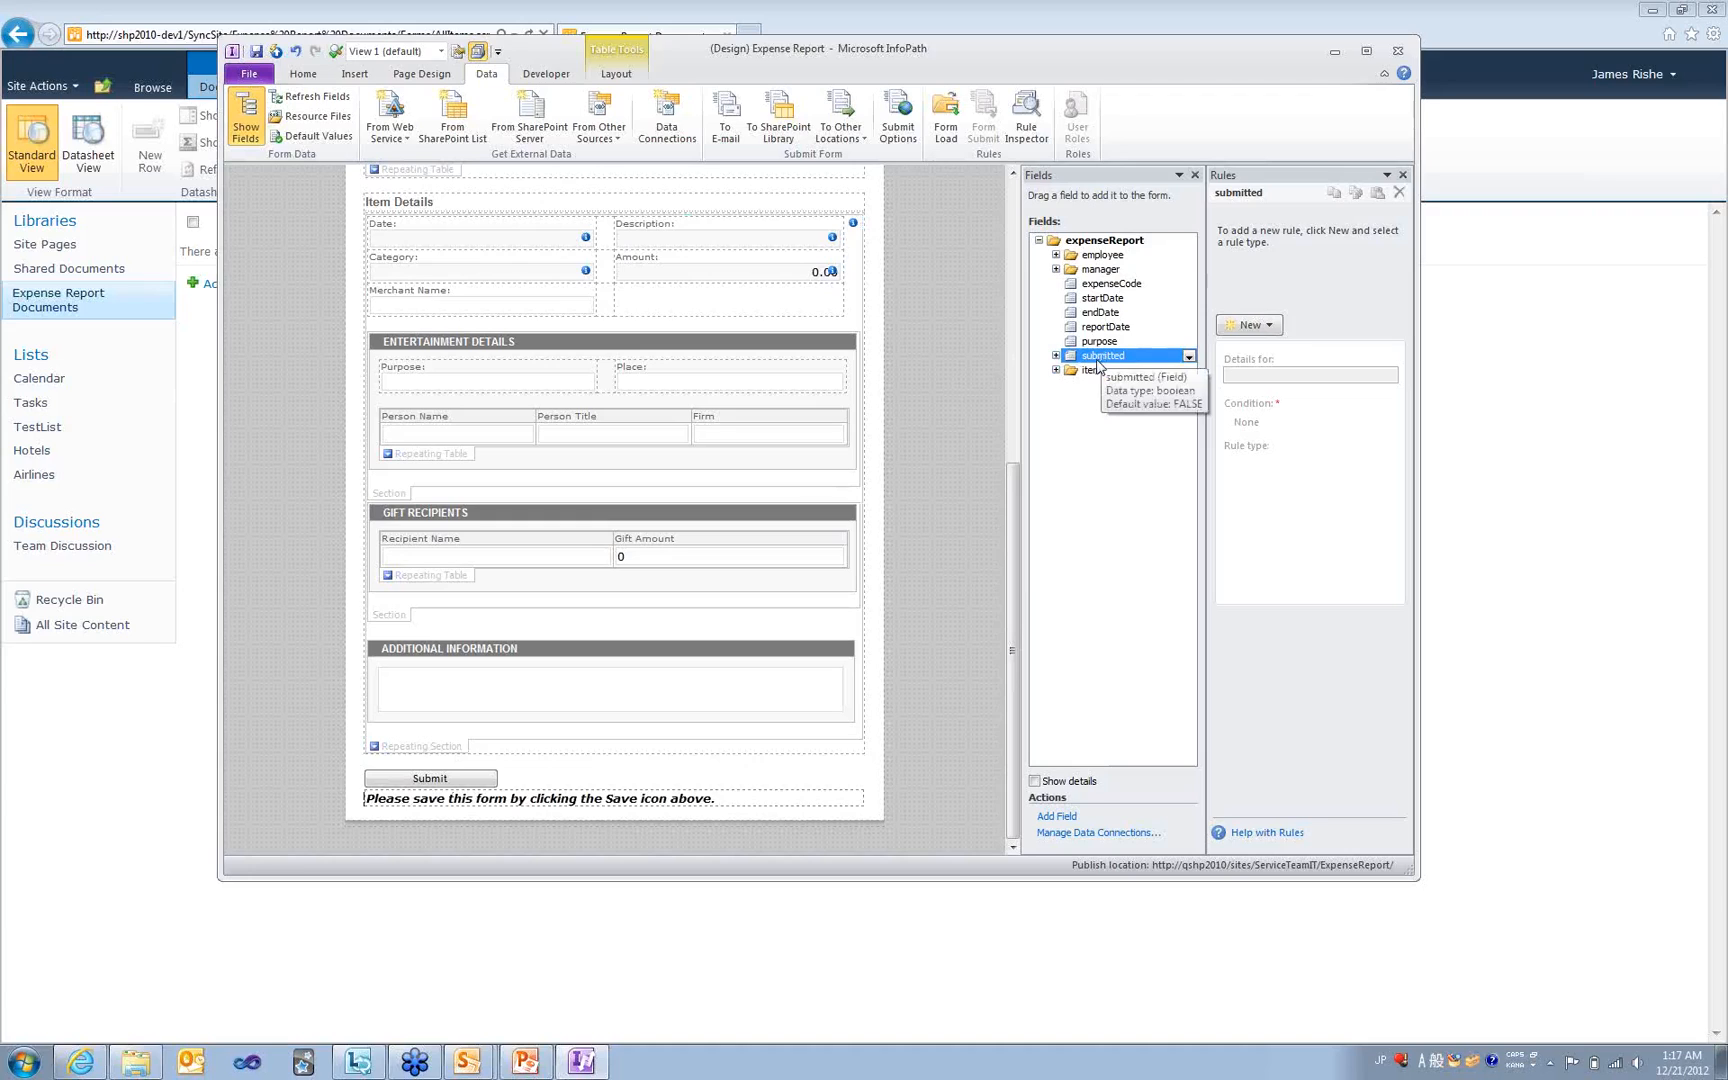
- Review the Submit button and save reminder rules, then open File > Info for the form
click(427, 778)
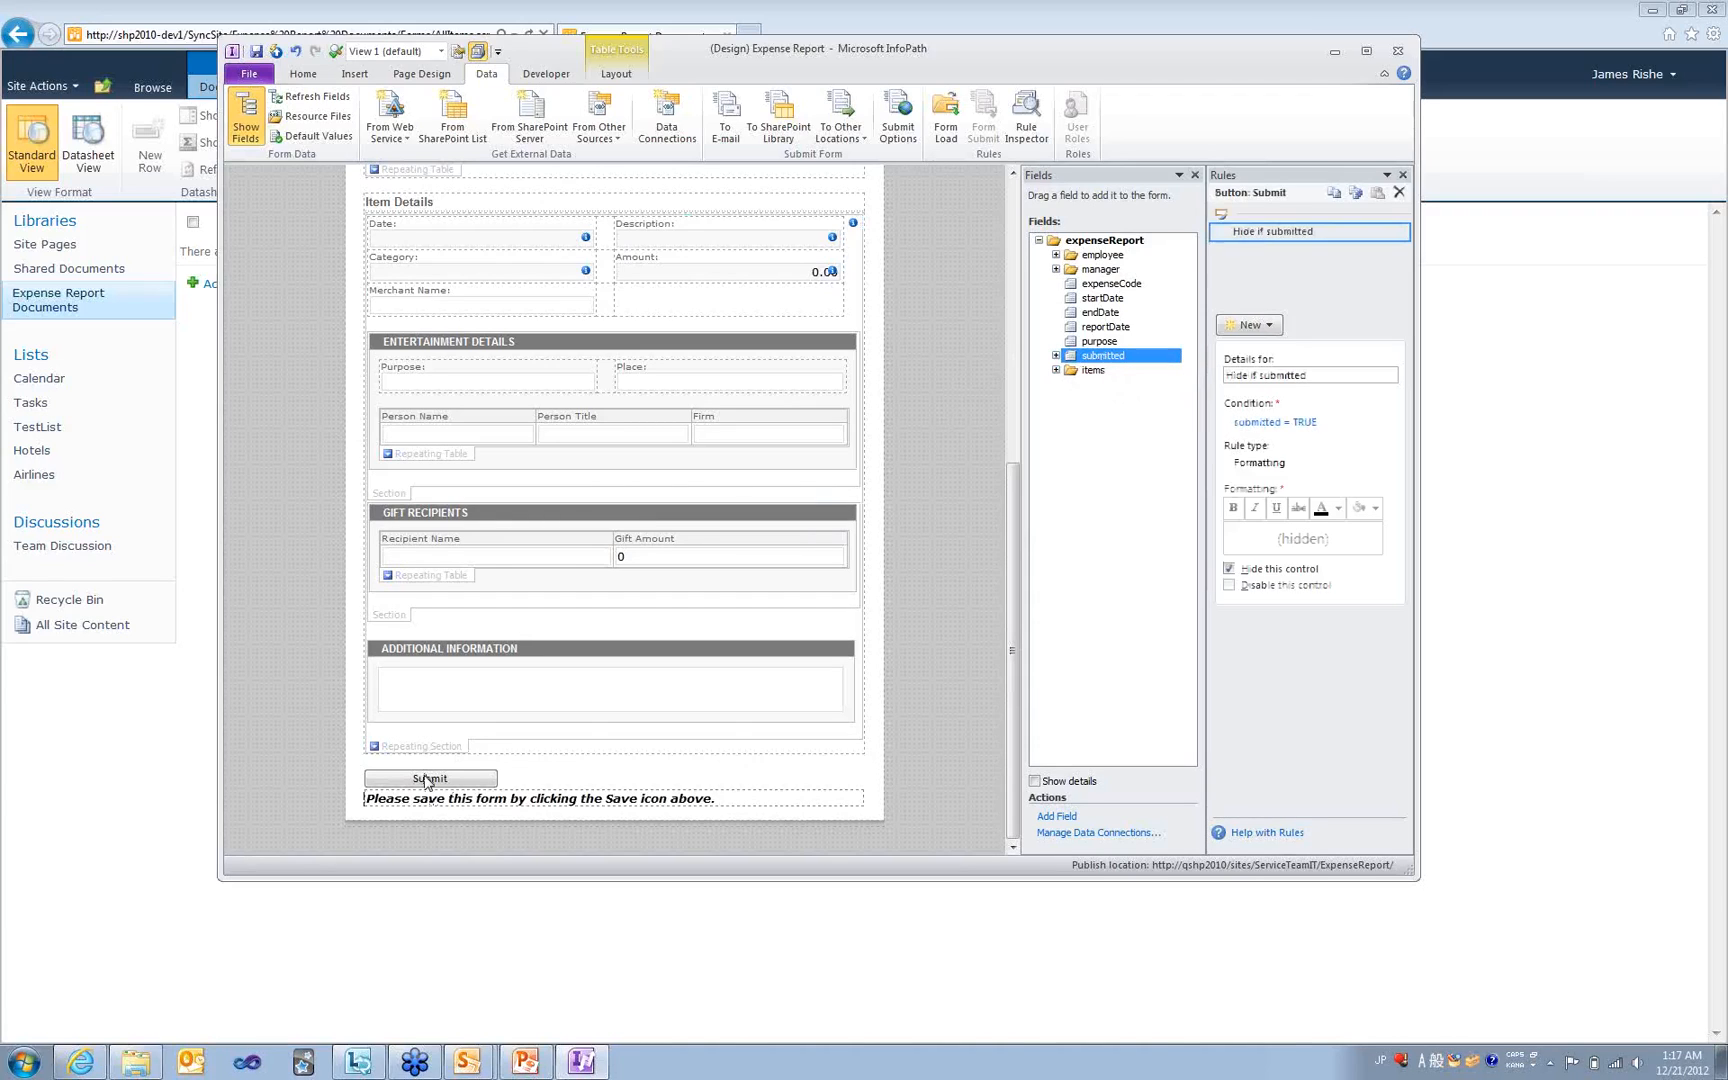
click(667, 806)
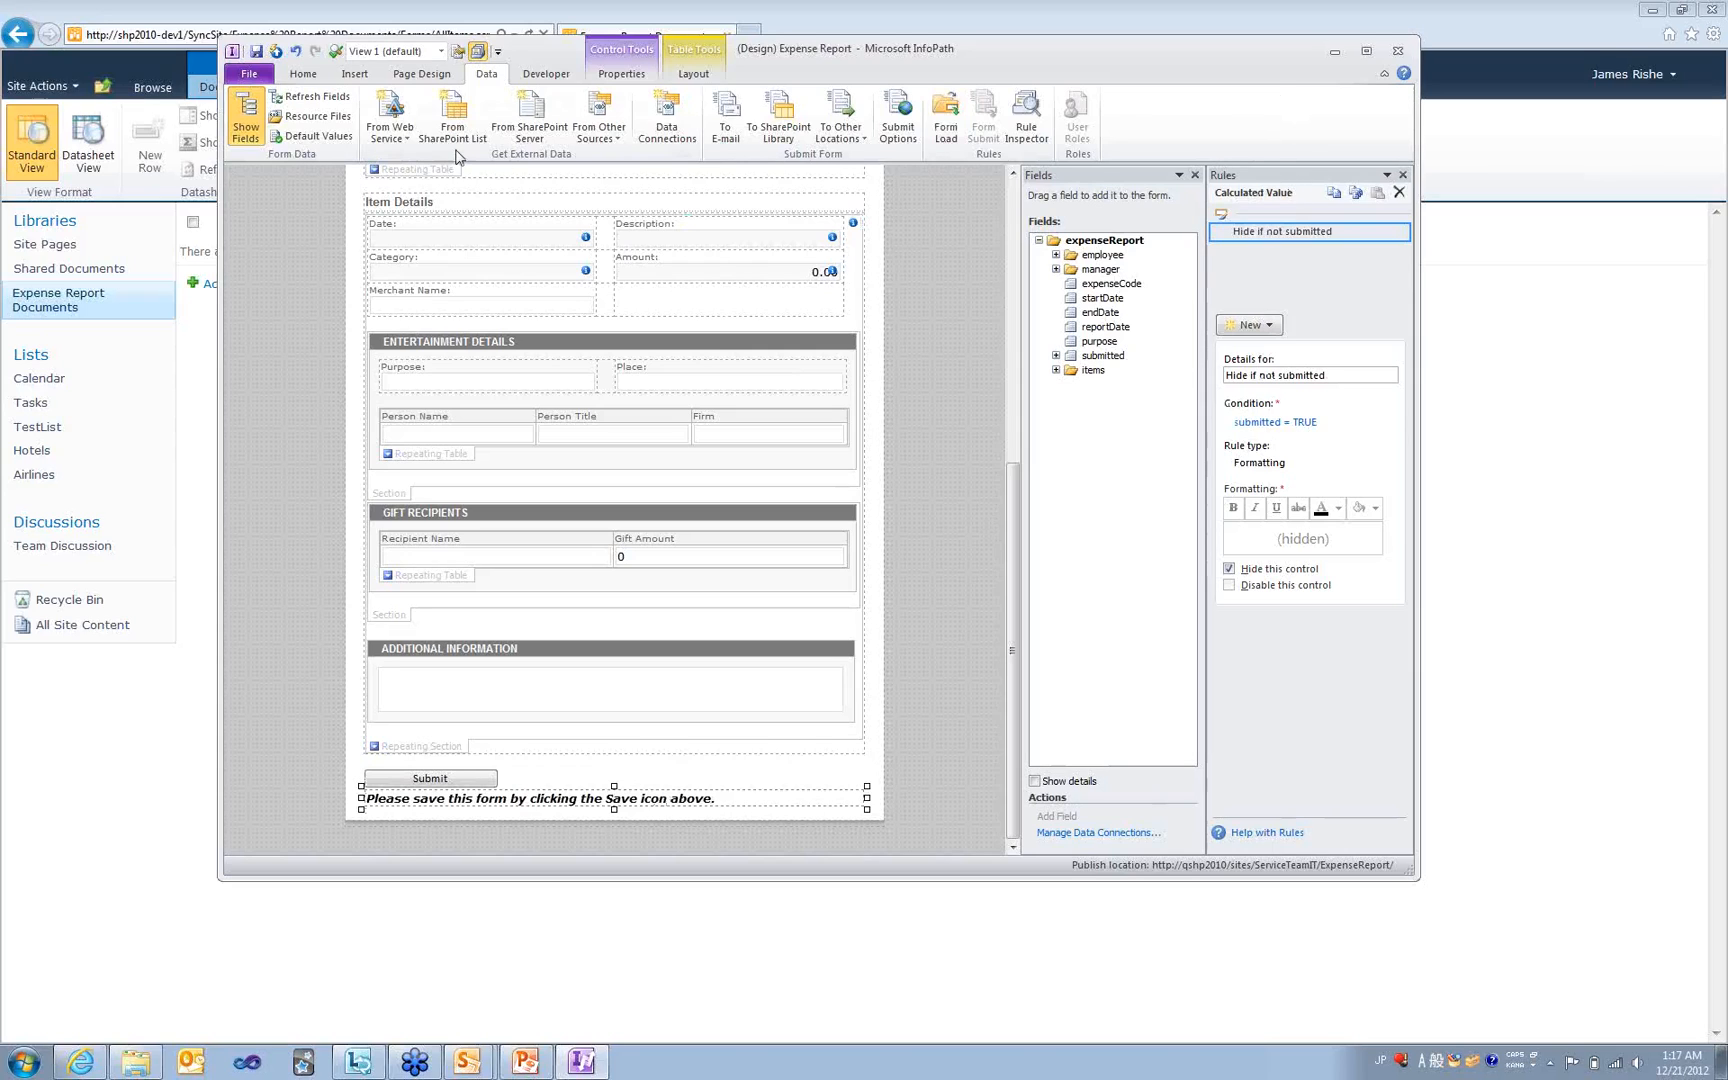
click(240, 75)
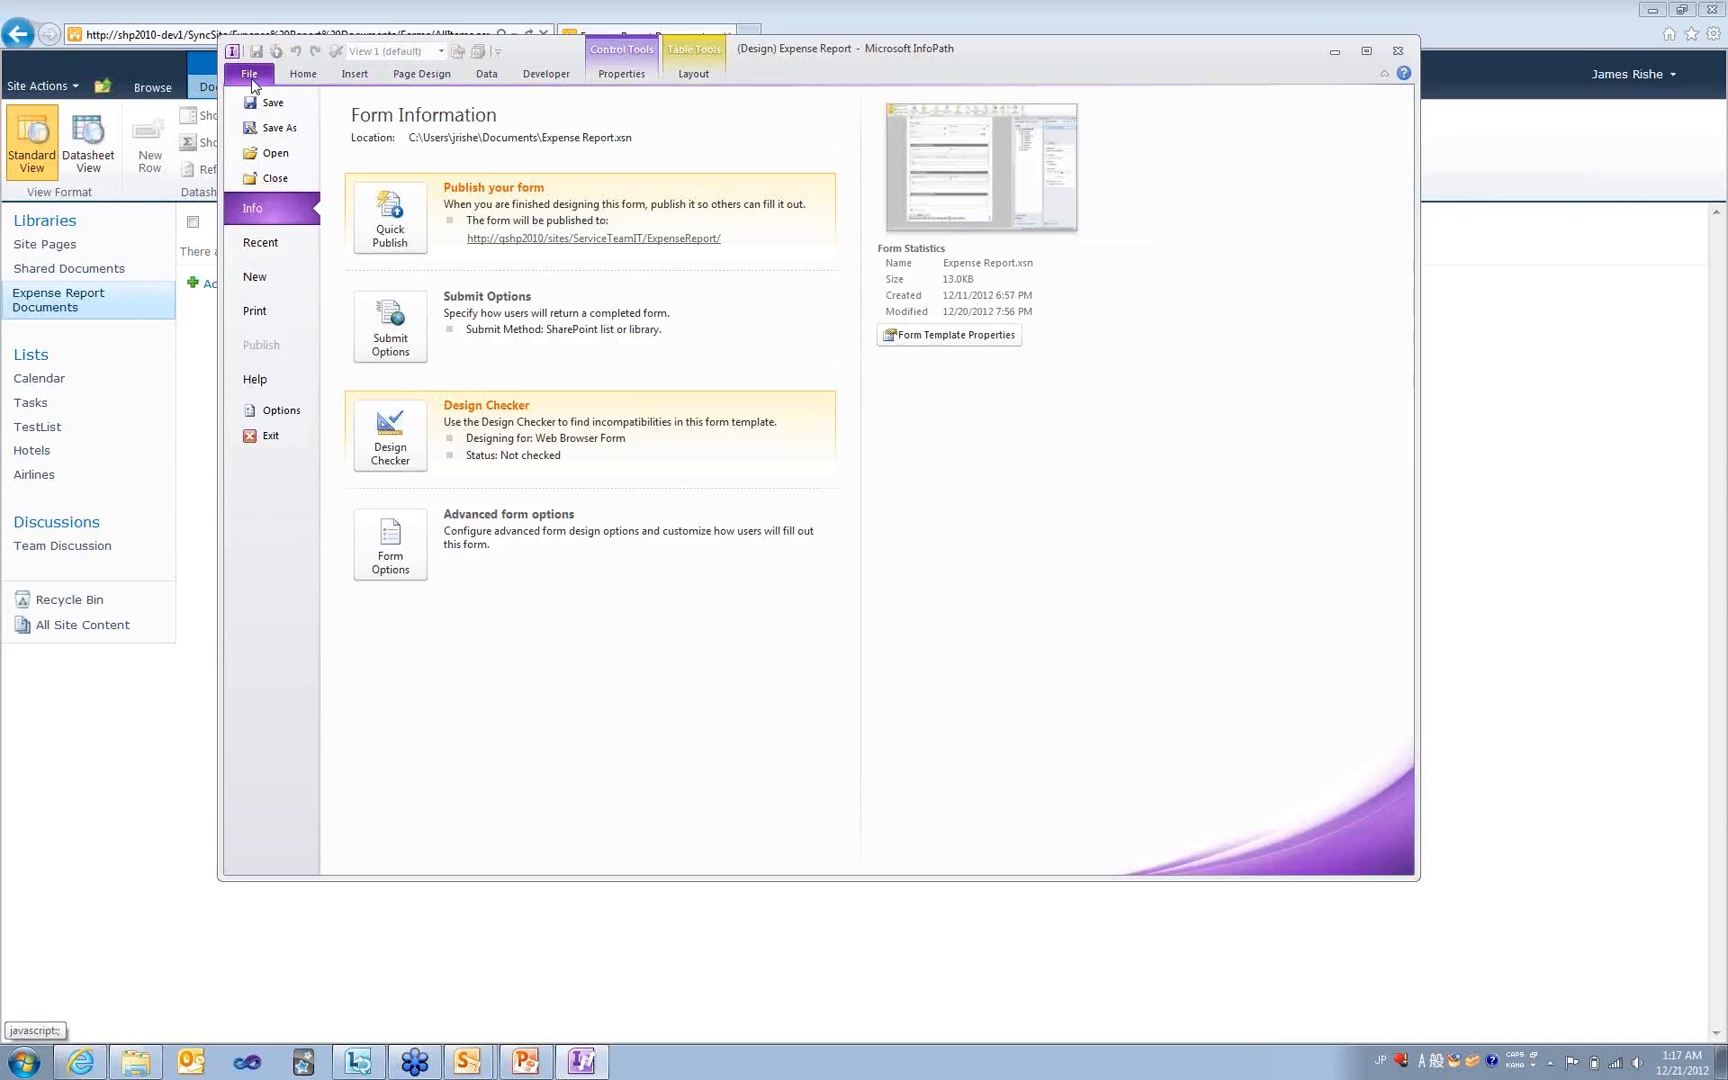
click(258, 346)
- Choose SharePoint Server publishing and copy the SyncSite address from the browser into the wizard
click(382, 290)
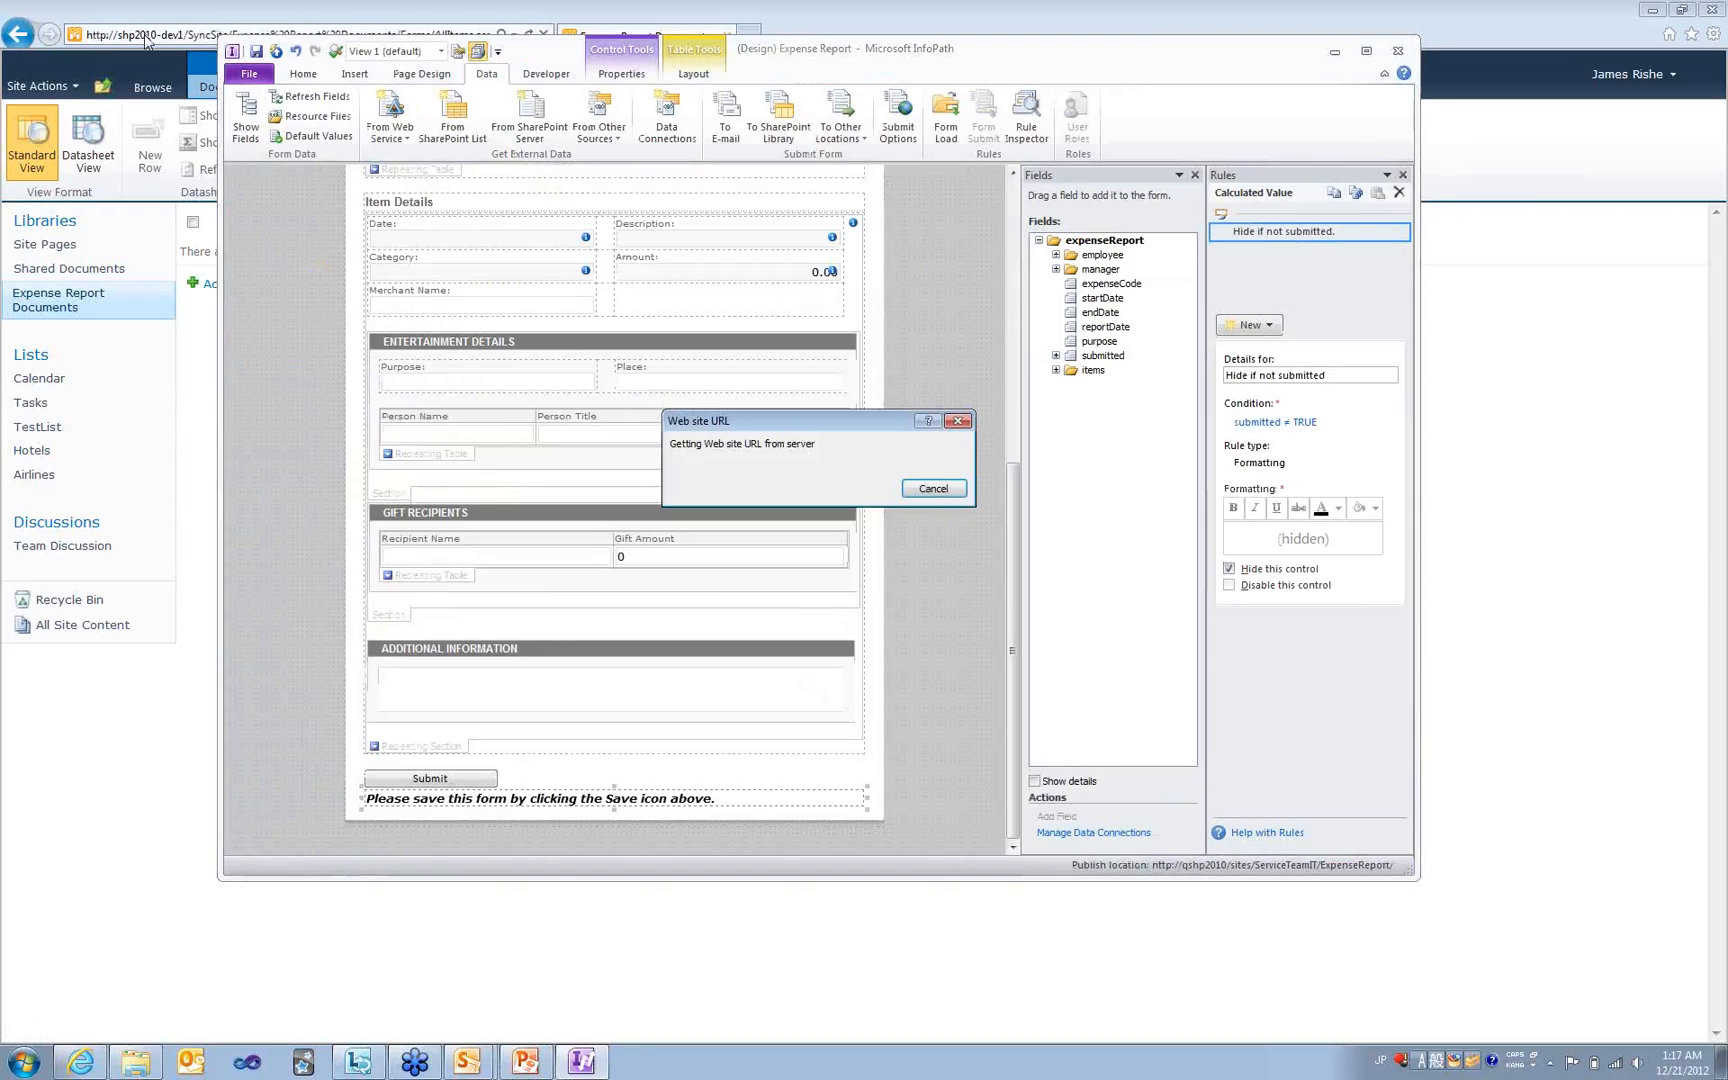
click(212, 30)
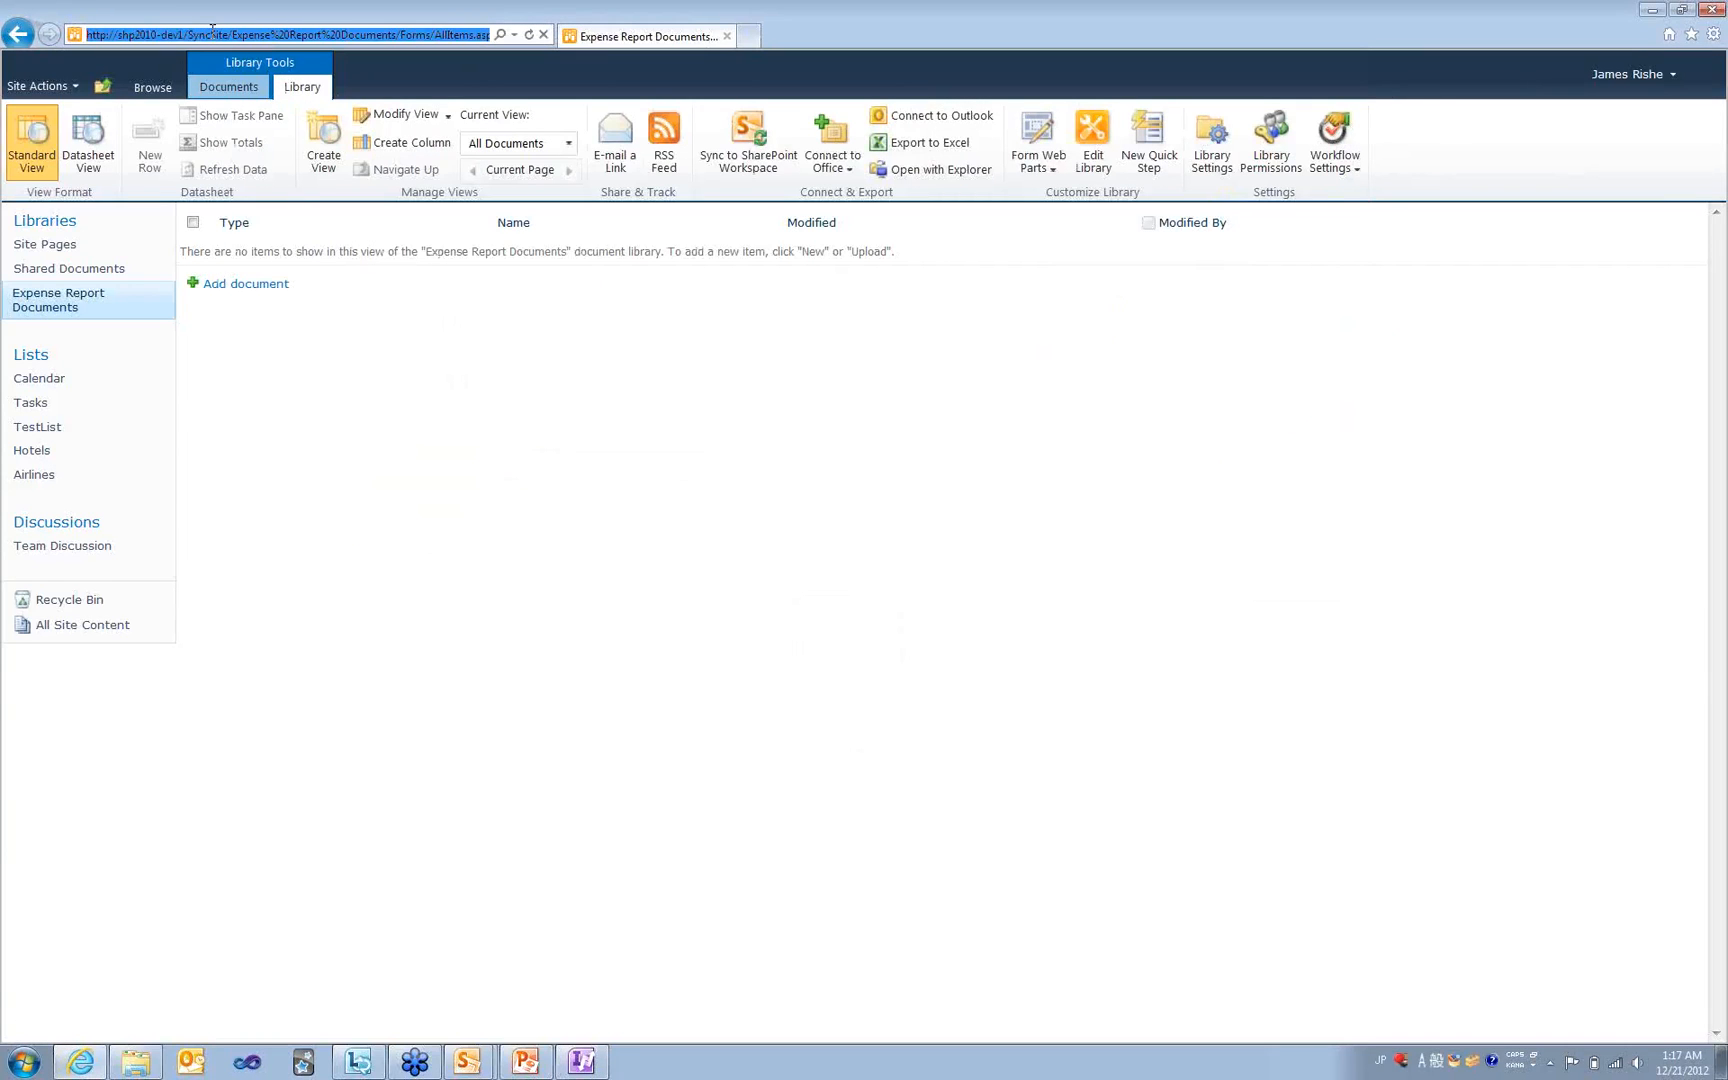
click(236, 34)
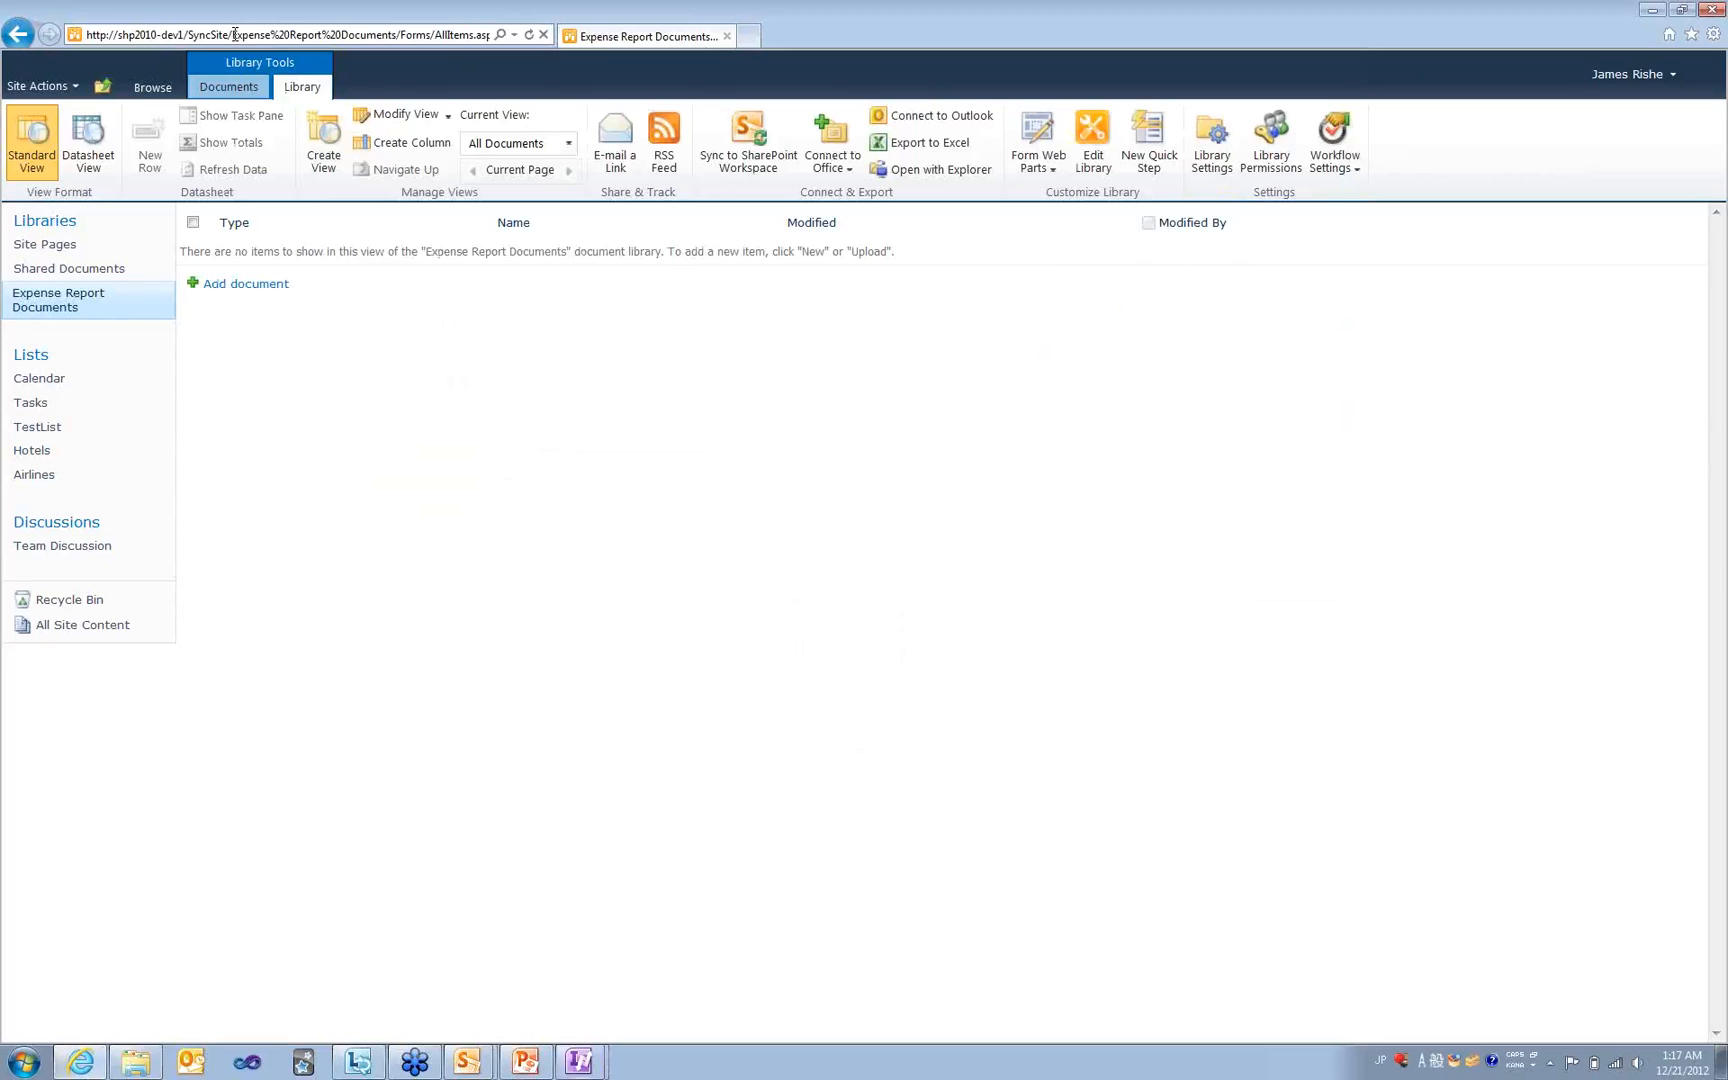
drag(232, 34, 86, 34)
key(ctrl+c)
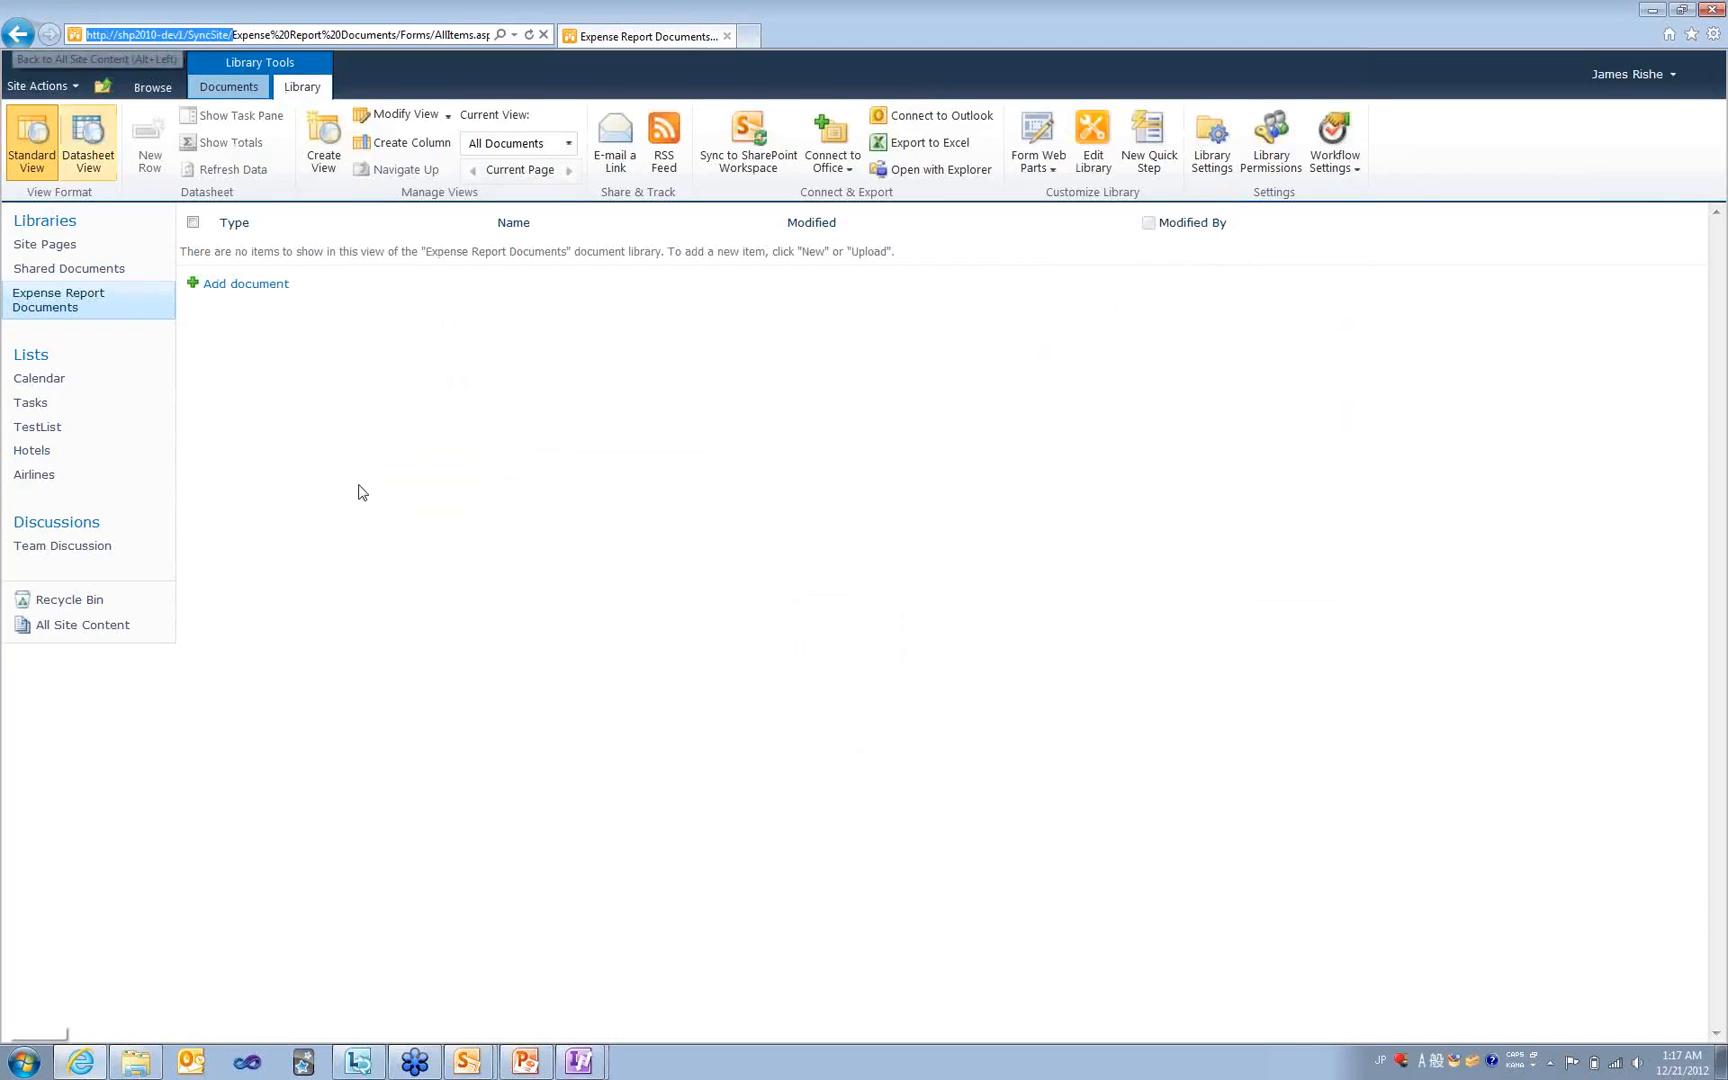
click(579, 1060)
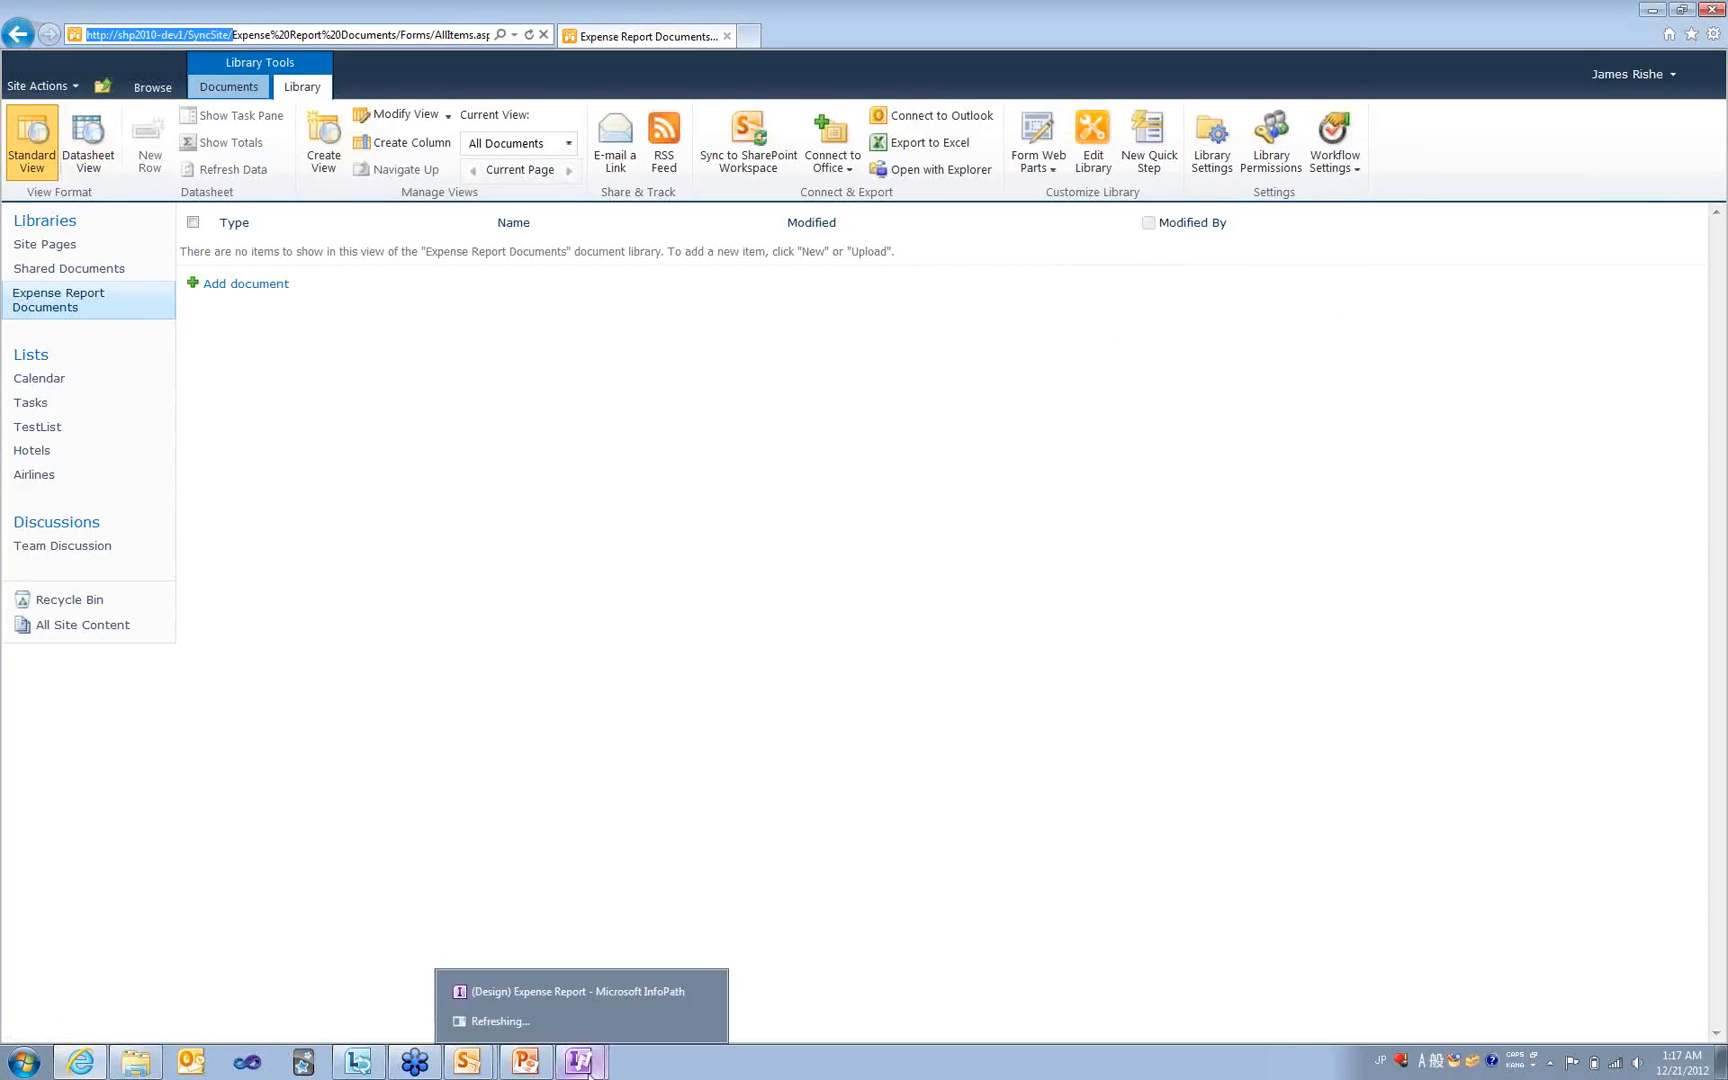
click(589, 1014)
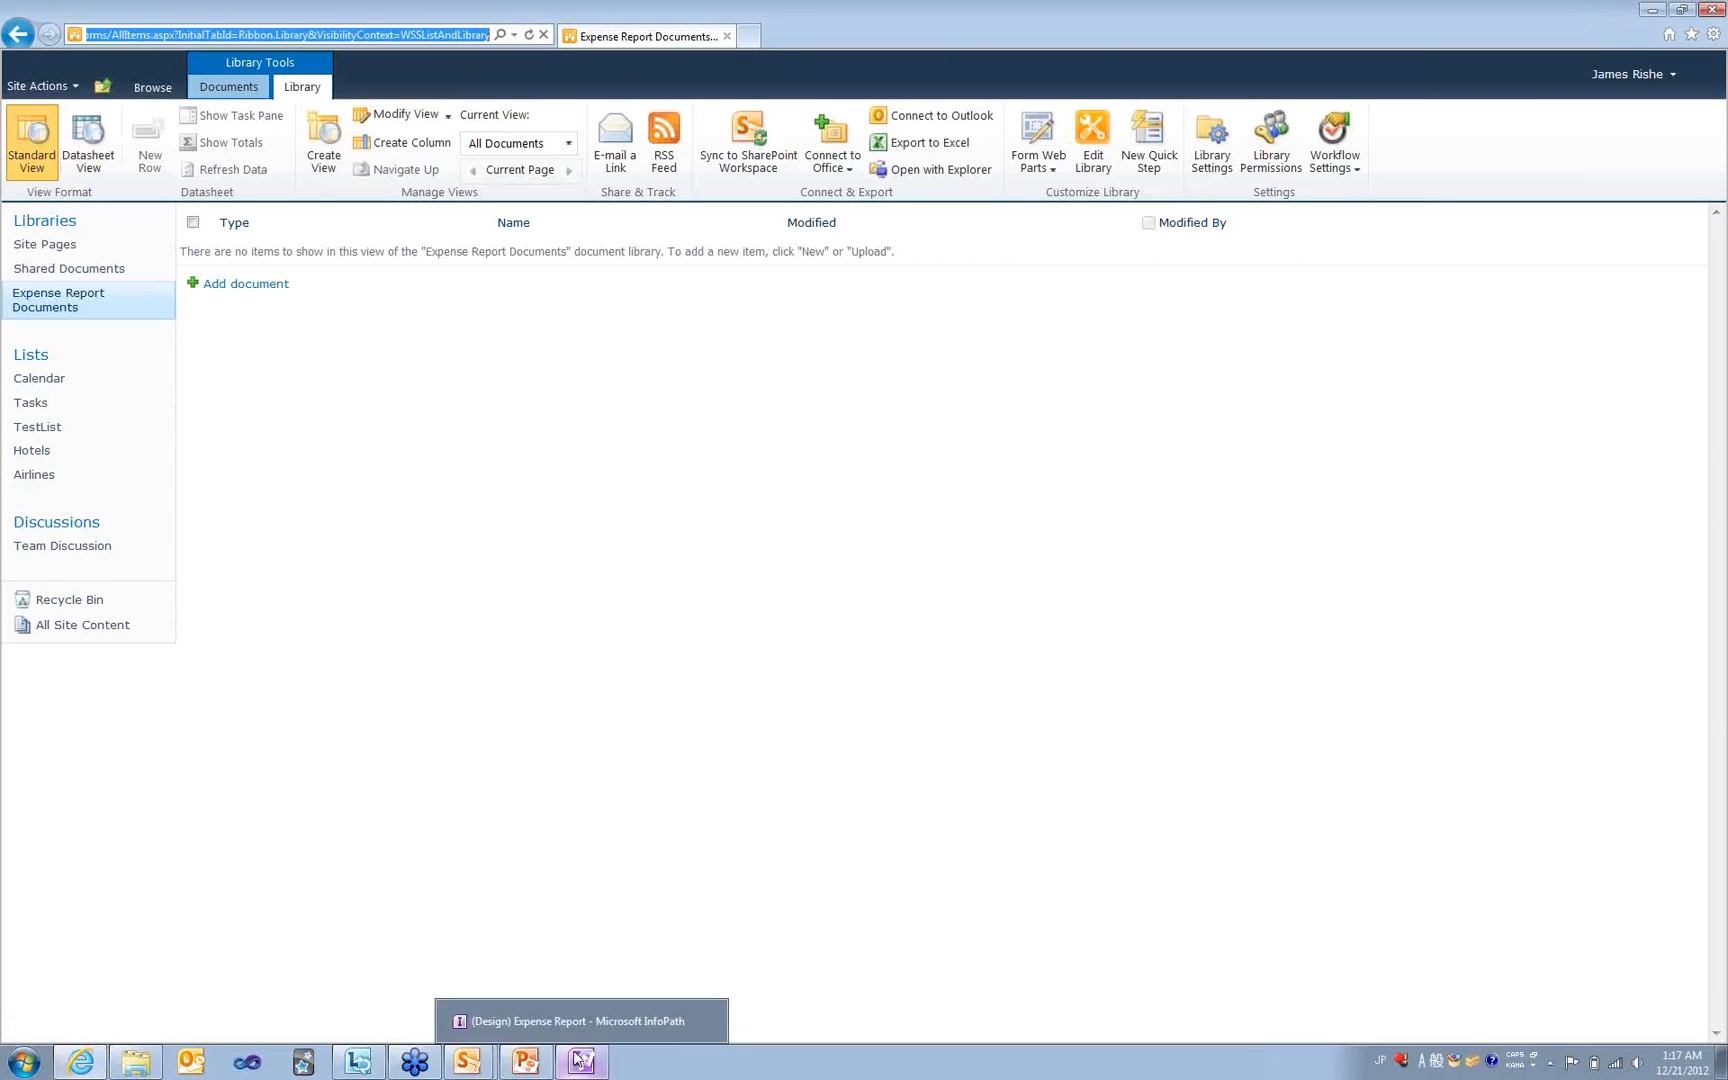
click(578, 1030)
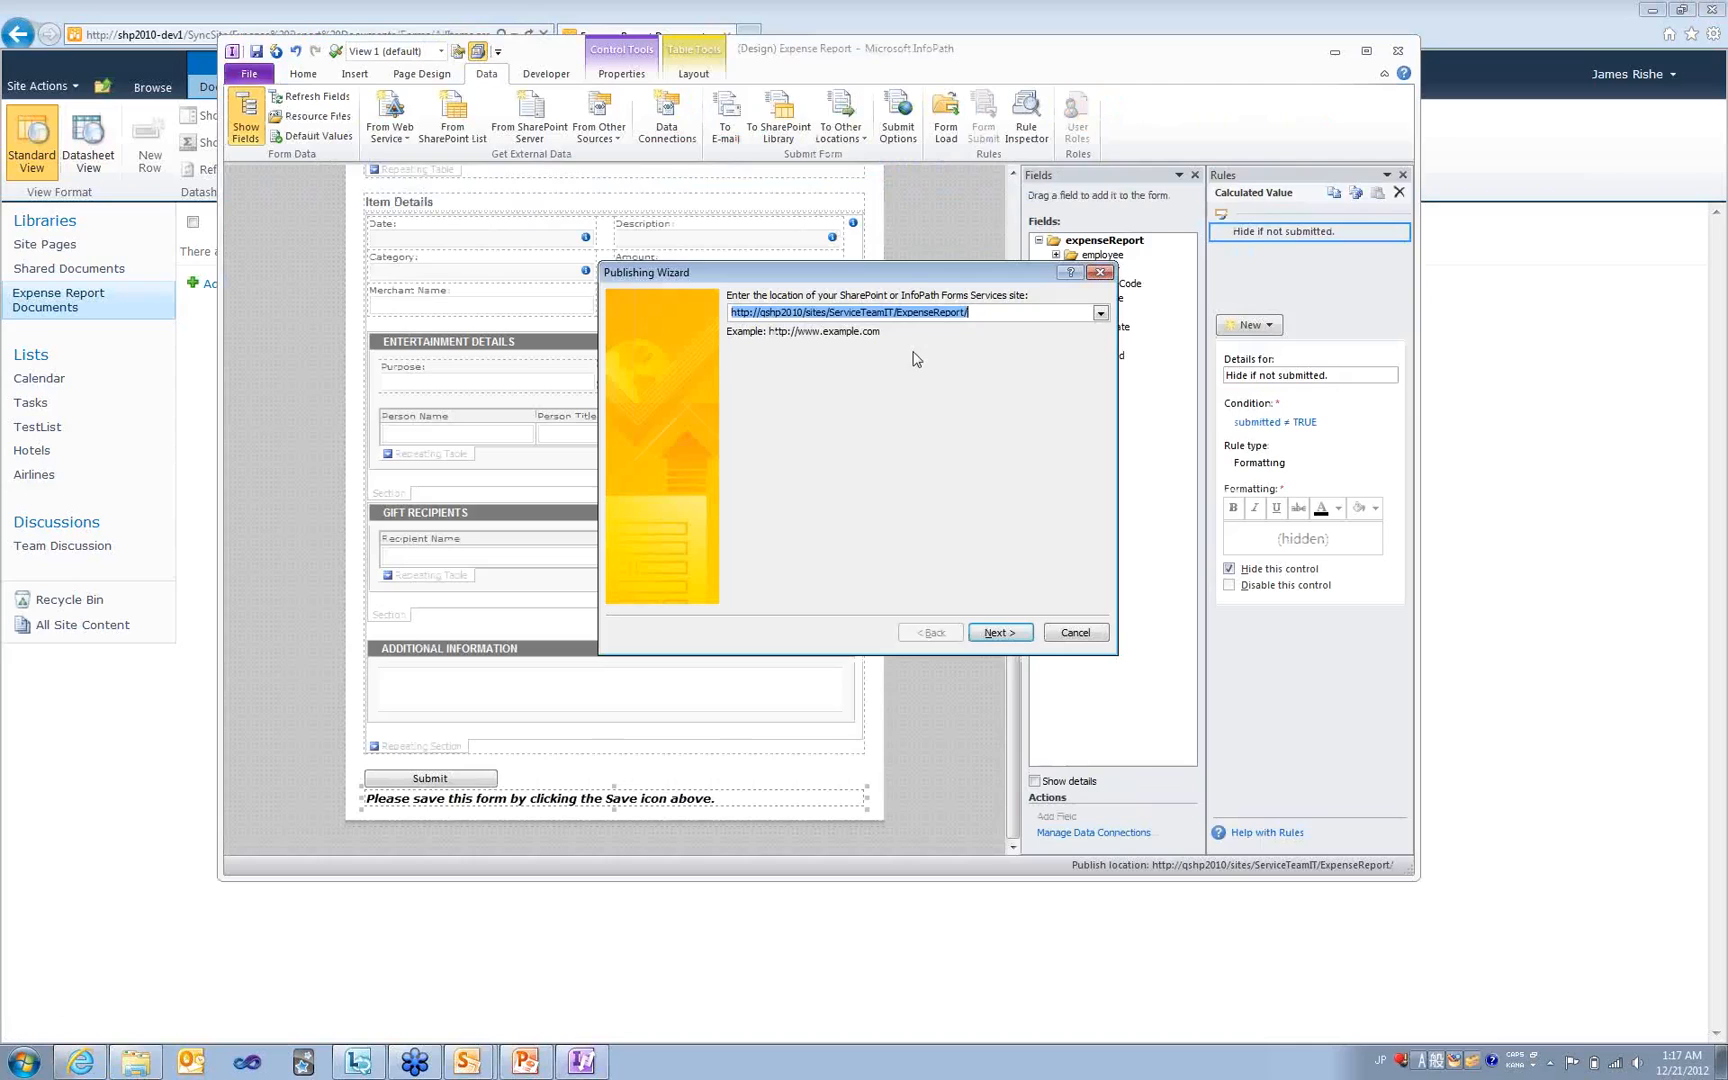
- Set the SyncSite address as location and create a new form library named Expense Report
key(ctrl+v)
key(Return)
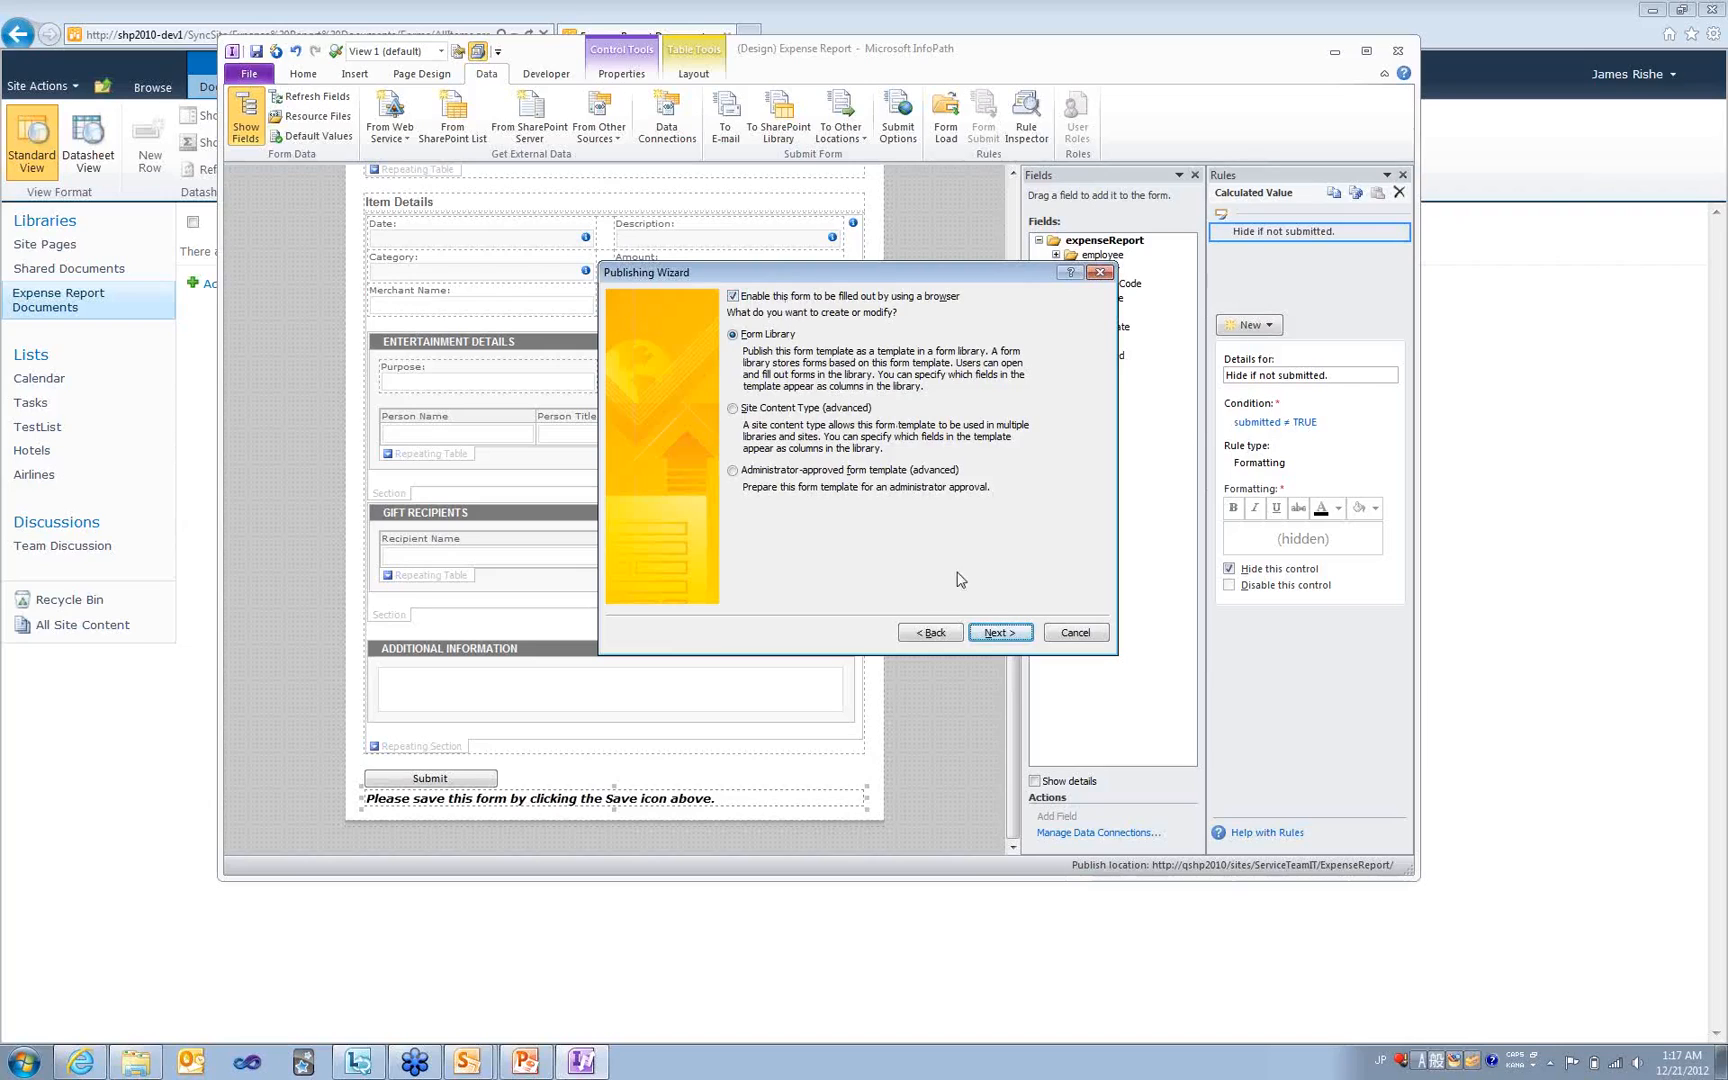
click(1000, 634)
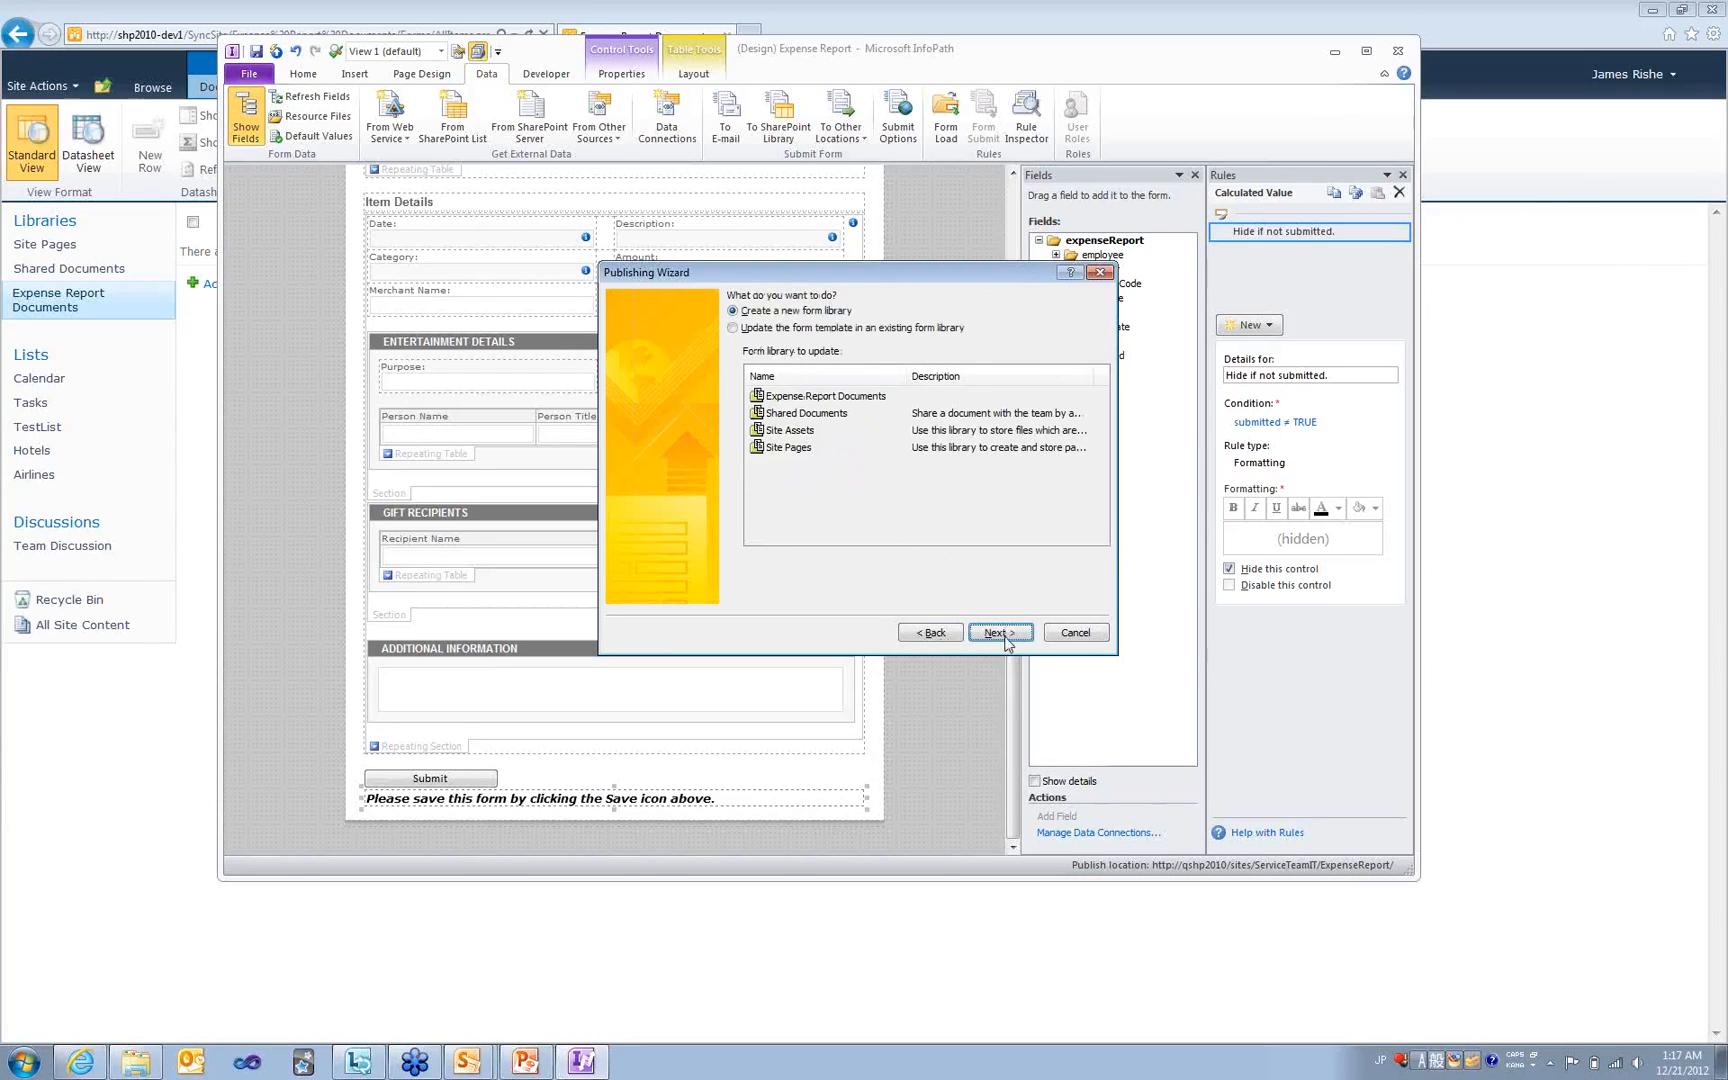
click(1000, 633)
text(Expense Repo)
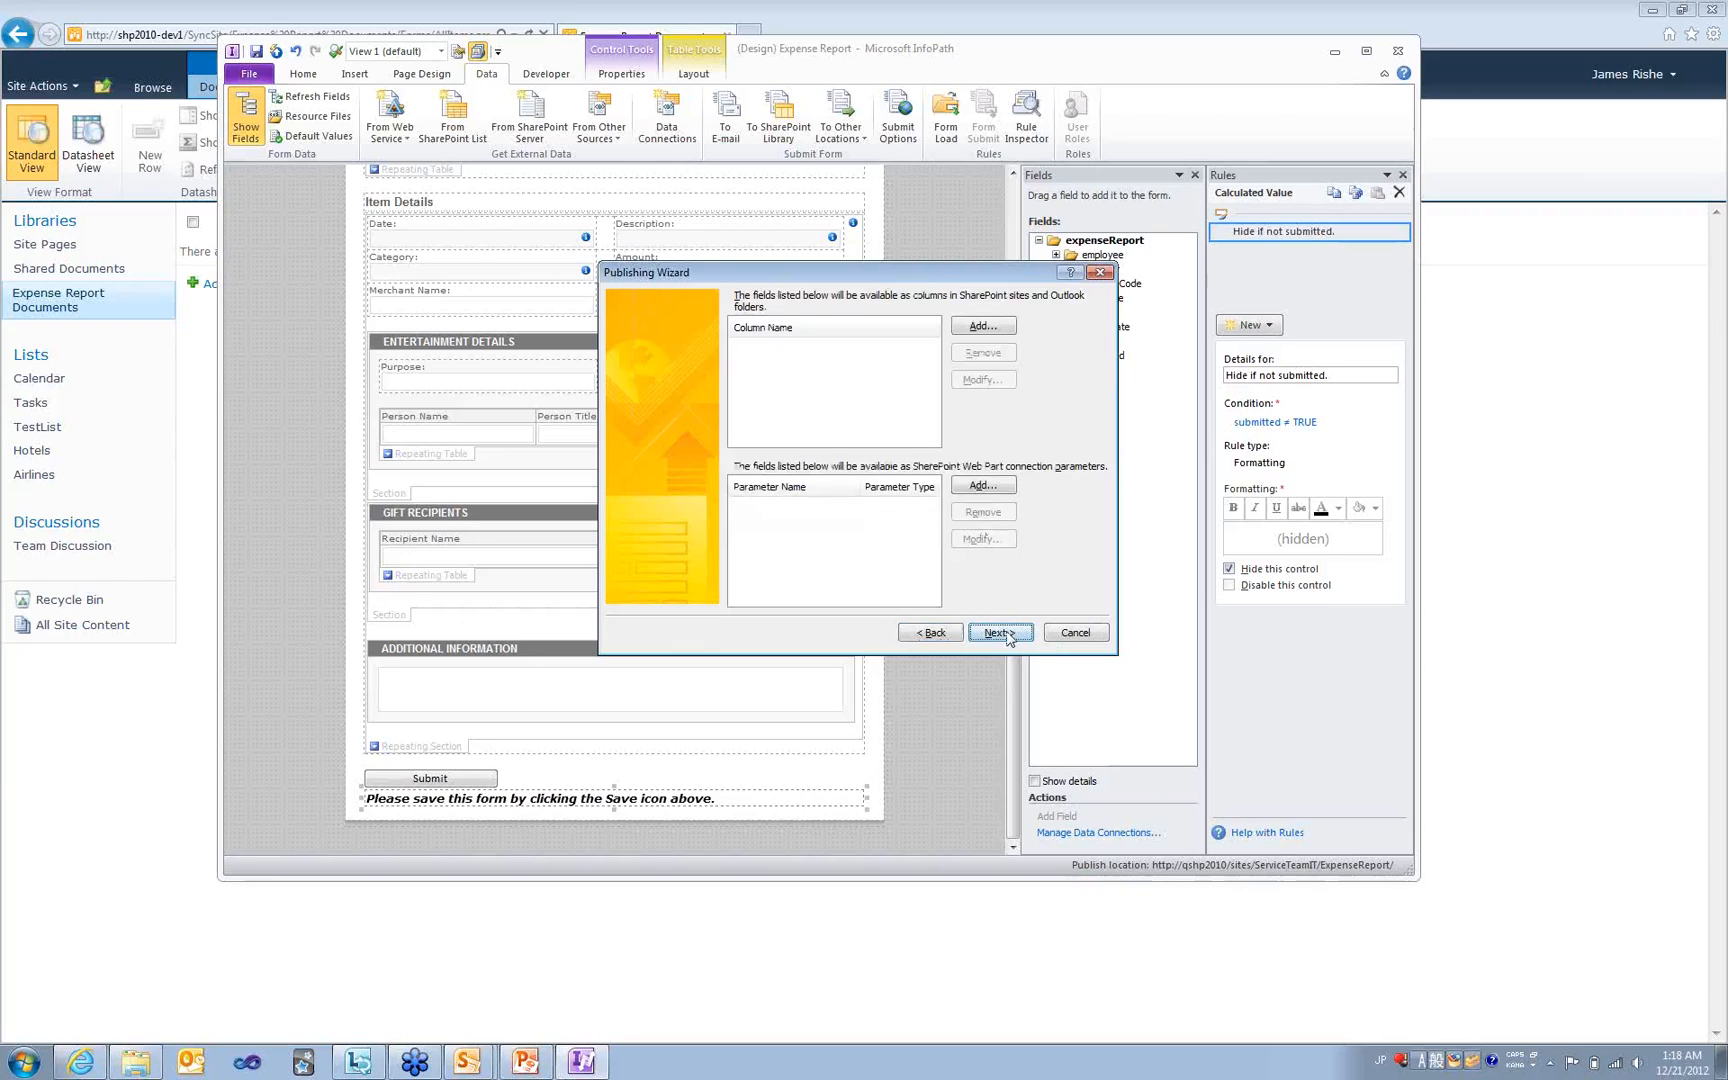
- Publish the form template, close the wizard, and return to the SharePoint site
click(1000, 634)
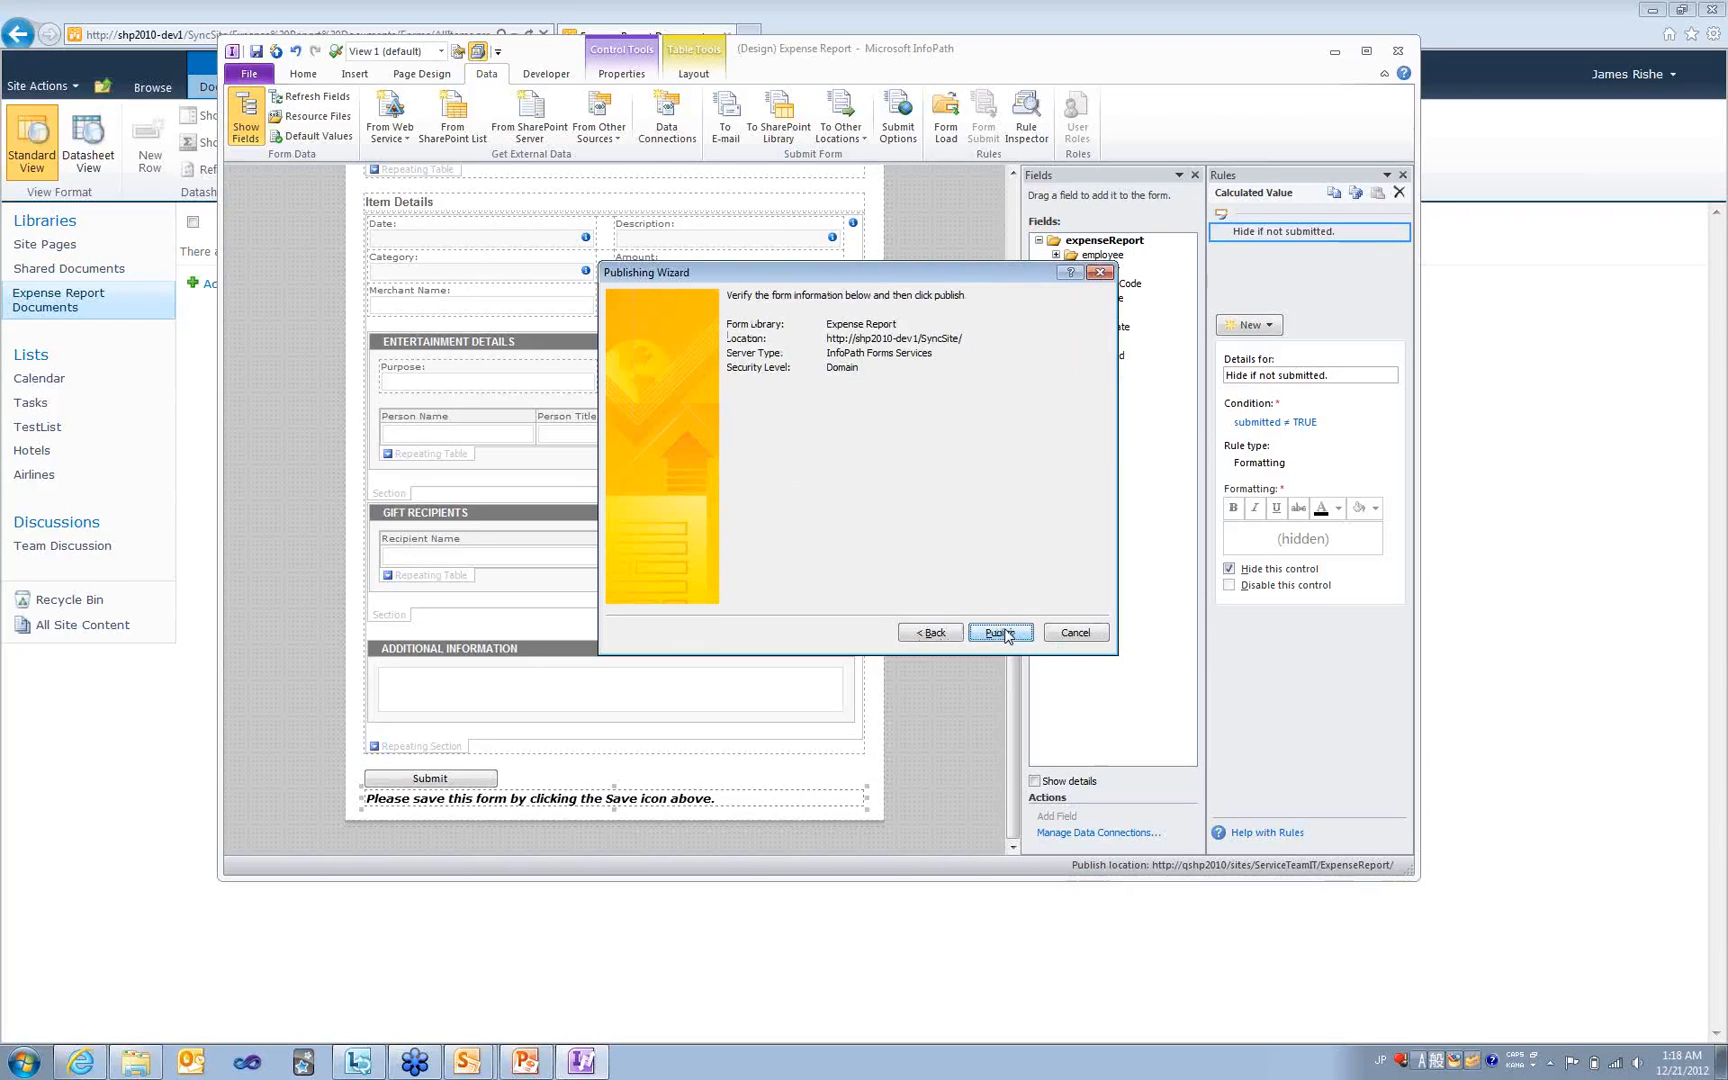
click(1002, 634)
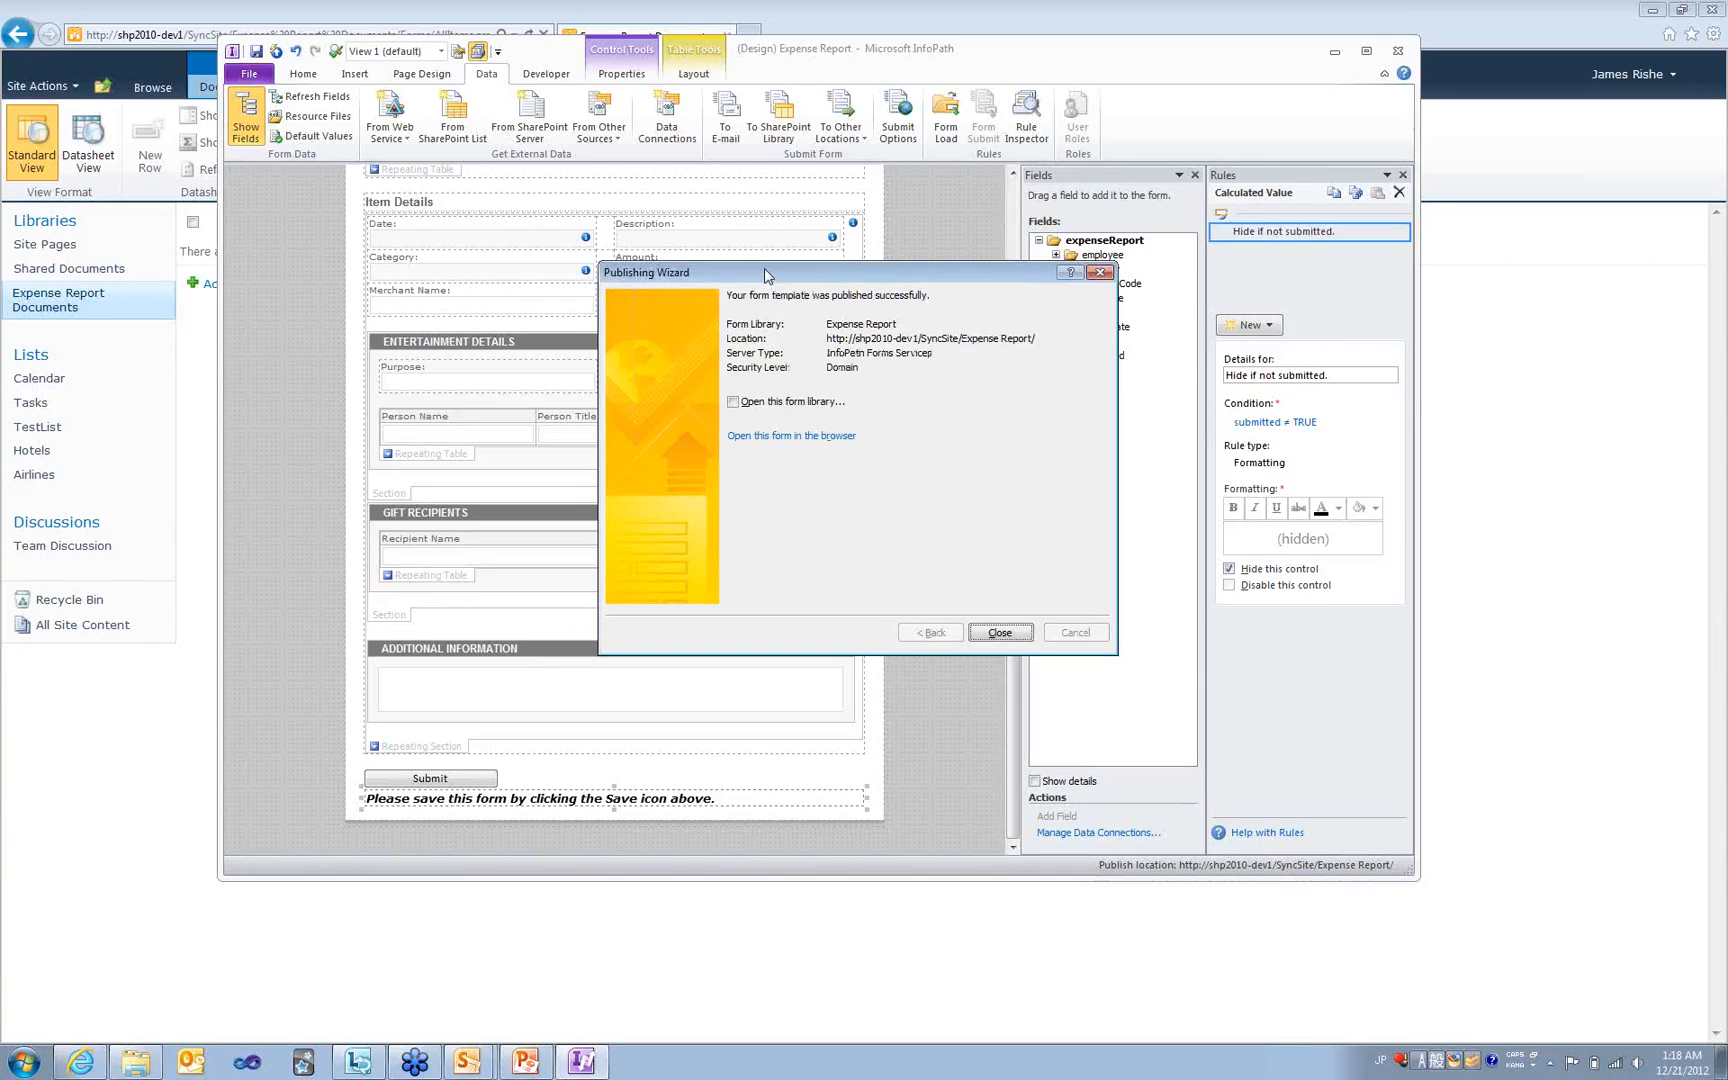
click(999, 632)
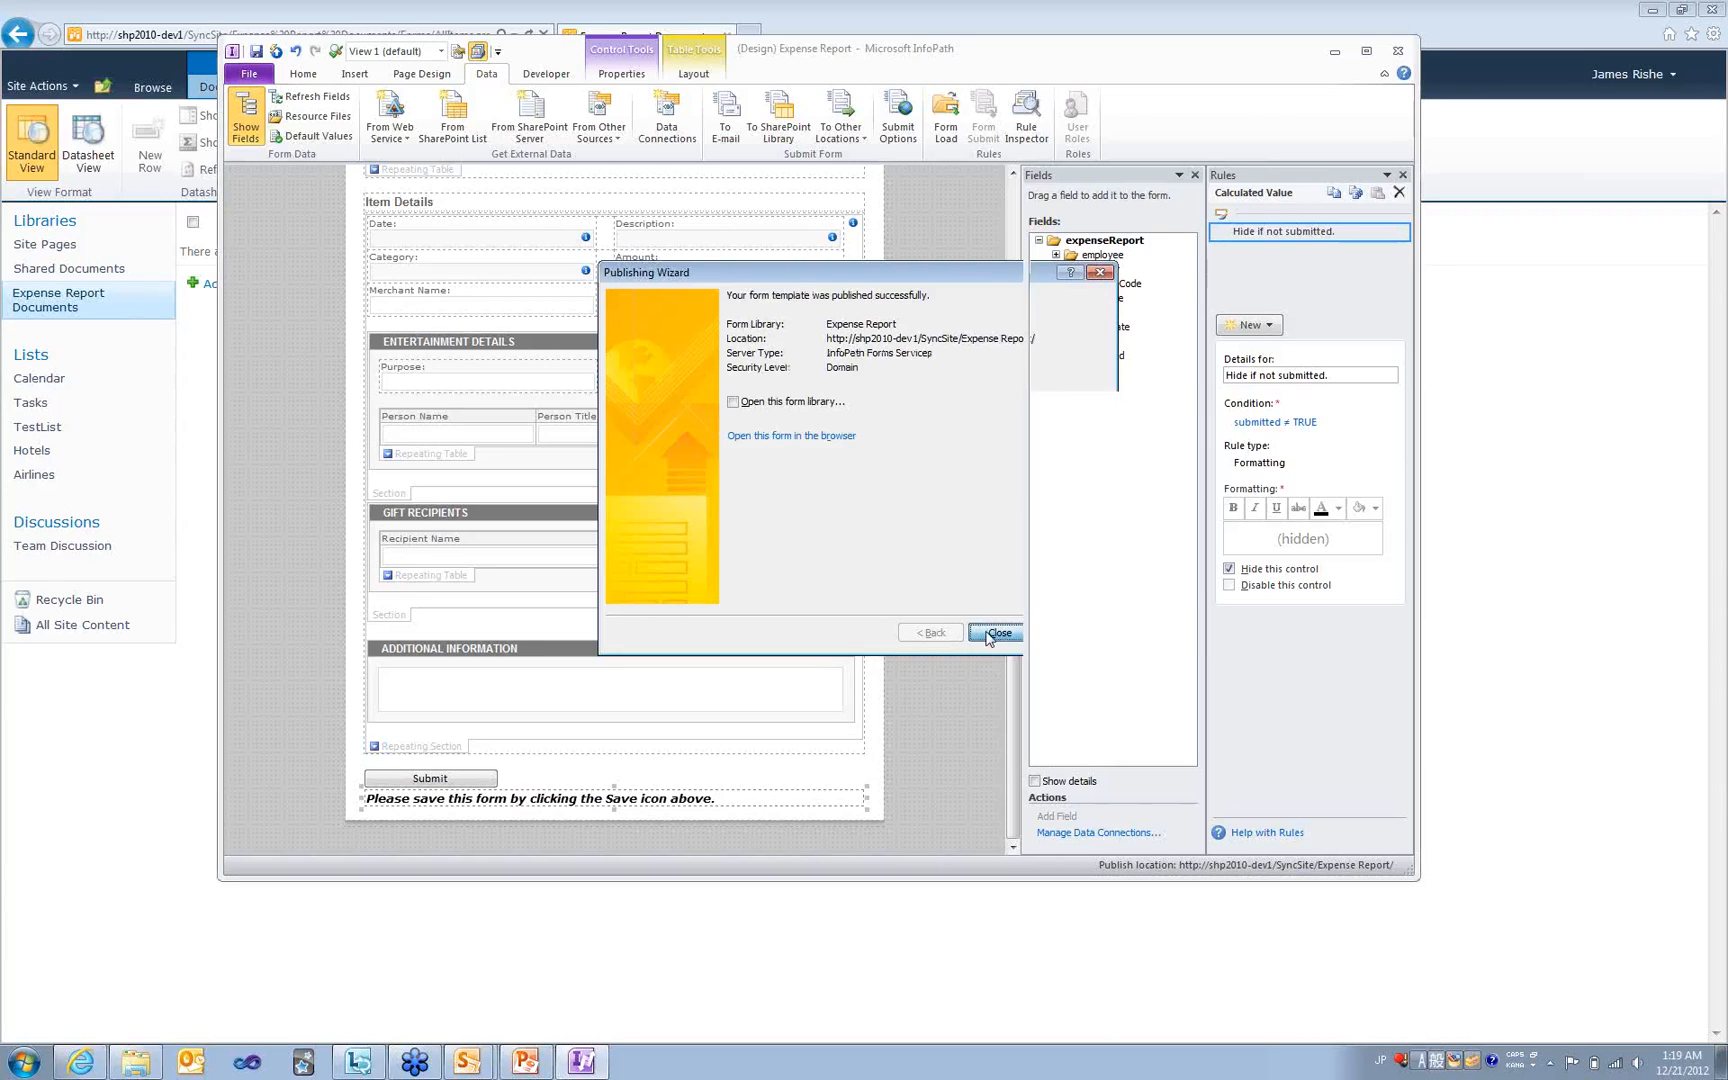
click(169, 384)
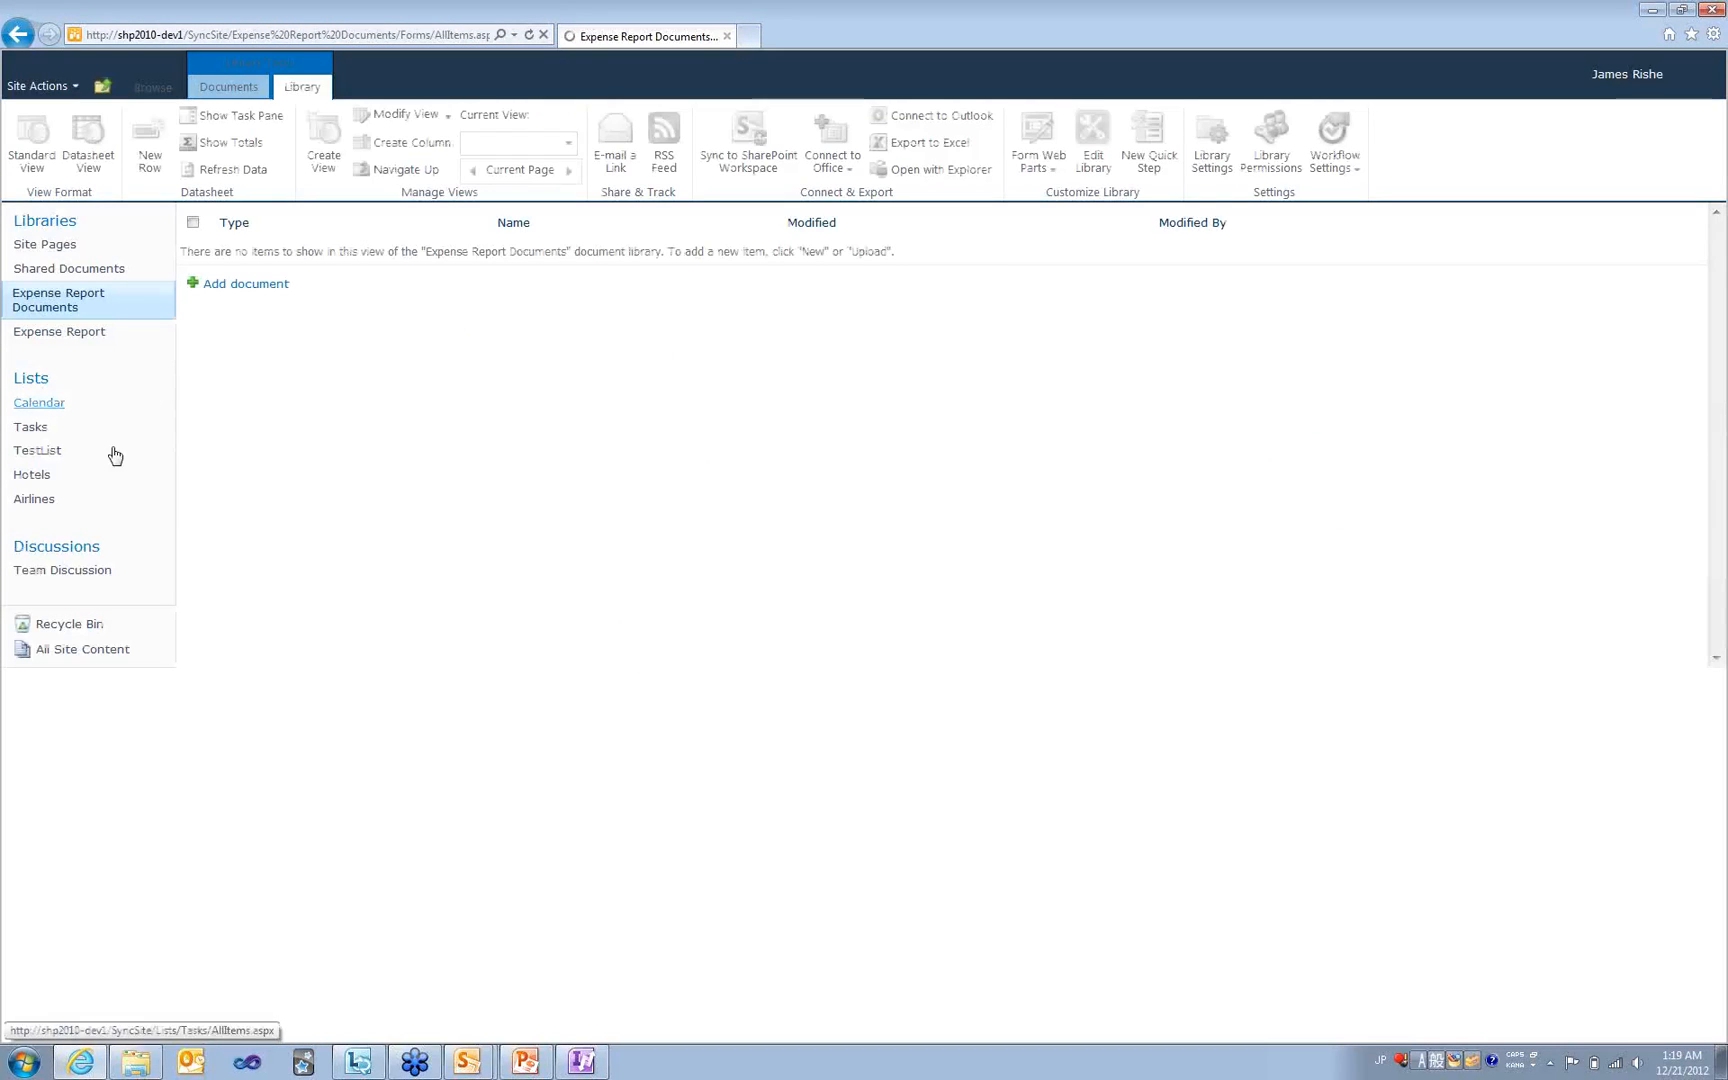
- Start a new Expense Report form with the employee's name and a December 19 expense date
click(69, 334)
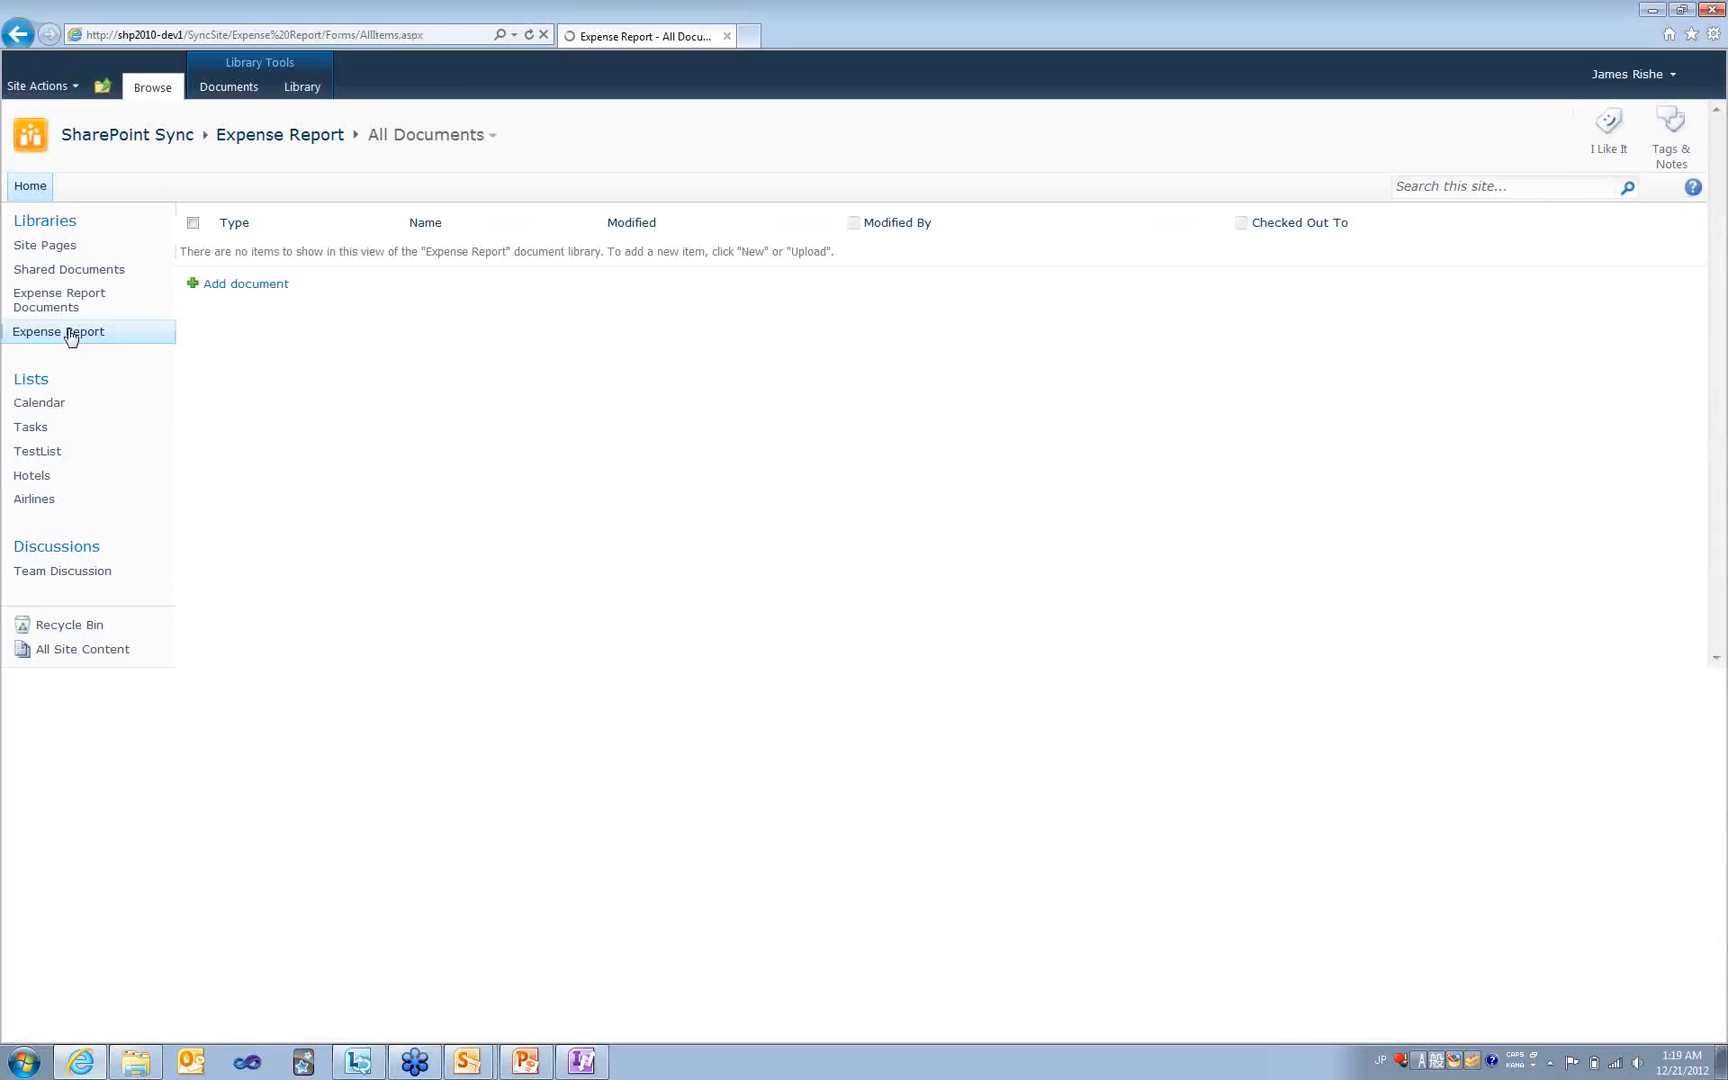
click(254, 287)
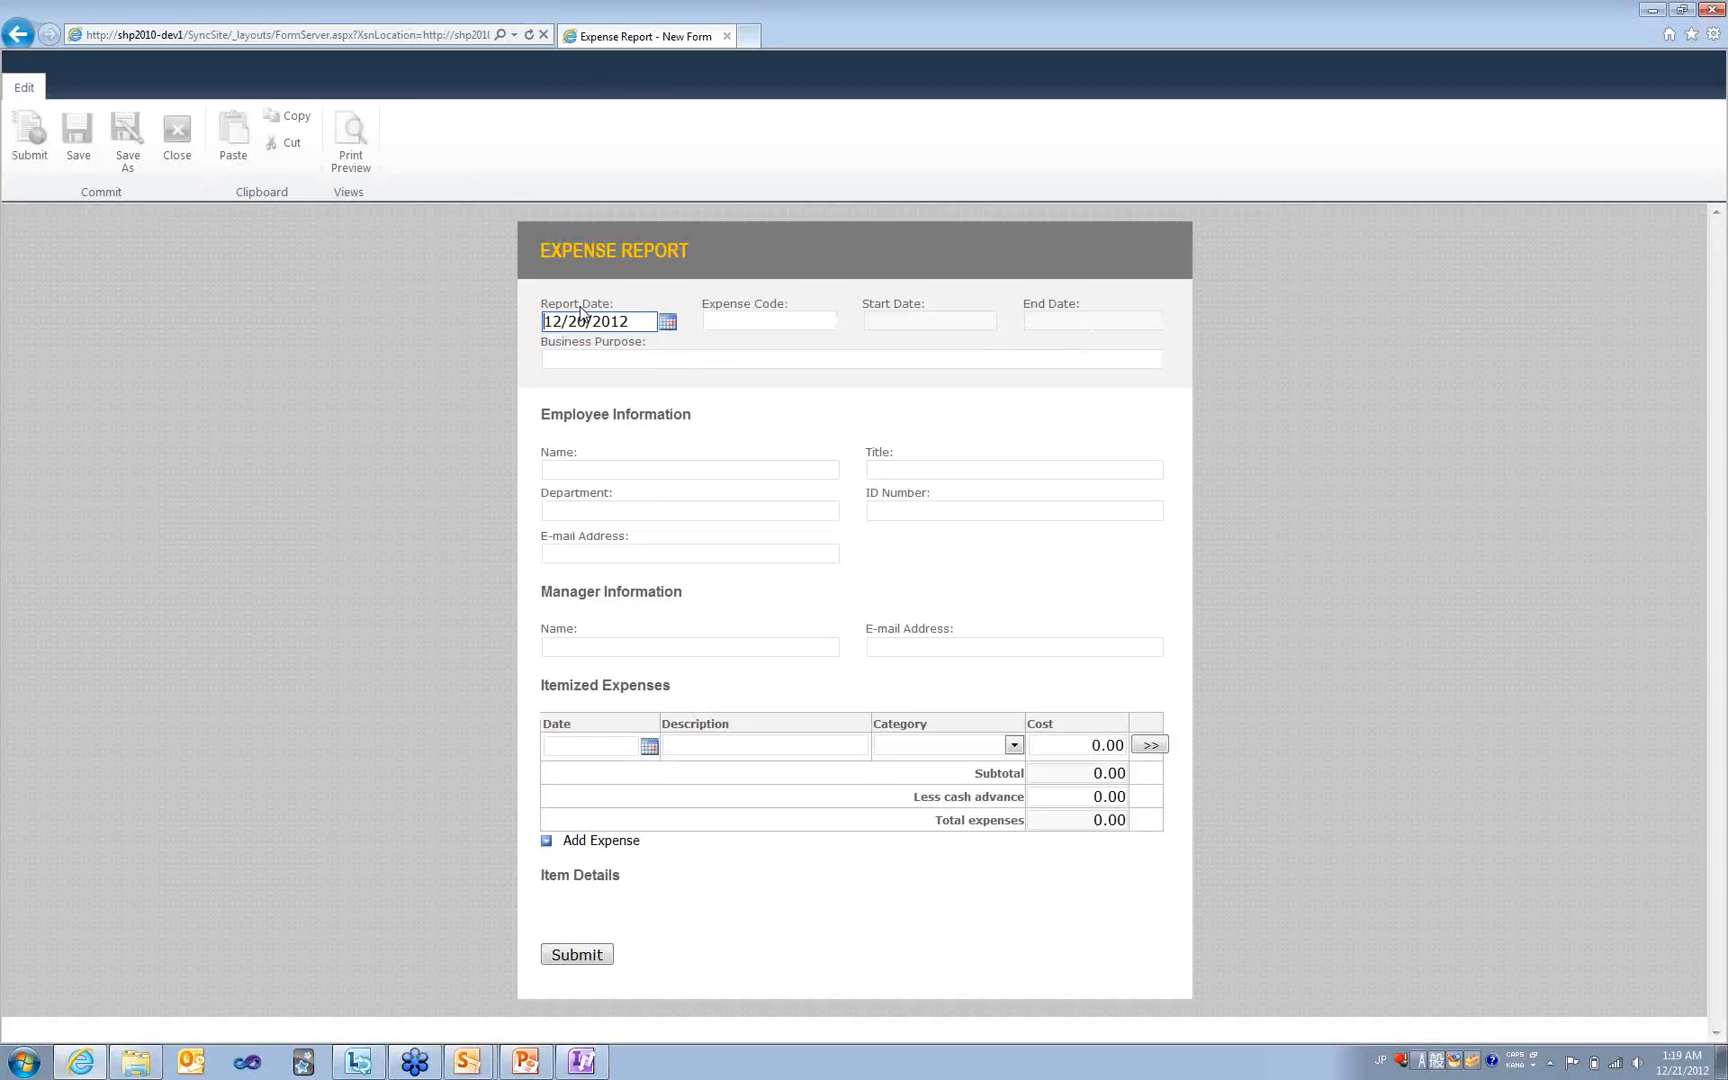
click(600, 470)
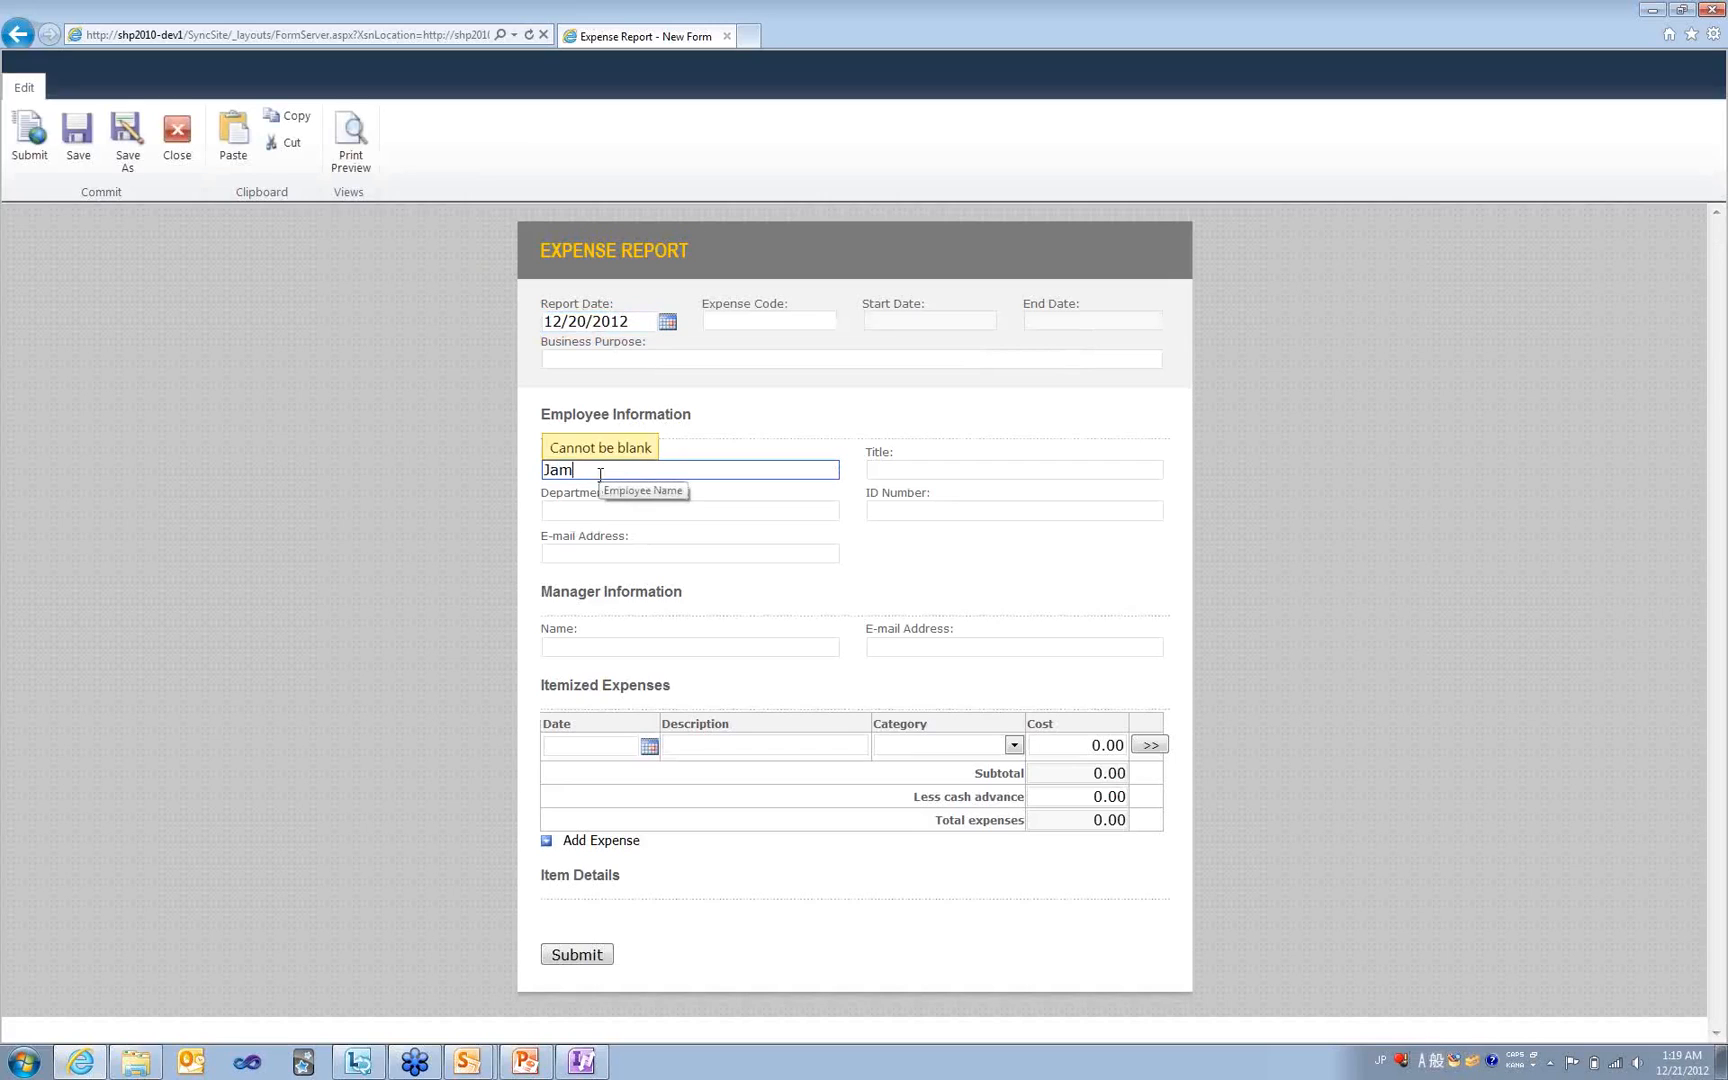
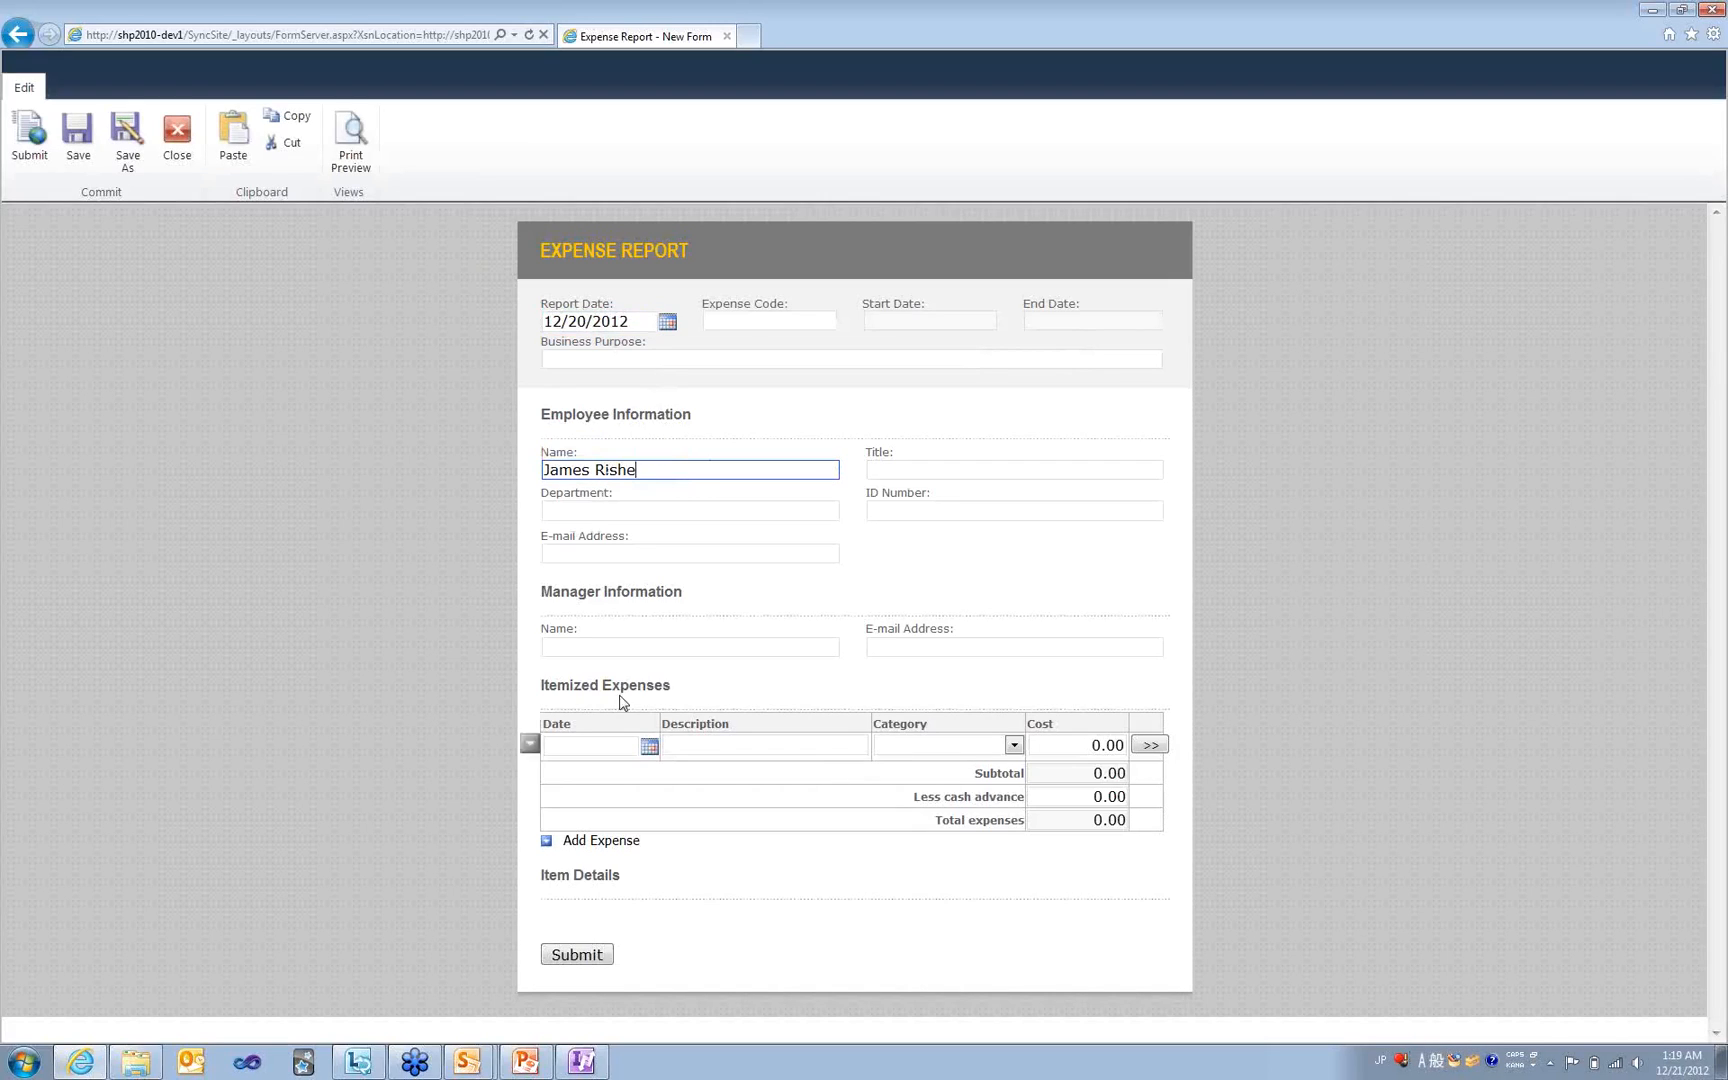
click(646, 757)
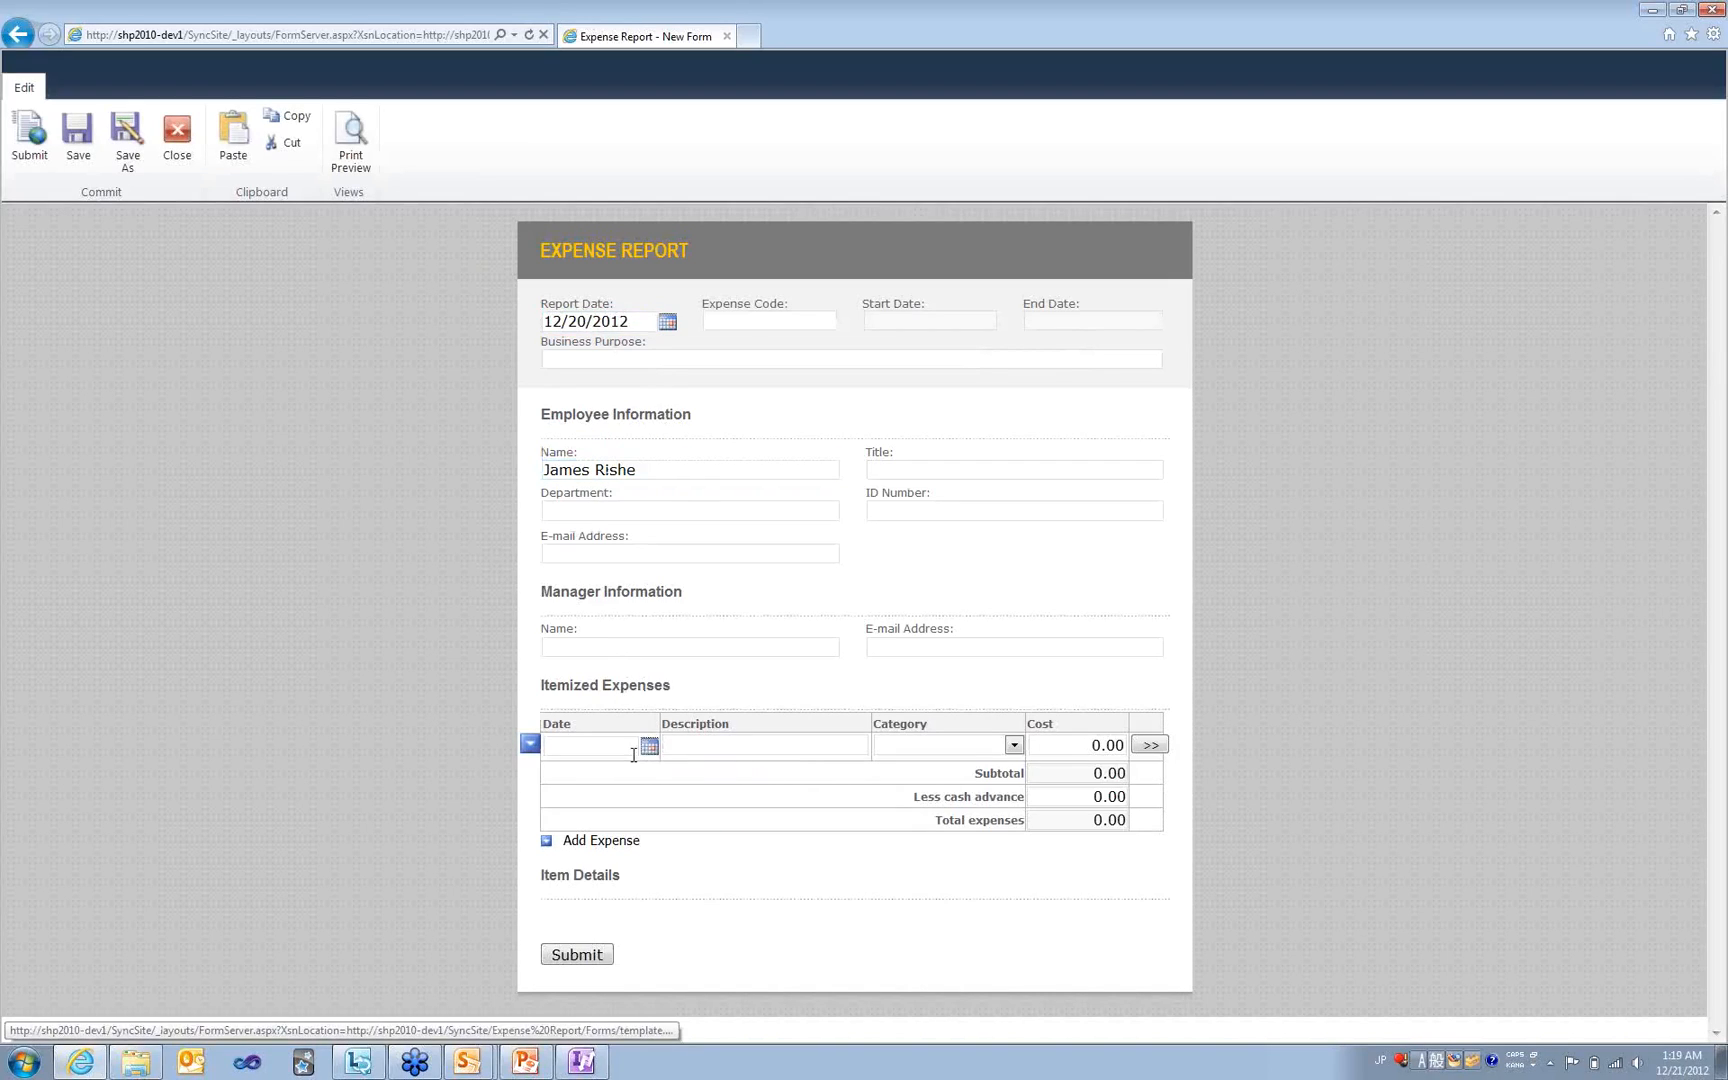
click(650, 748)
click(560, 891)
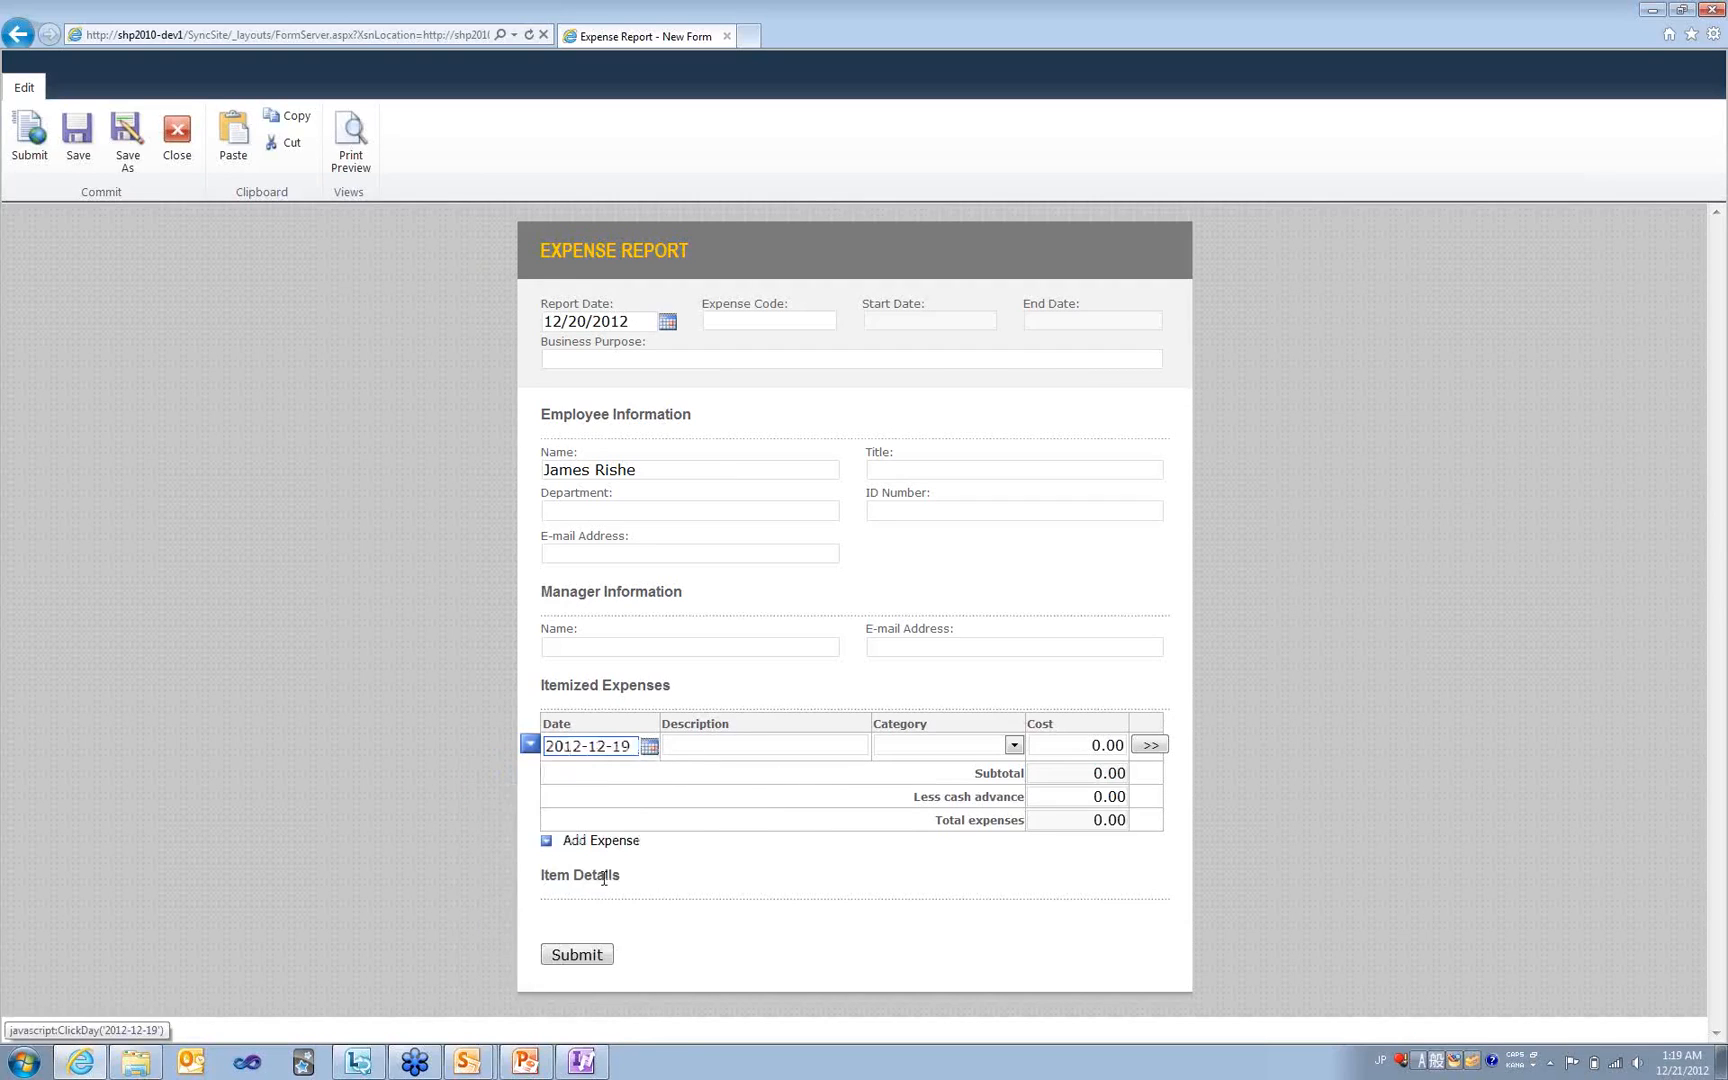
- Add the 'Travel to ai' Transportation expense costing 30.00, then close the form without saving
click(838, 745)
text(Travel to airport)
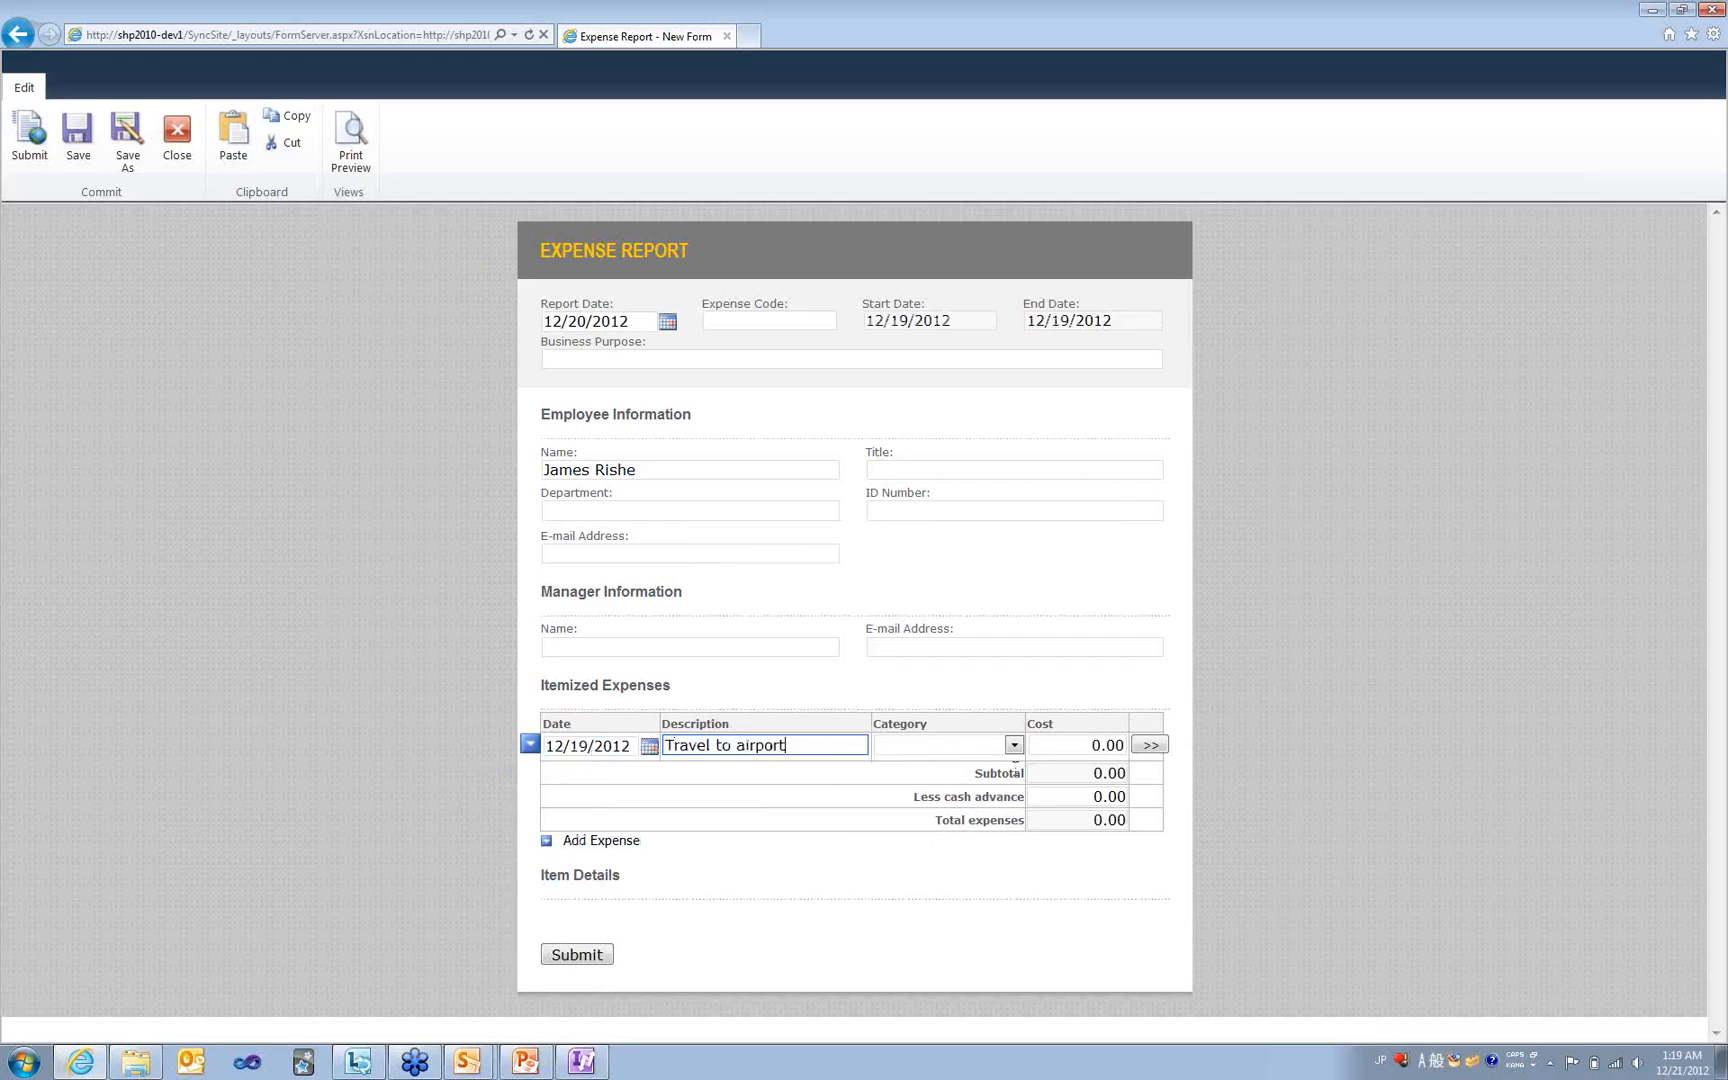
click(1013, 745)
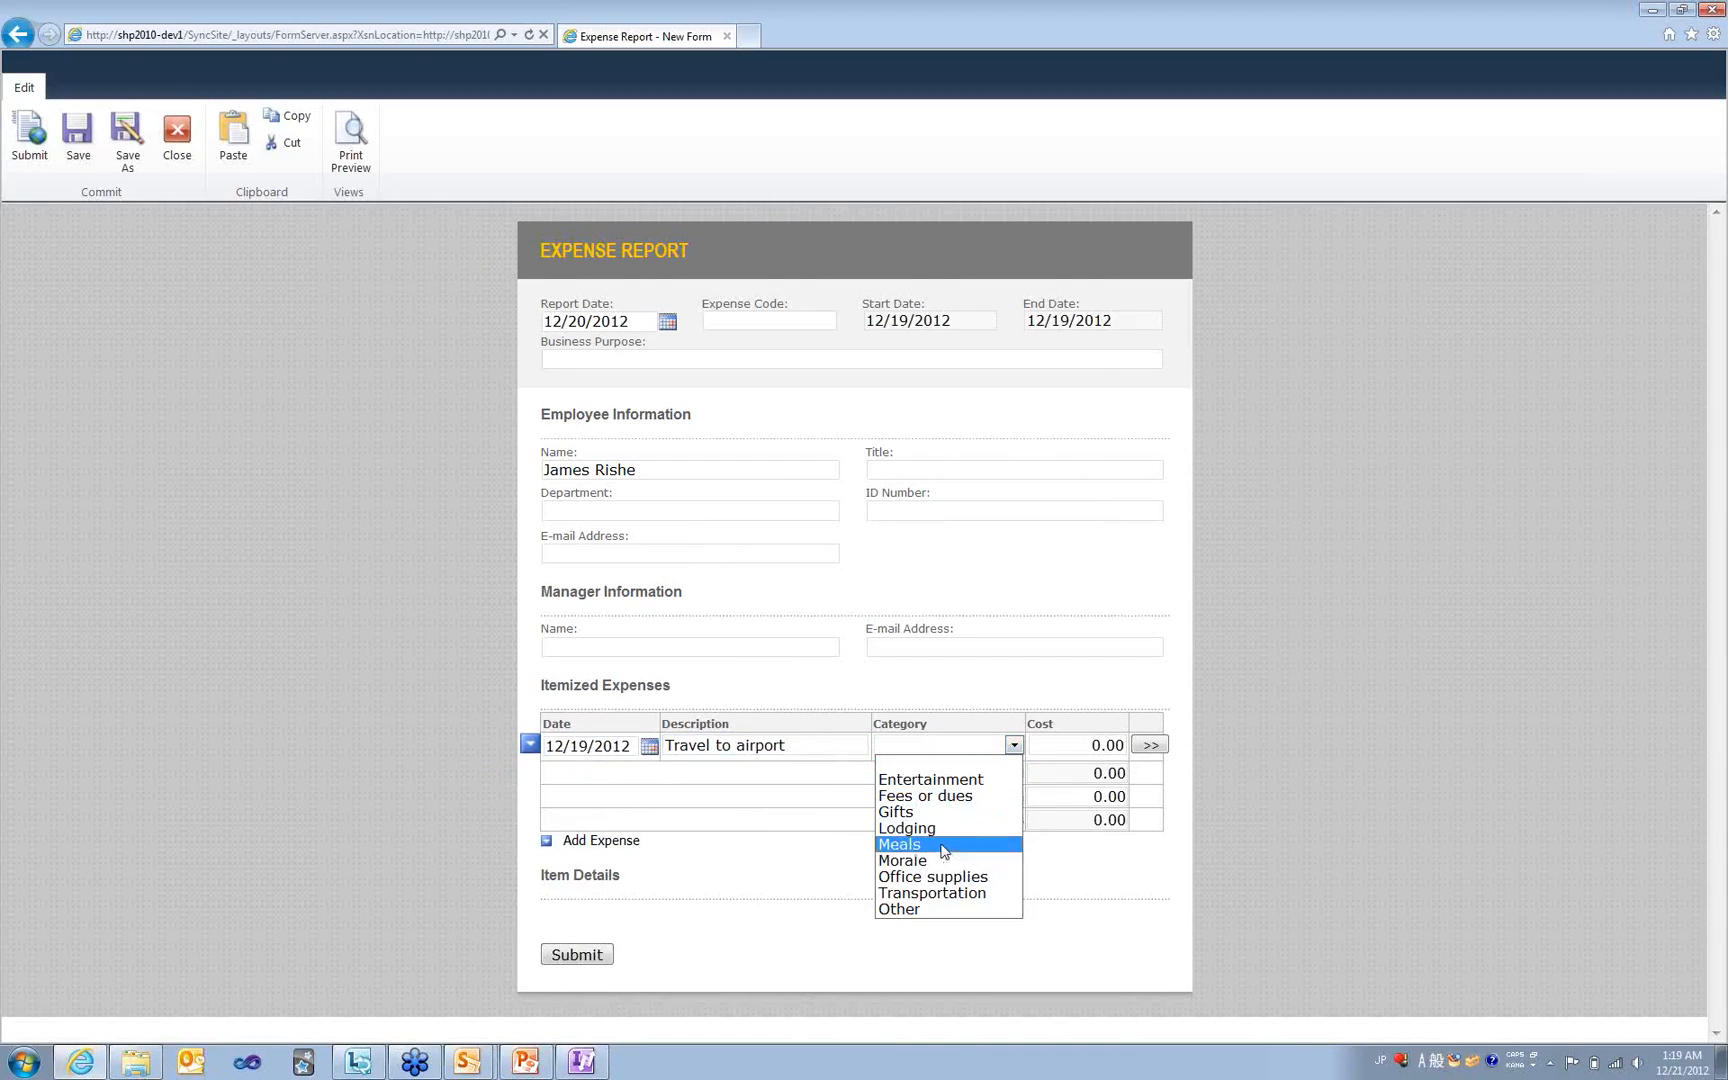
click(943, 893)
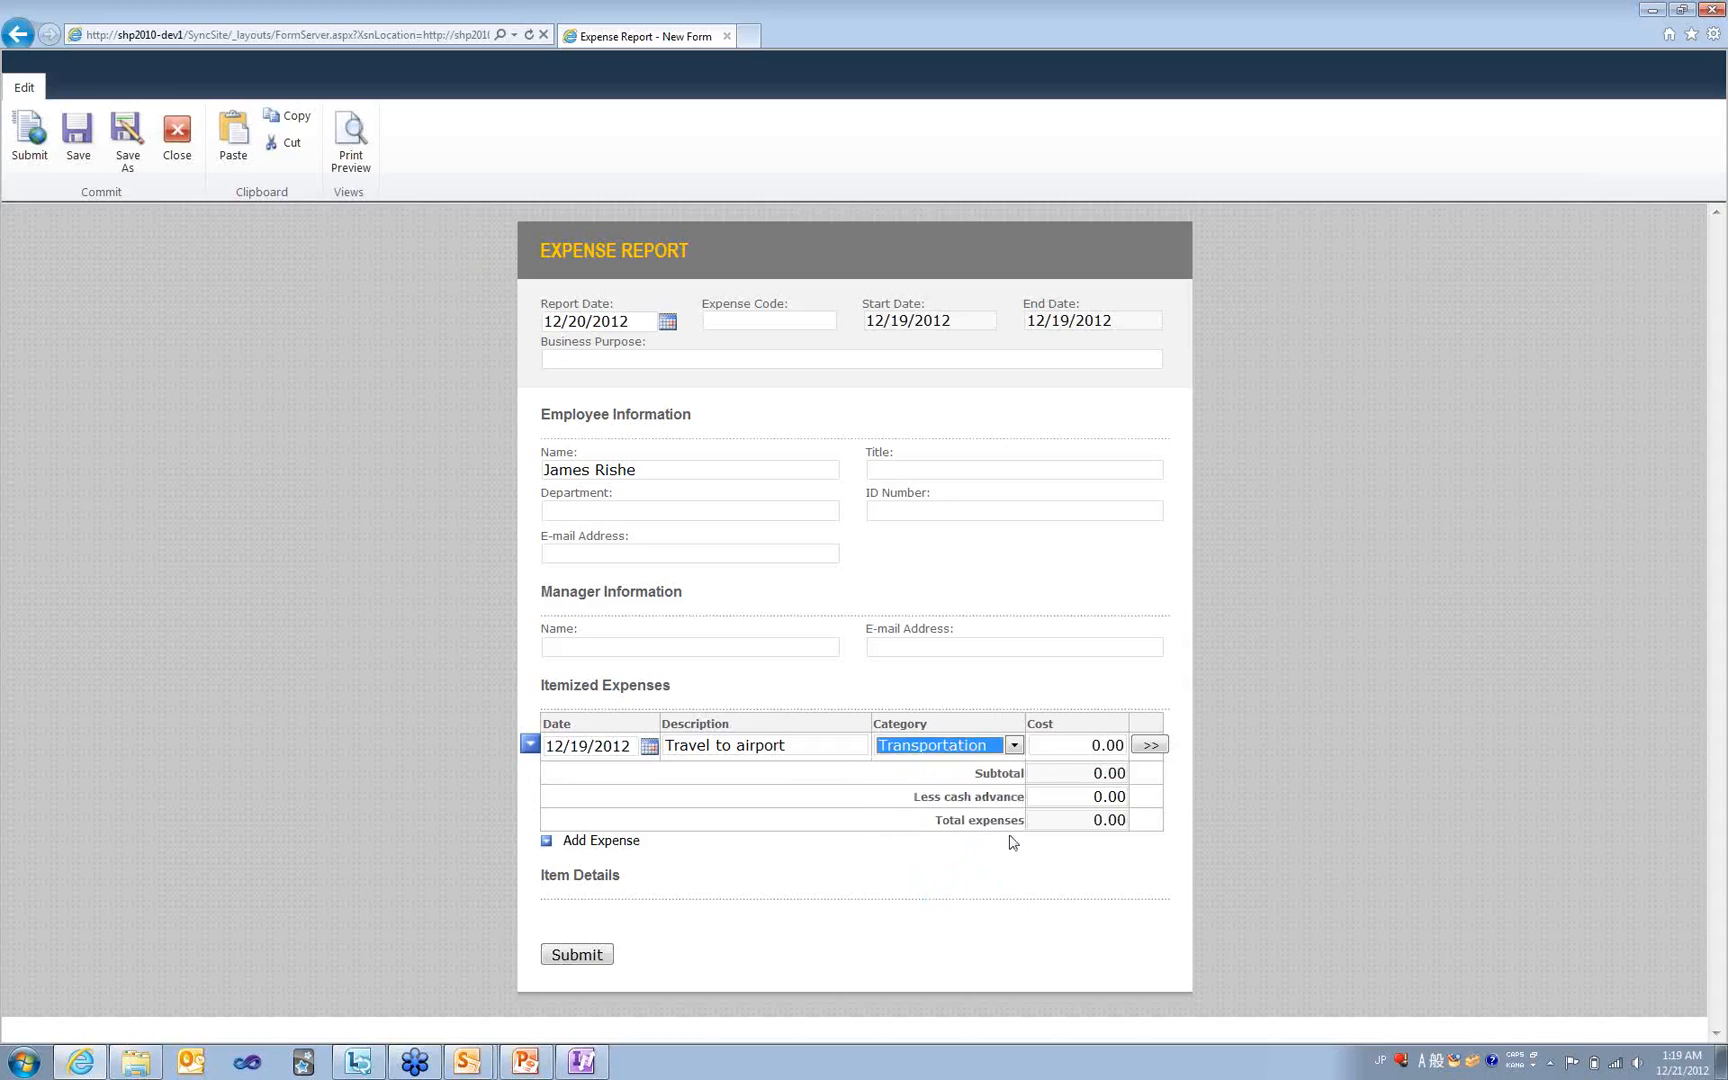
click(1092, 737)
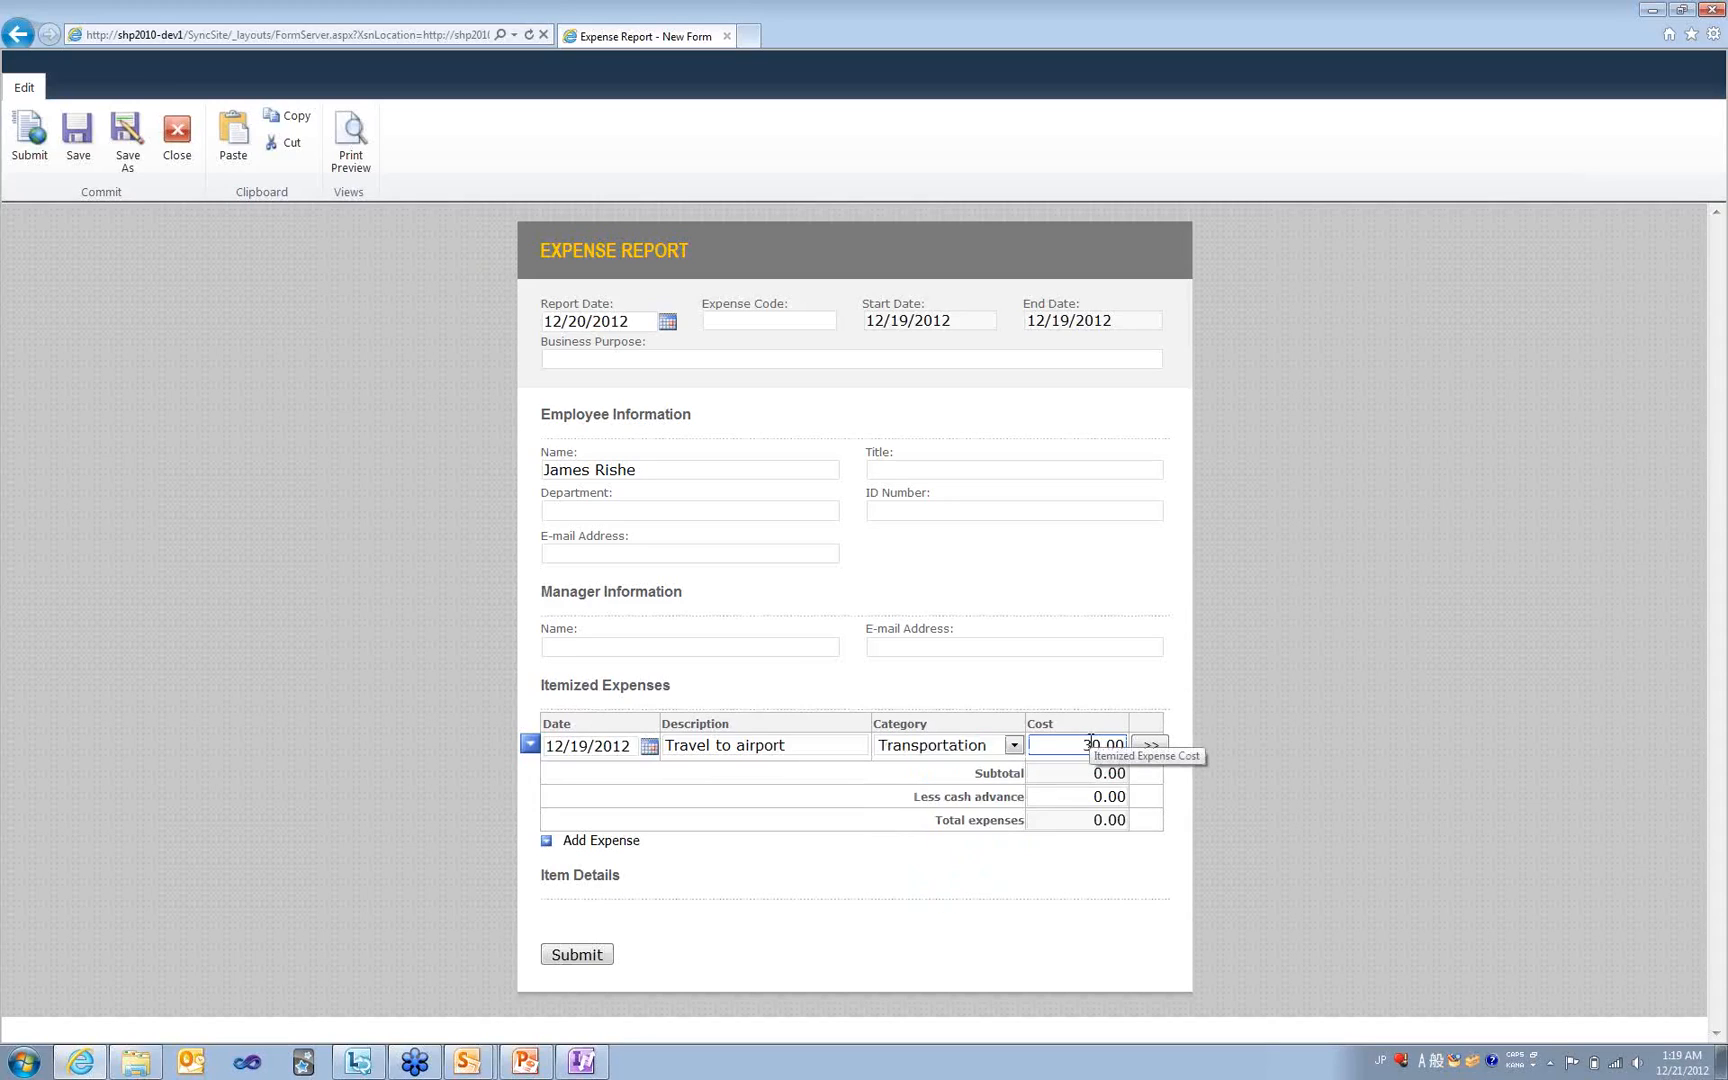
click(565, 963)
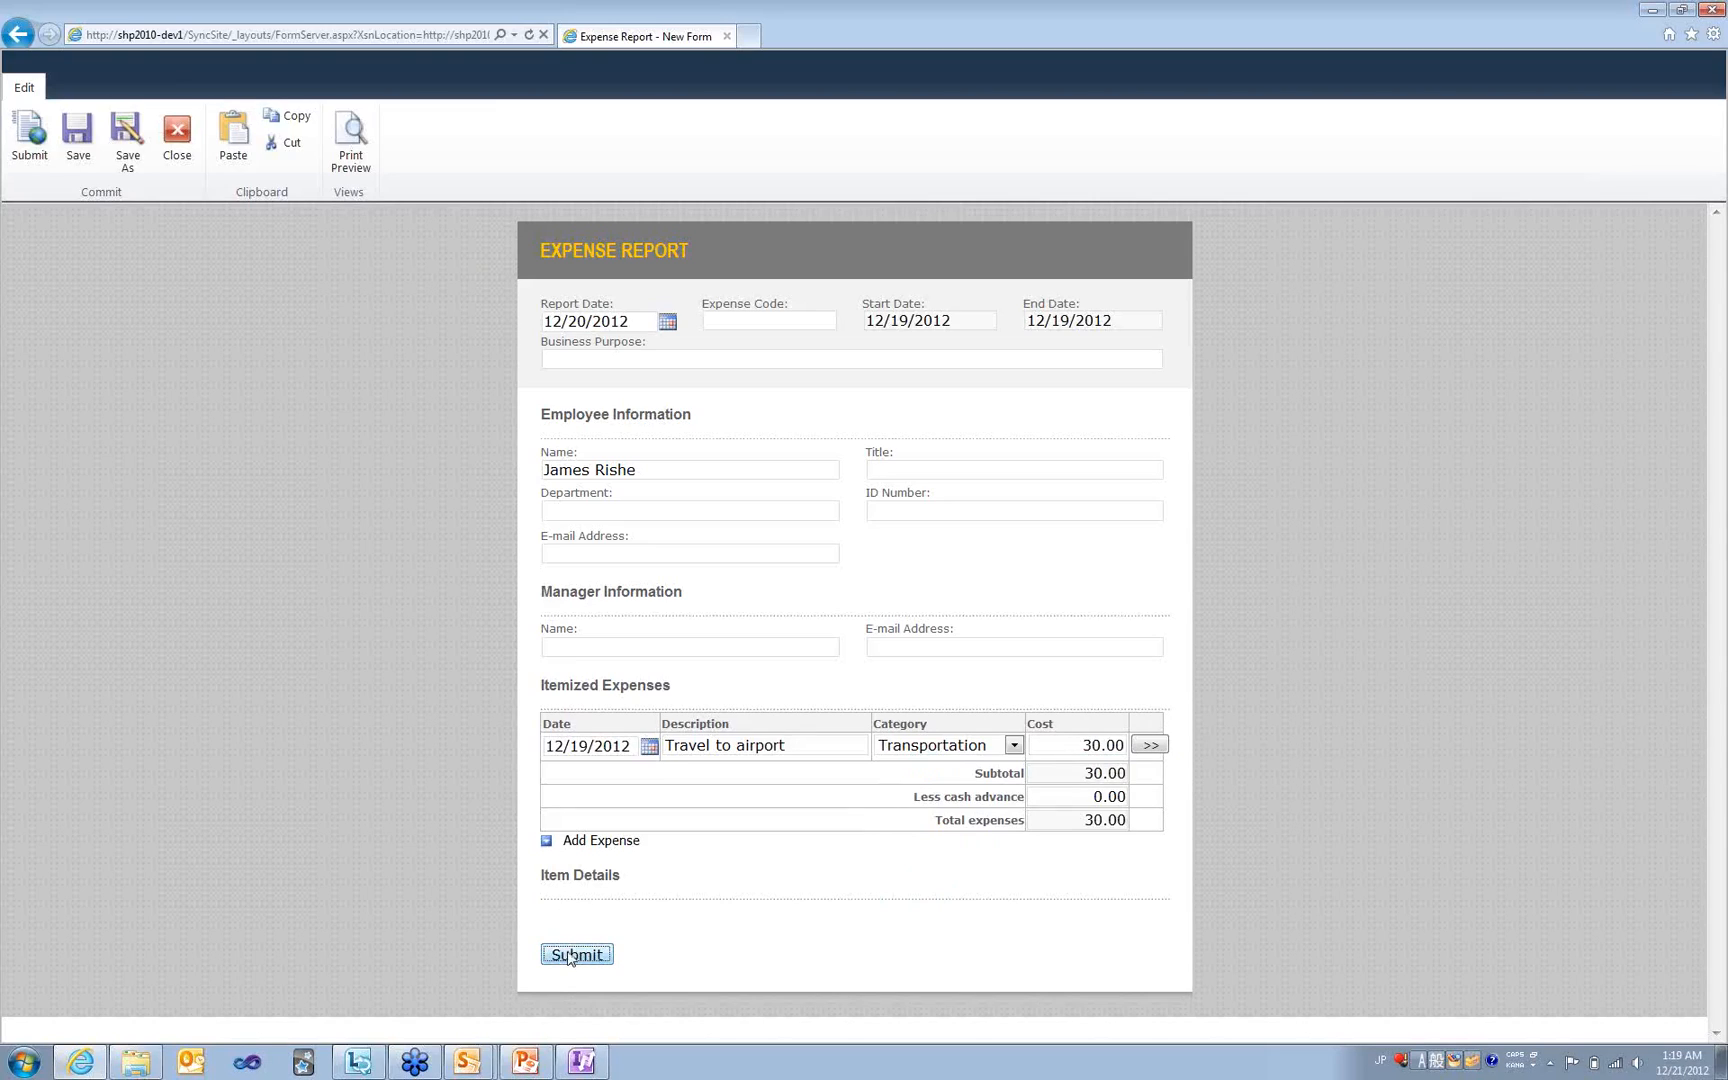
click(169, 161)
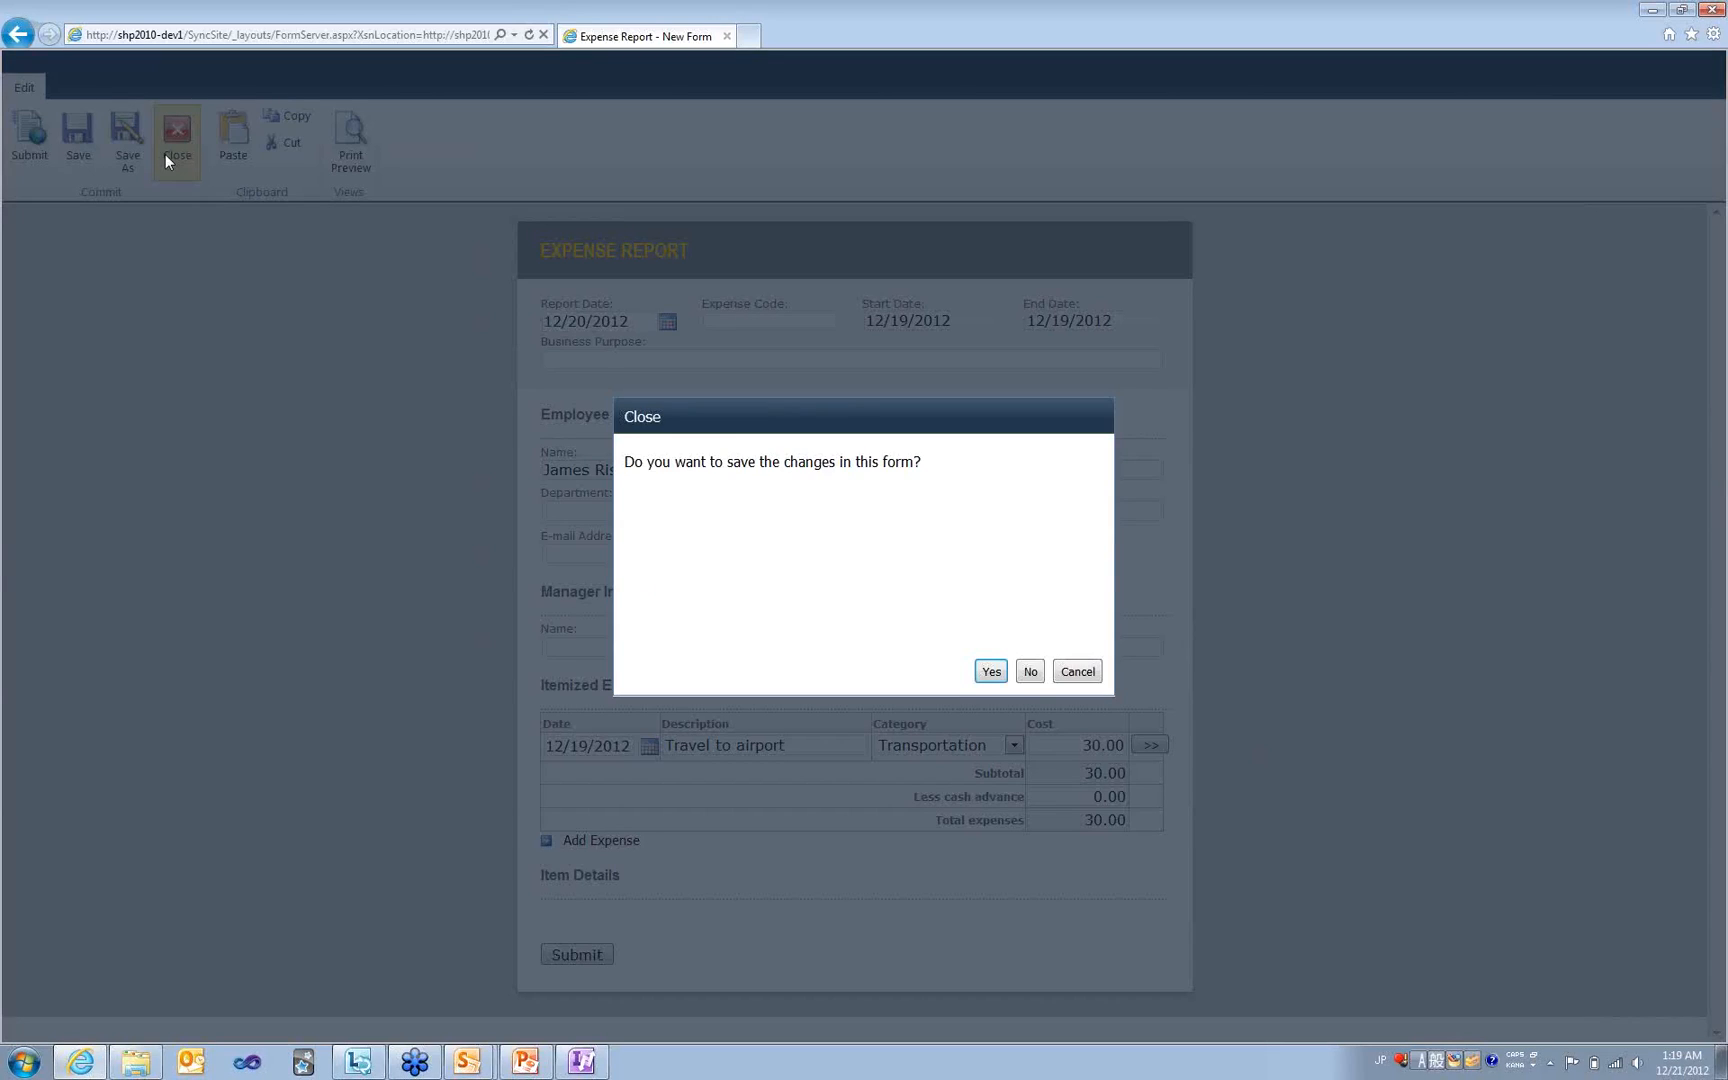
click(1030, 671)
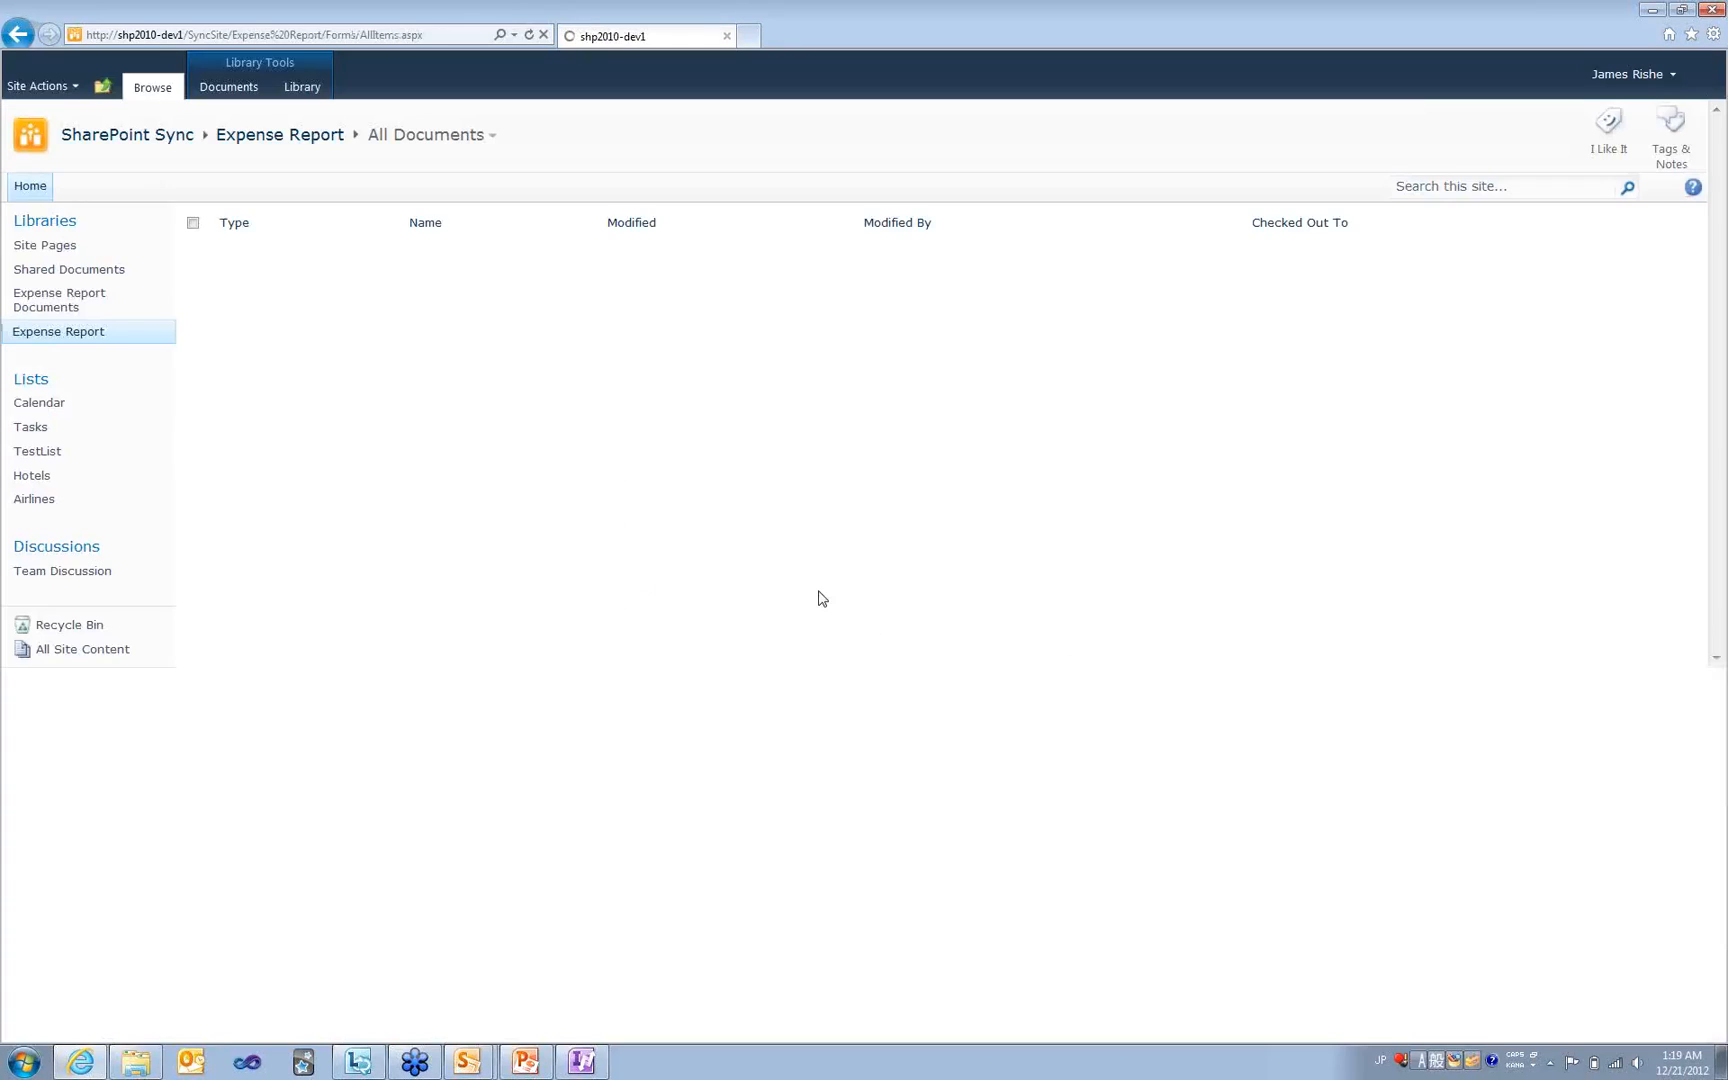
- Start another new Expense Report form and enter the employee's name
click(80, 309)
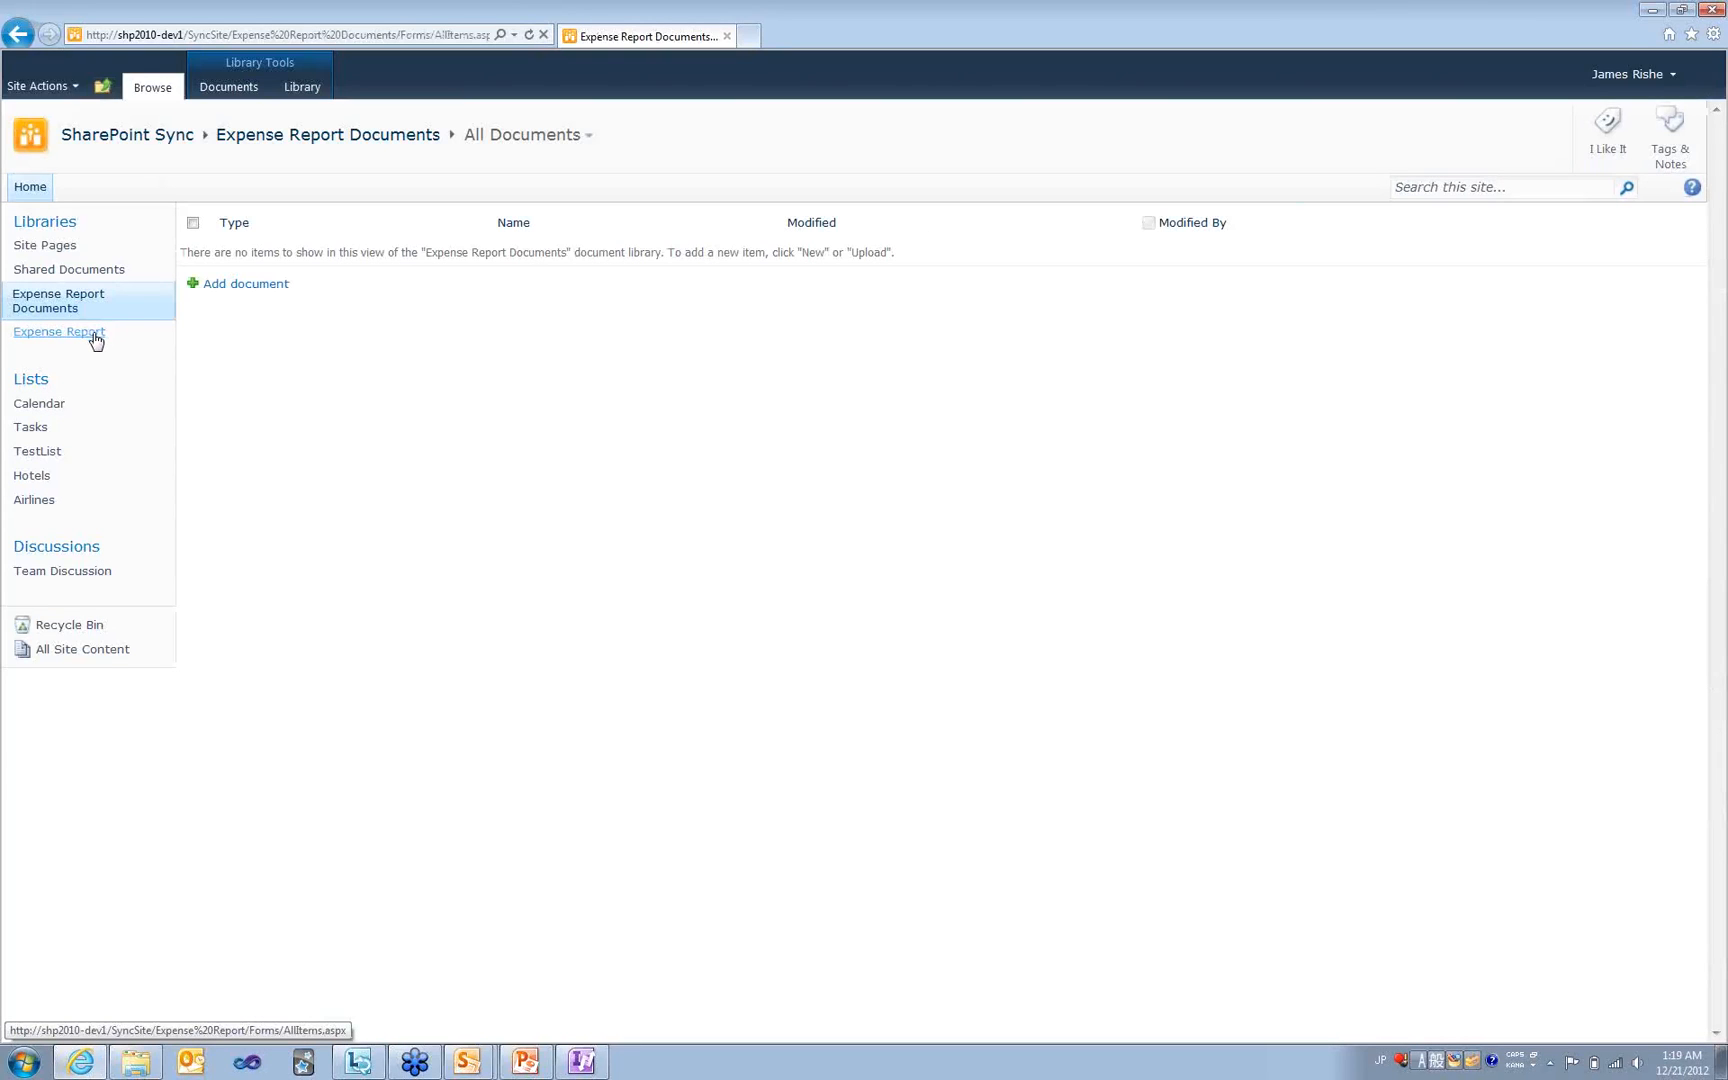
click(93, 338)
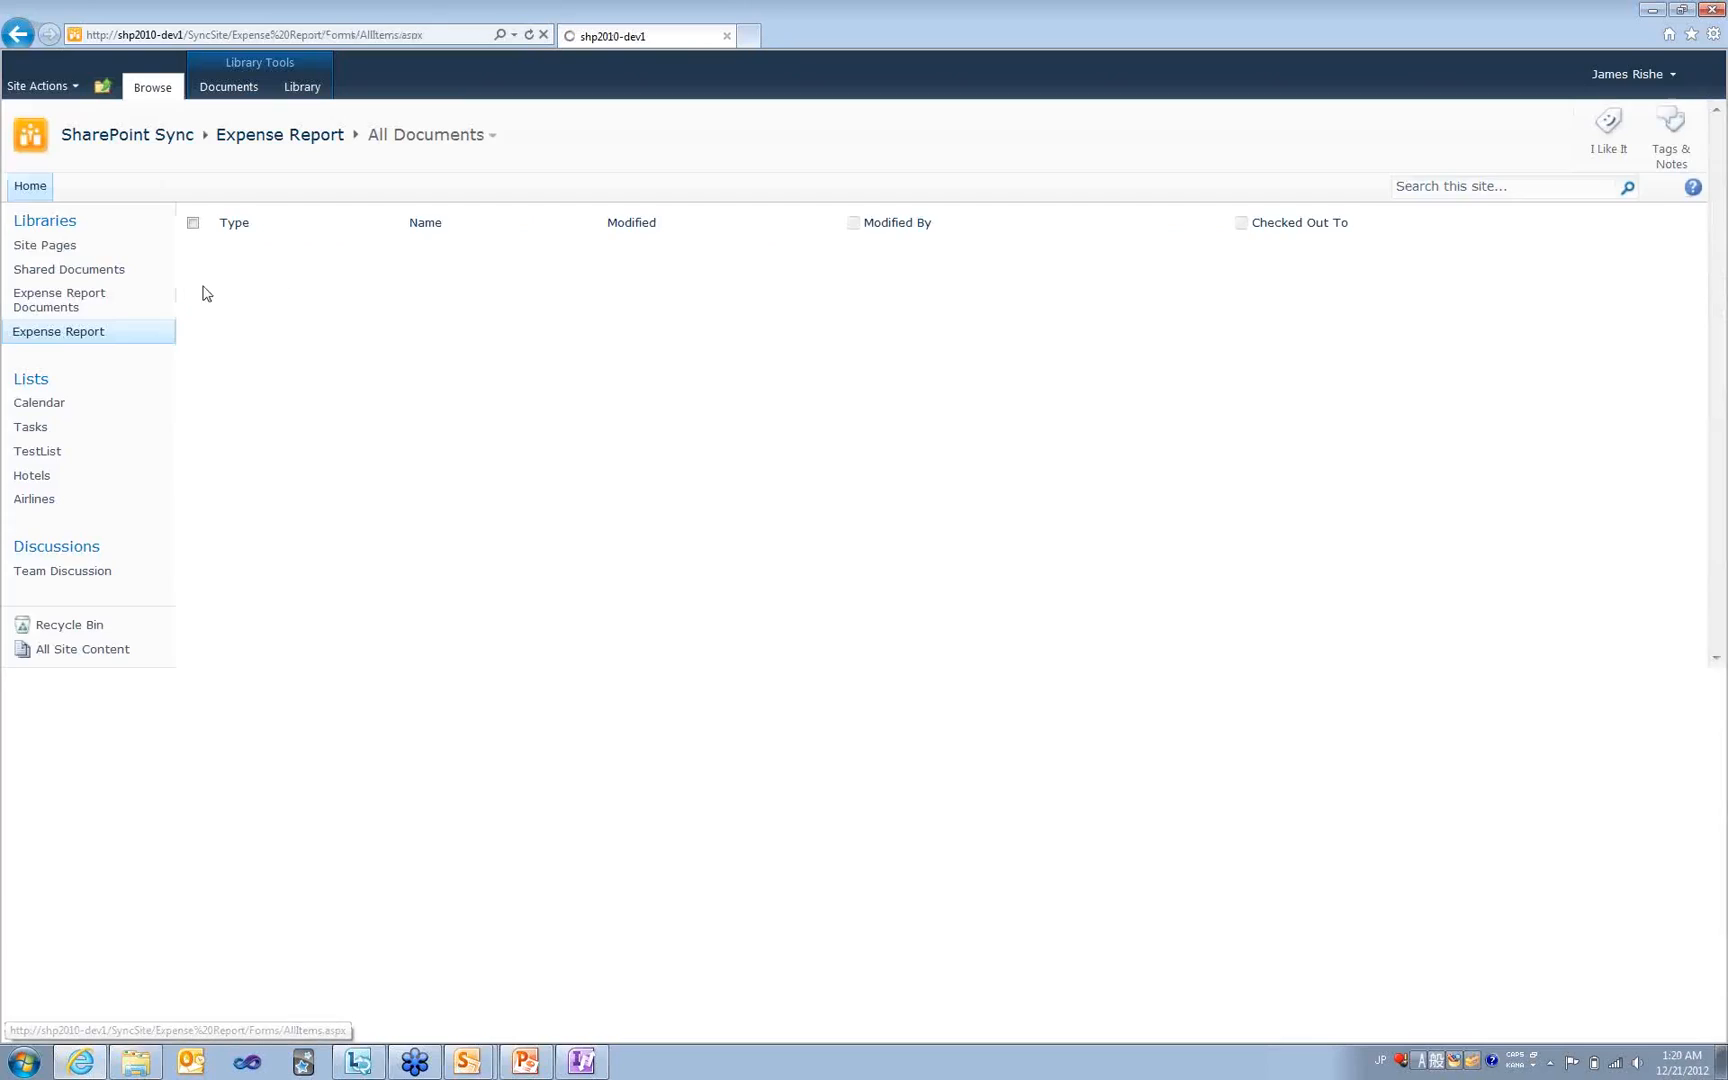
click(243, 285)
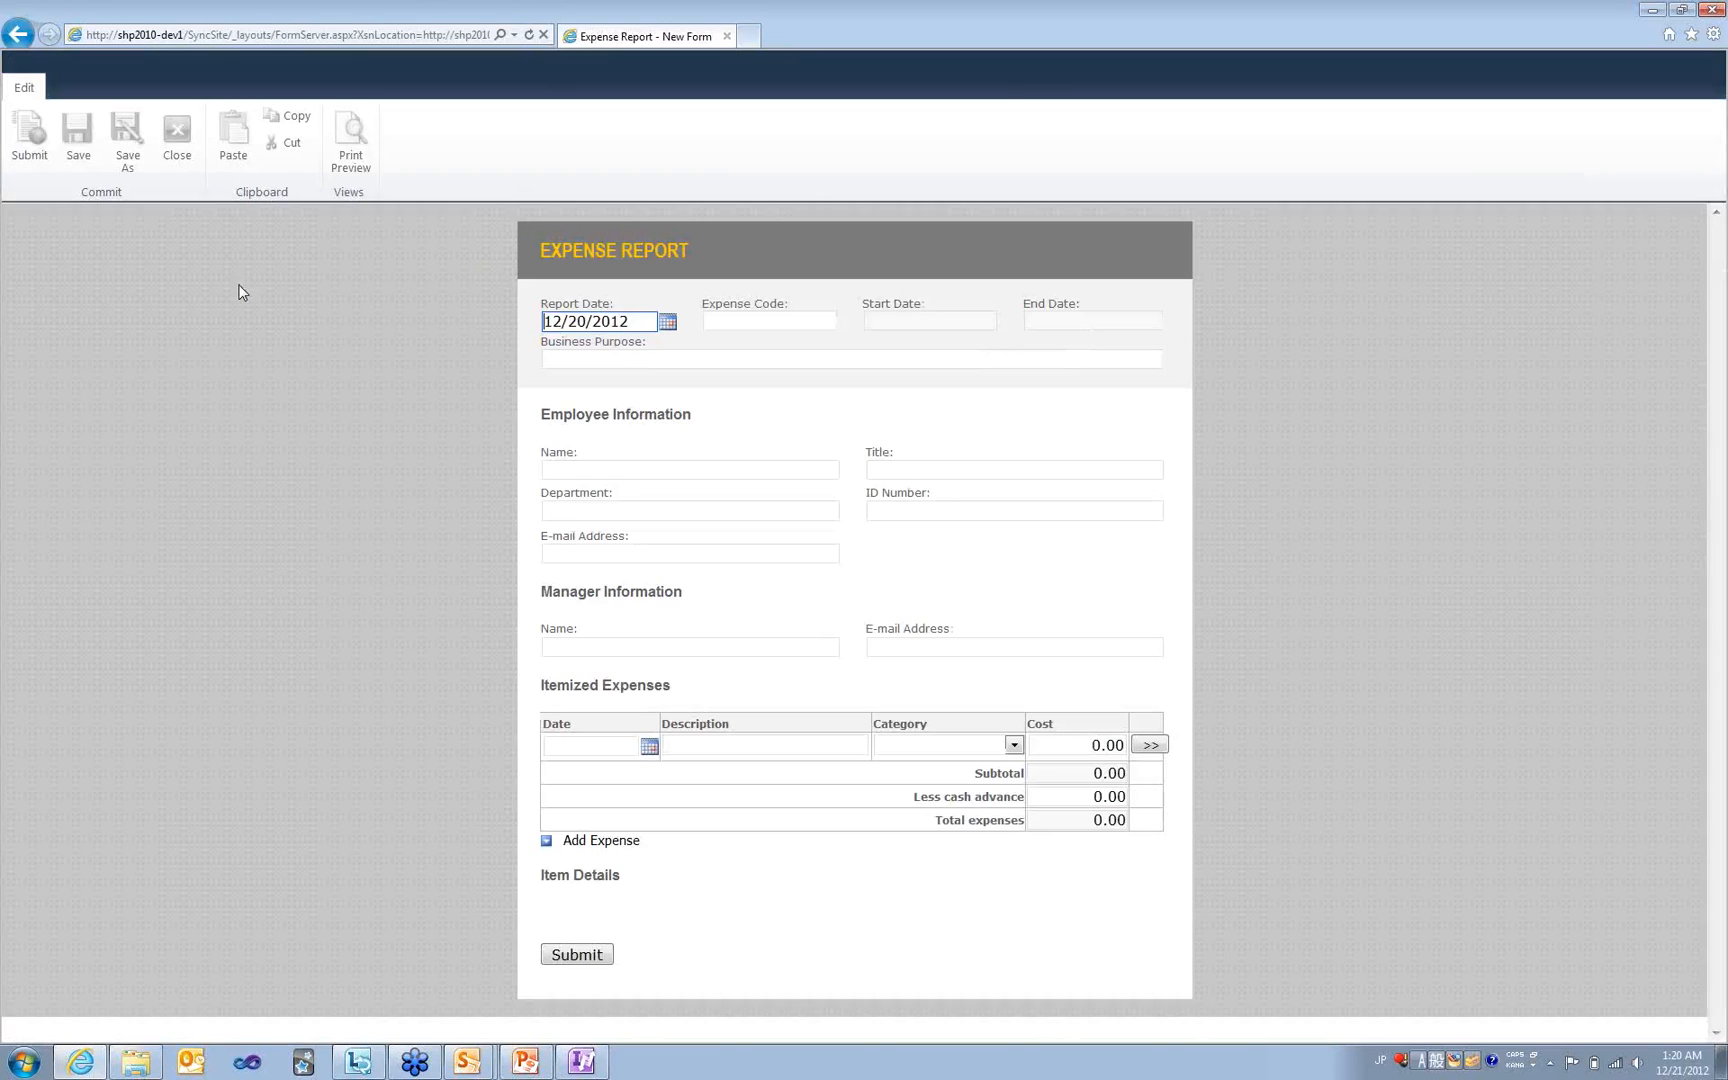
click(656, 469)
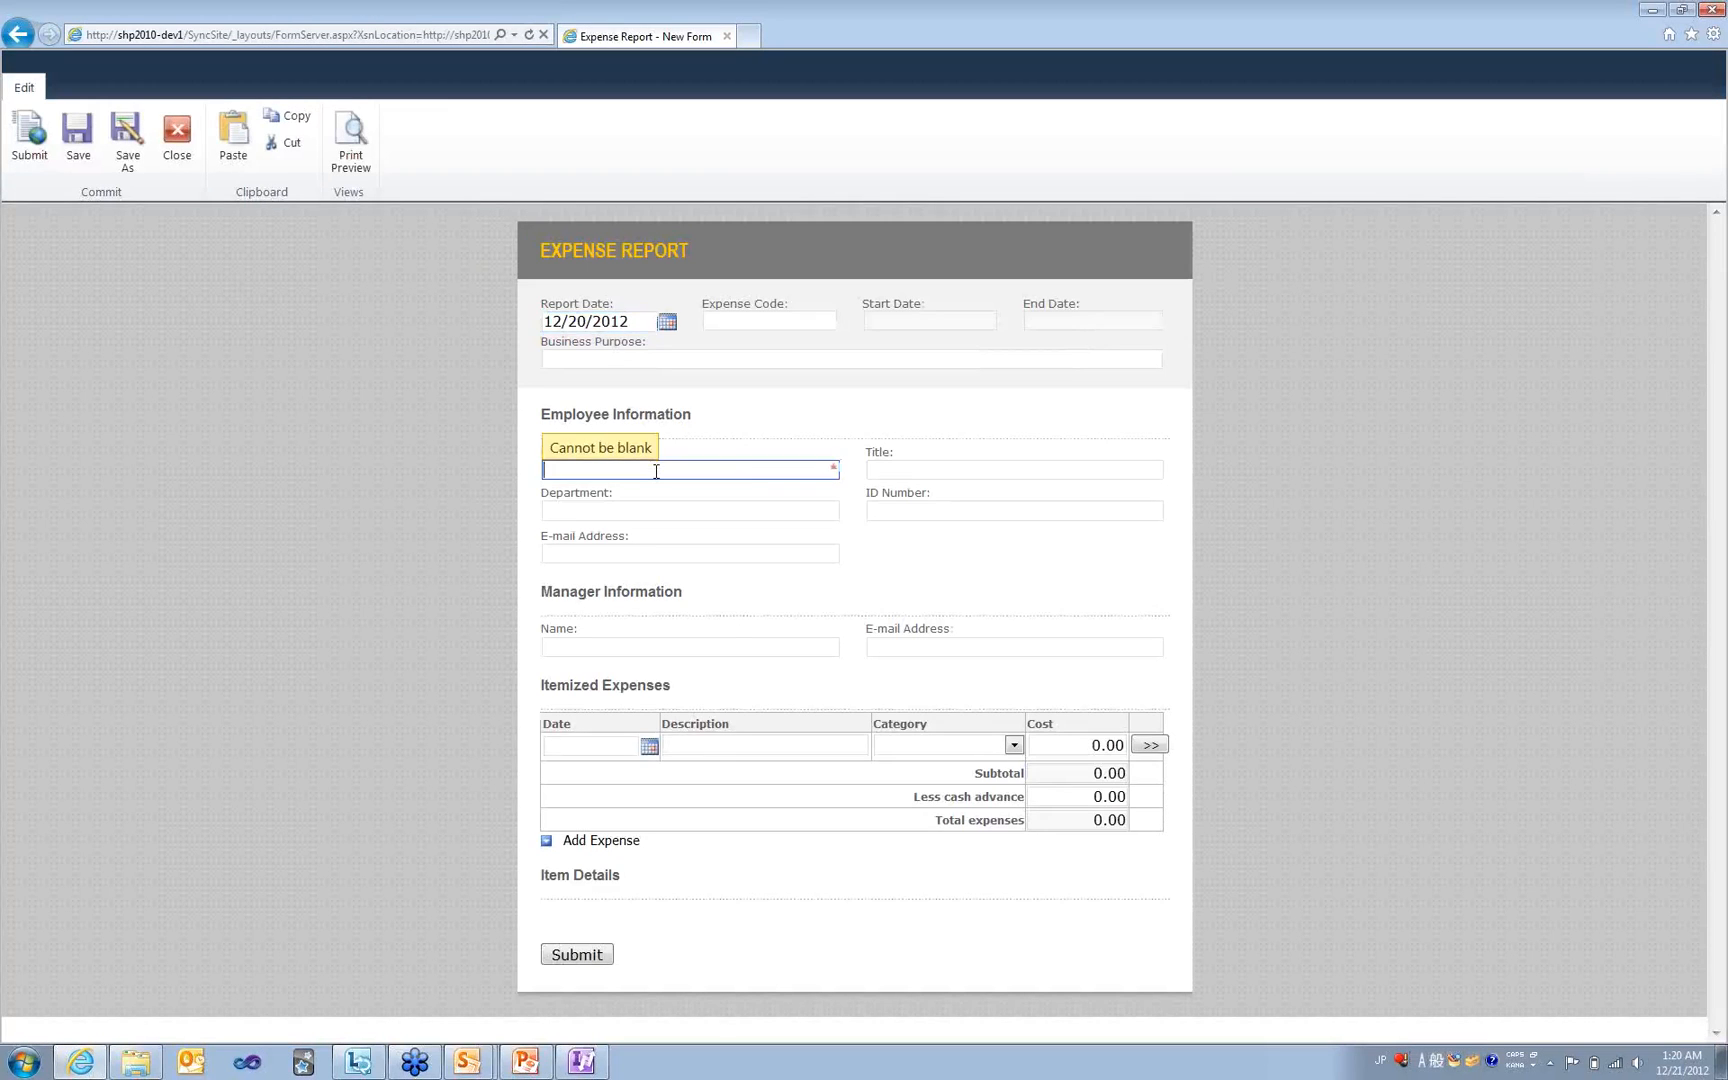
key(Tab)
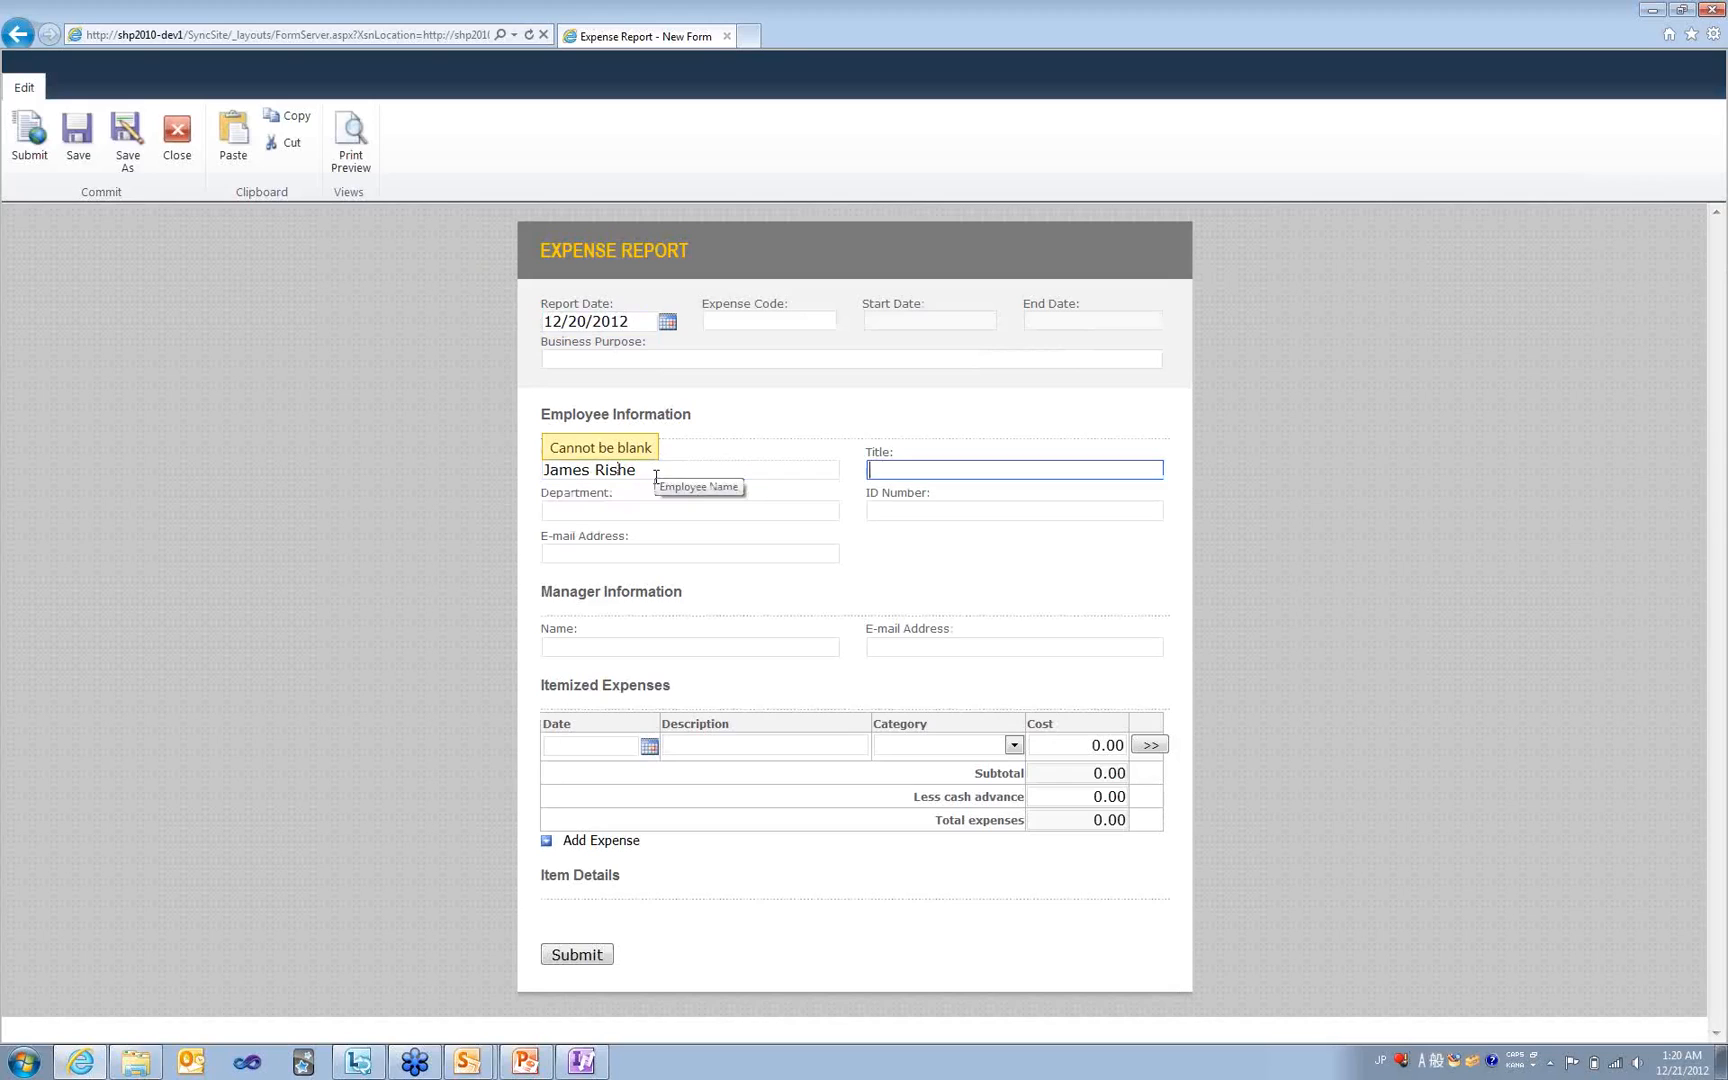
- Date the expense December 19, submit the report, and check the Expense Report Documents library
click(650, 746)
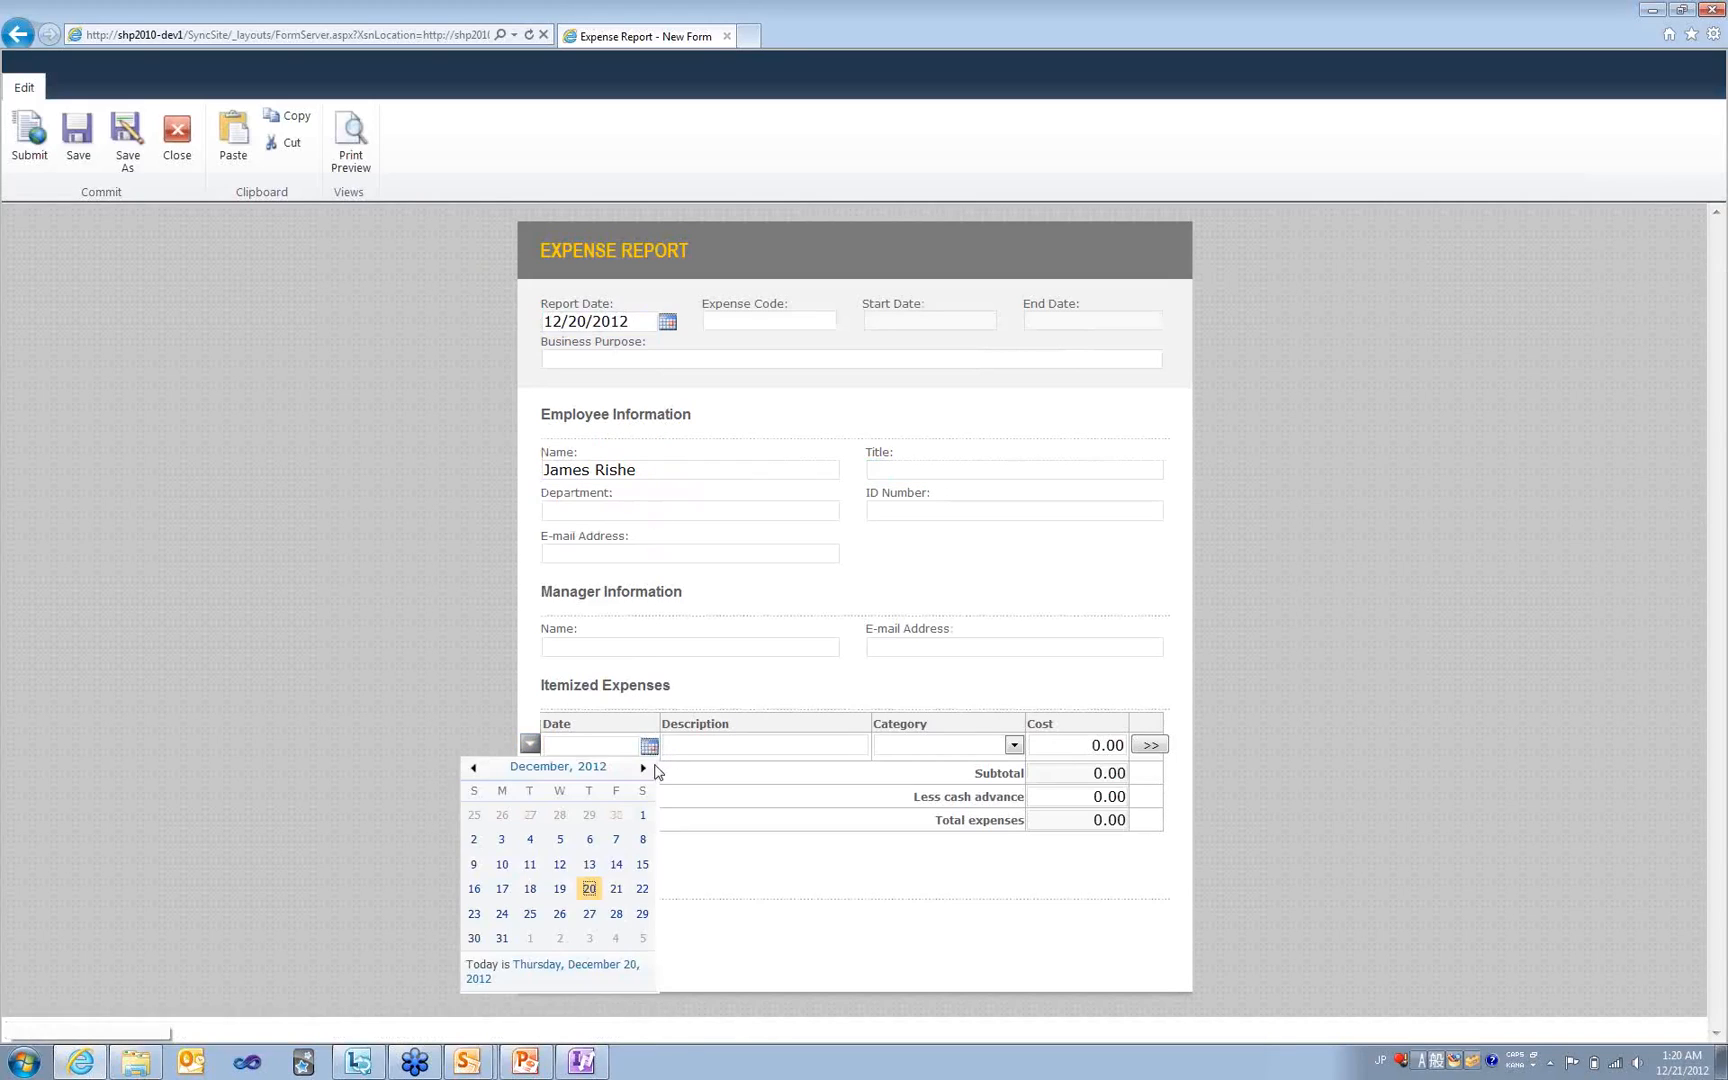
click(559, 893)
click(841, 746)
click(561, 956)
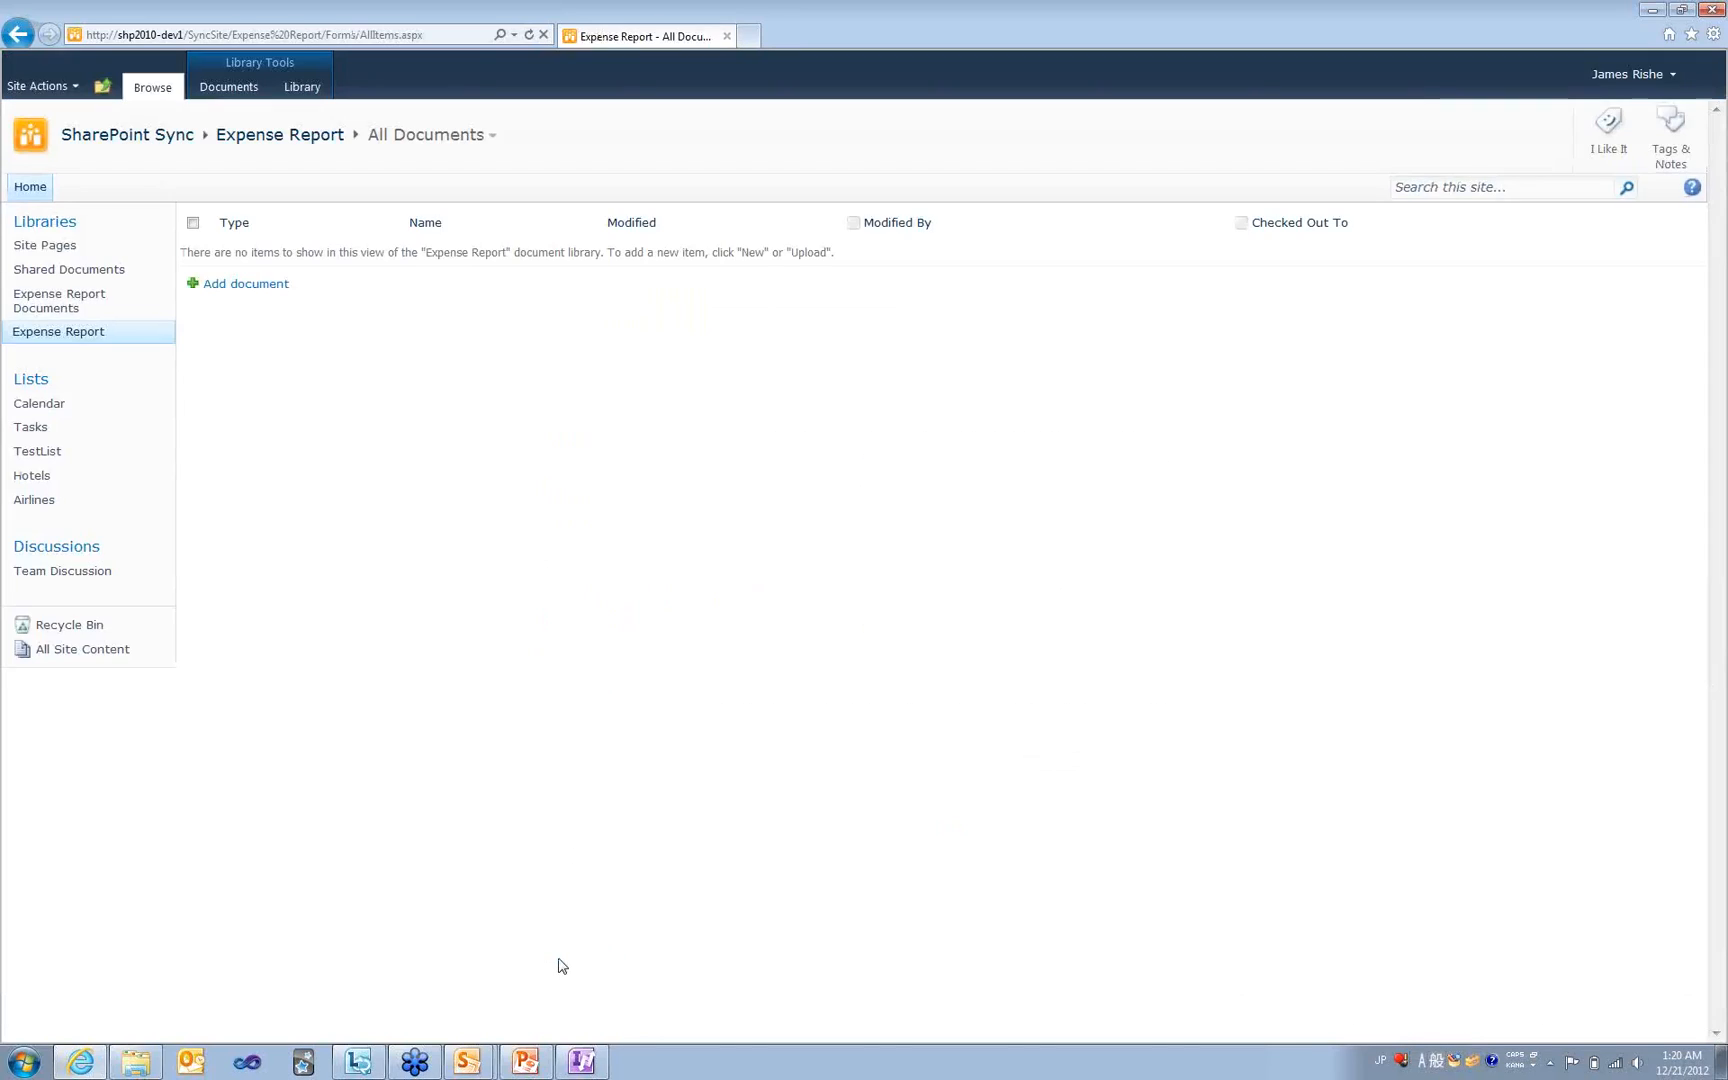
click(62, 312)
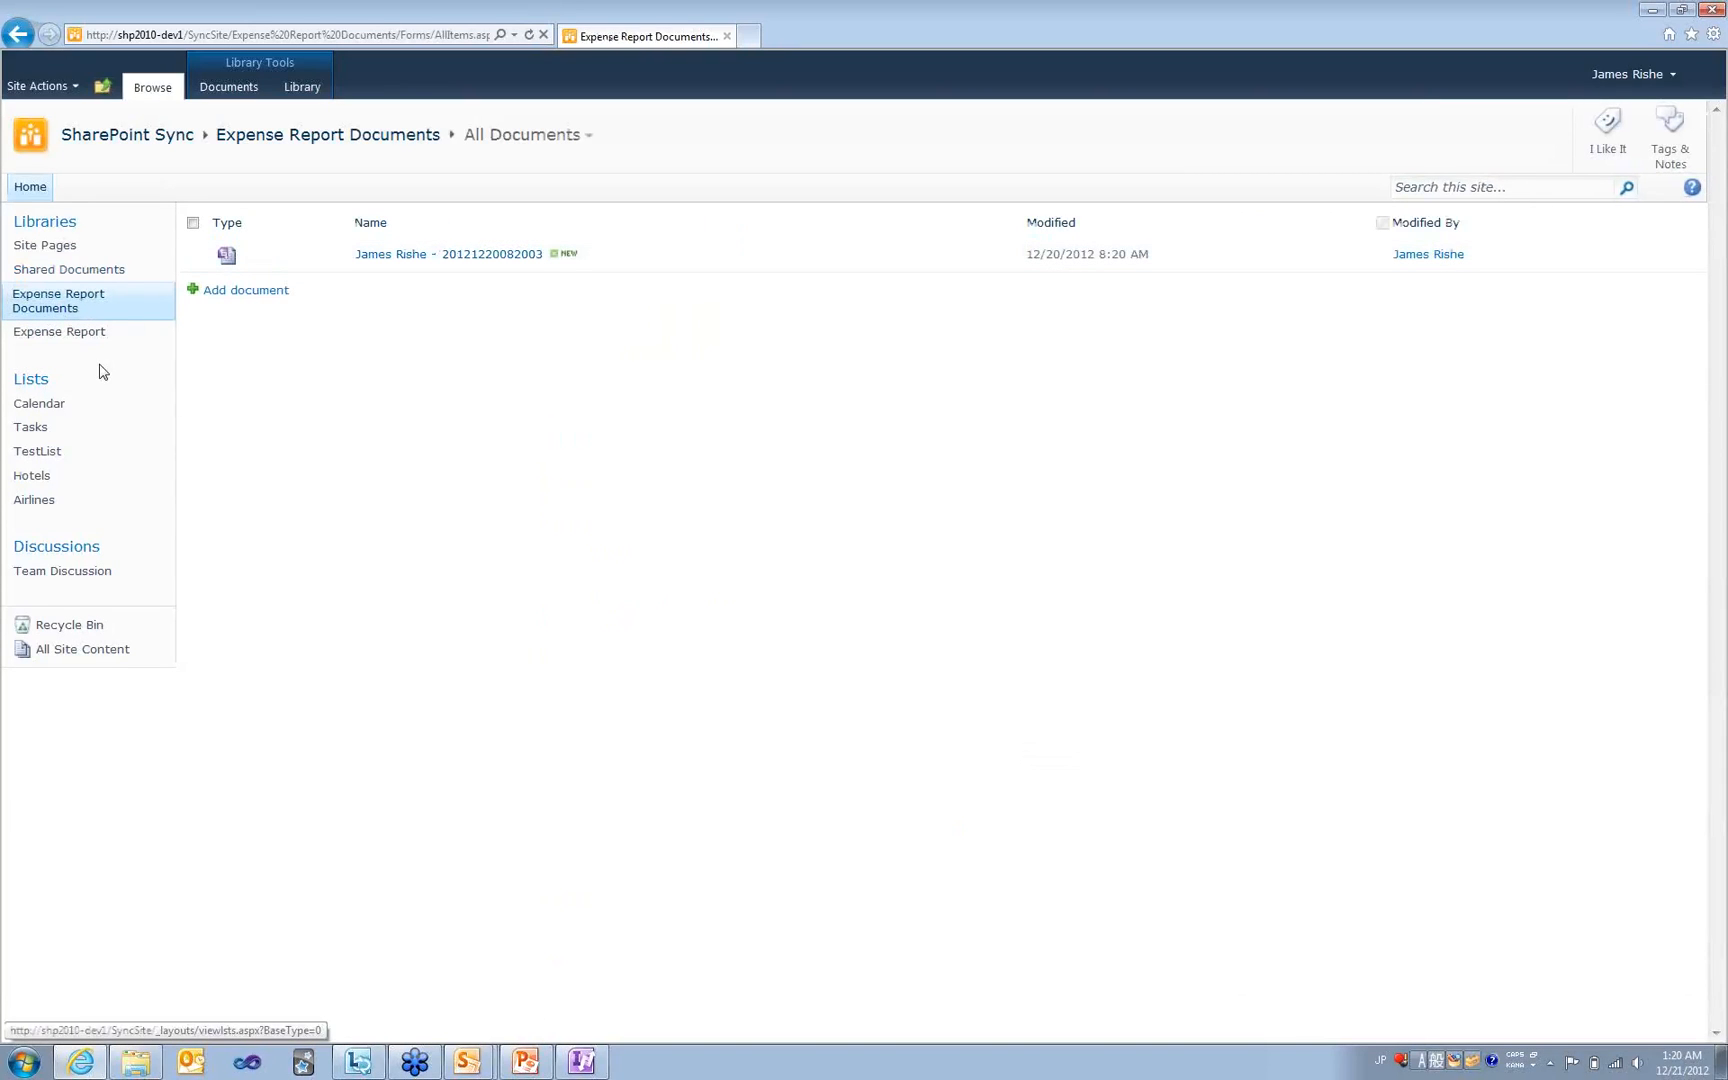
click(75, 338)
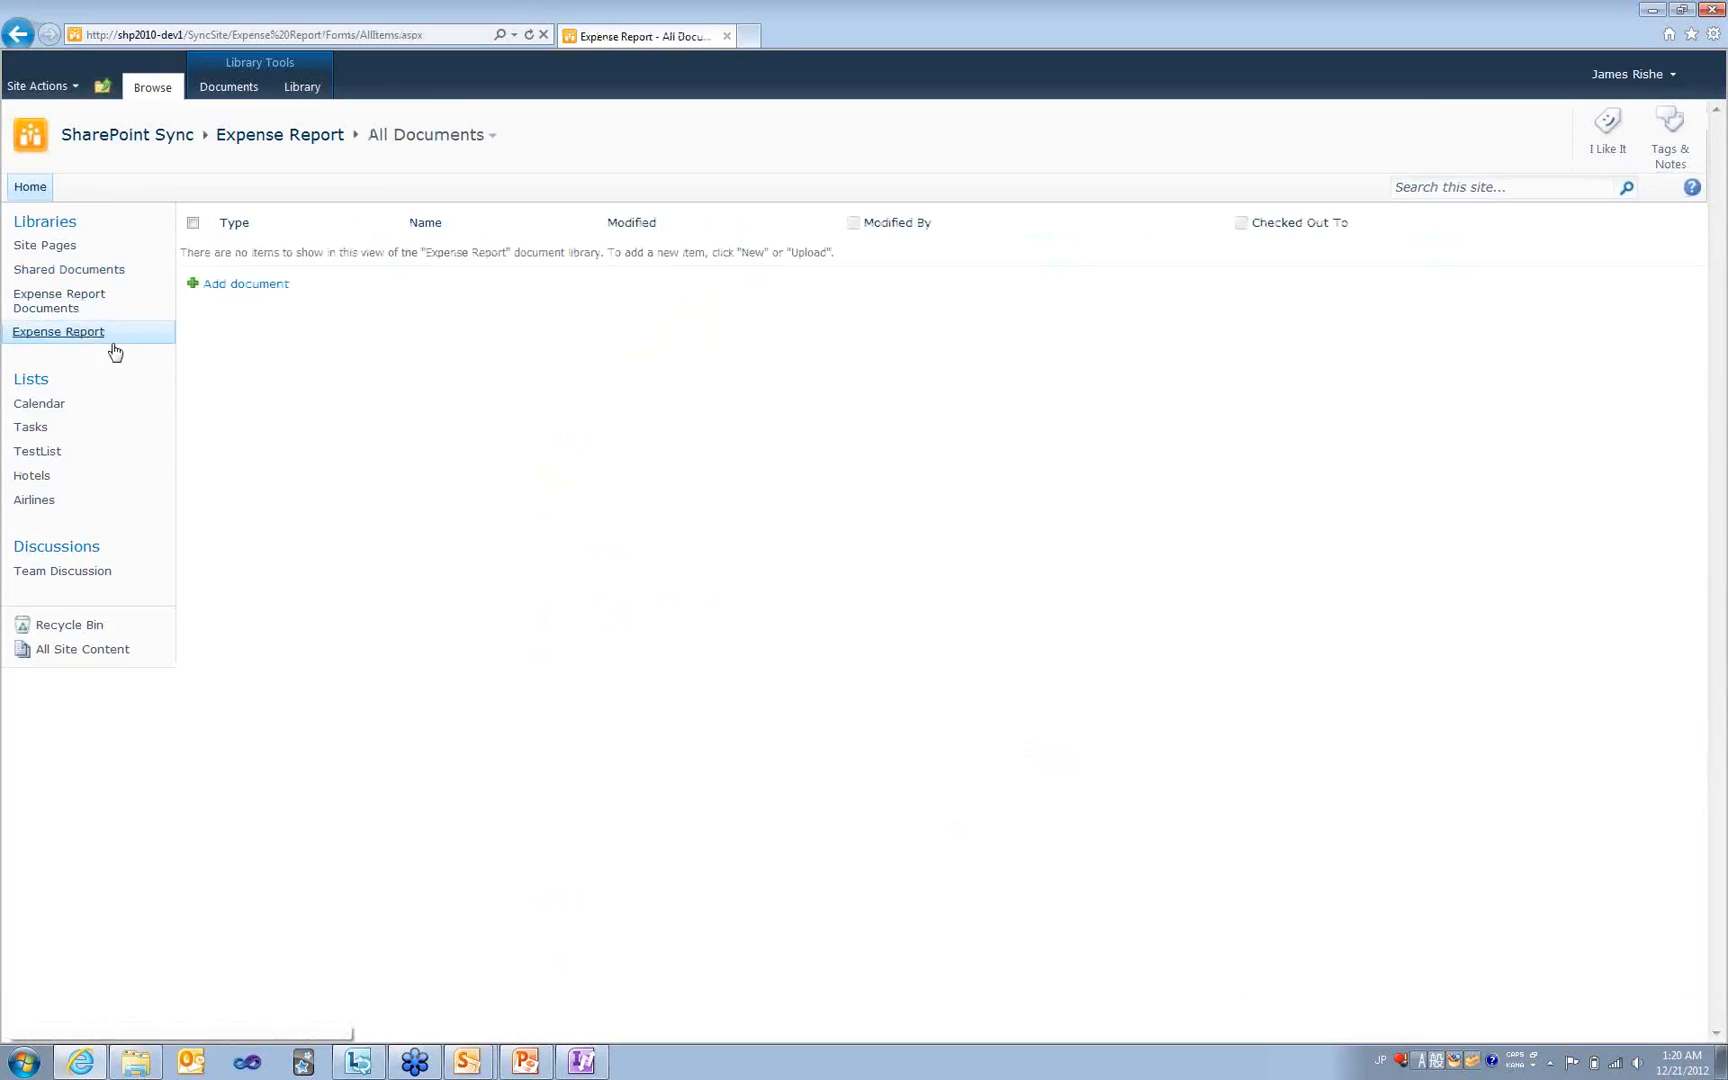
- Start a new form with the employee's name and an Airfare expense dated December 18
click(217, 285)
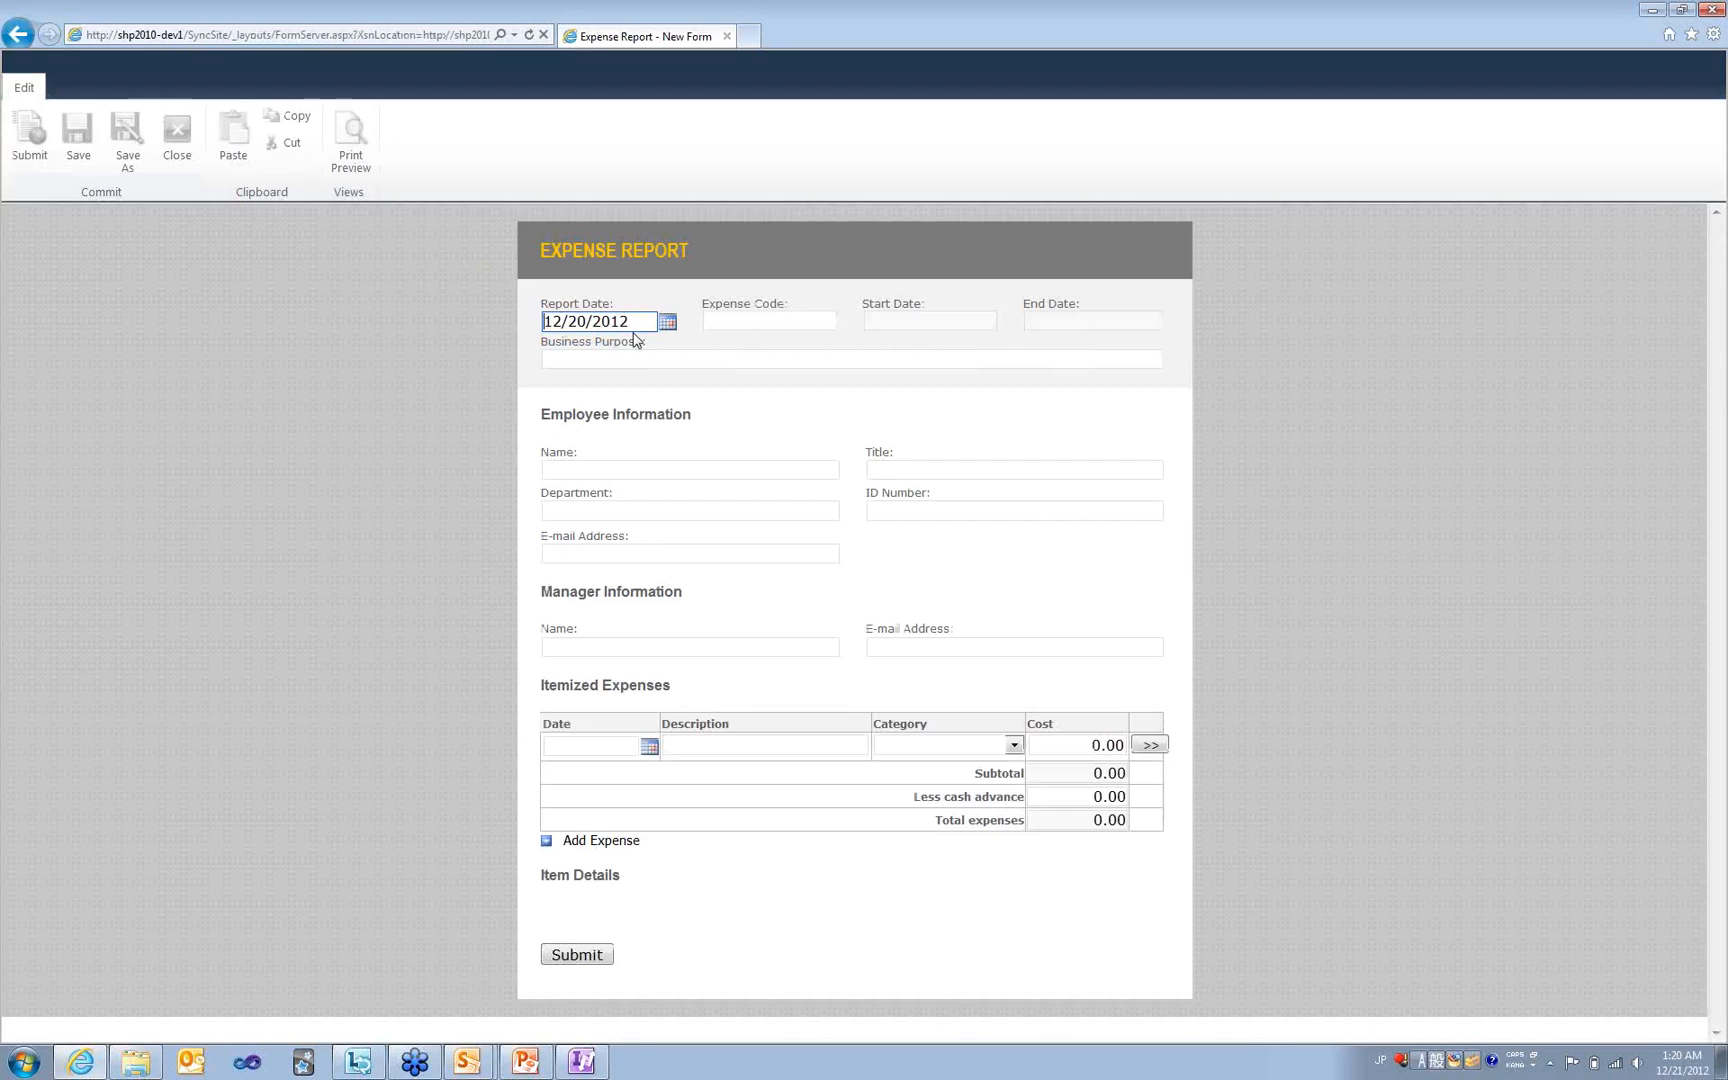
click(604, 470)
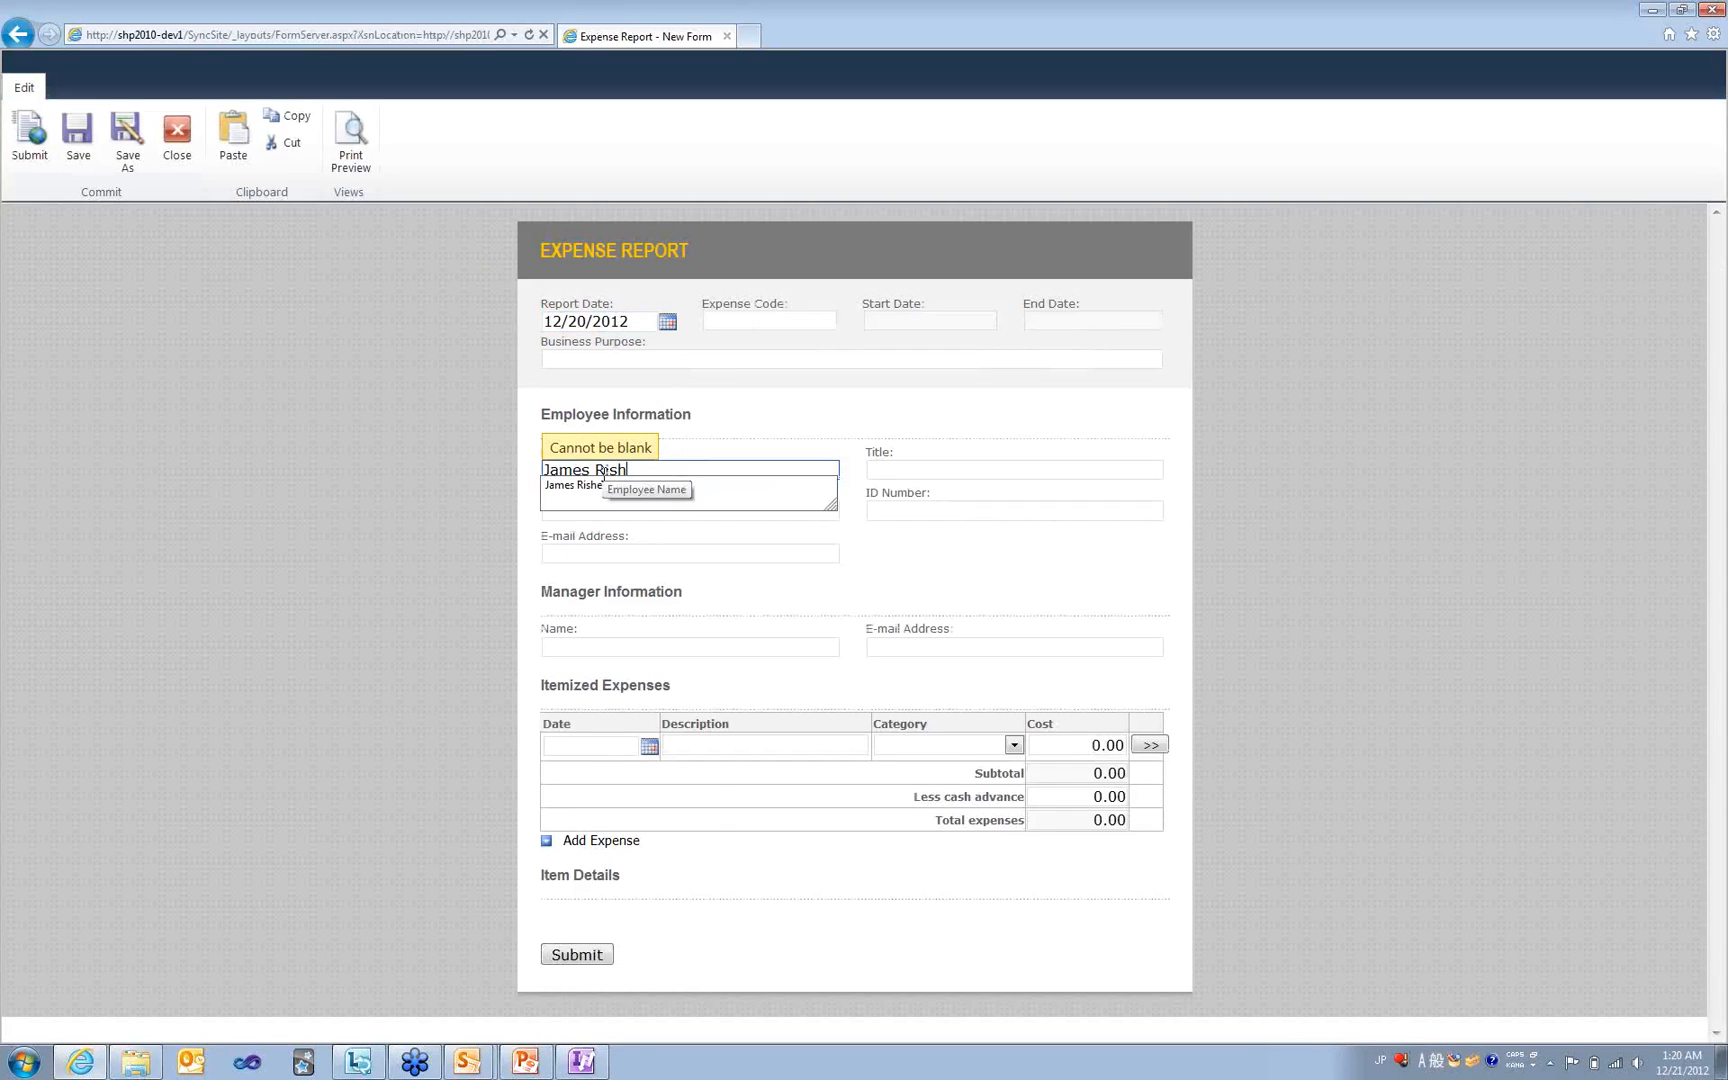
click(575, 485)
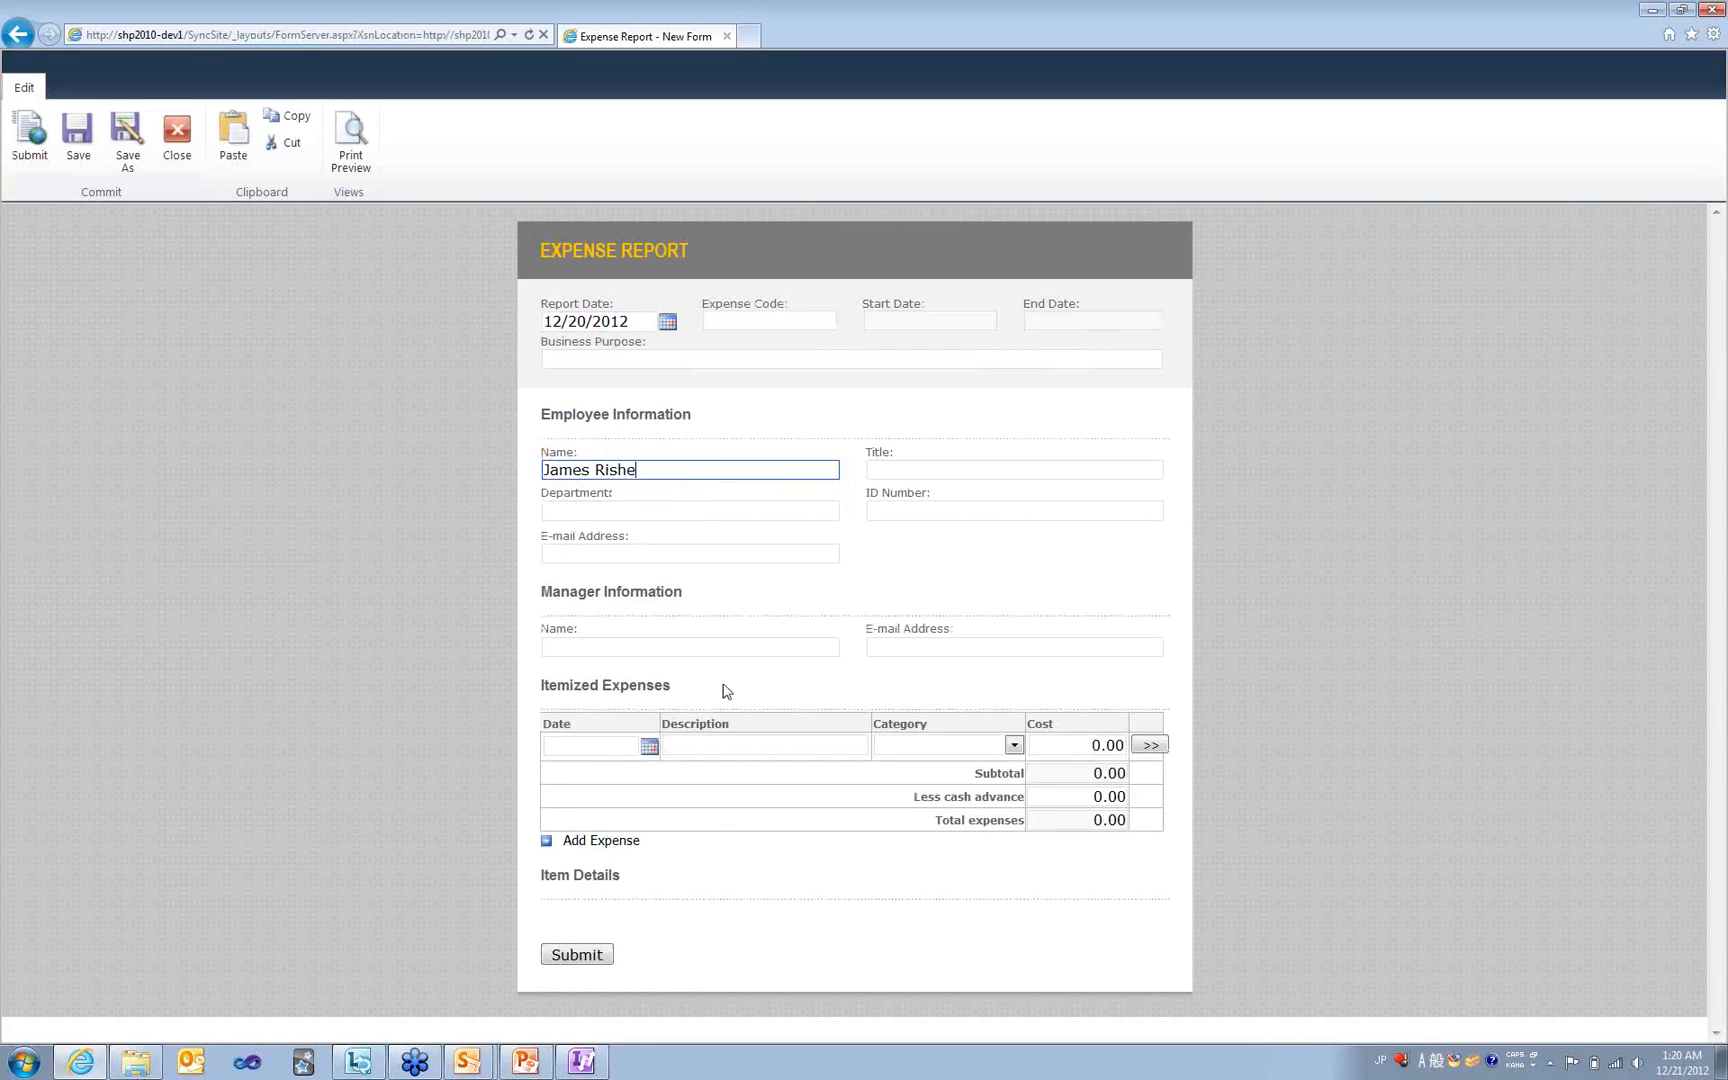
click(649, 747)
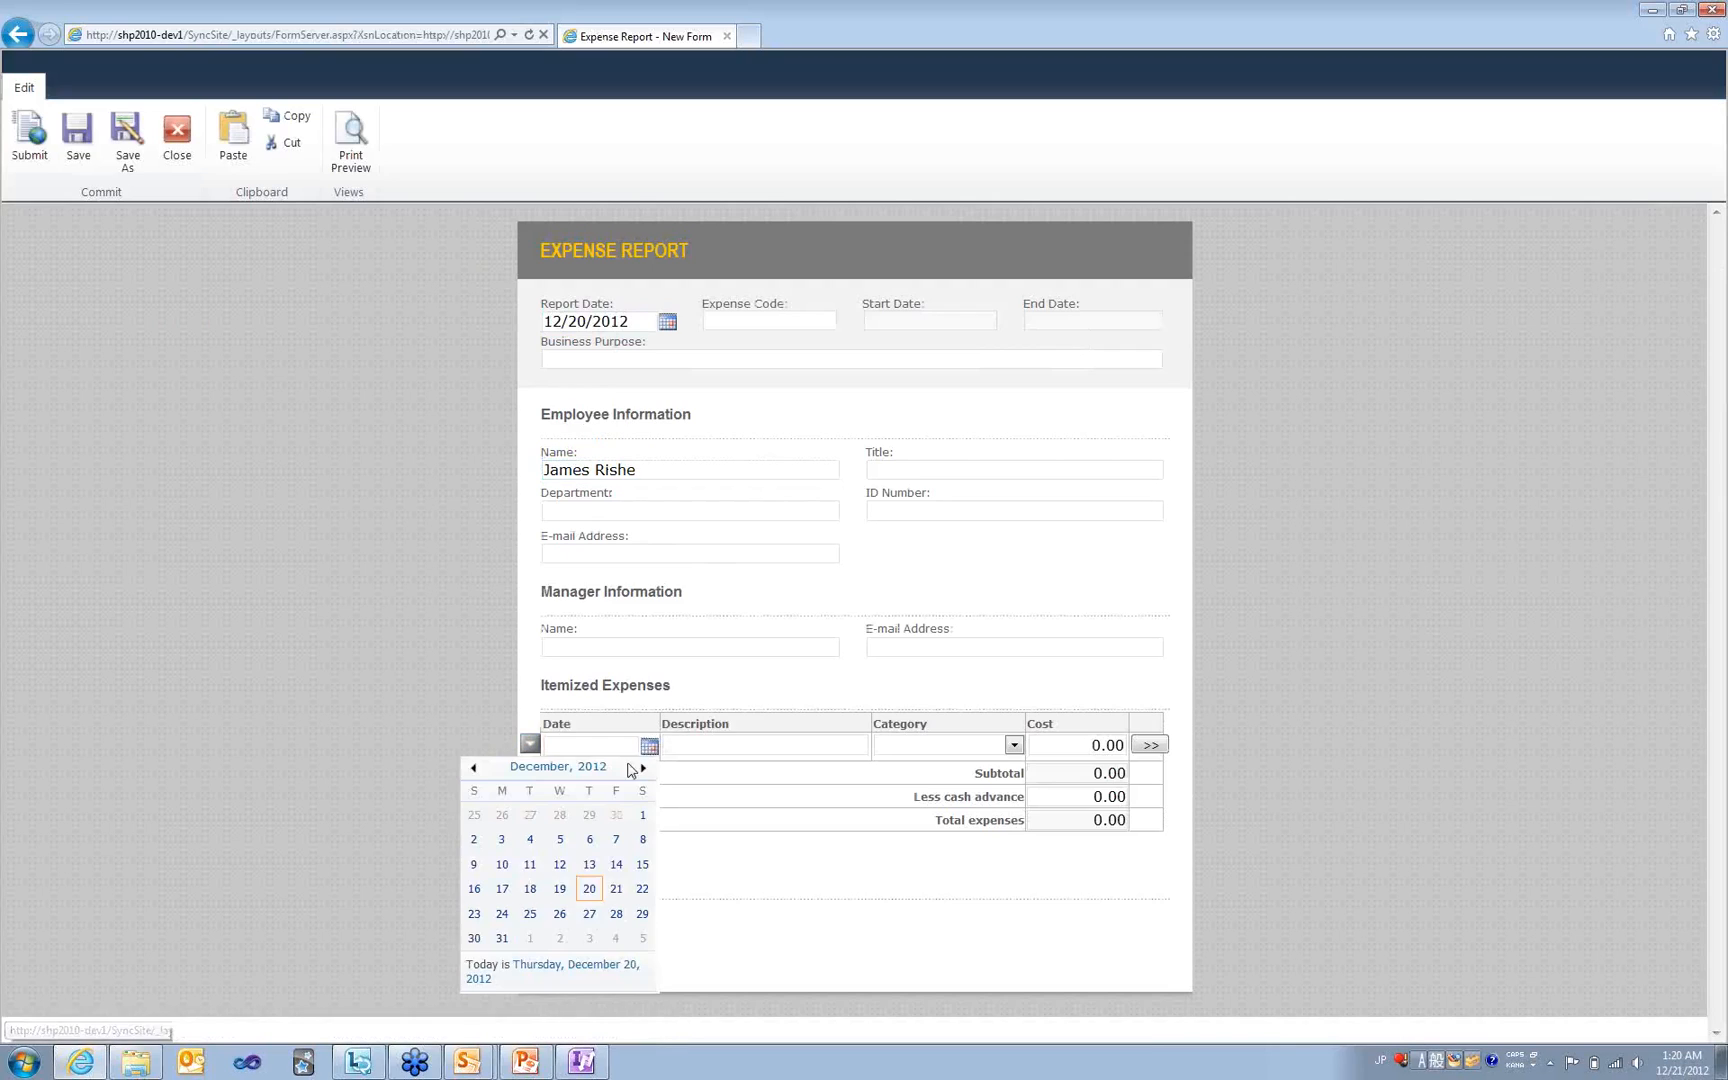
click(530, 888)
click(787, 744)
text(A)
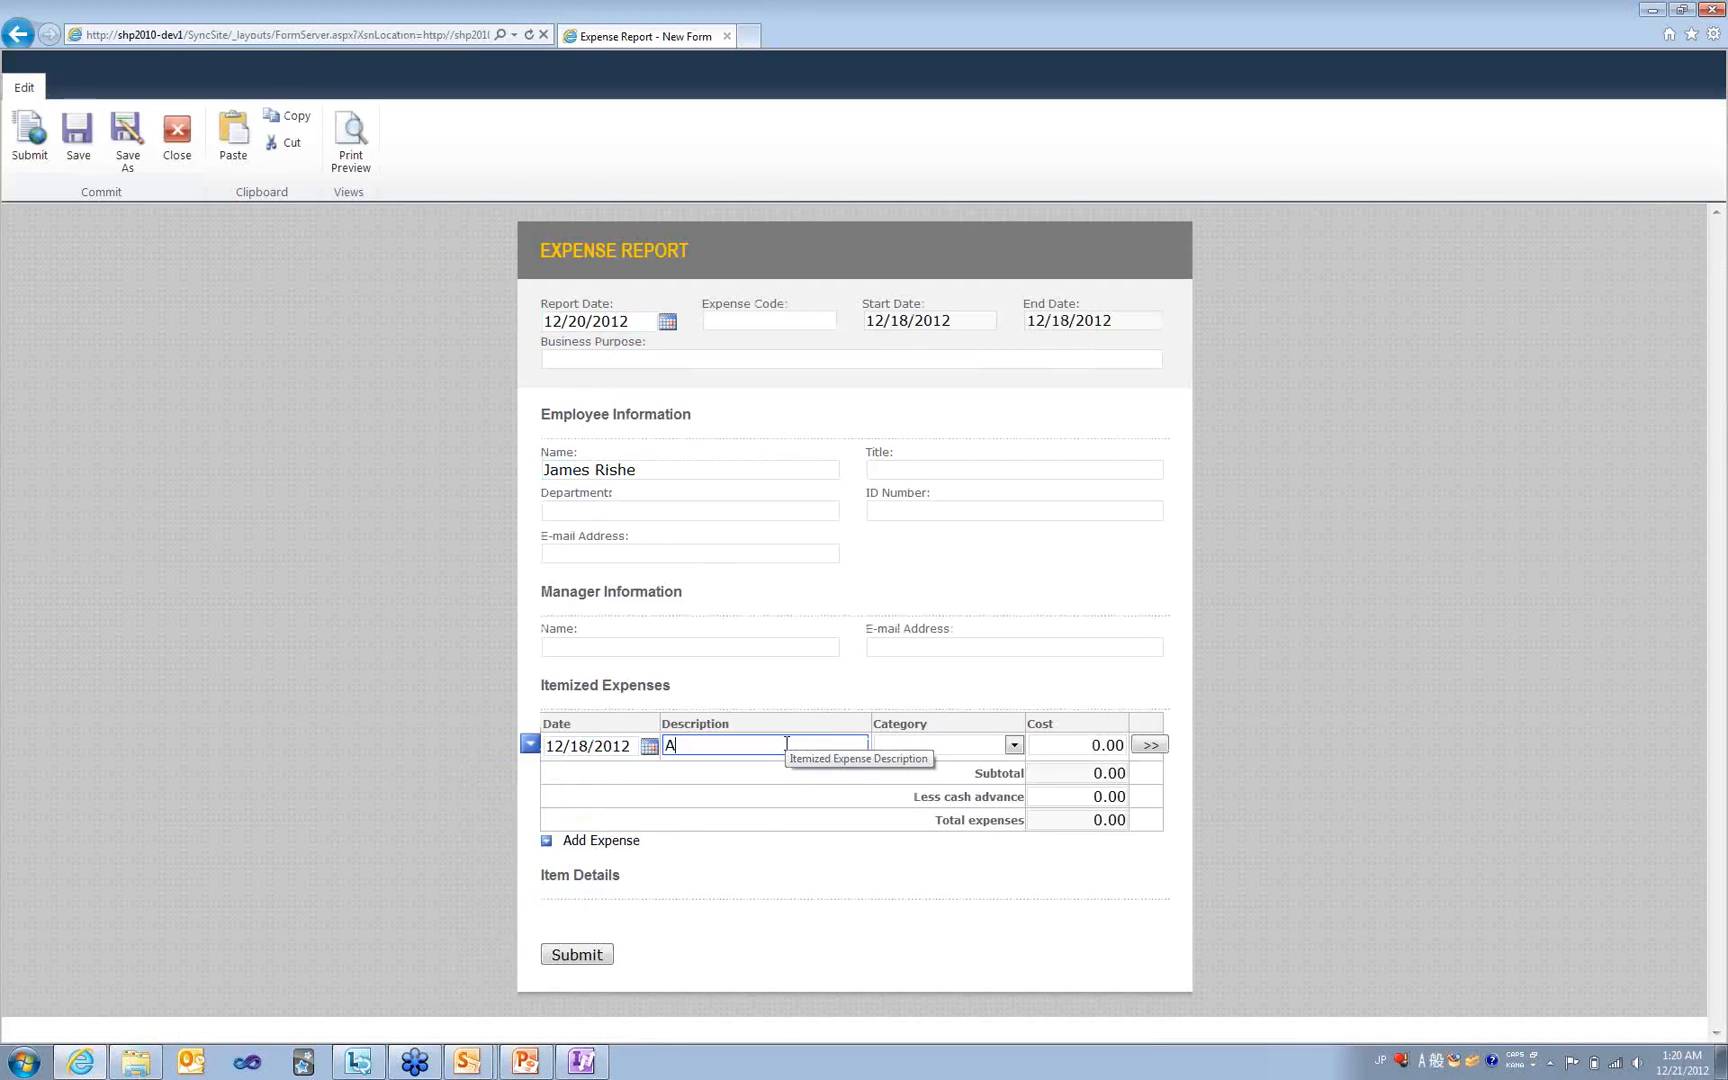
text(irfare)
- Categorize Airfare as Transportation costing 200, submit, and open Expense Report Documents
click(975, 750)
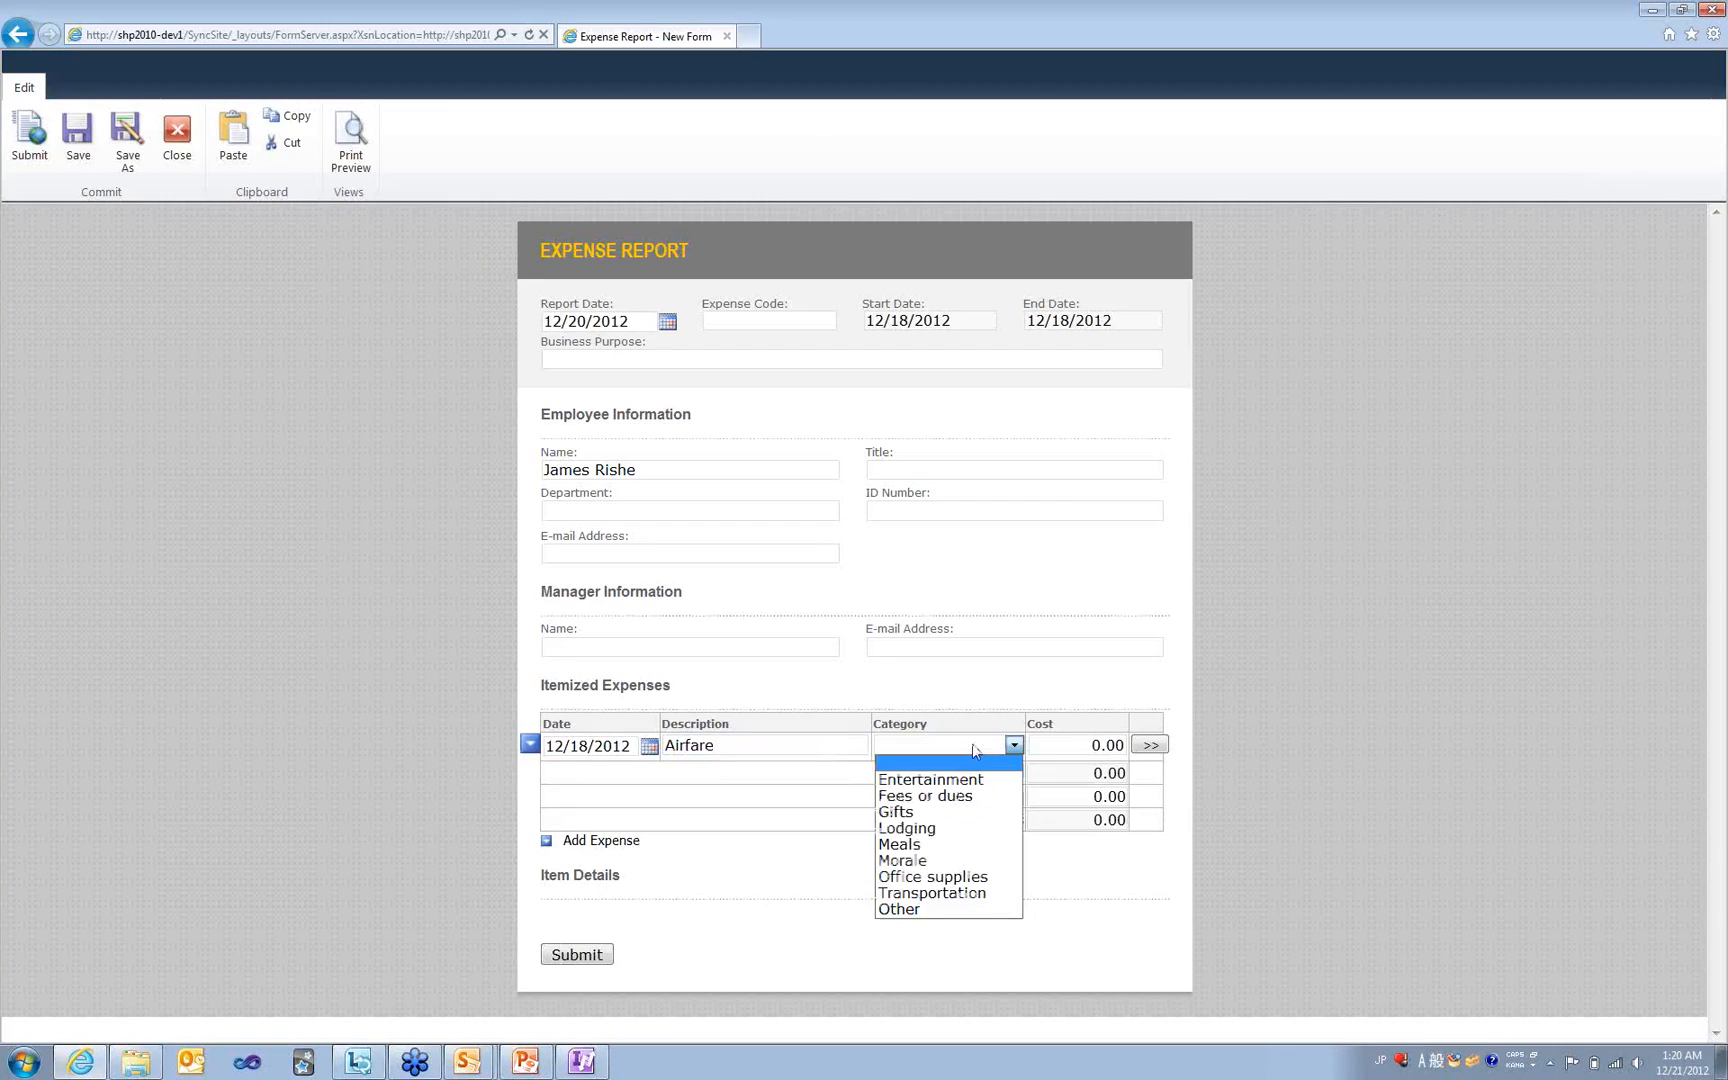
click(938, 893)
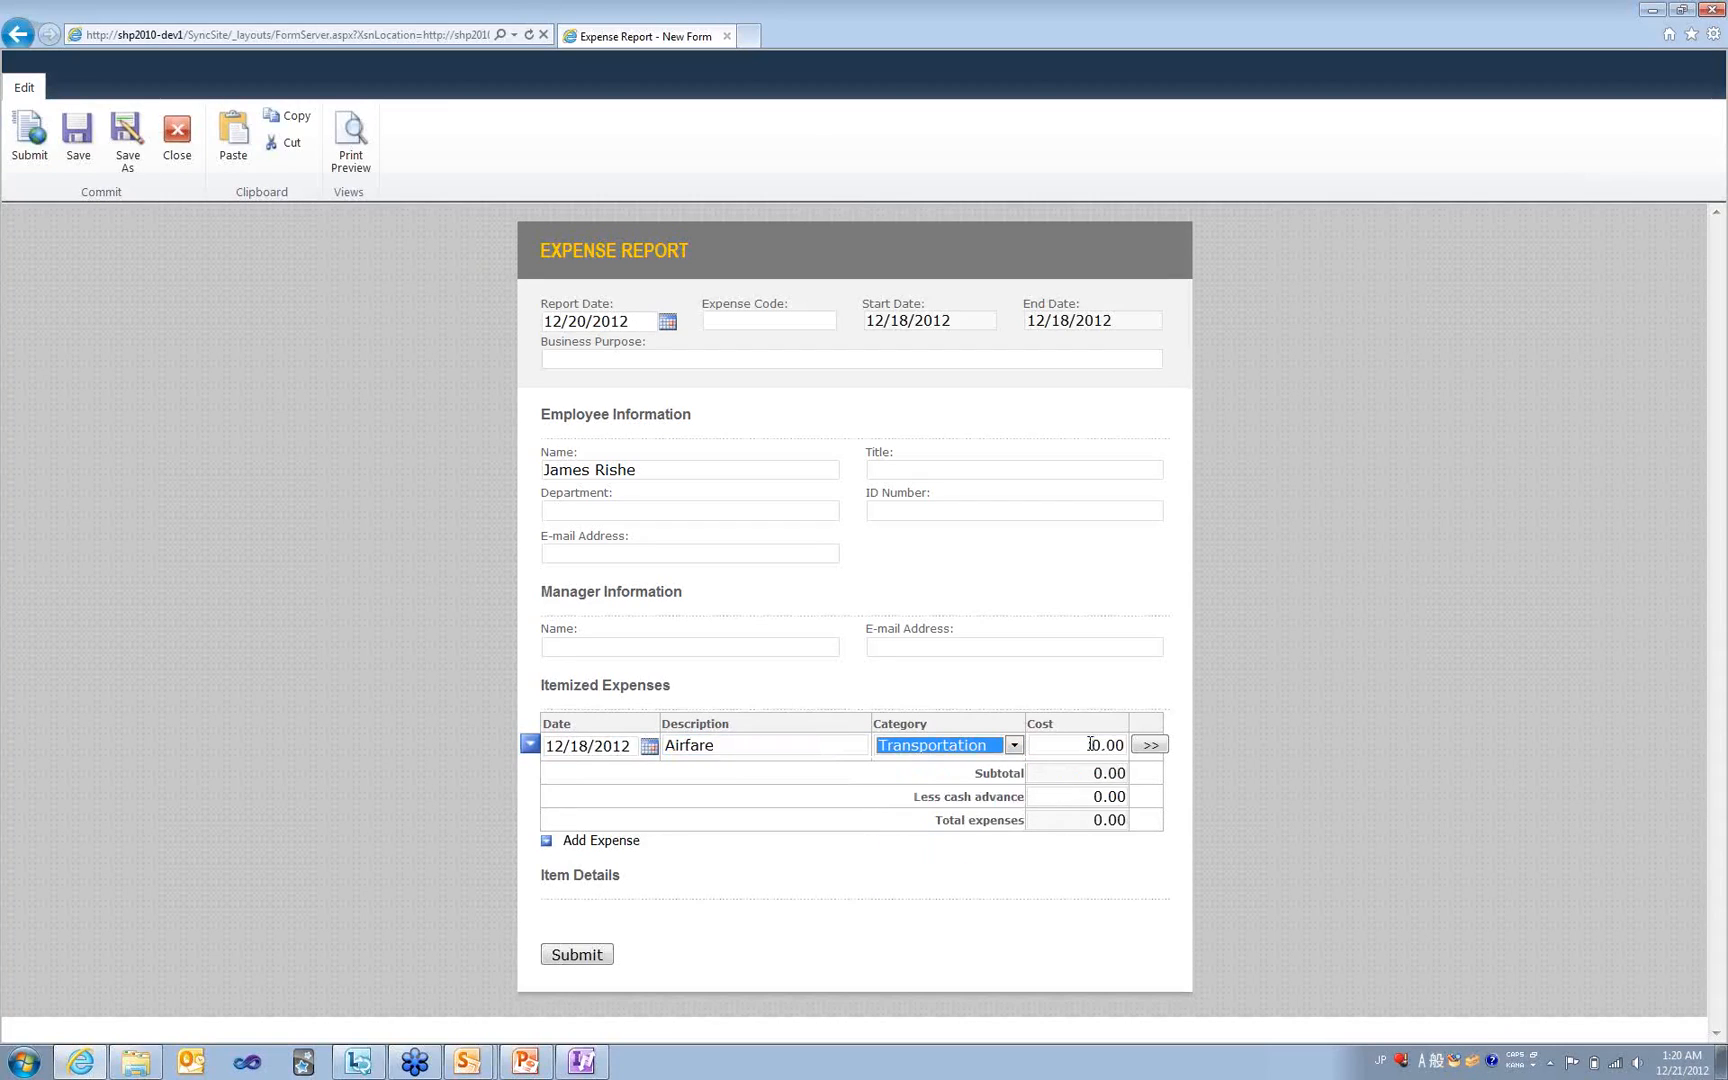
click(1090, 744)
text(20)
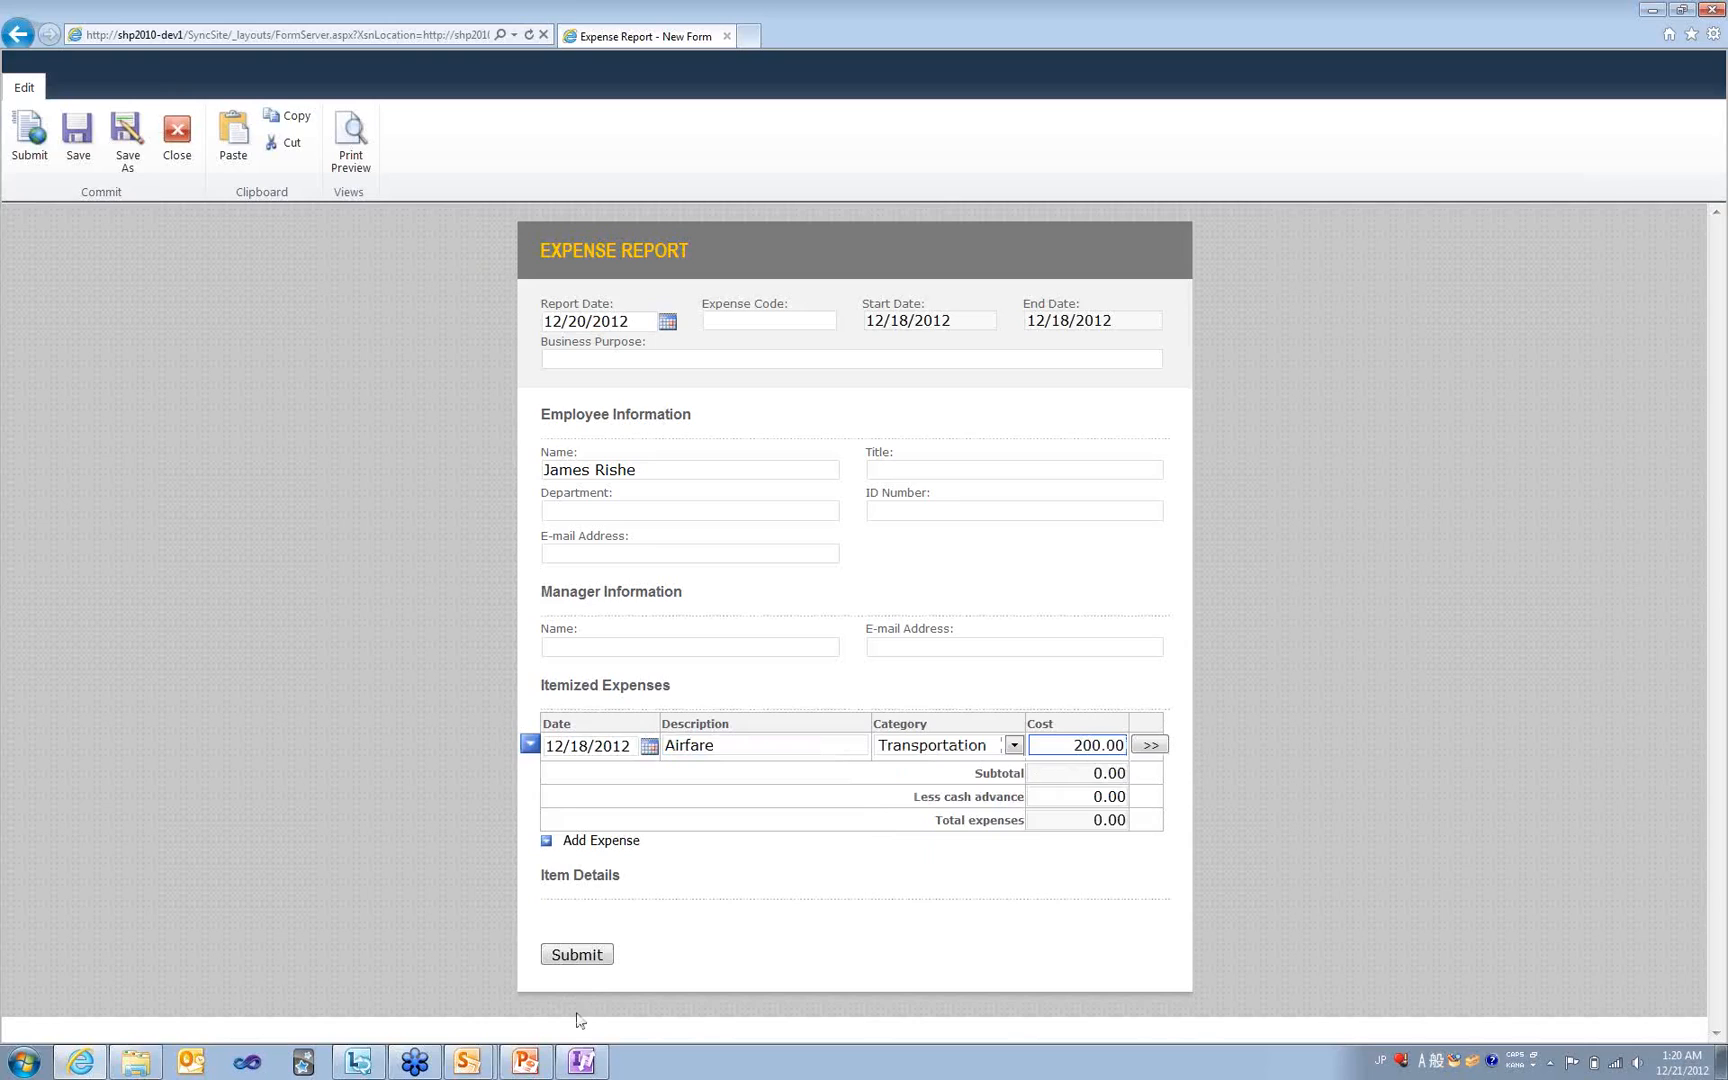
click(577, 956)
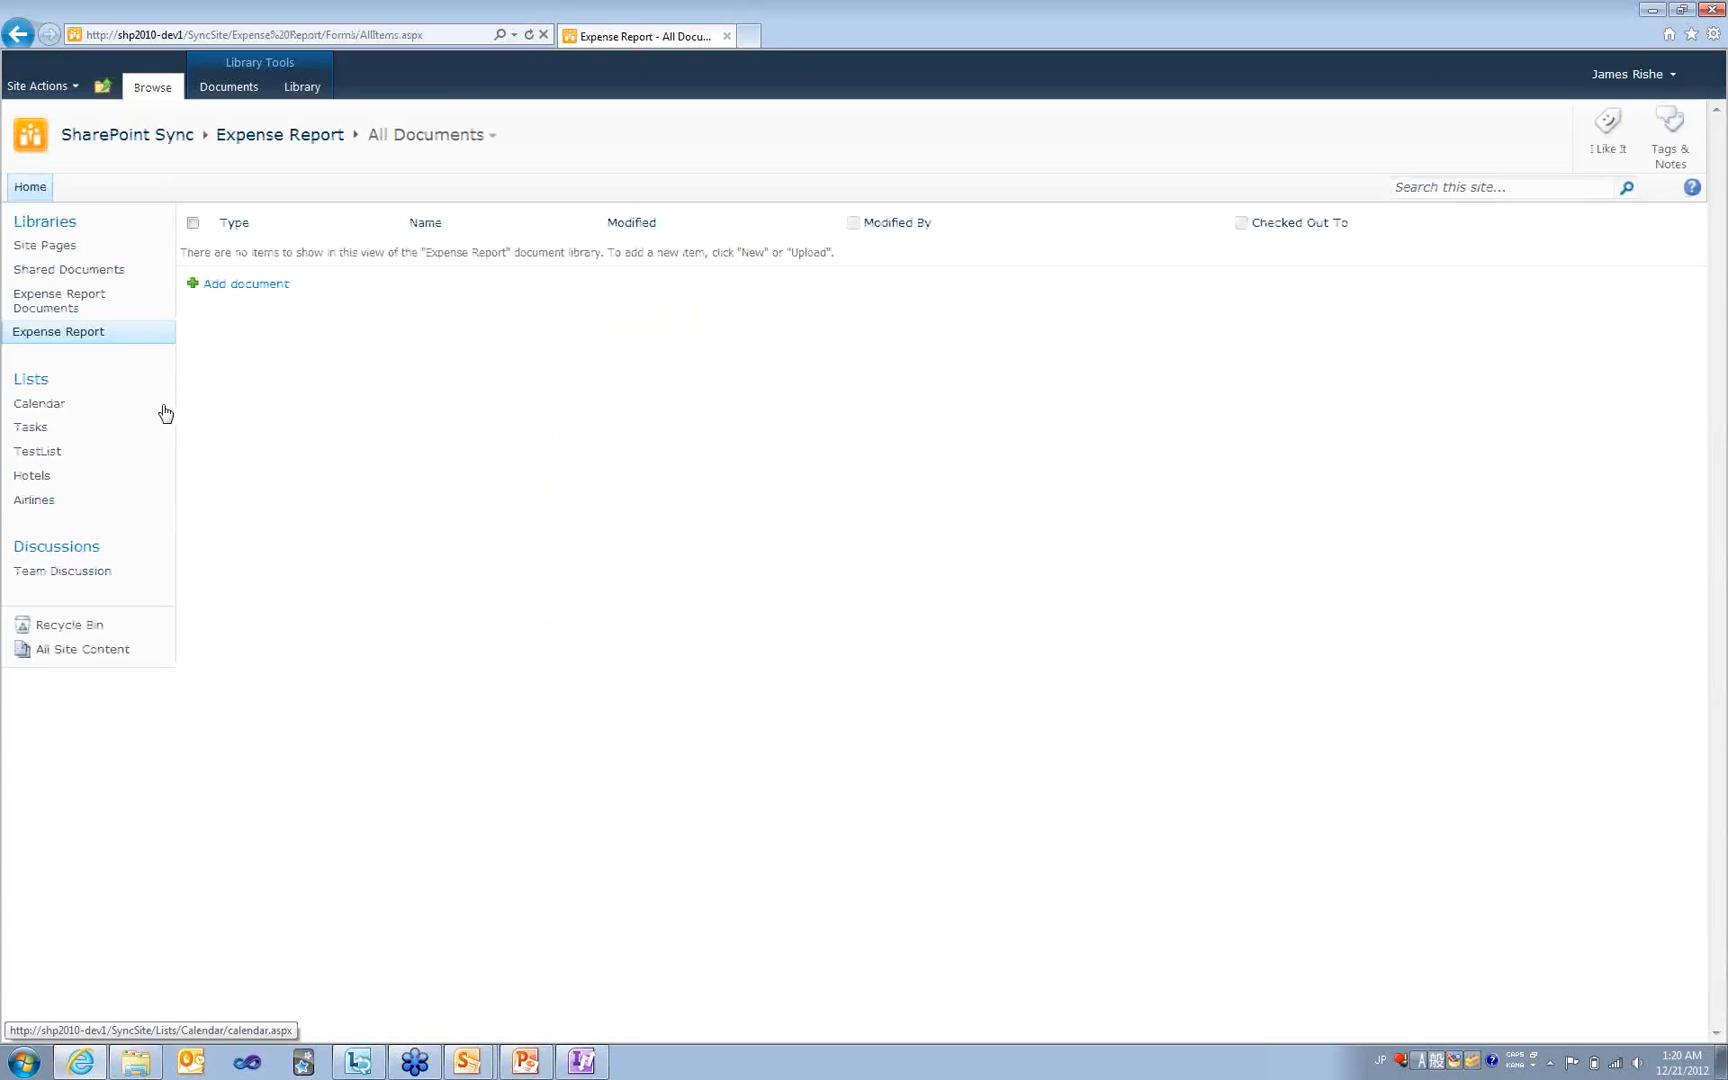
click(83, 309)
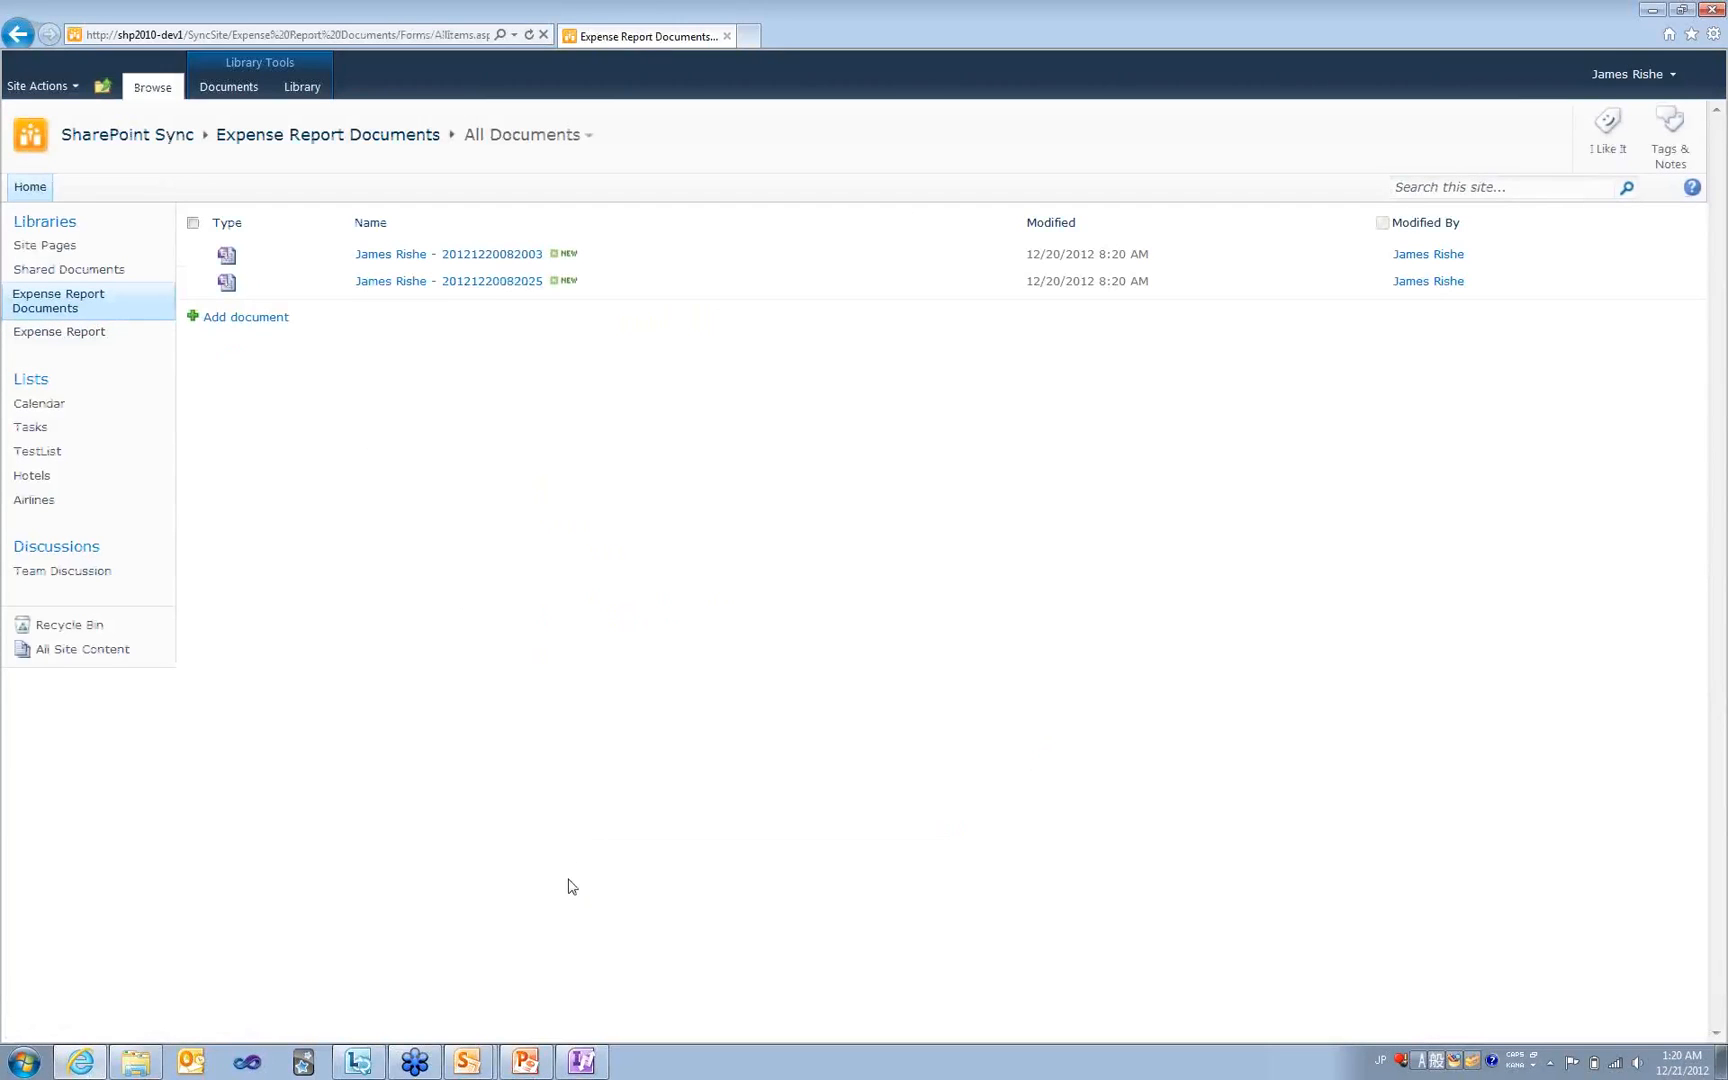
- Bring up the SharePoint Sync workspace window and run Sync Workspace
click(470, 1062)
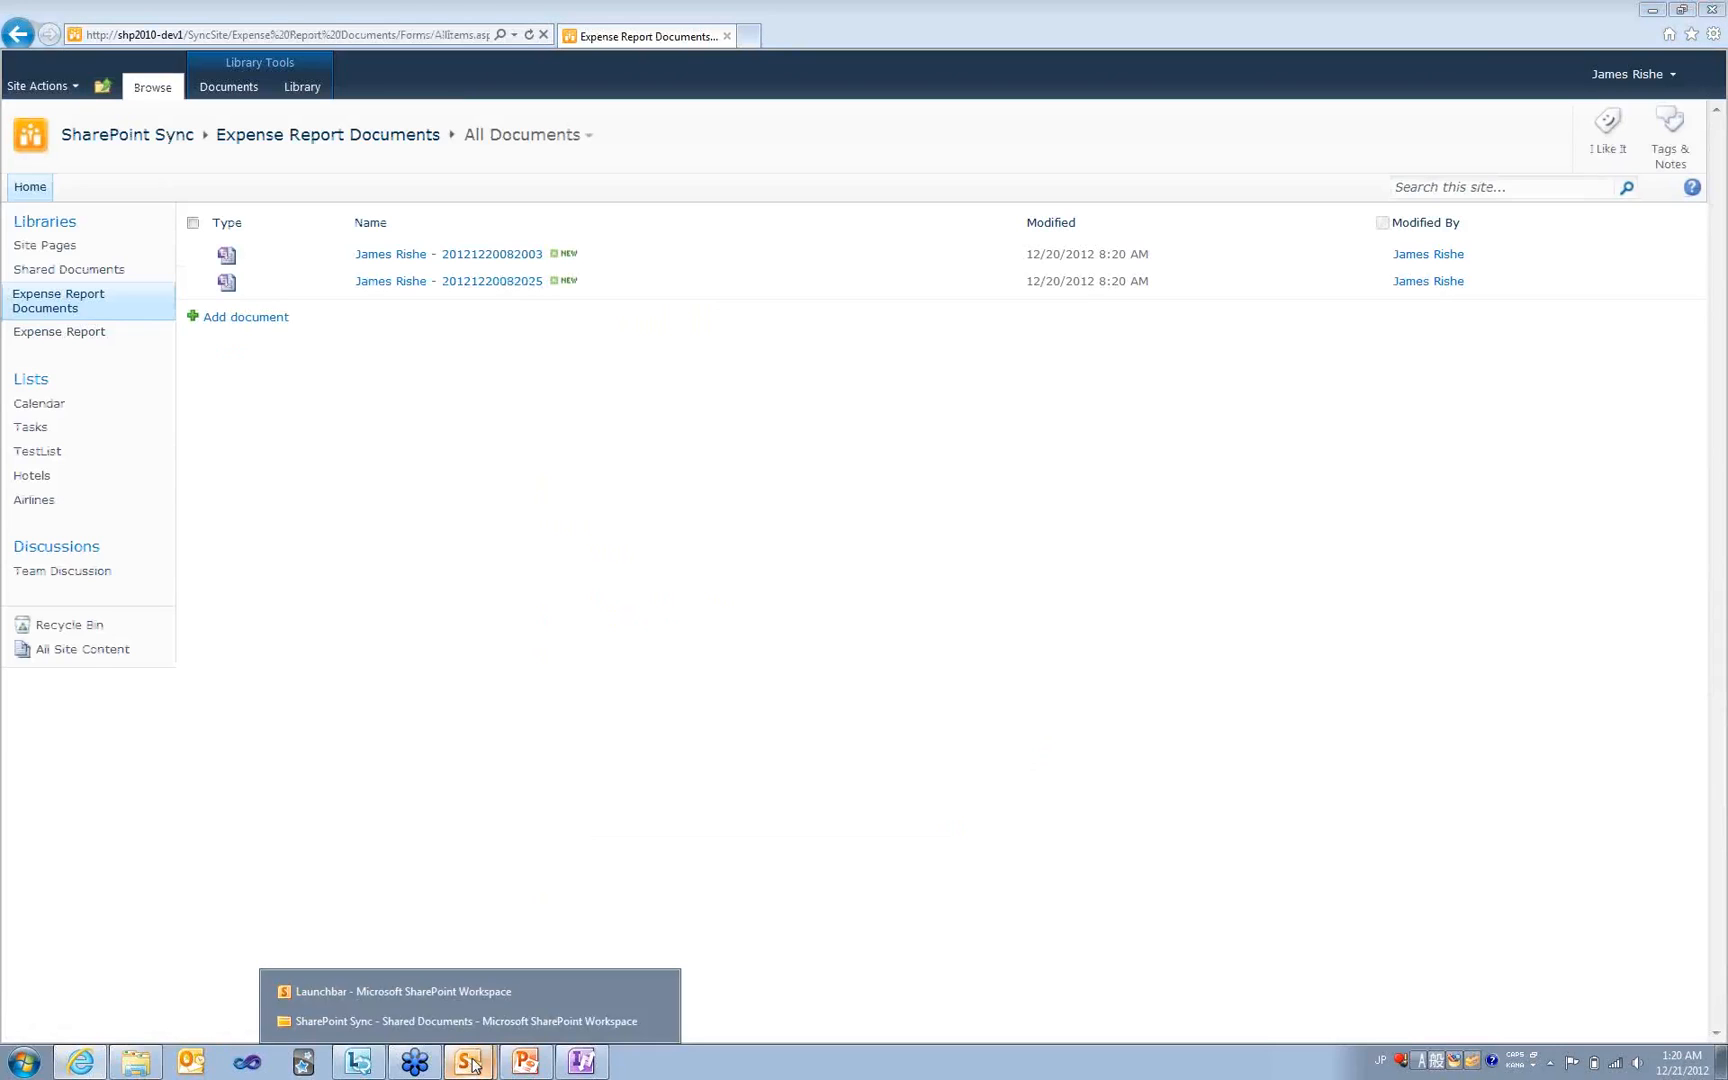
drag(475, 1065, 468, 1042)
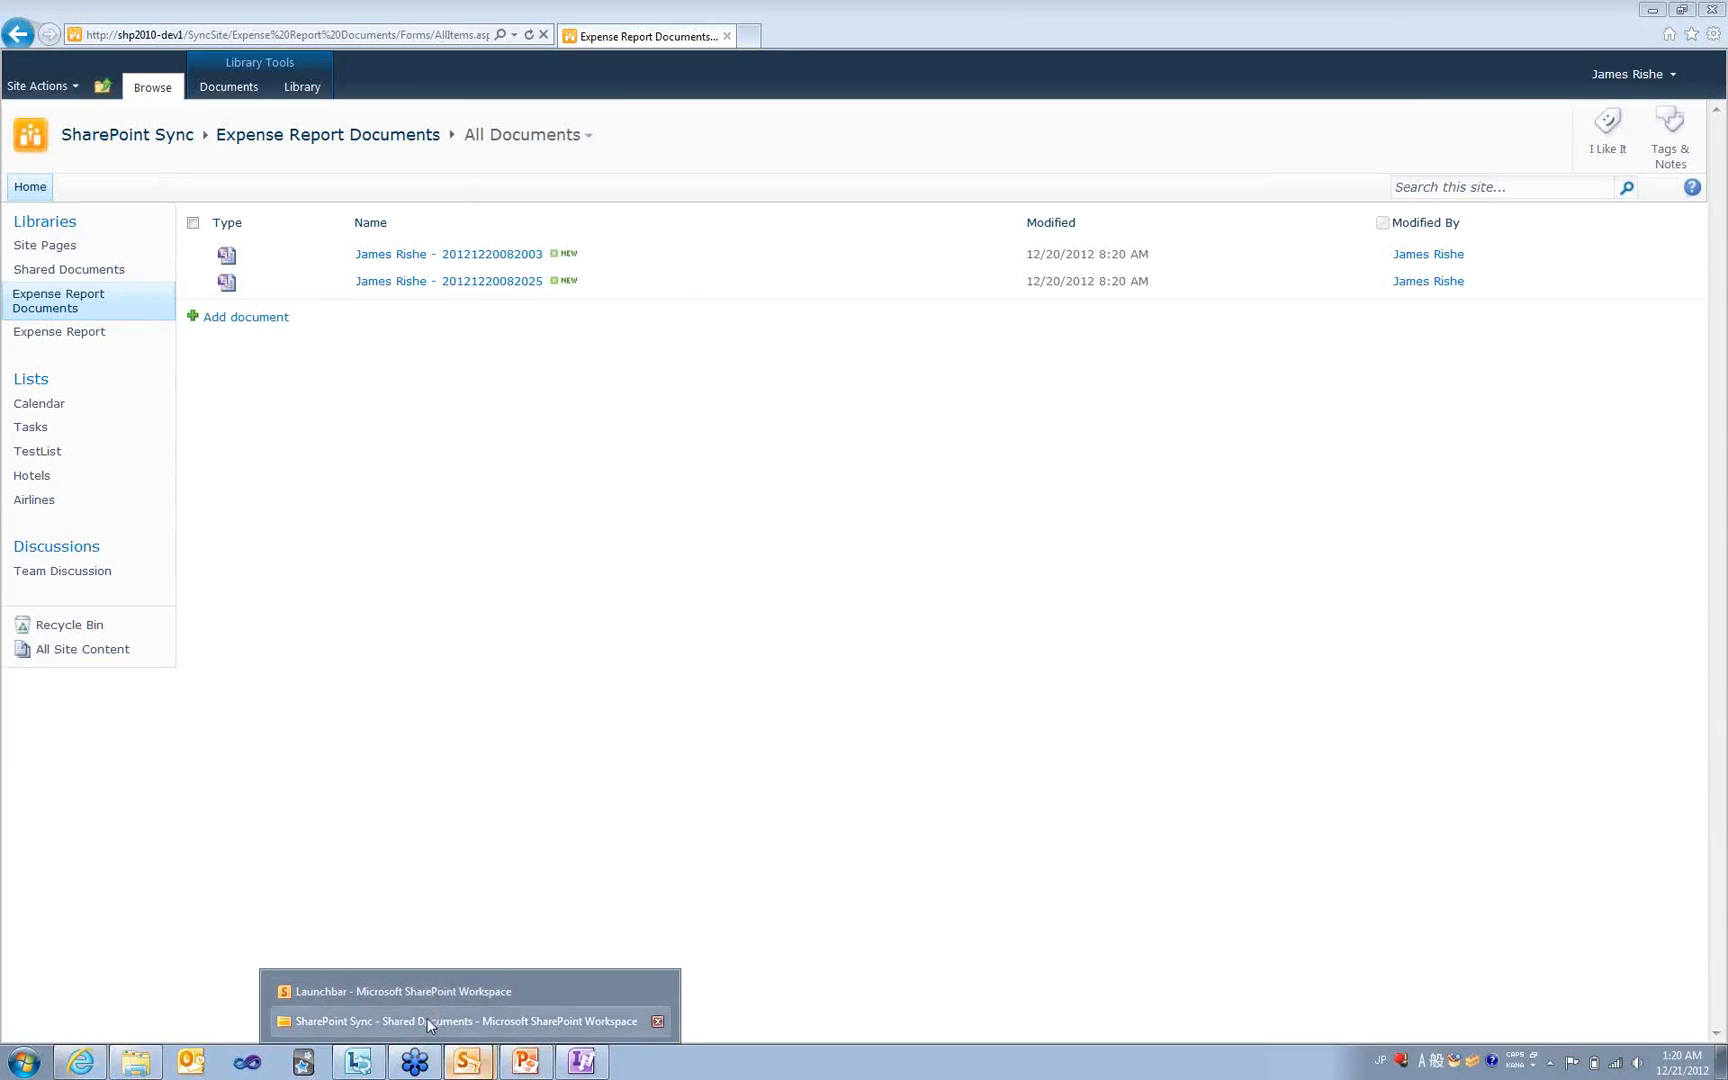
click(428, 1021)
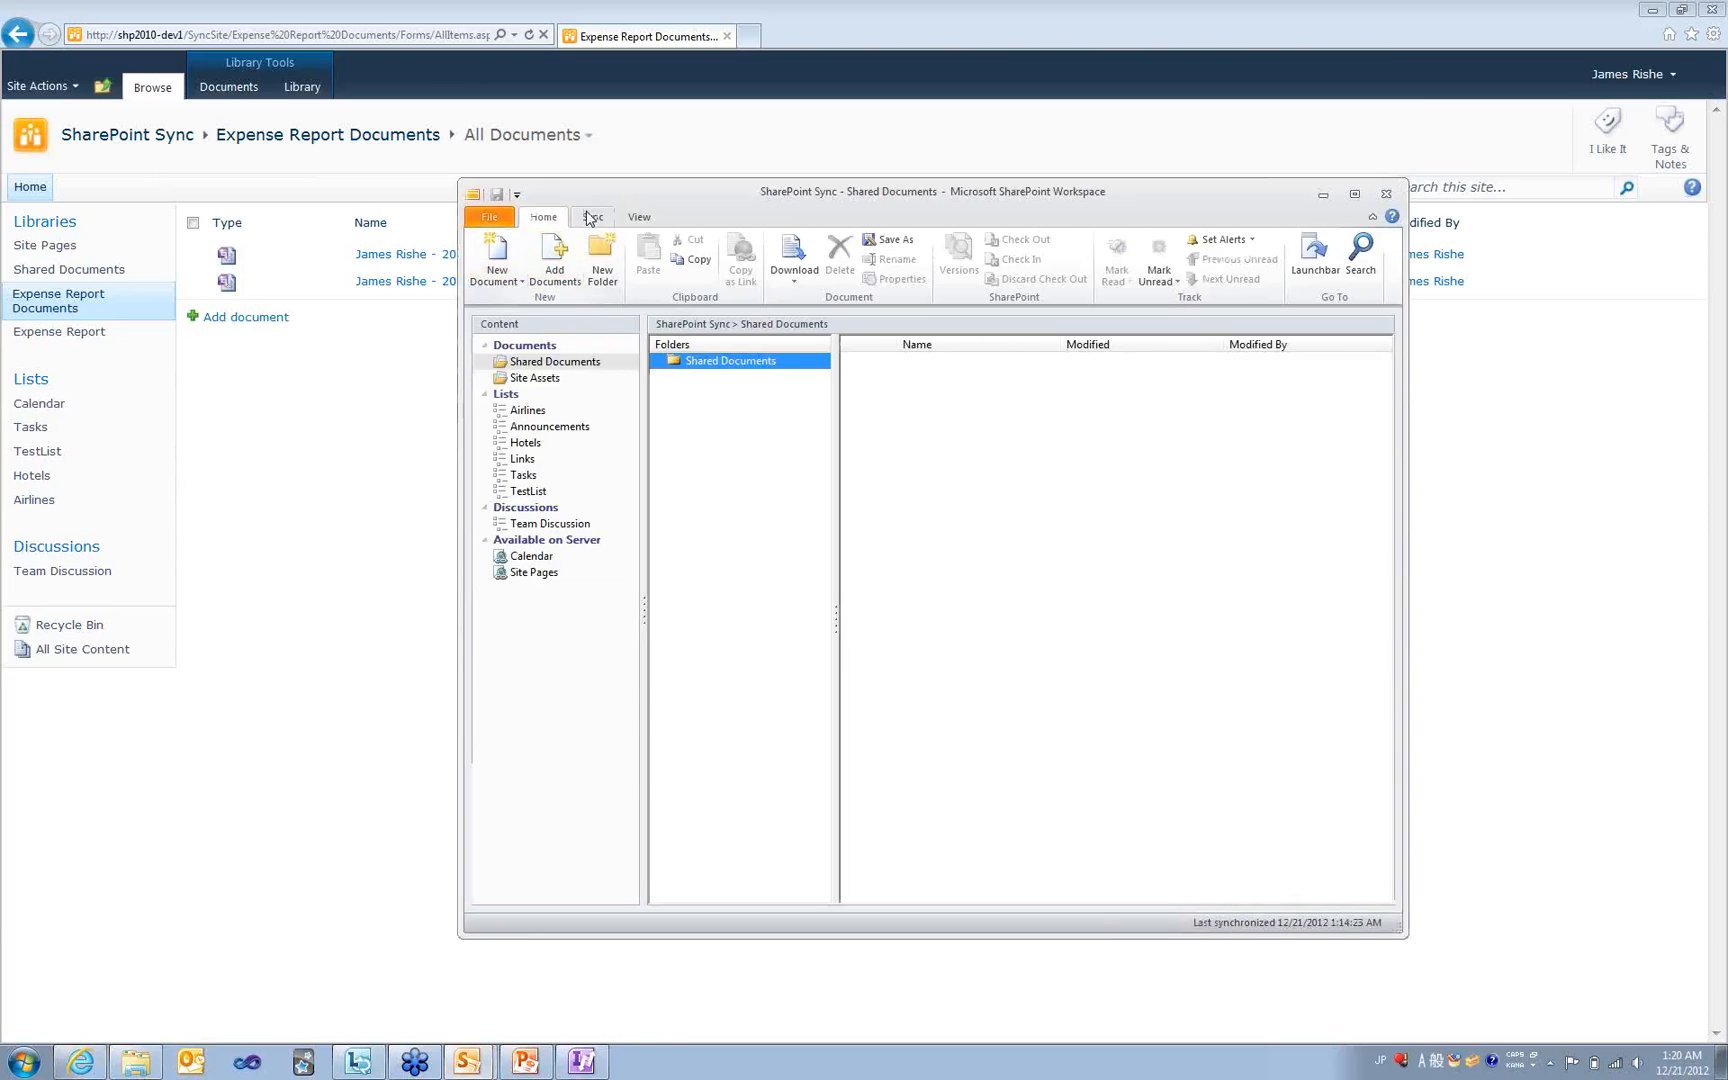
click(591, 218)
click(494, 284)
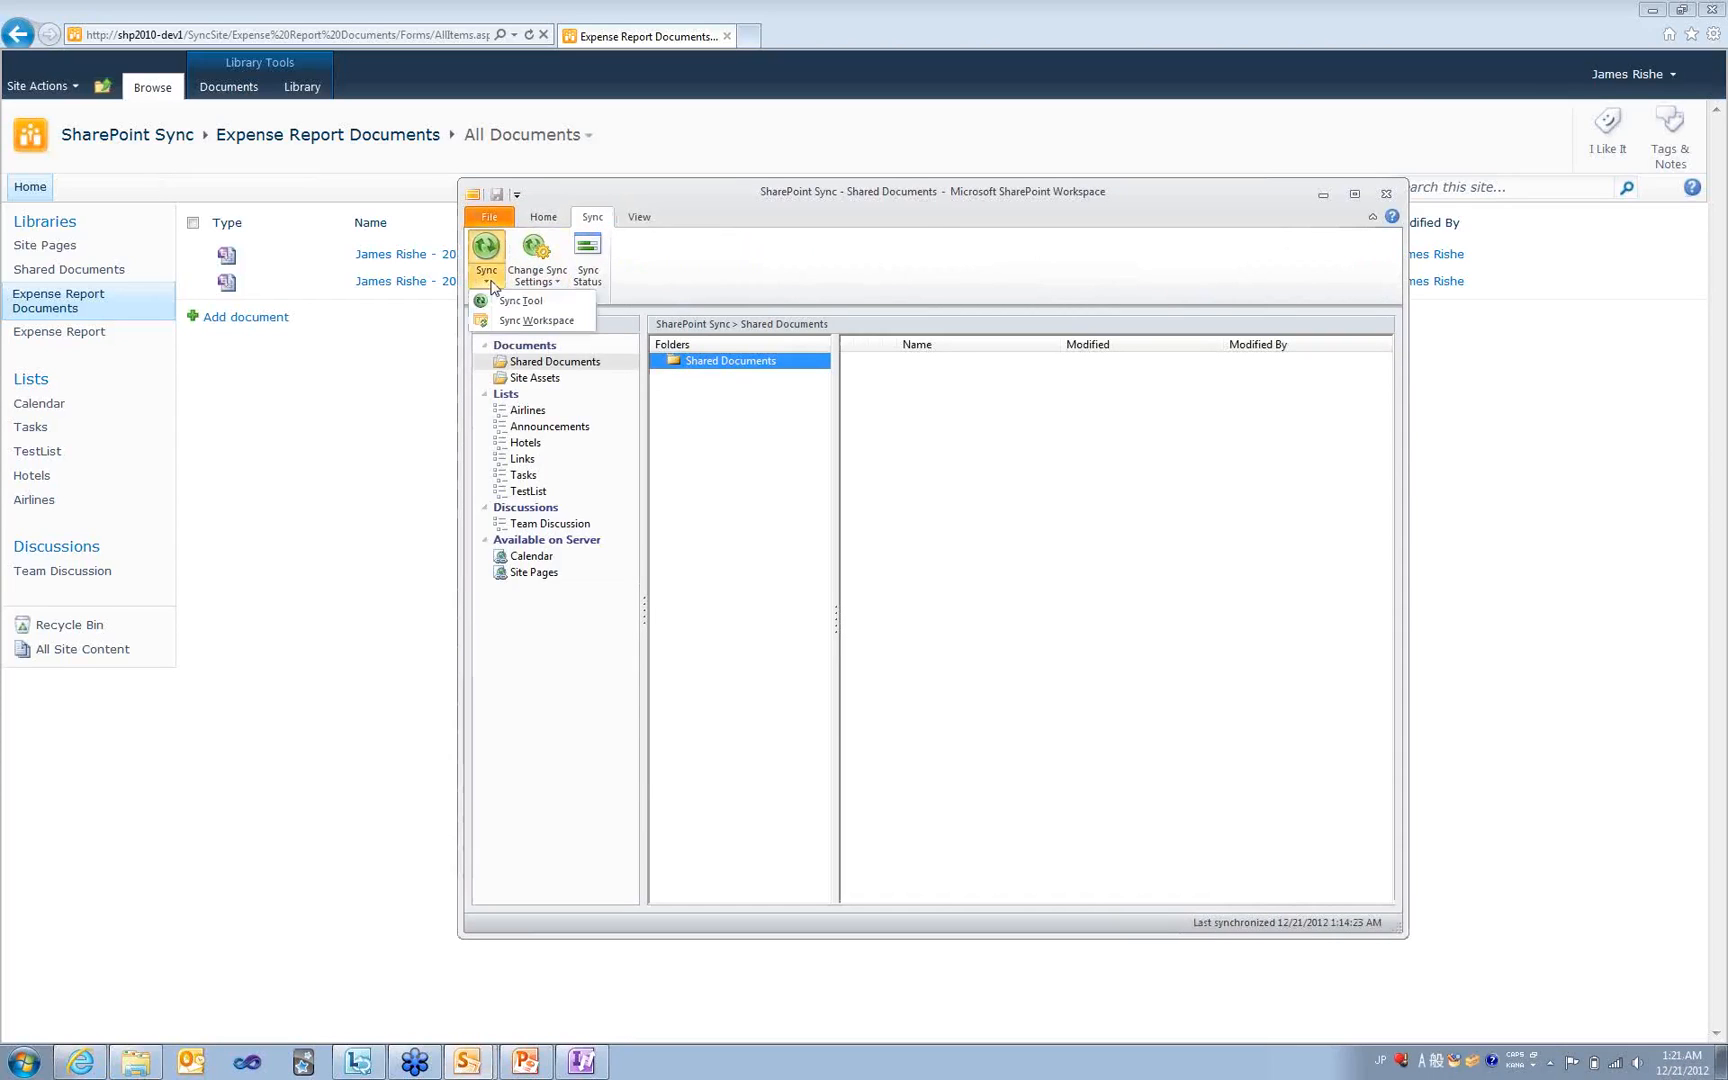
click(510, 321)
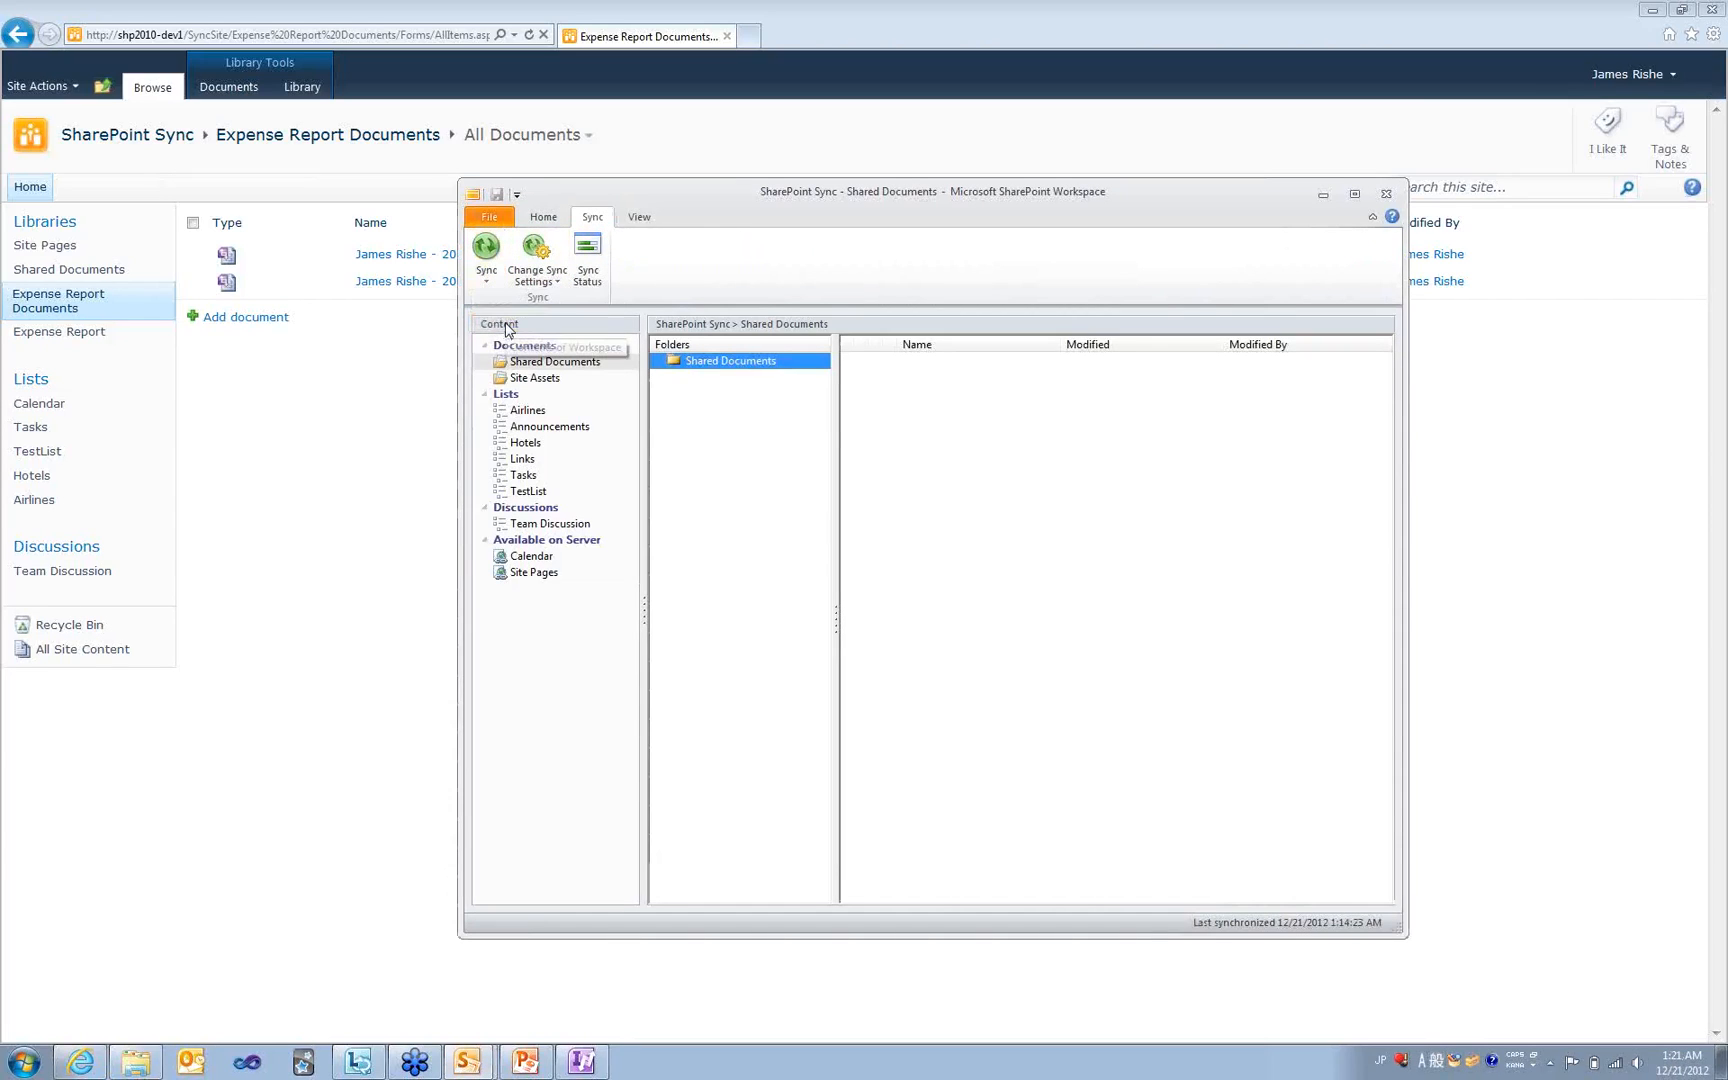
- Select Expense Report Documents and connect it to the server
click(570, 572)
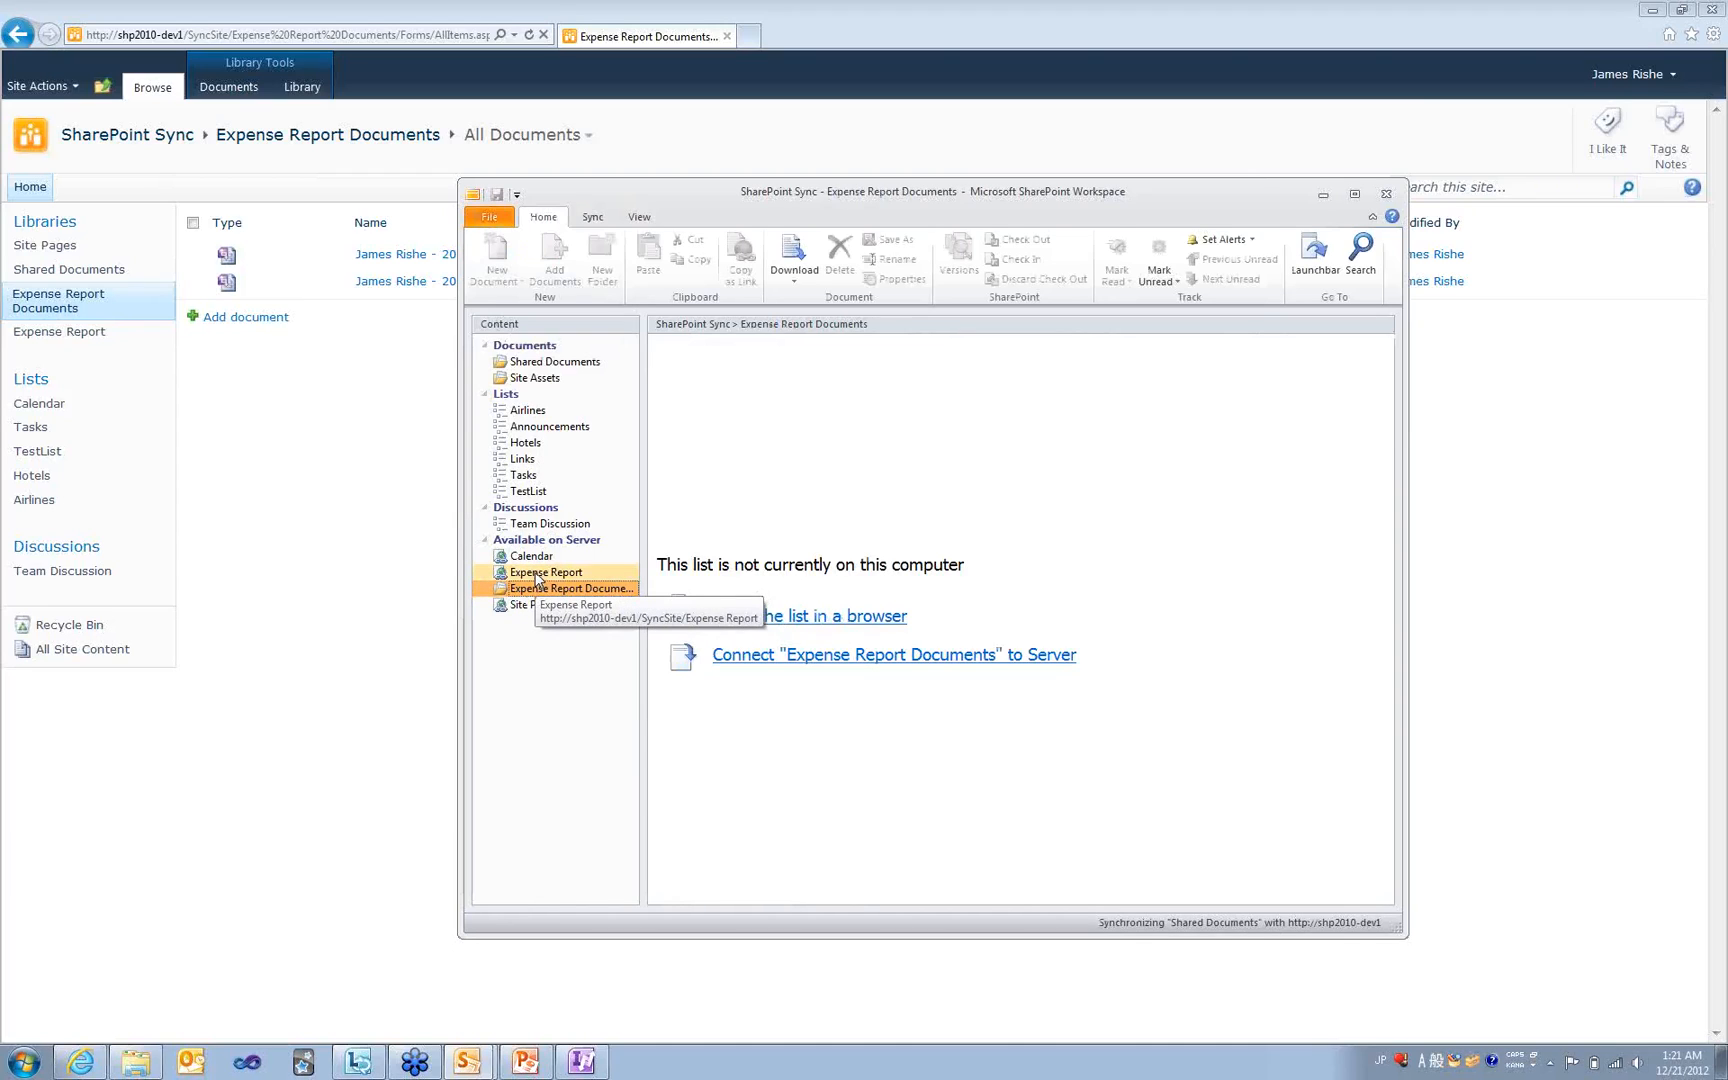
click(537, 574)
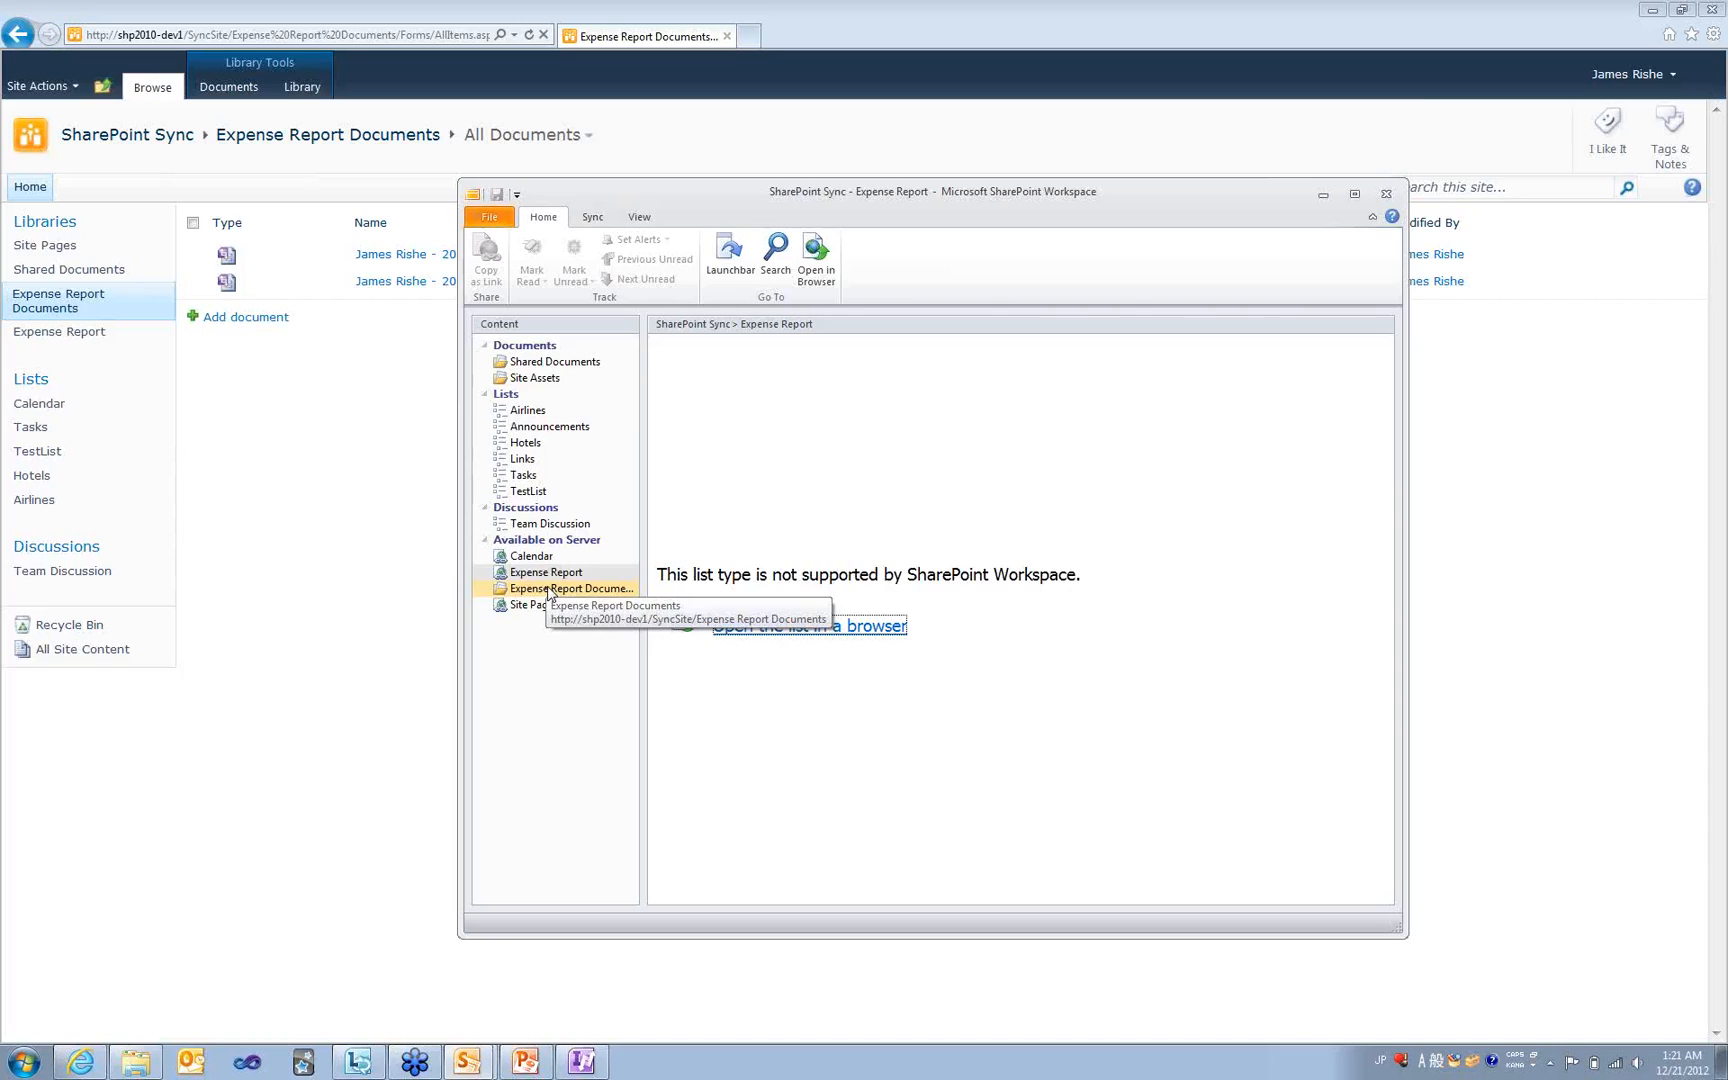
click(548, 590)
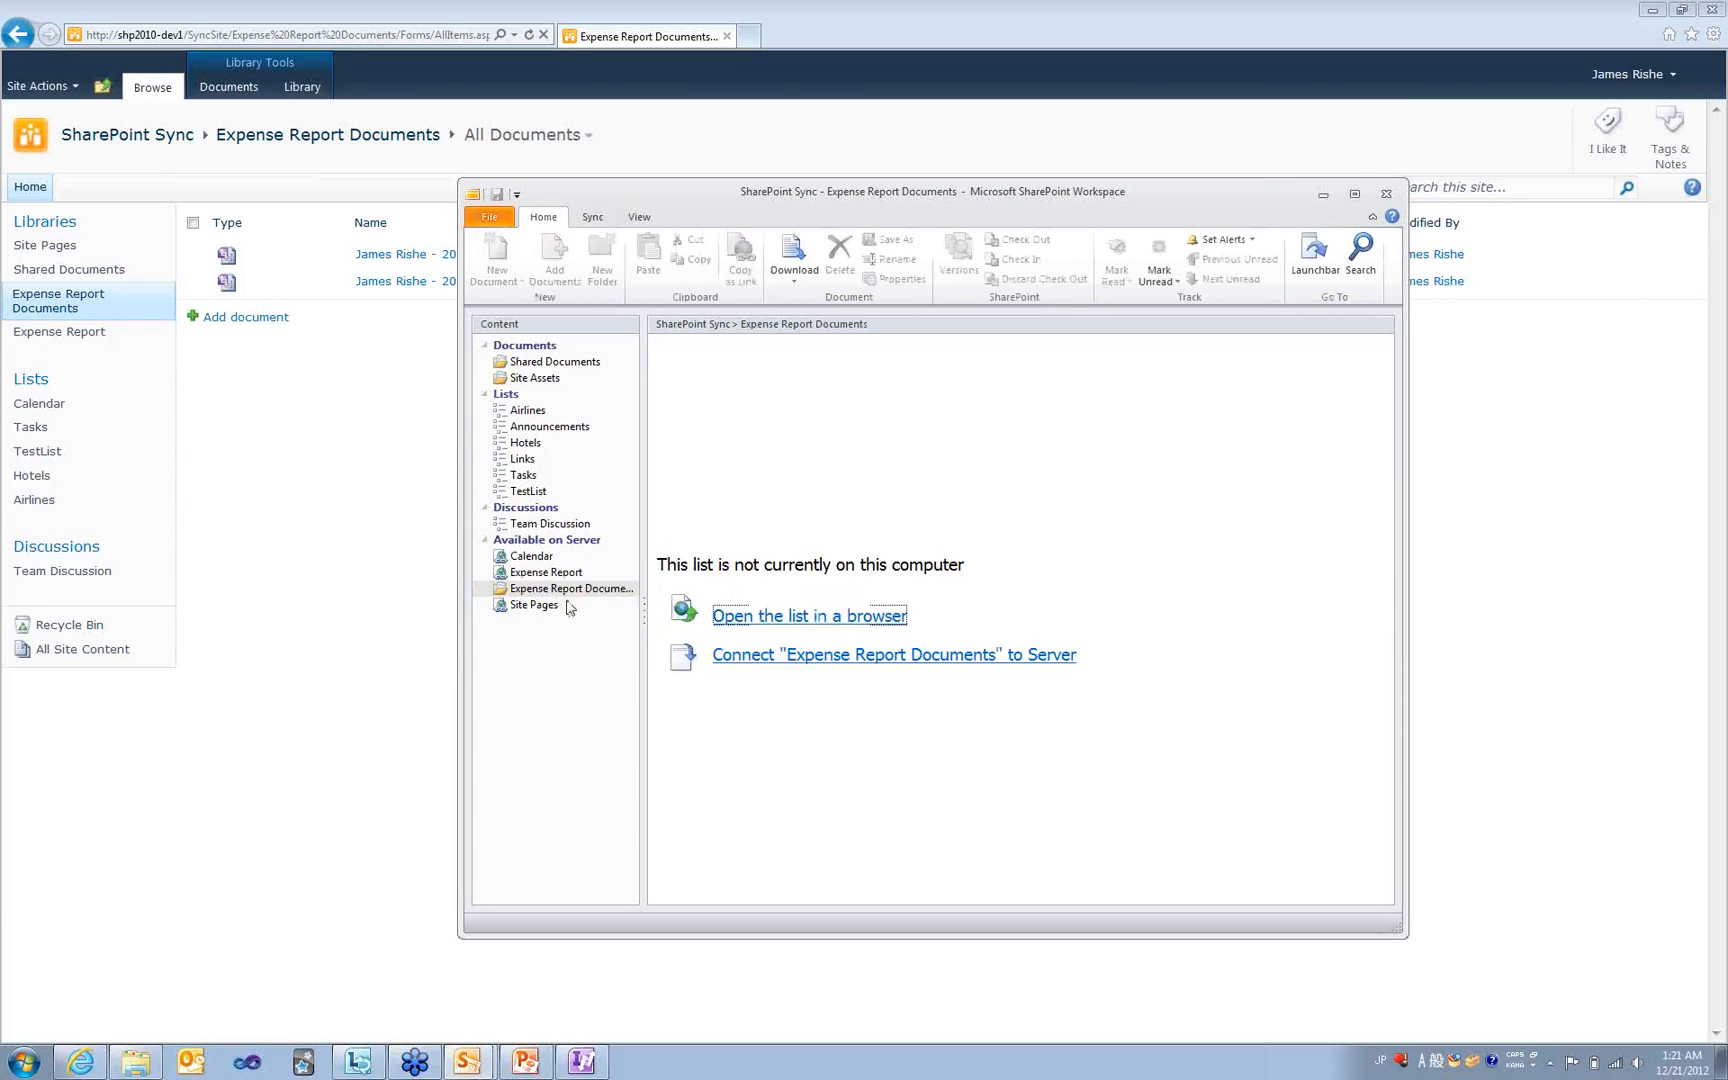
click(890, 656)
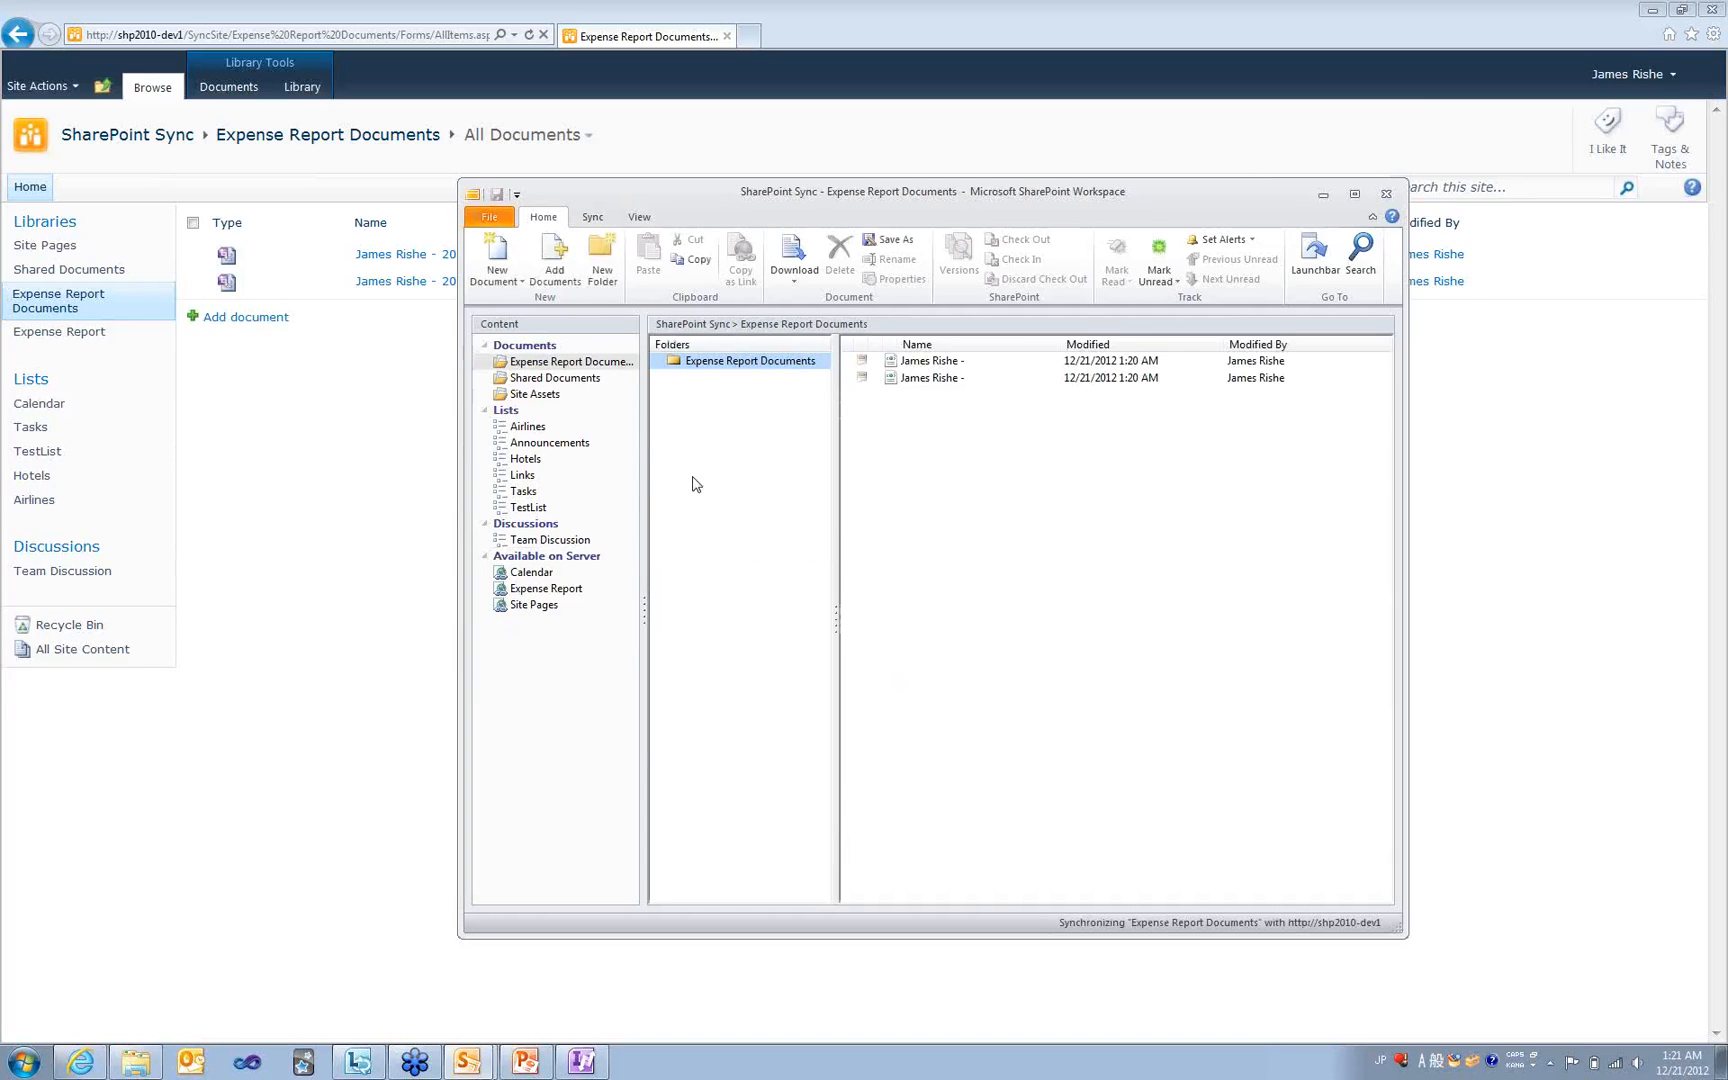
- Open and close the first synced expense form, disconnect the network, and return to the Expense Report Documents workspace
click(942, 365)
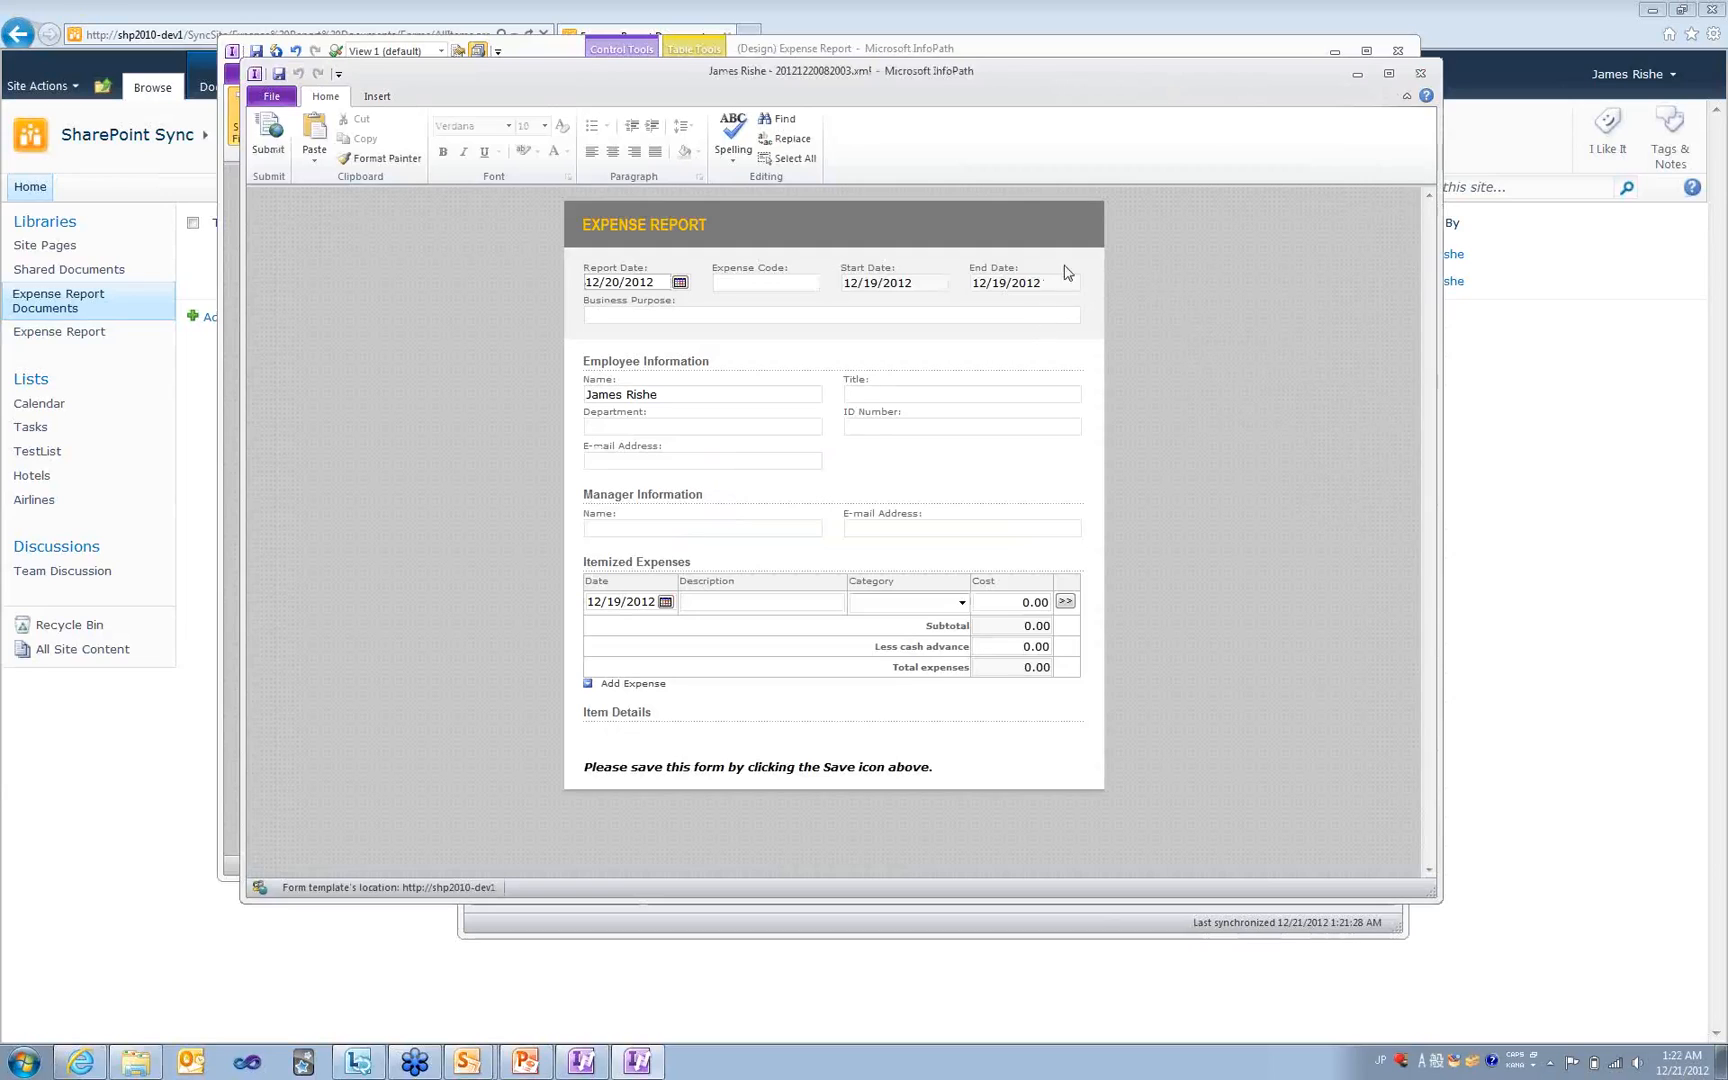
click(1425, 75)
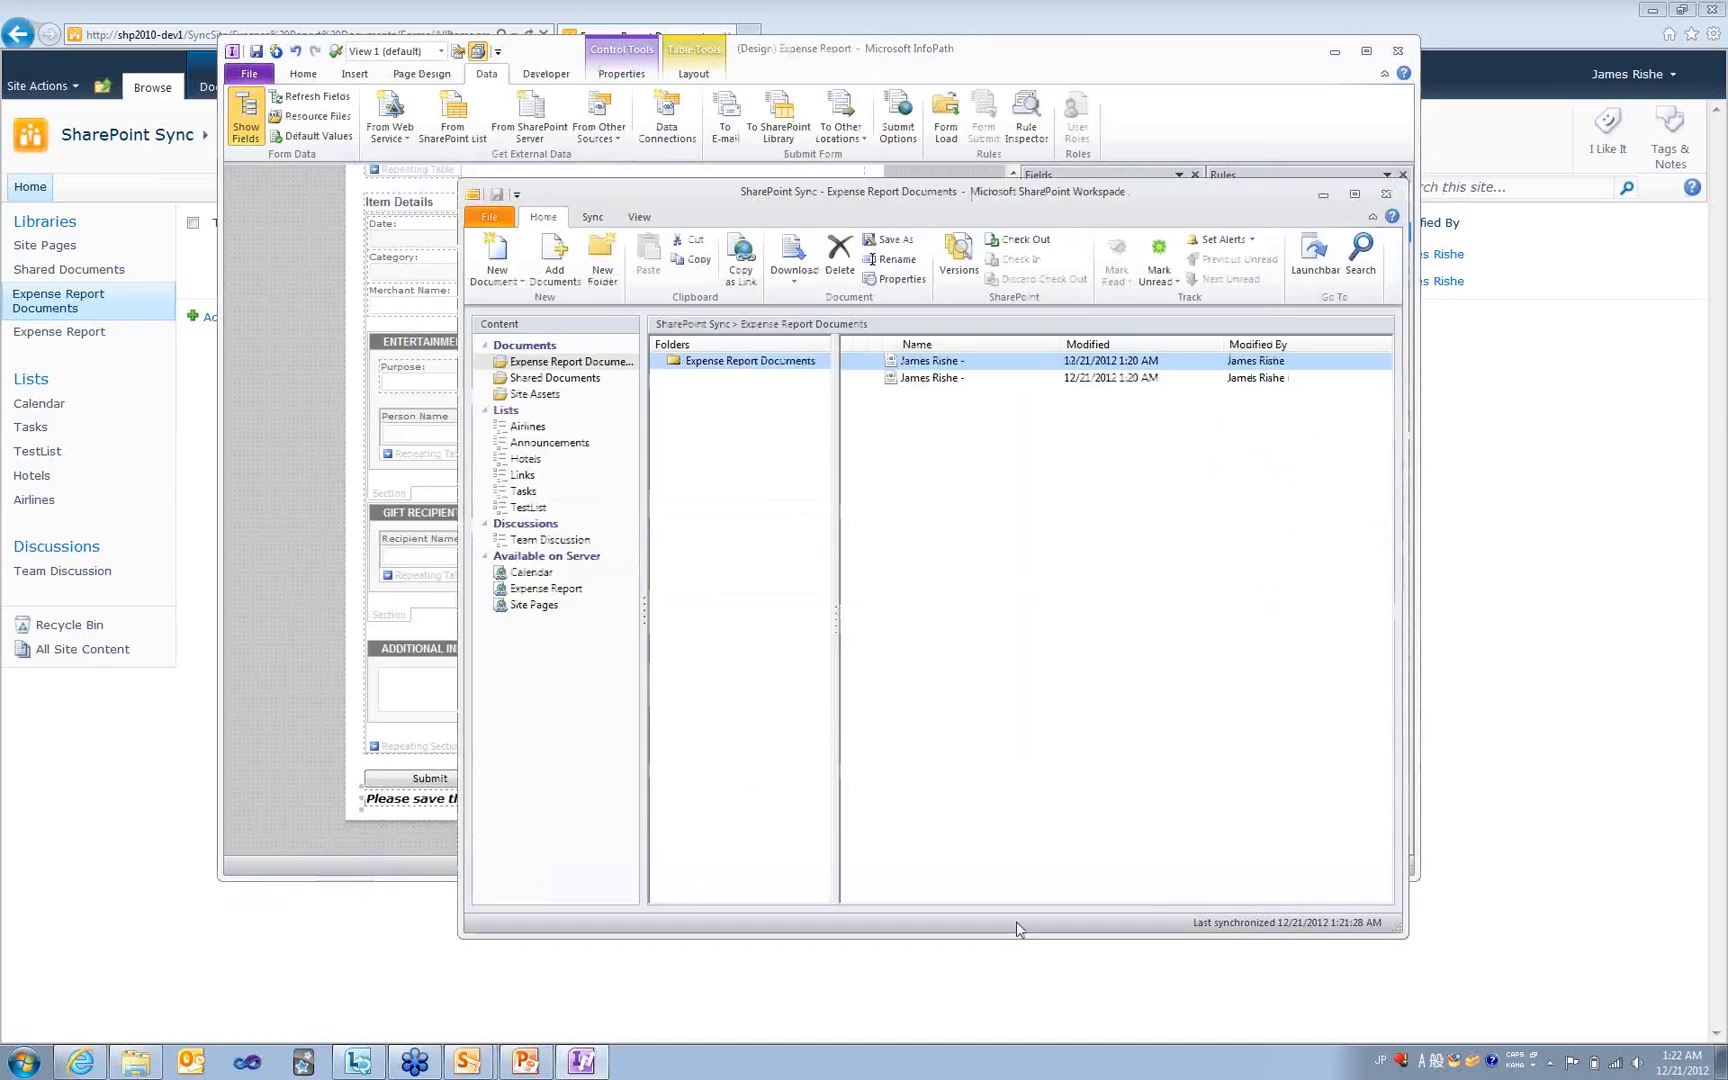
click(1615, 1070)
click(1250, 1013)
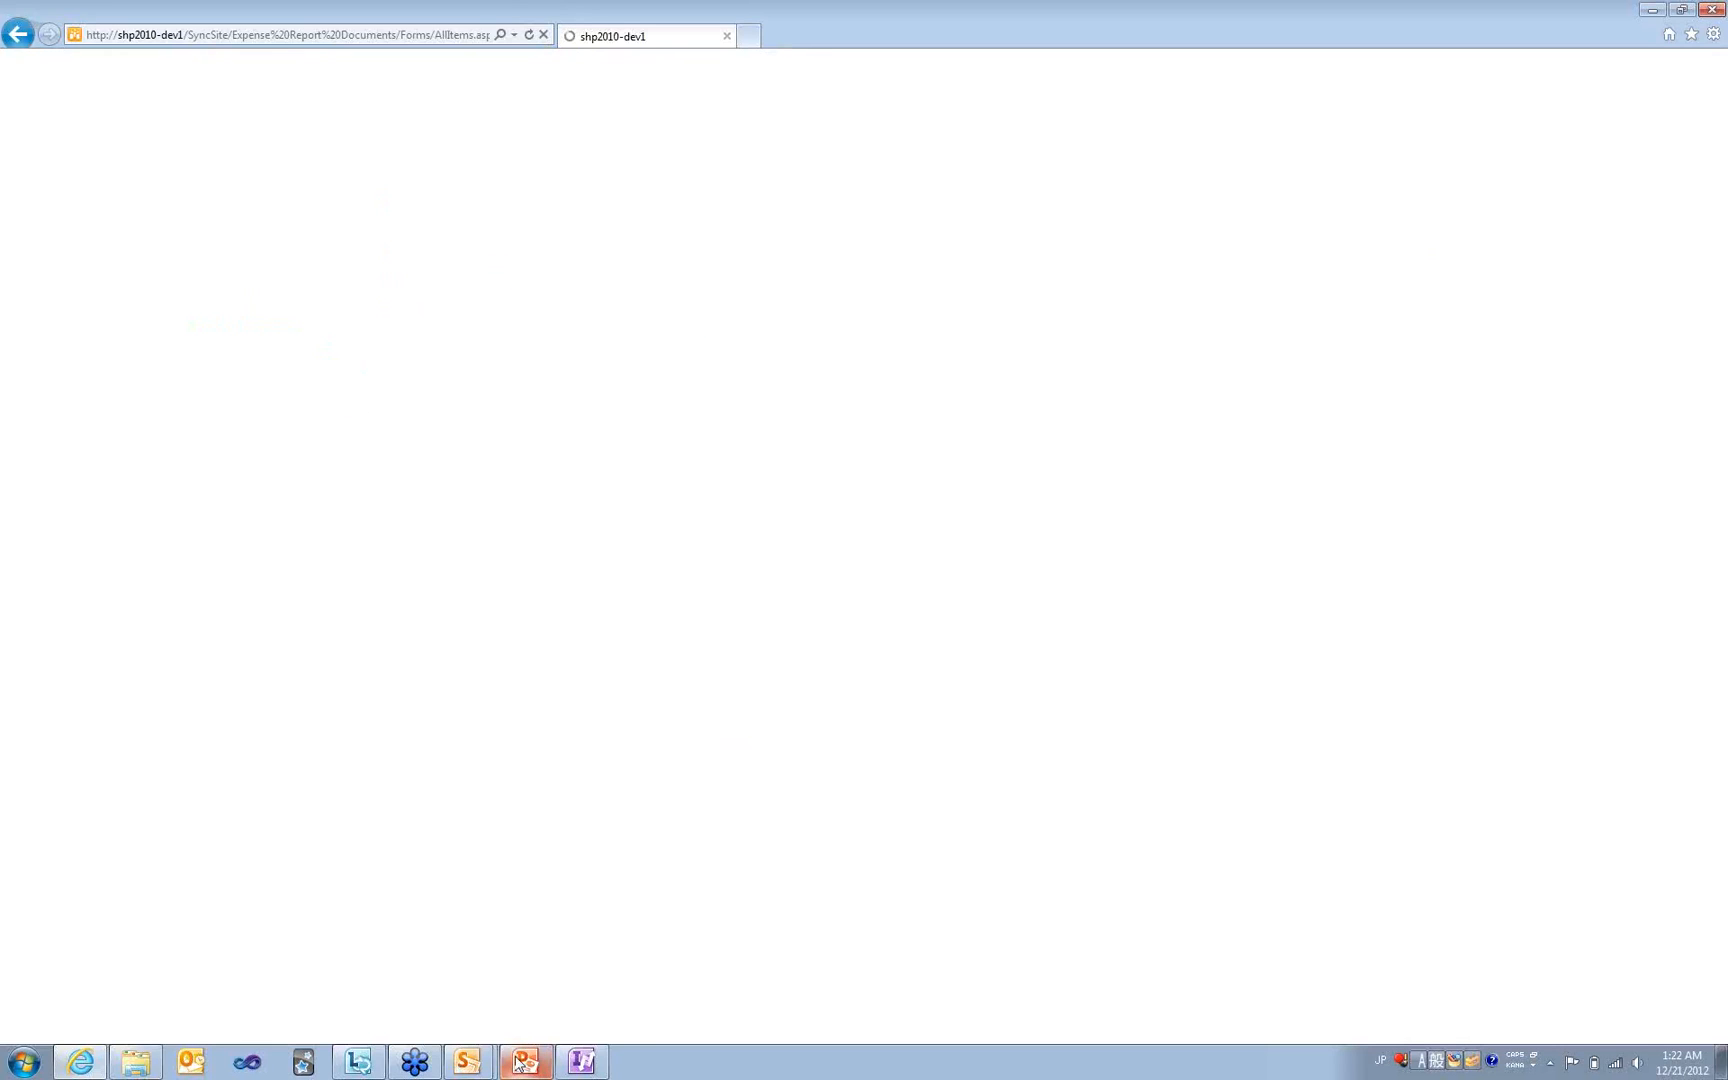
click(468, 1061)
click(477, 1024)
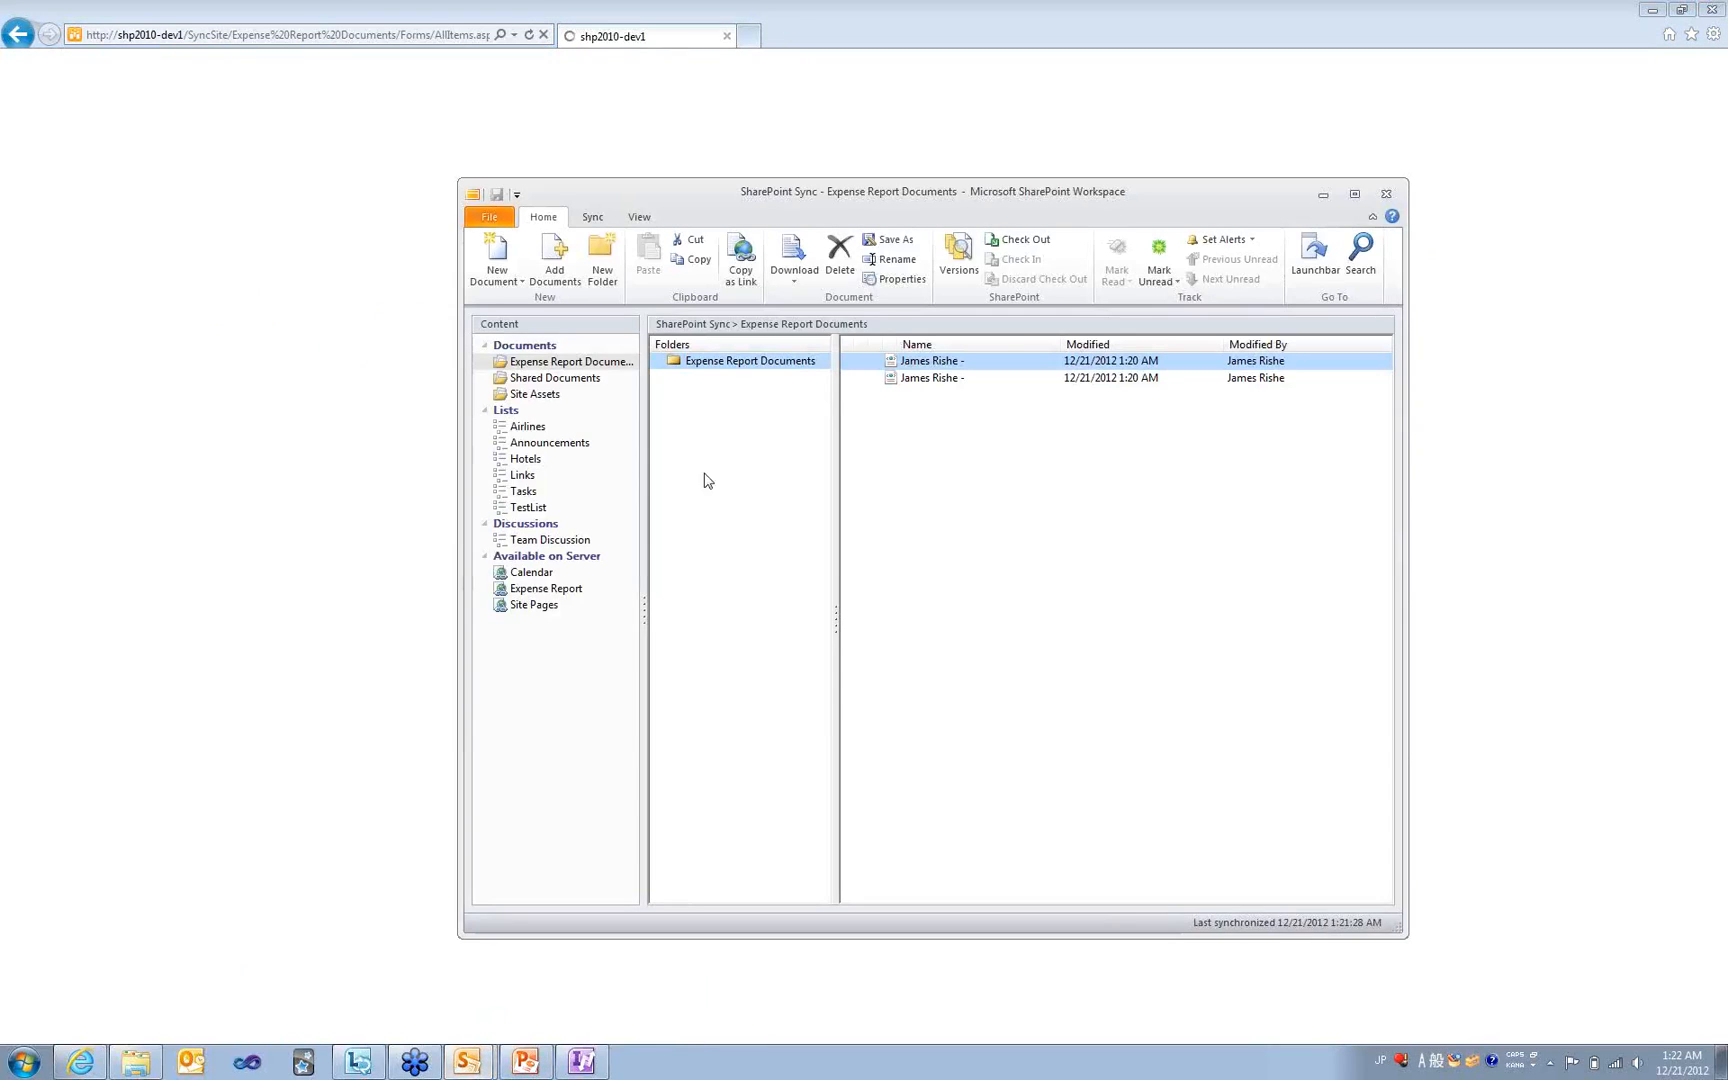
- Set department 'Software development' and add a December 19 'Taxi to airport' Transportation expense of 30
double_click(882, 378)
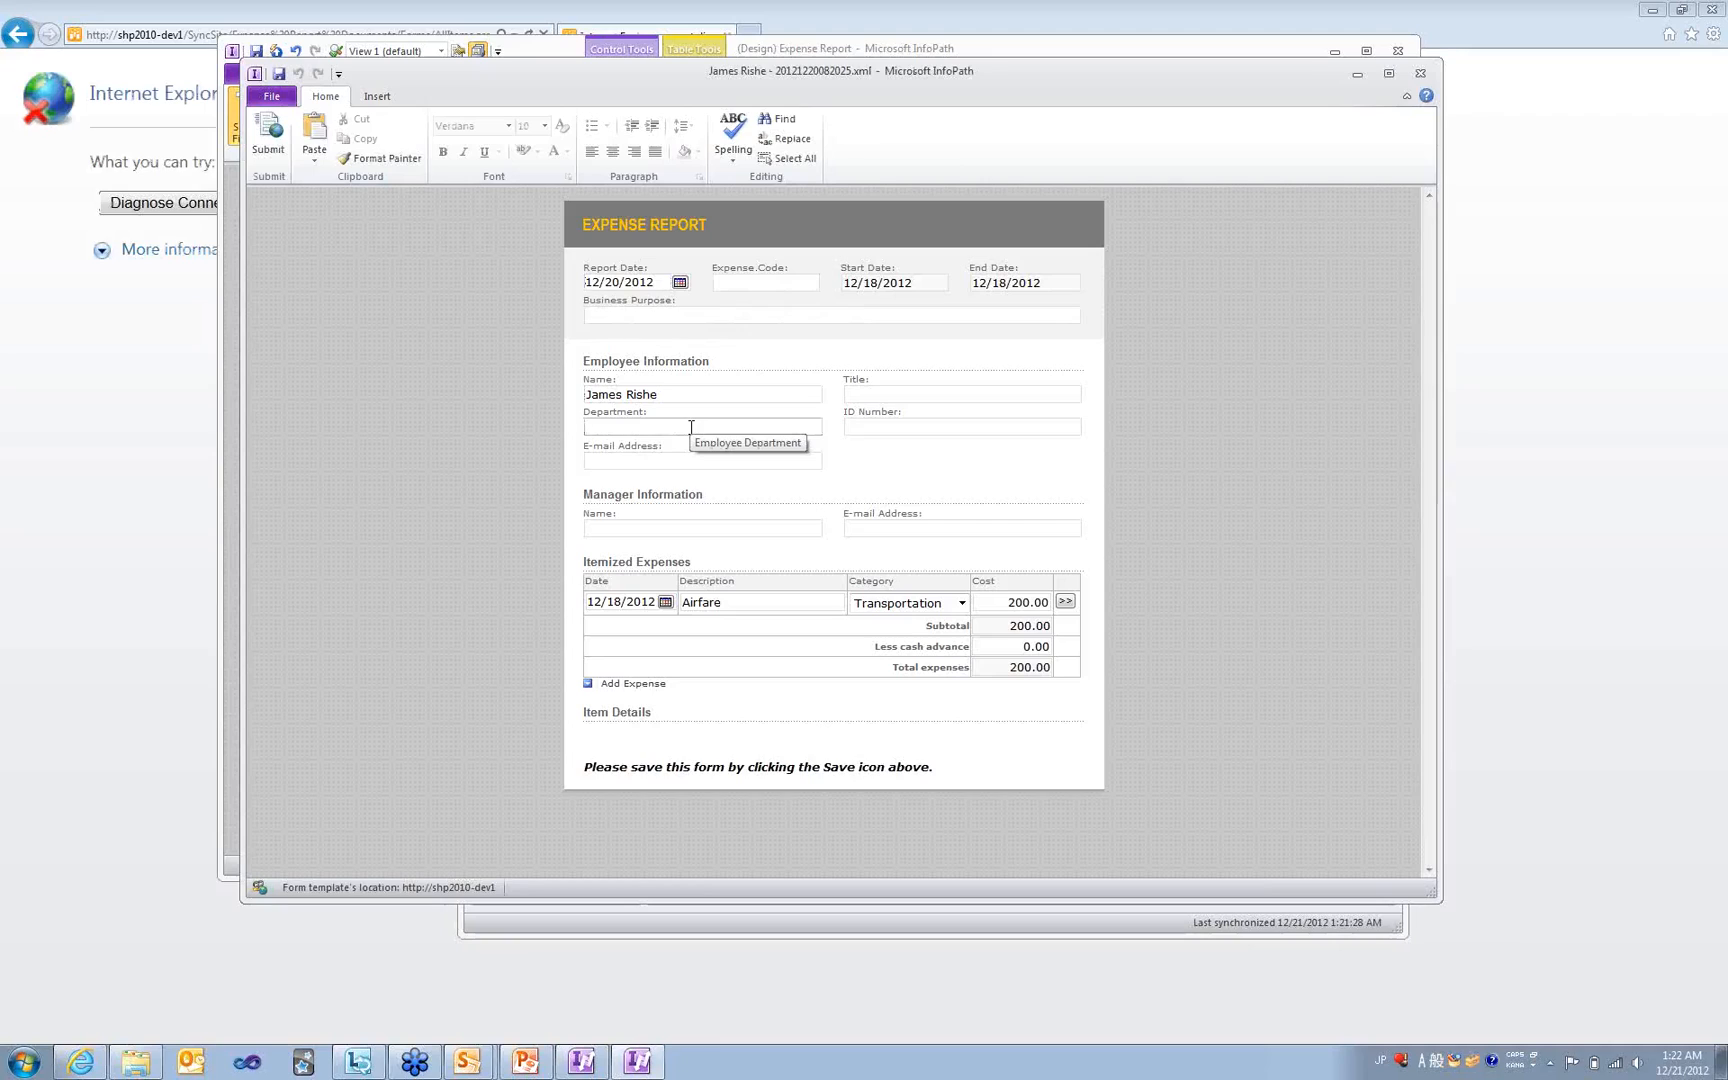
text(Software development)
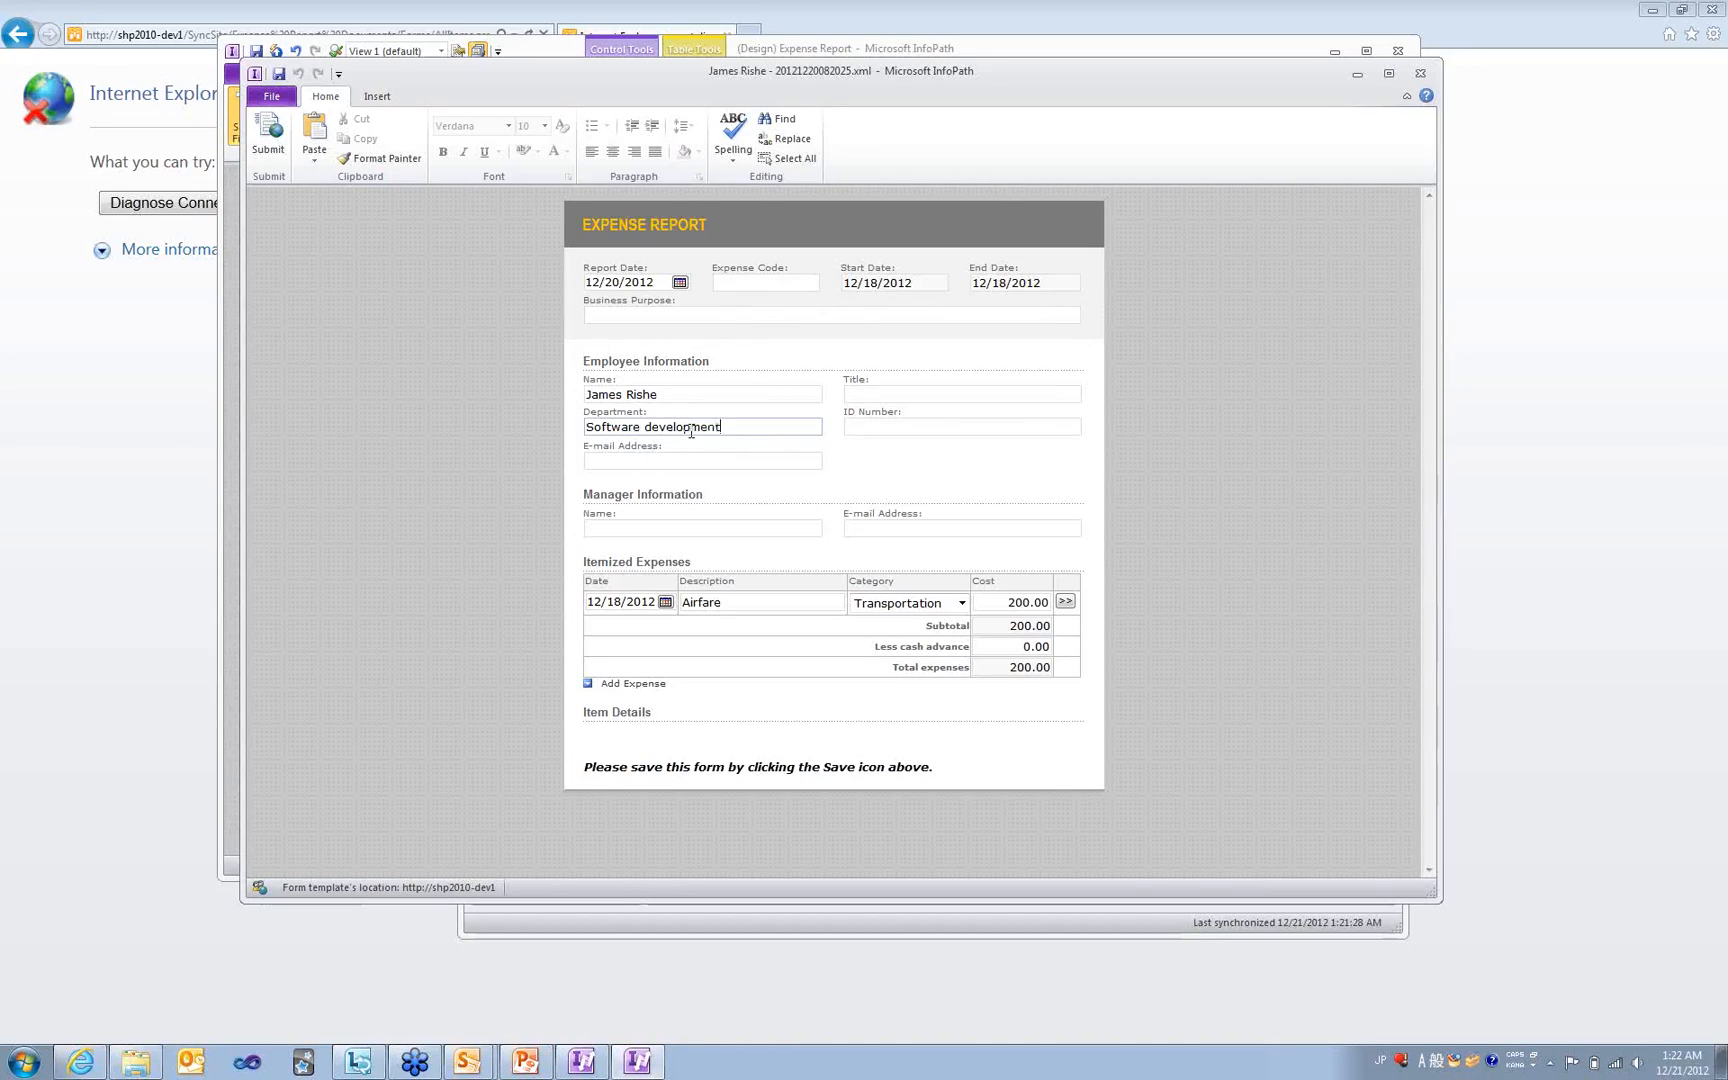
click(627, 686)
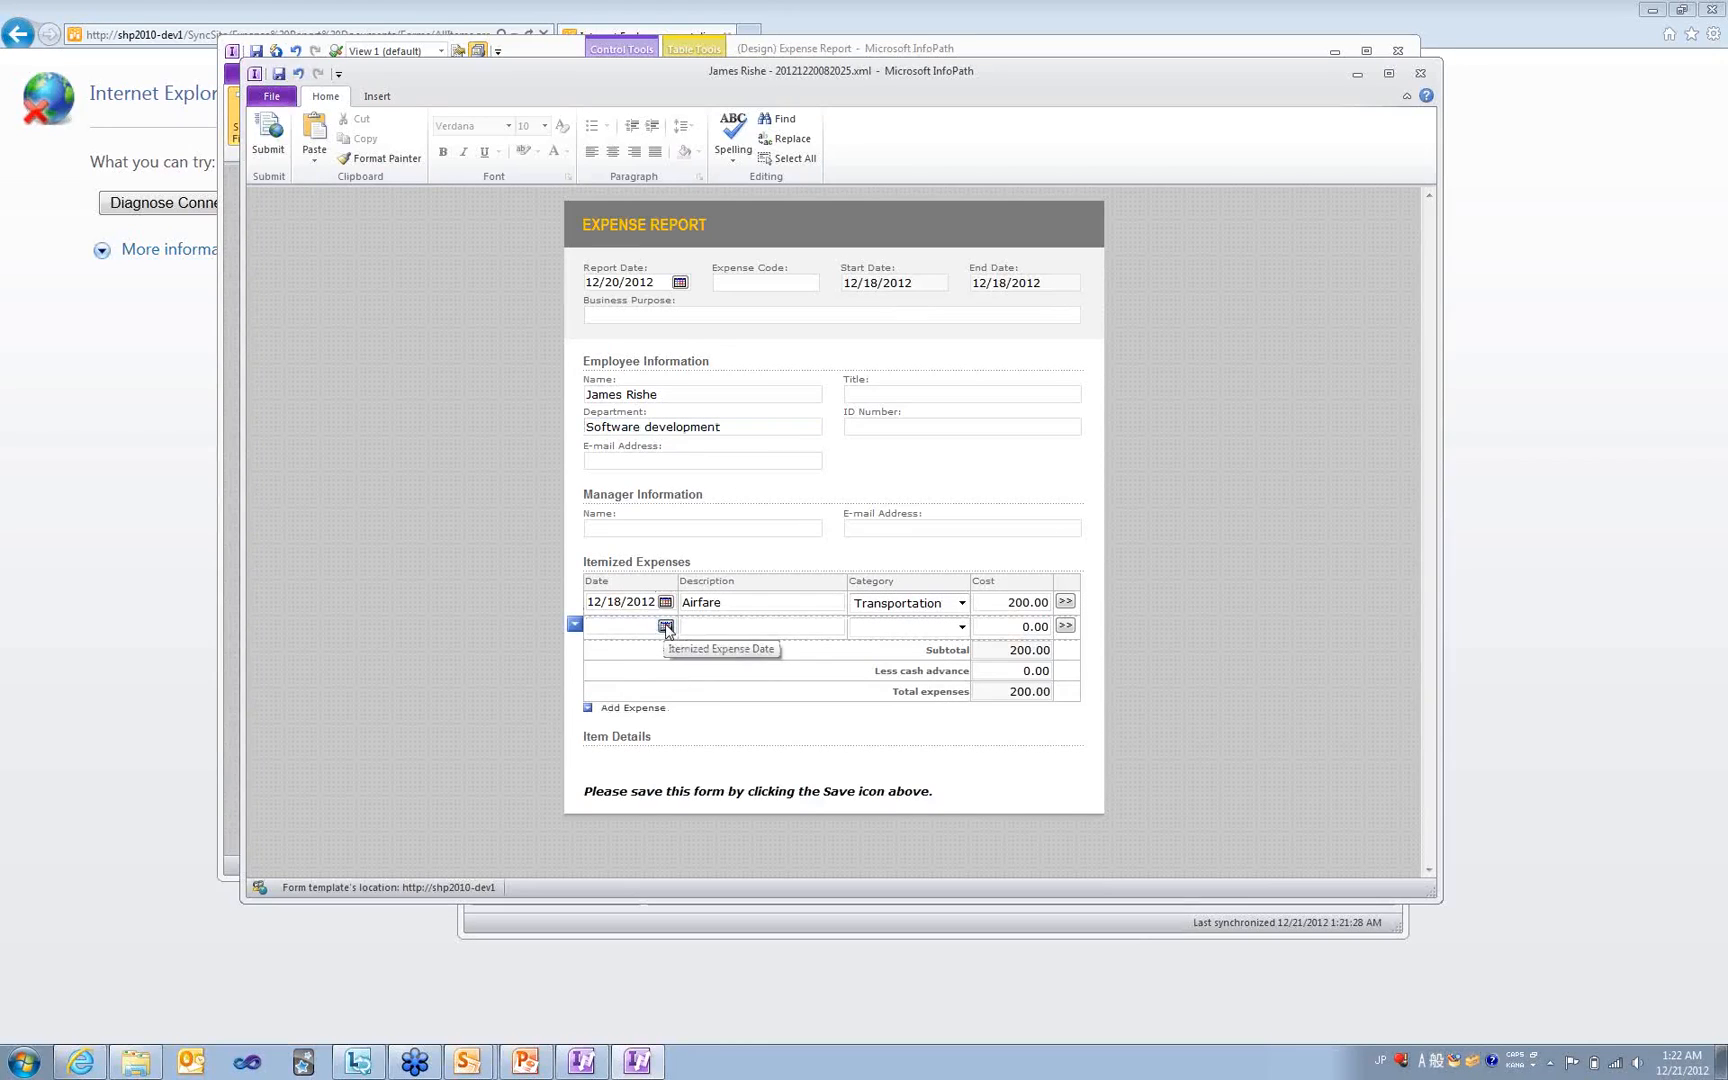
click(666, 627)
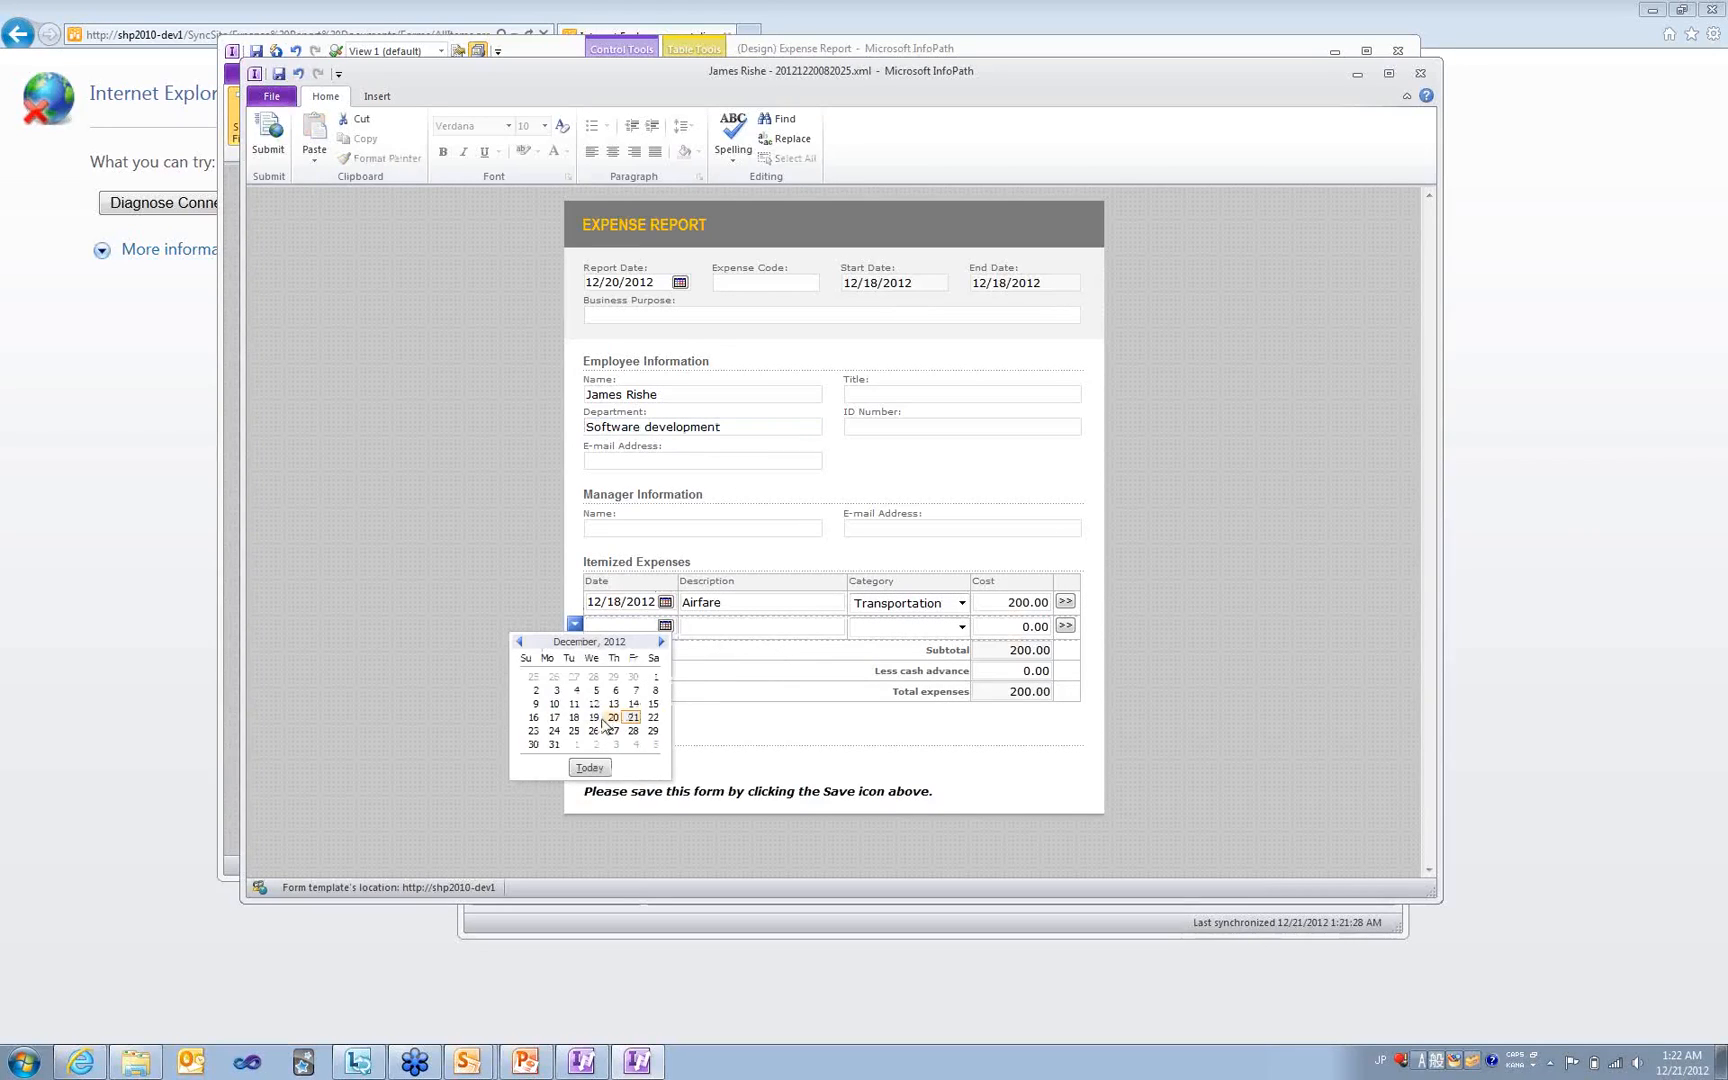
click(594, 717)
click(741, 625)
text(Taxi to)
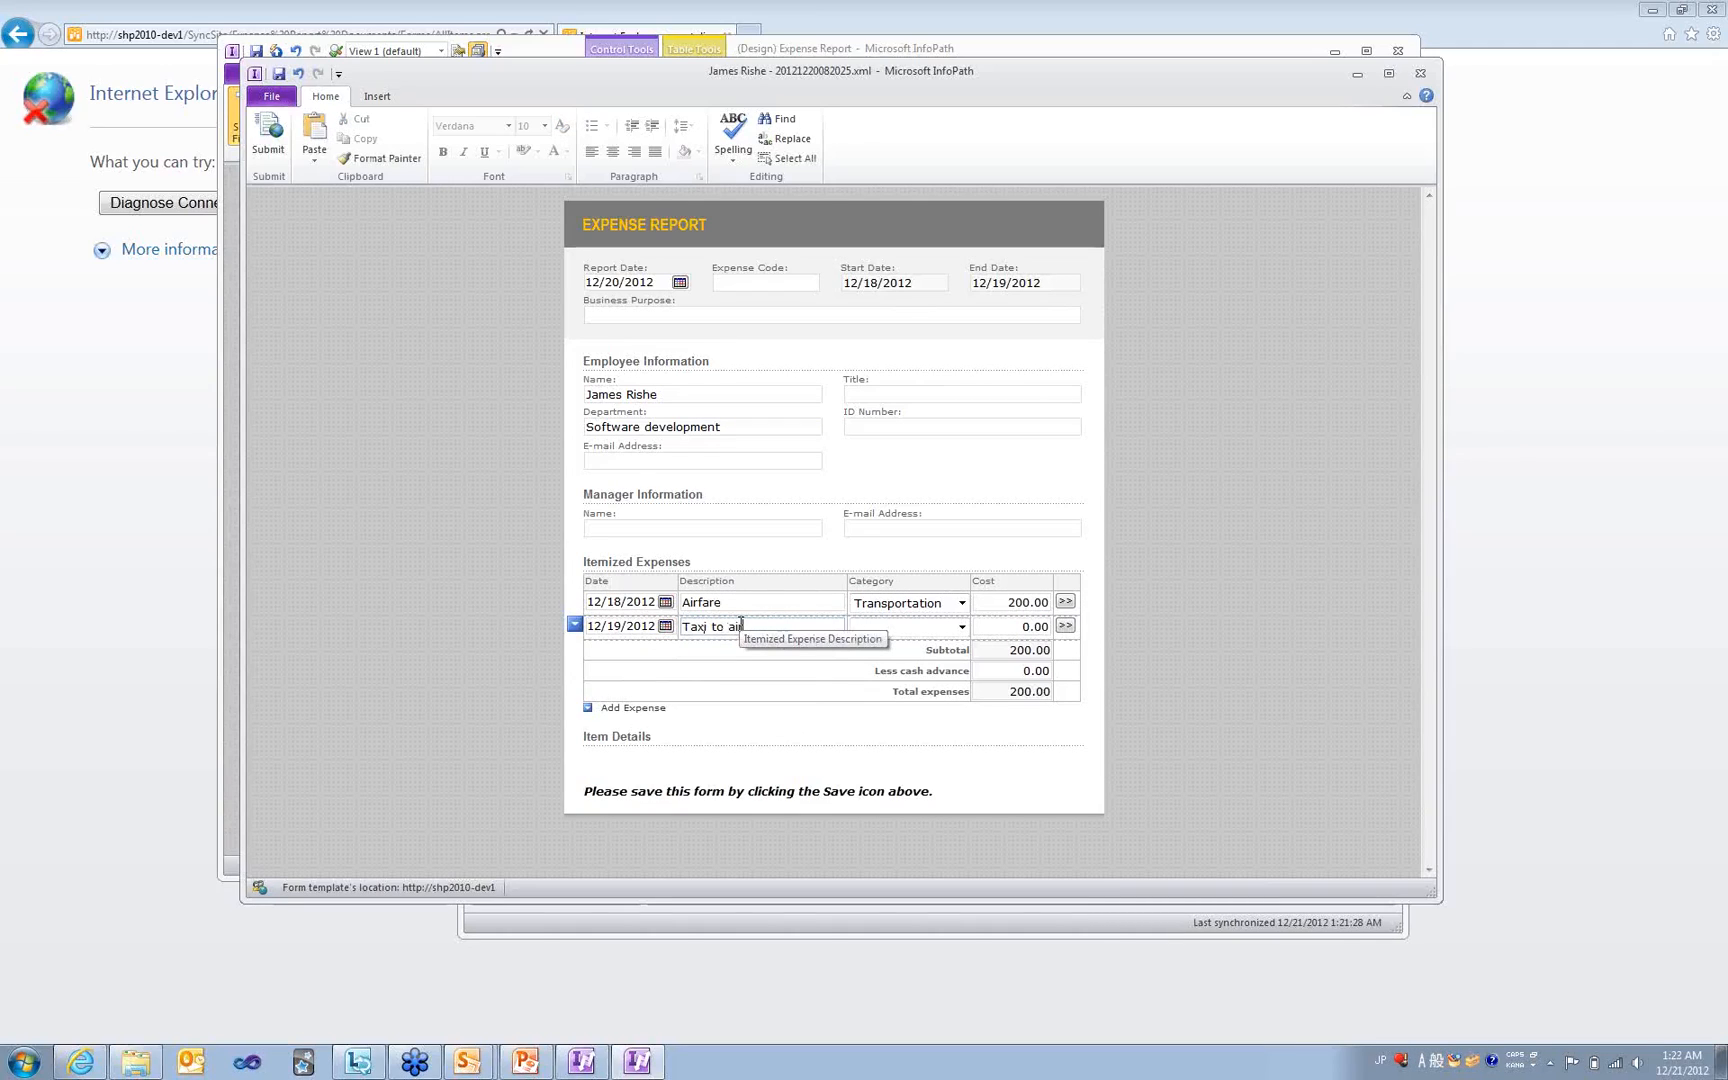
text( airport)
click(907, 627)
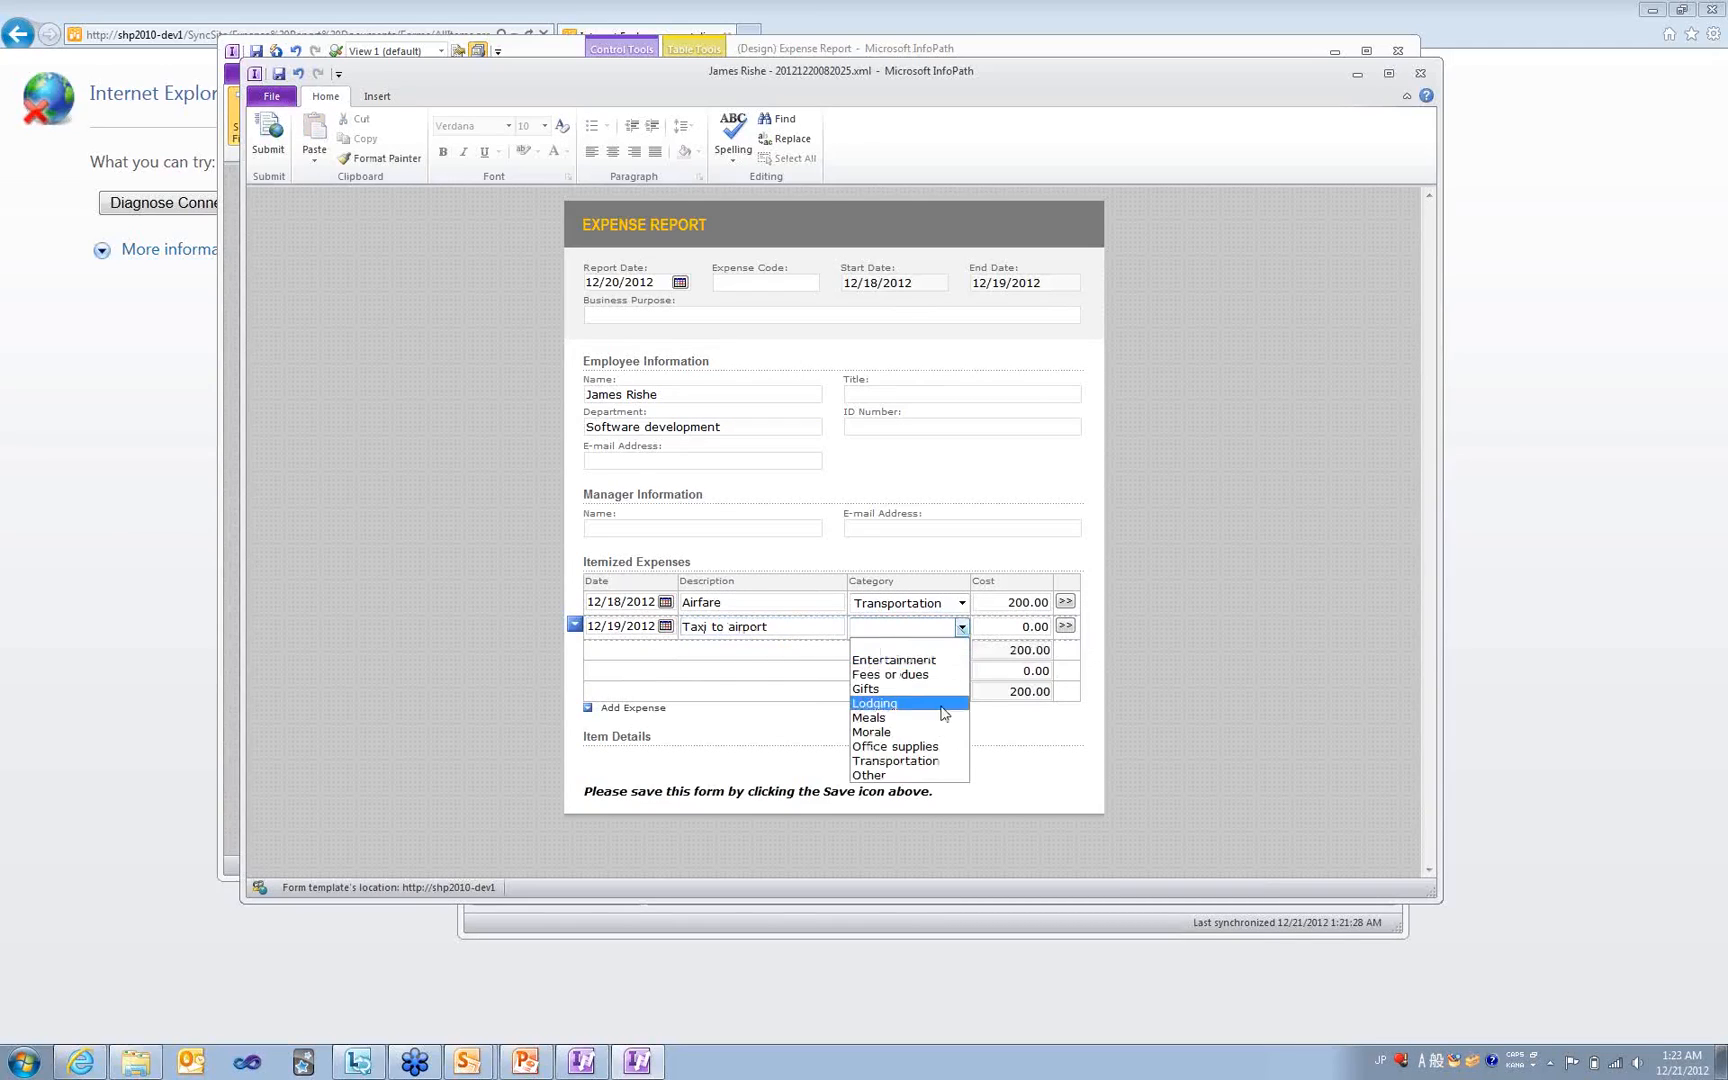
click(943, 760)
click(1020, 622)
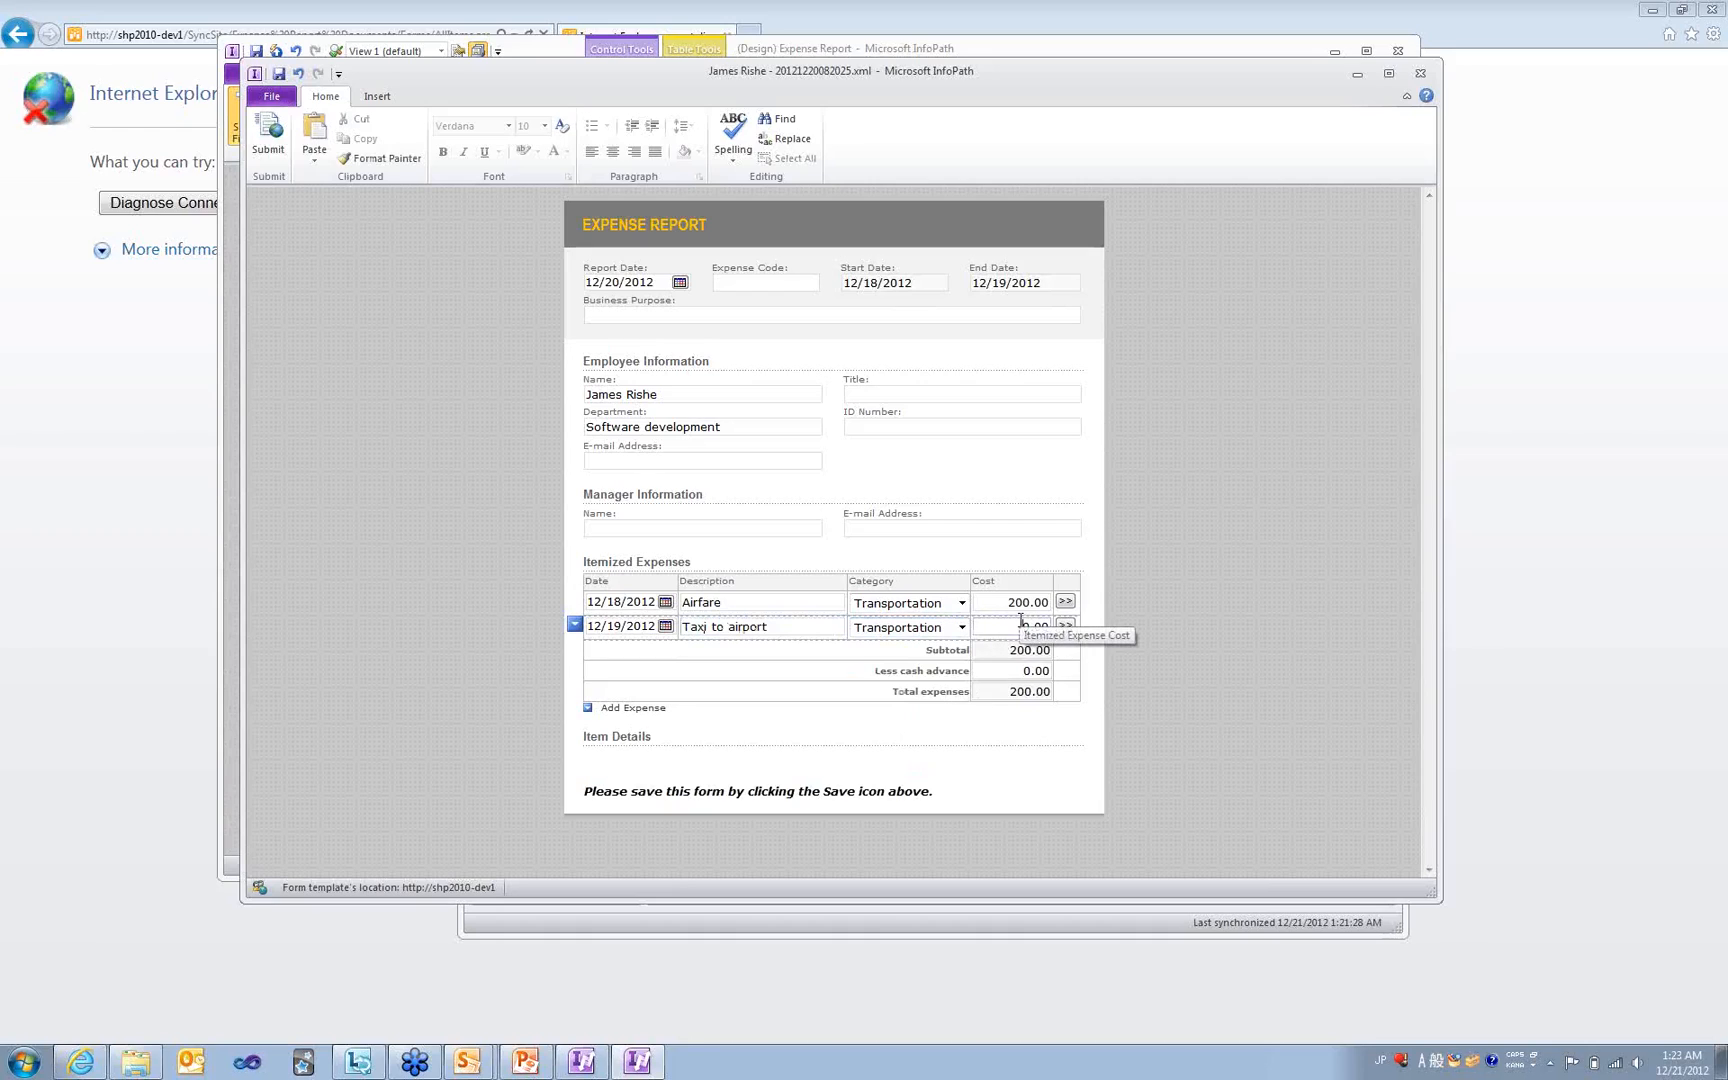
text(30)
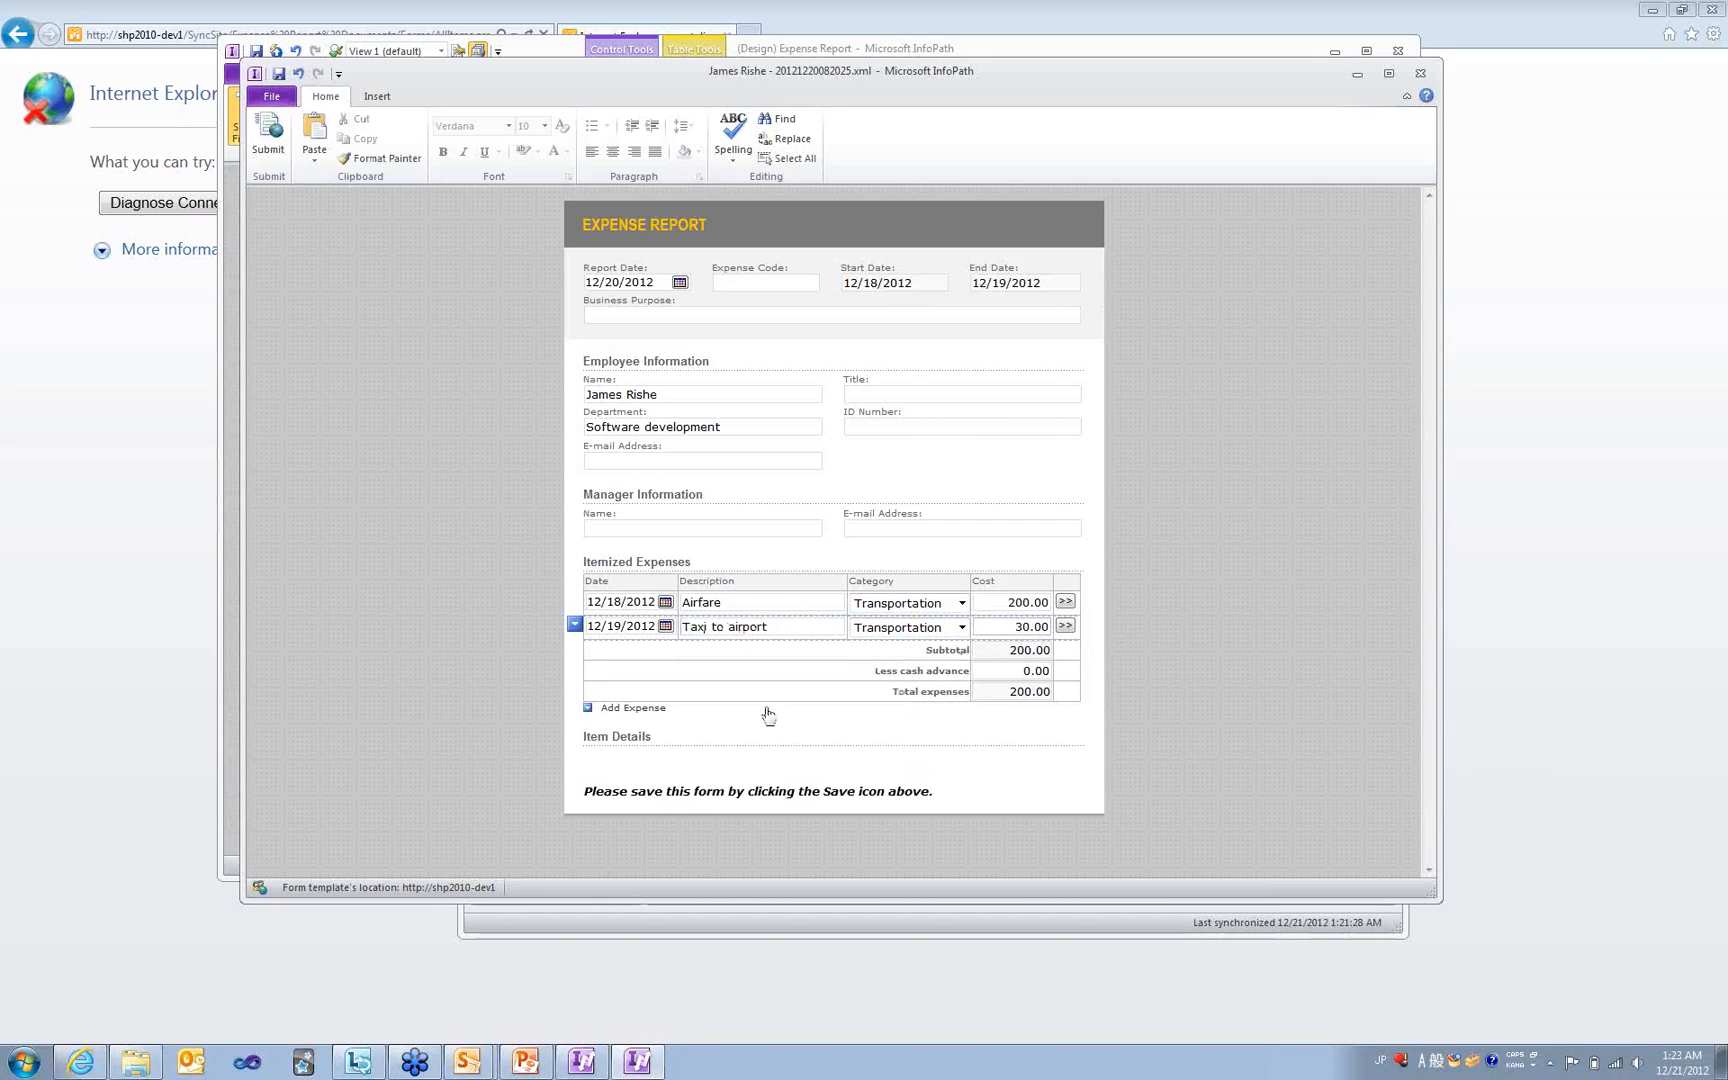
- Add a December 19 'Lunch at airport' Meals expense of 7.00, bringing the total to 237.00
click(612, 709)
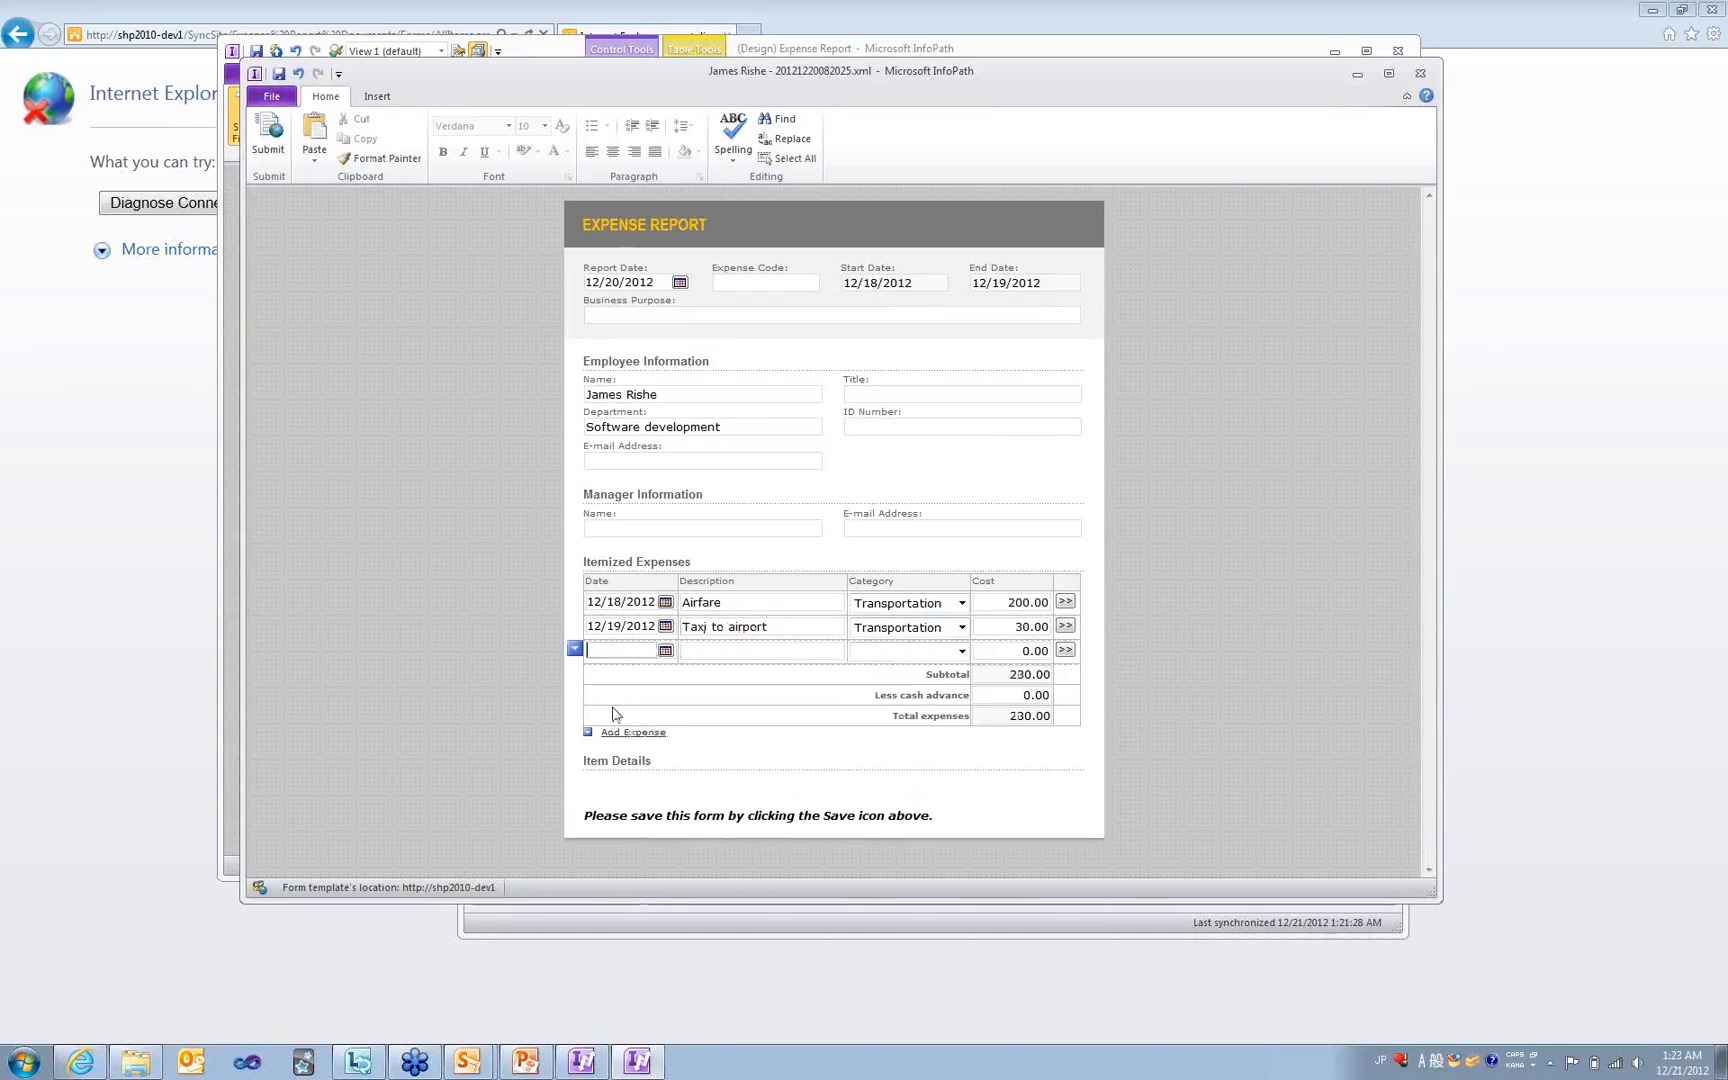
click(665, 650)
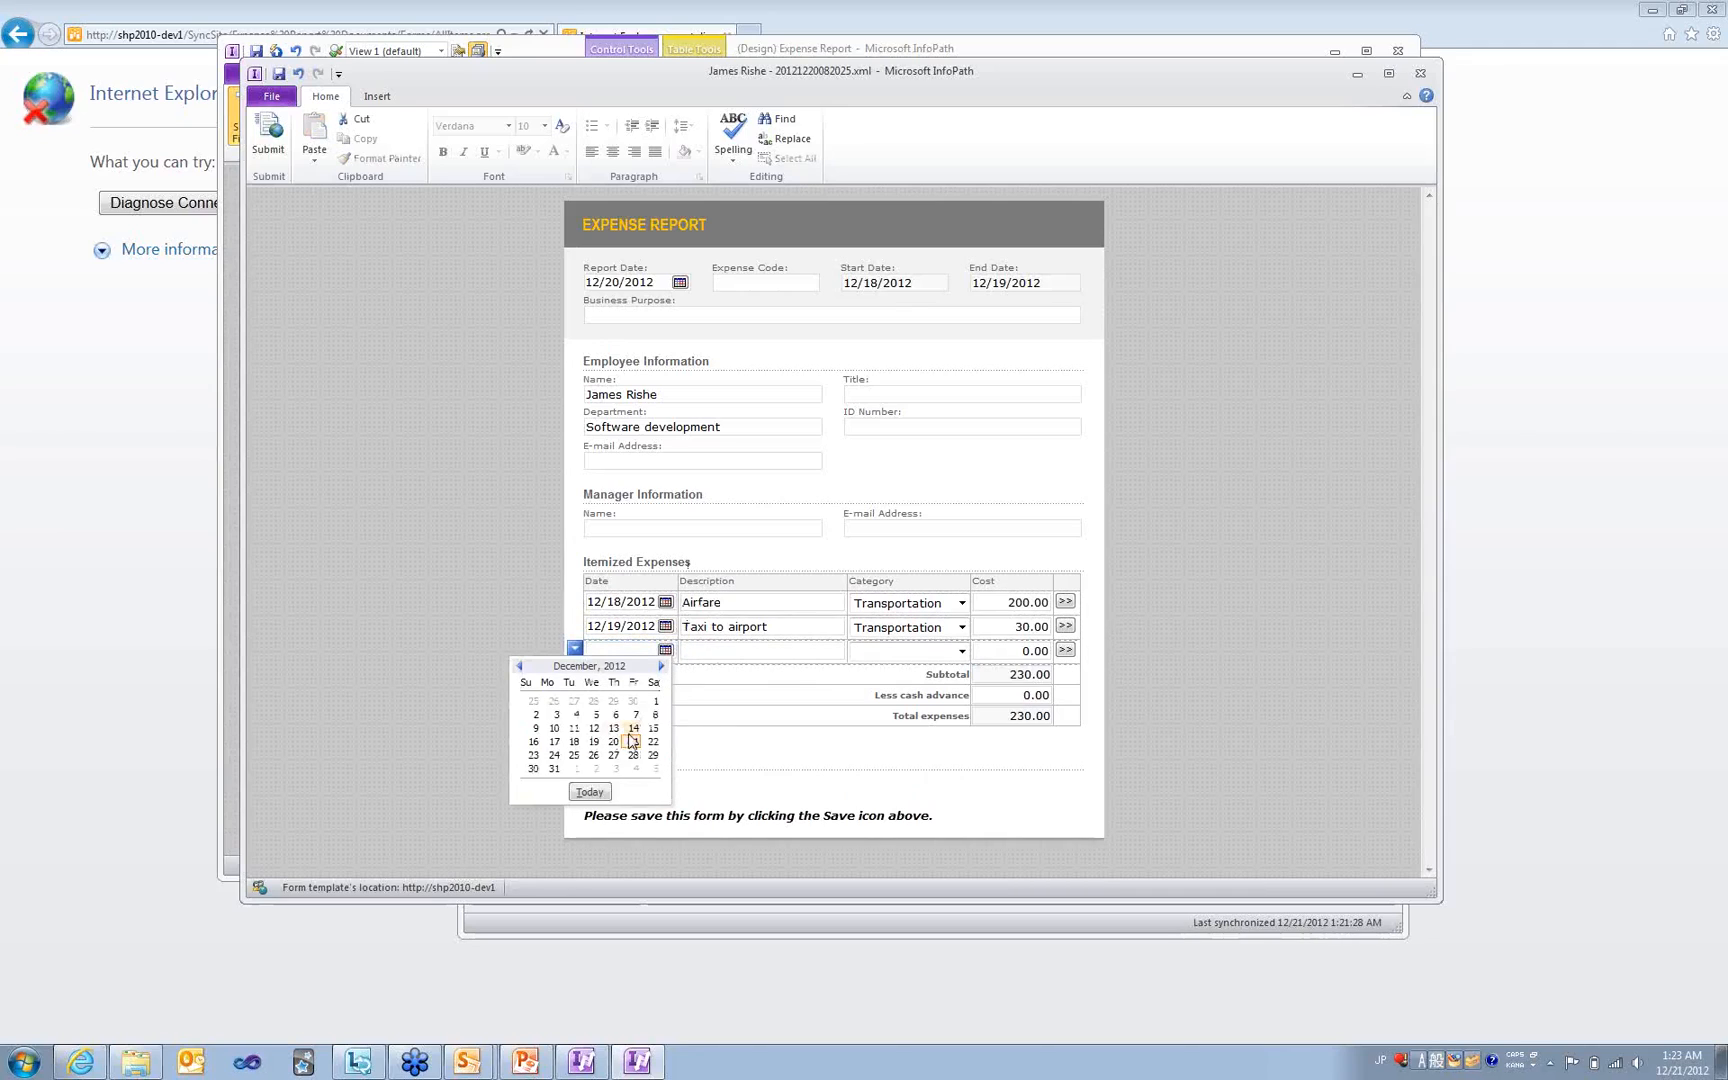
click(594, 741)
click(695, 651)
text(Lunch at airport)
key(Tab)
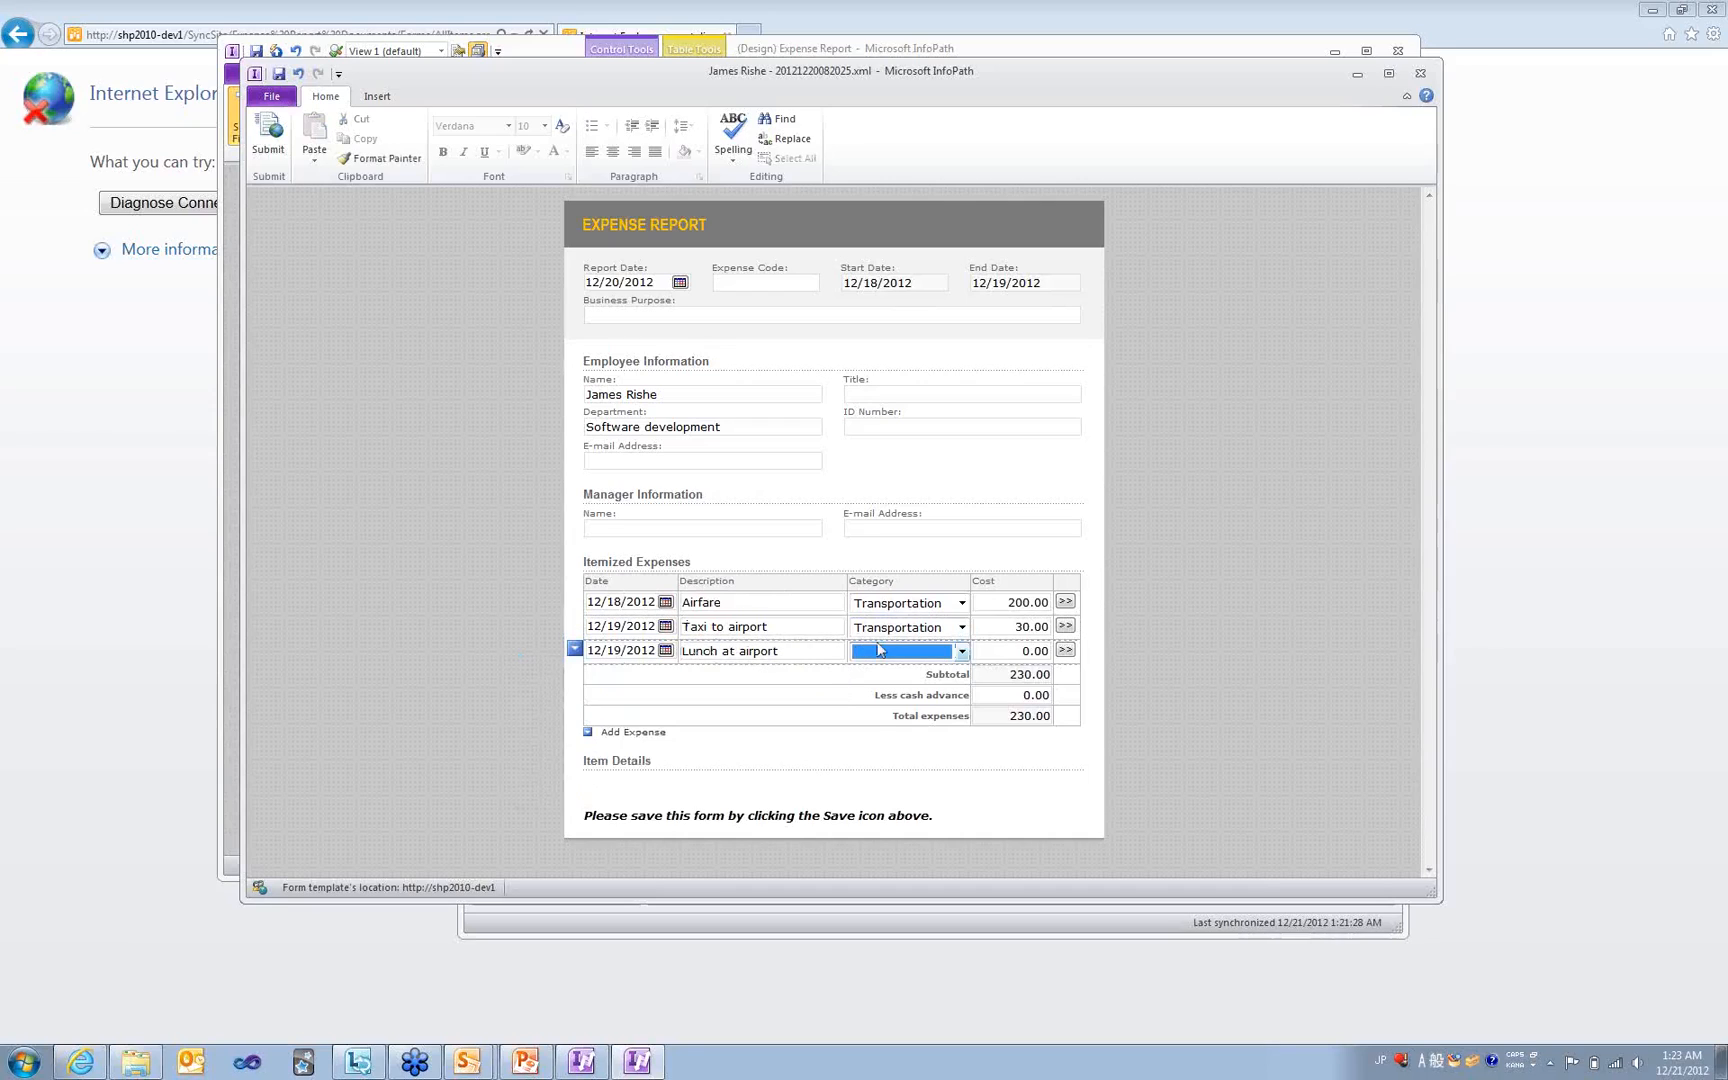
click(880, 653)
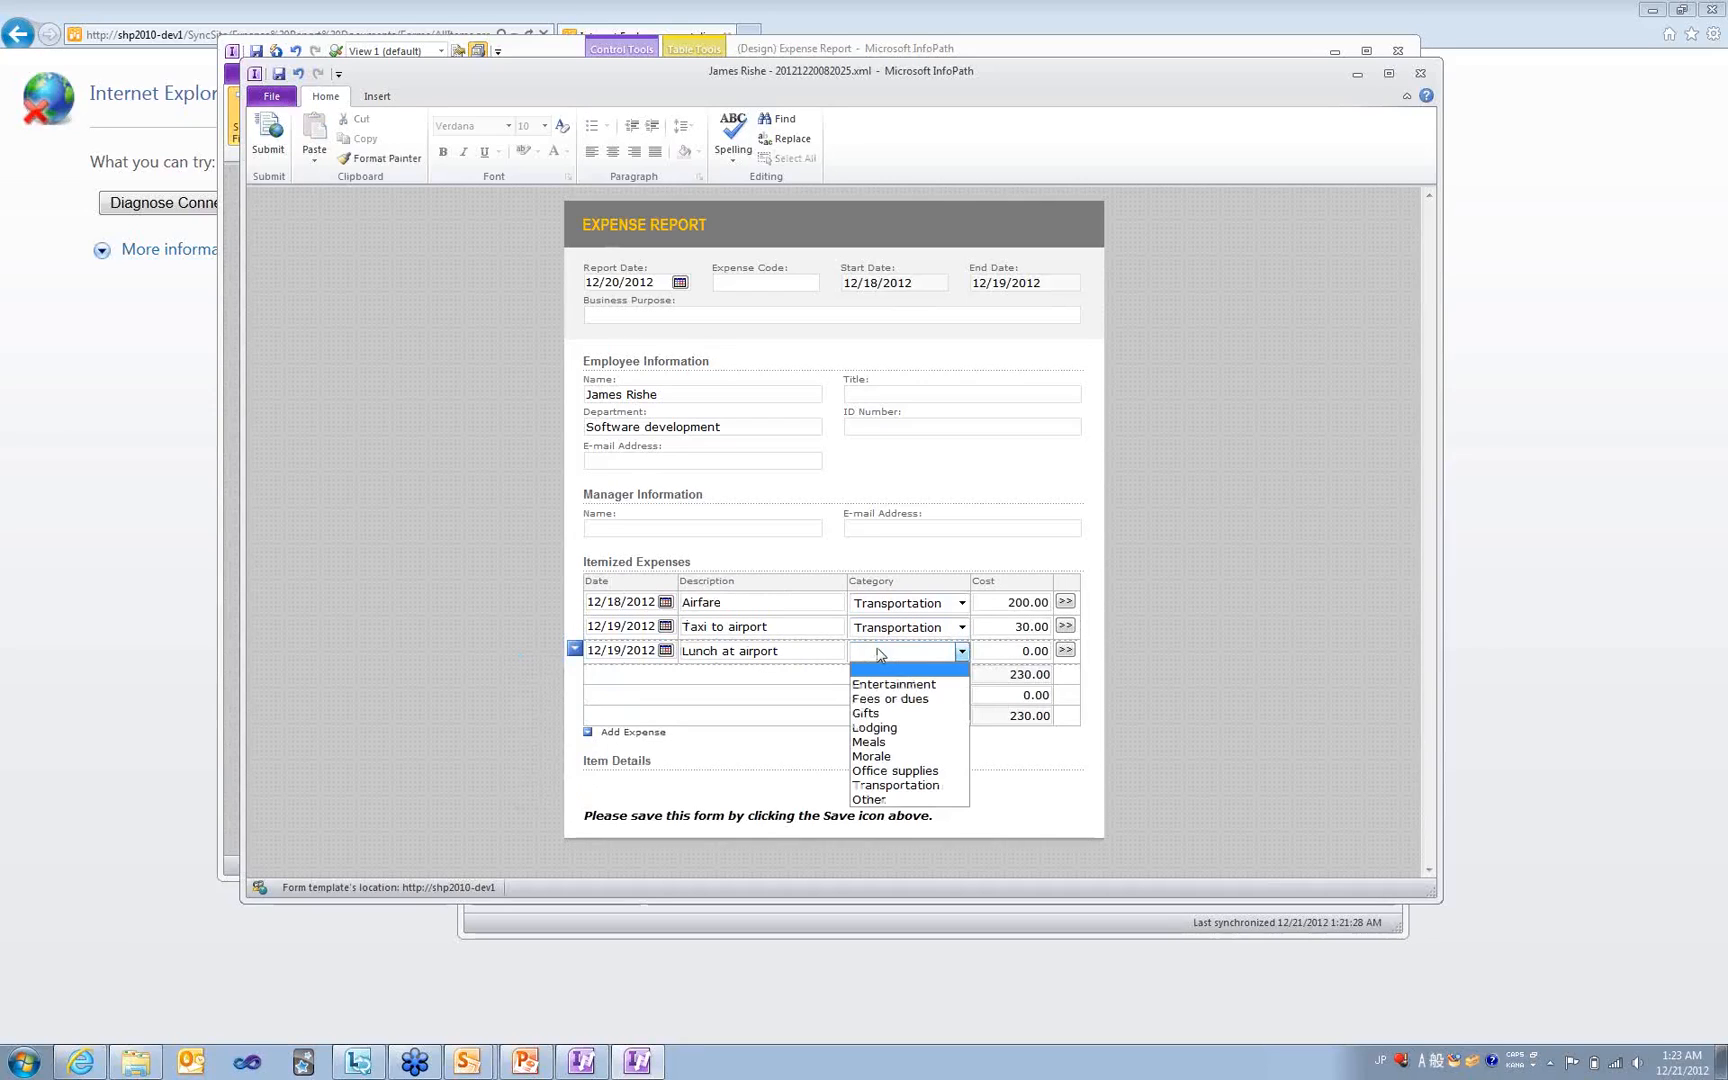
click(872, 742)
click(1016, 652)
key(Delete)
text(7)
click(402, 624)
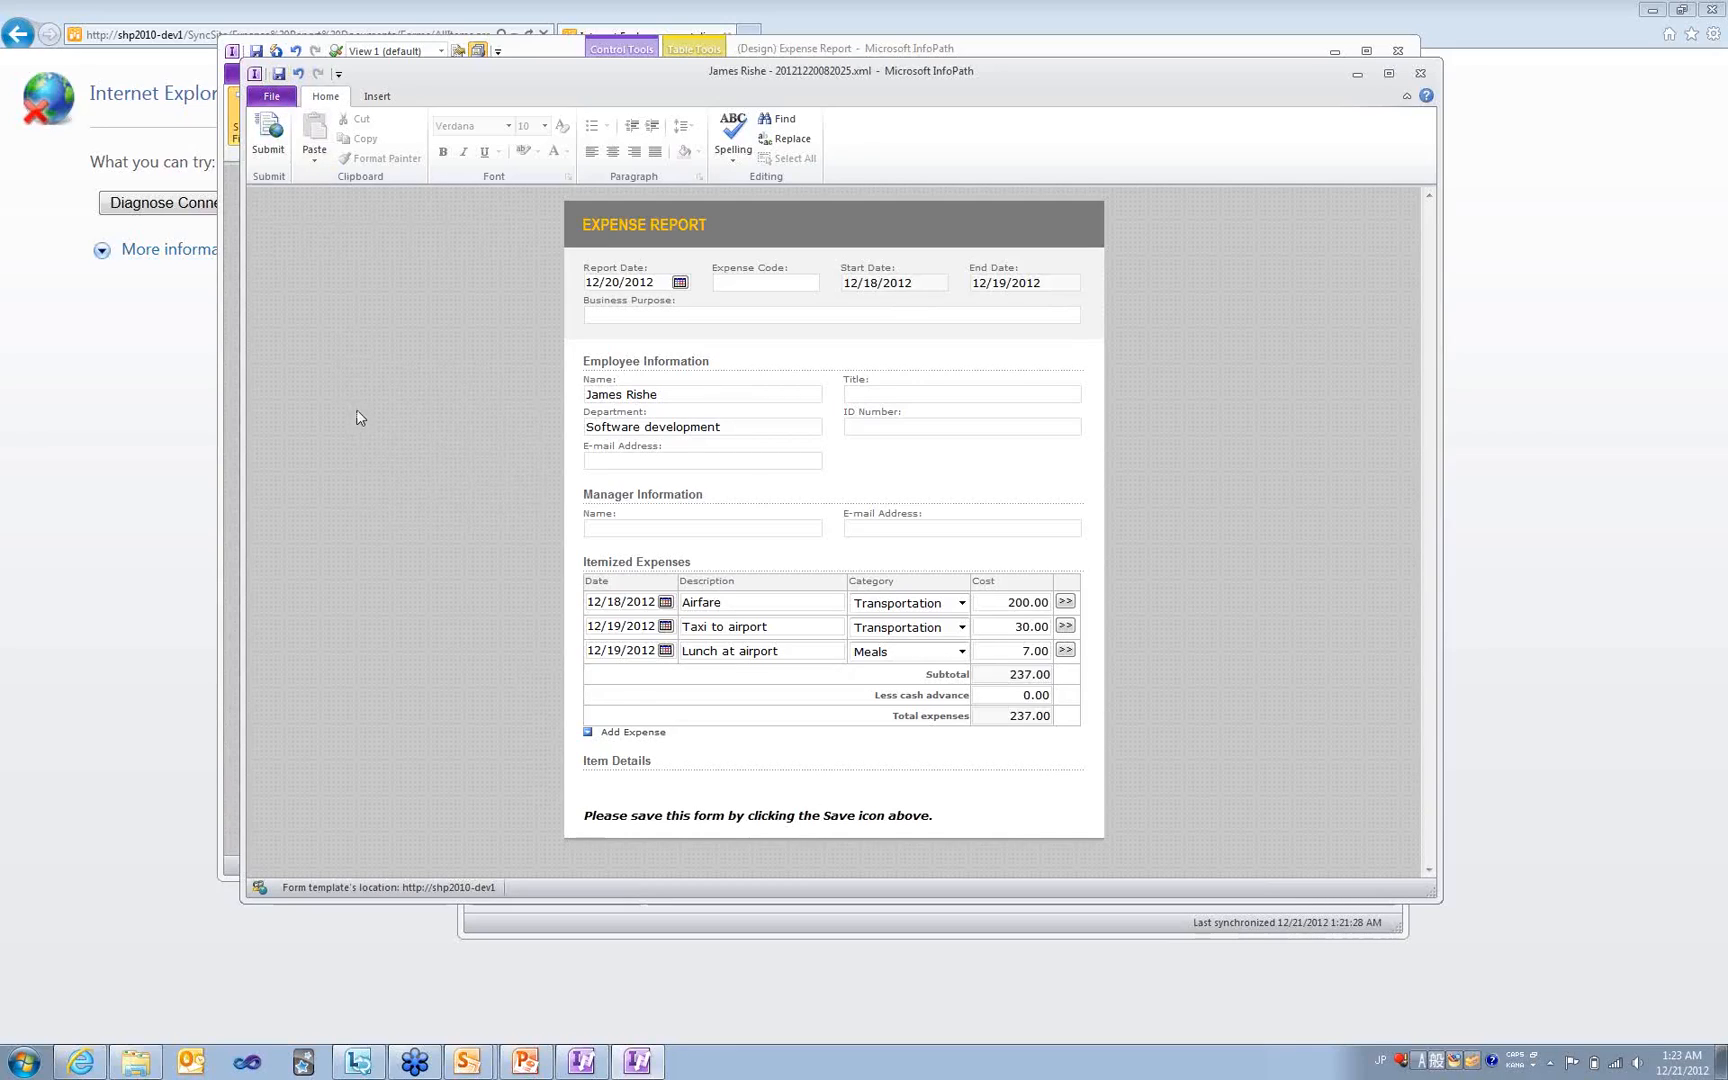
- Close the edited form, widen the Name column in SharePoint Workspace, and open the first expense report file
click(1419, 75)
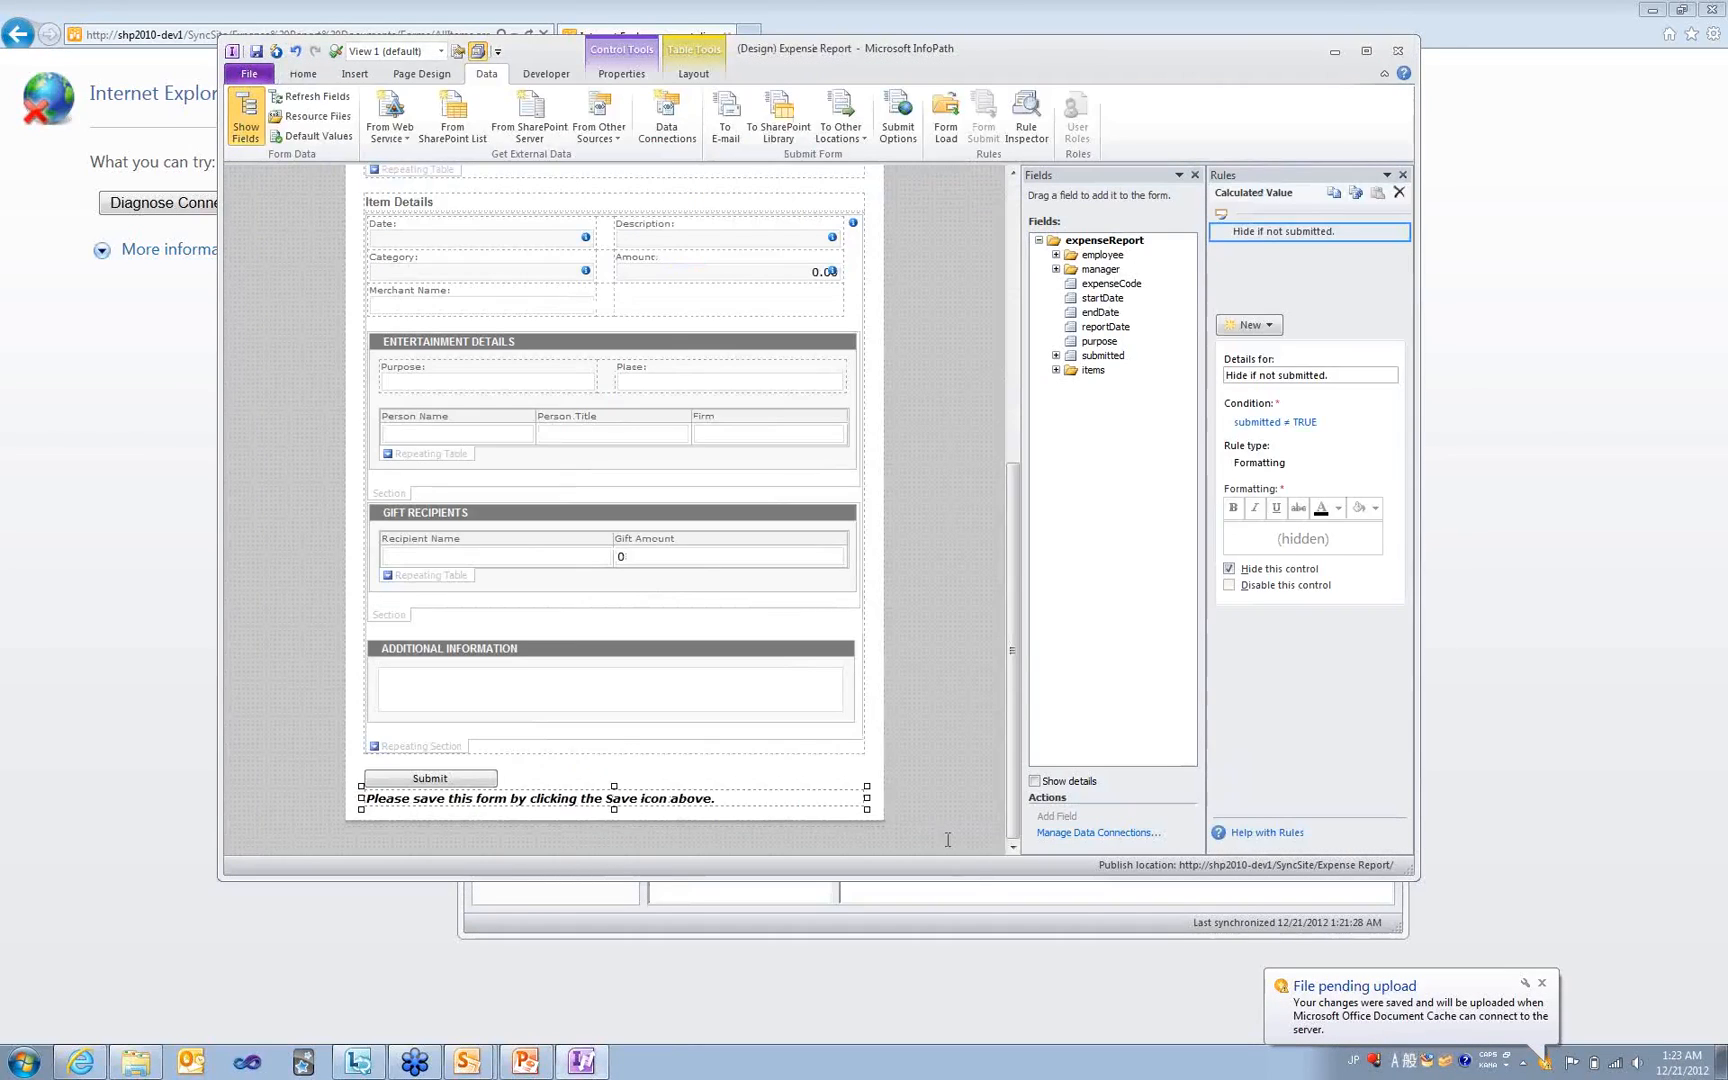
click(954, 922)
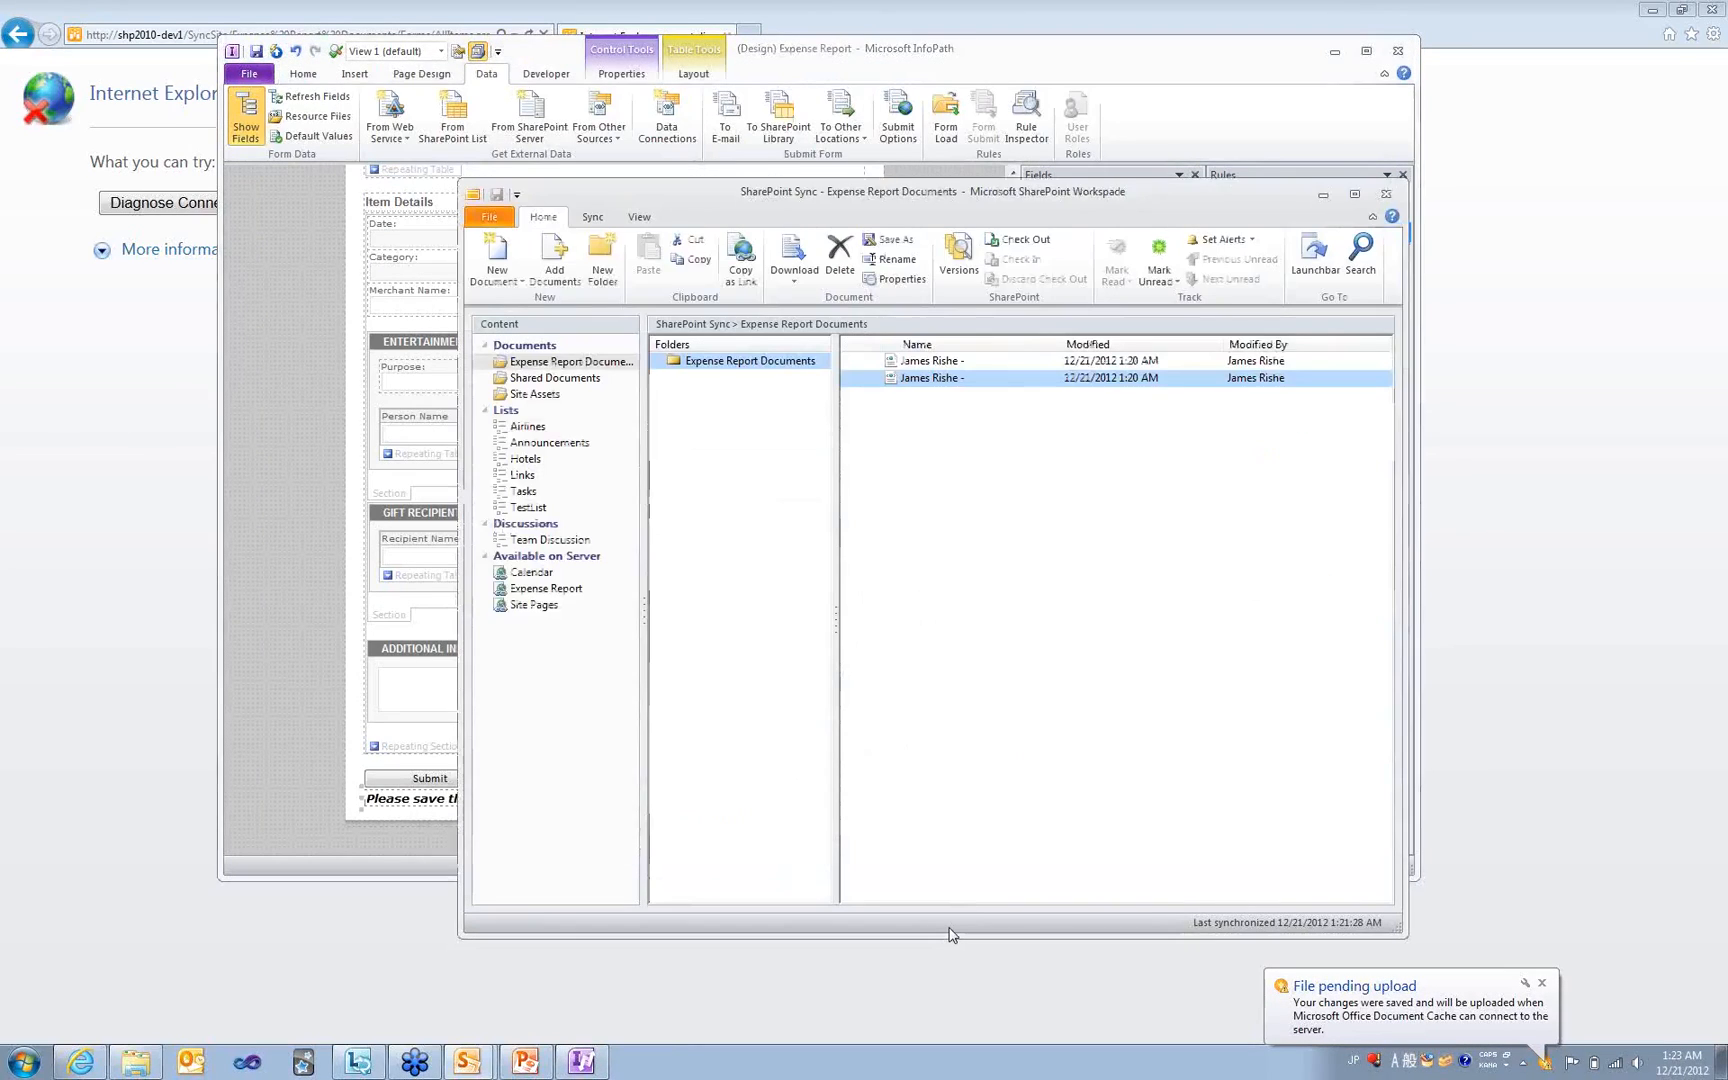
drag(836, 436, 791, 436)
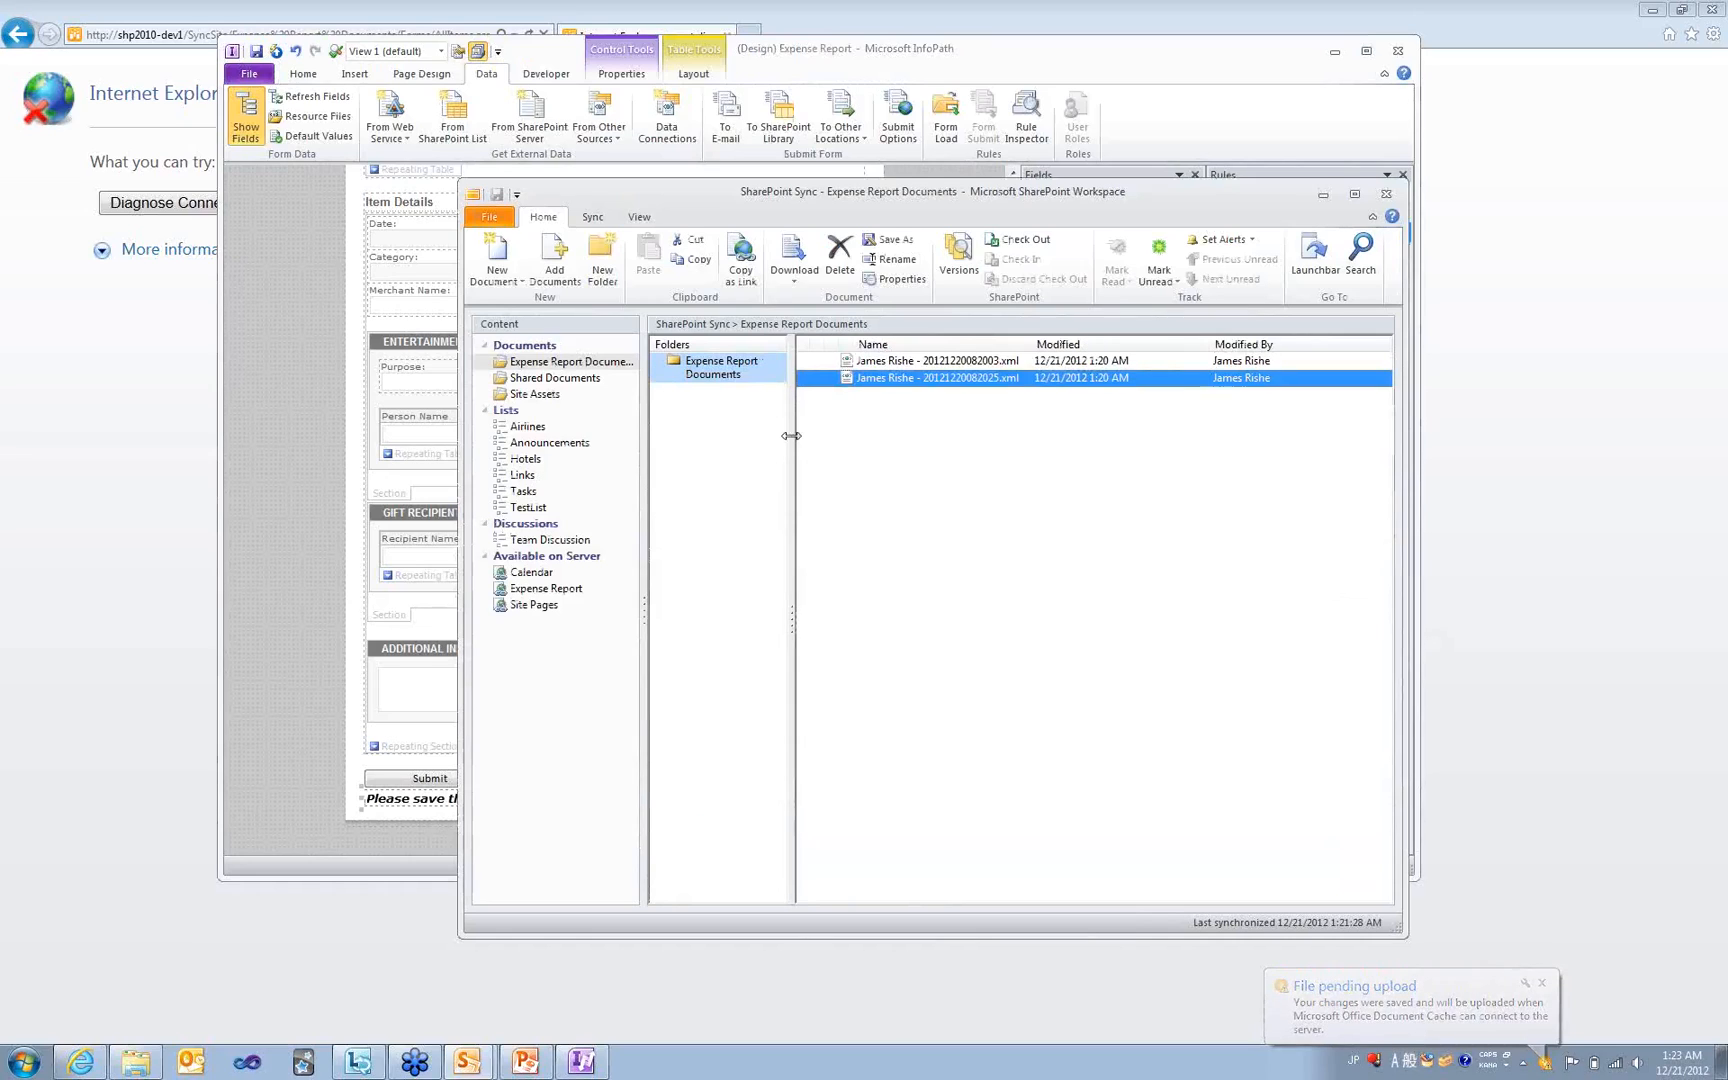
click(887, 360)
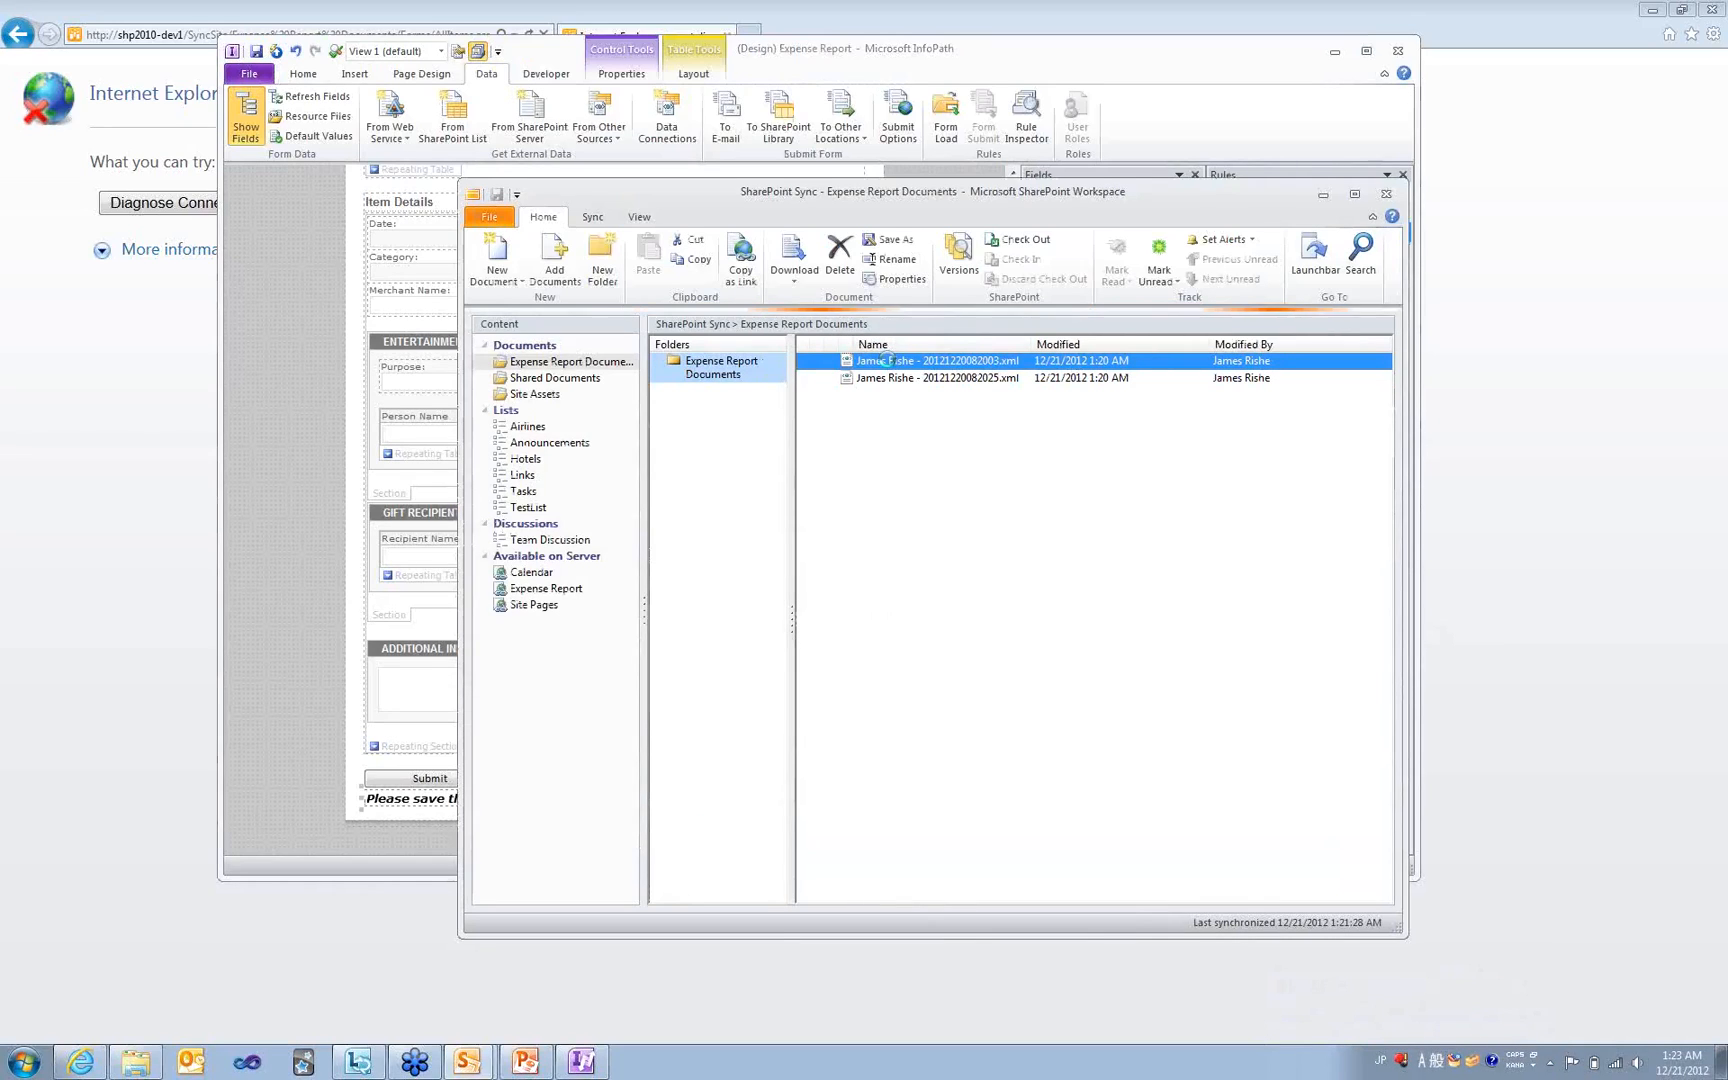
double_click(887, 358)
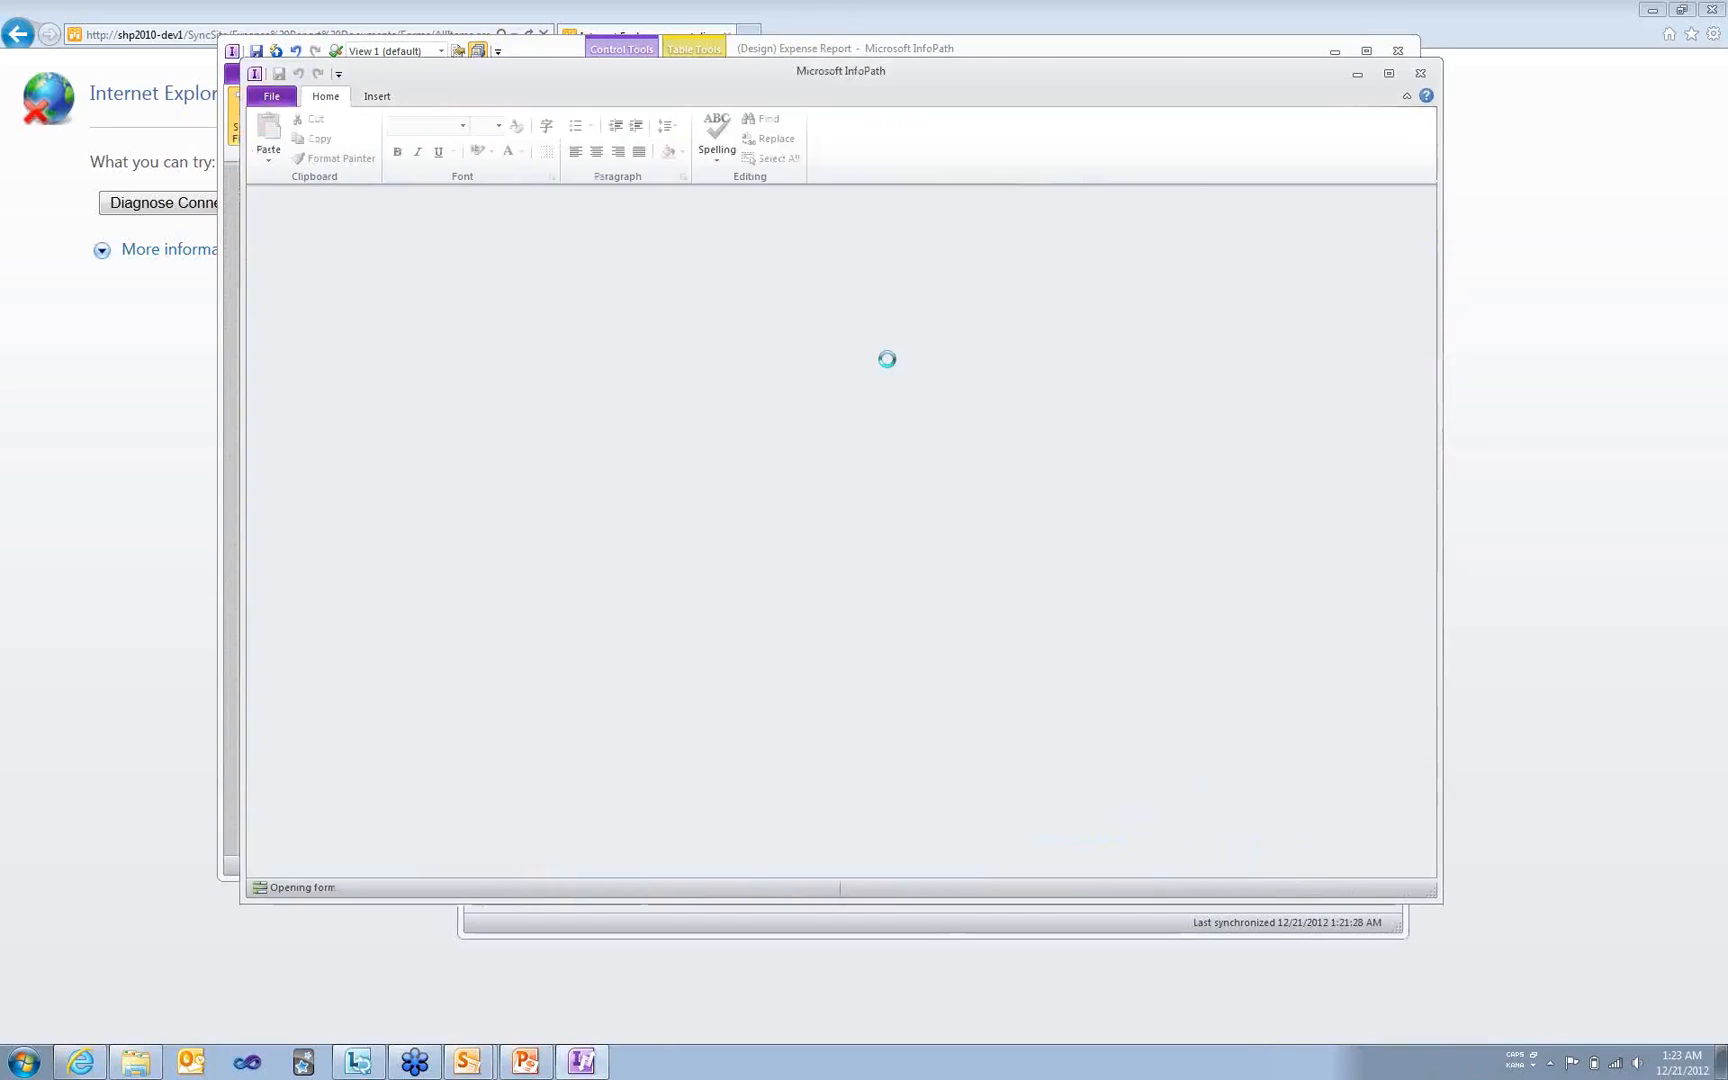
- Fill the first expense row with 12/17/2012, 'Blue pens', Office supplies and 5.00, then close the form
click(702, 602)
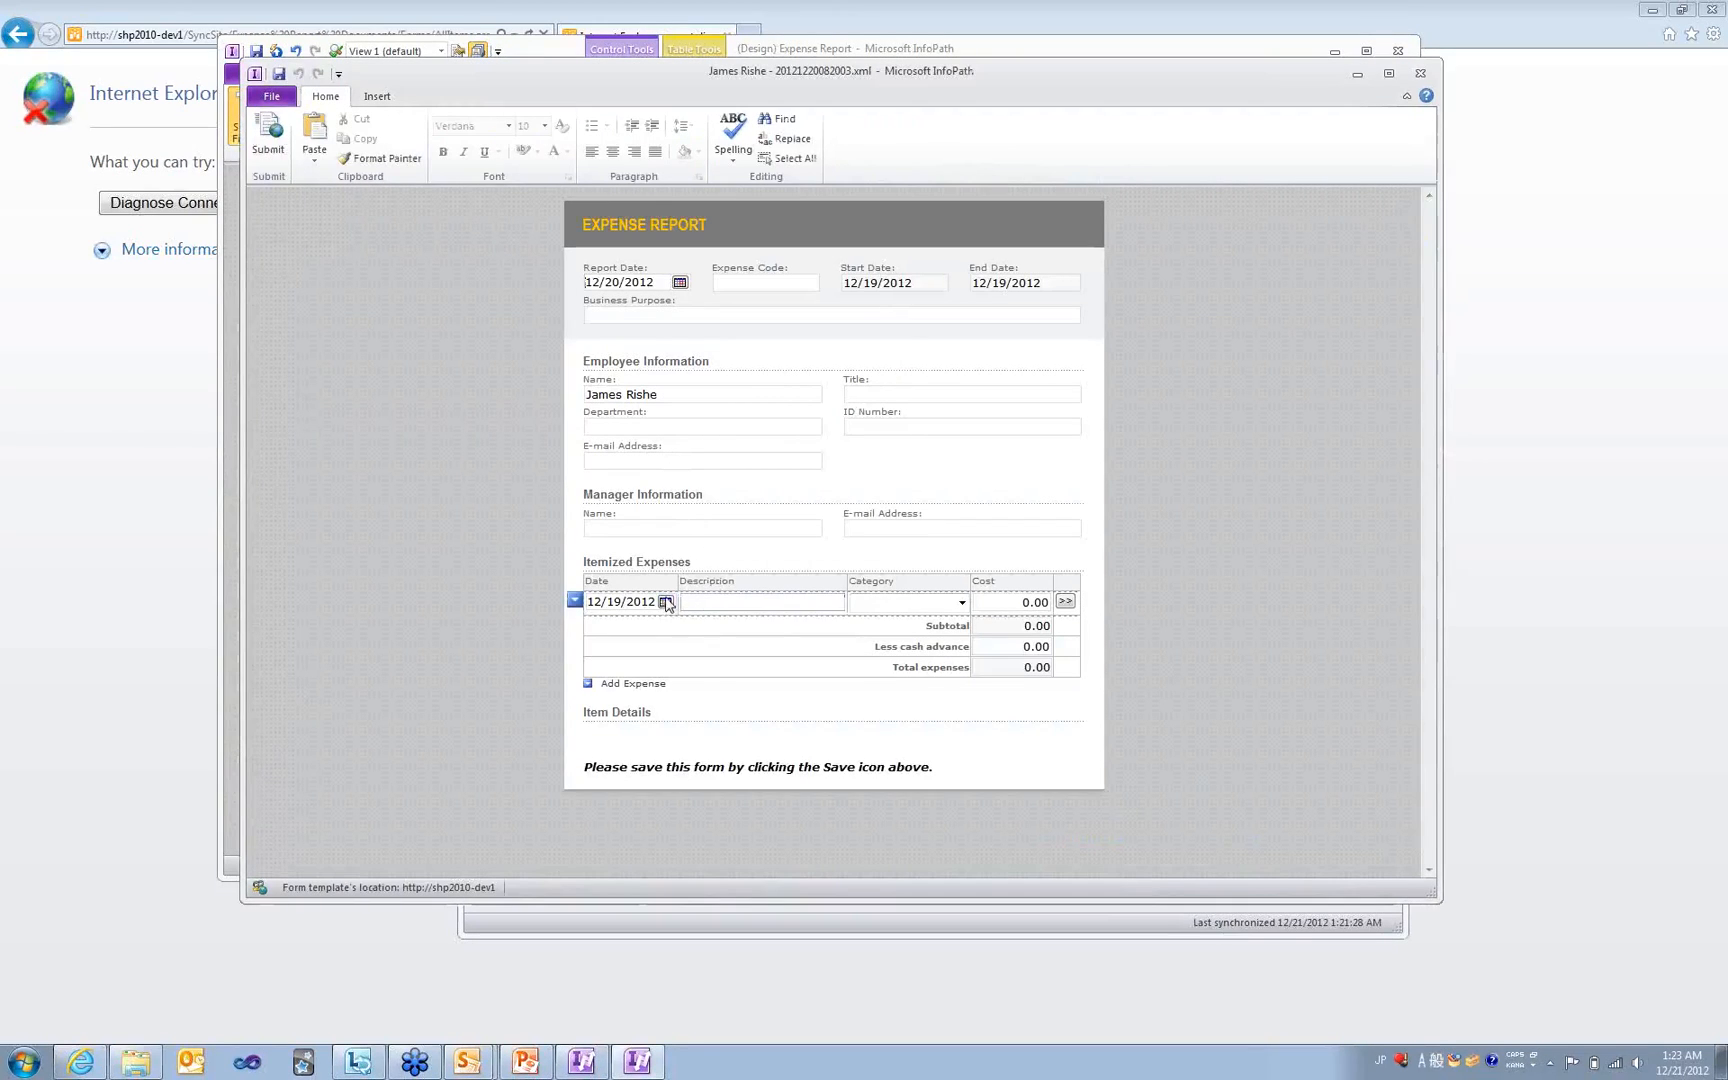
click(665, 602)
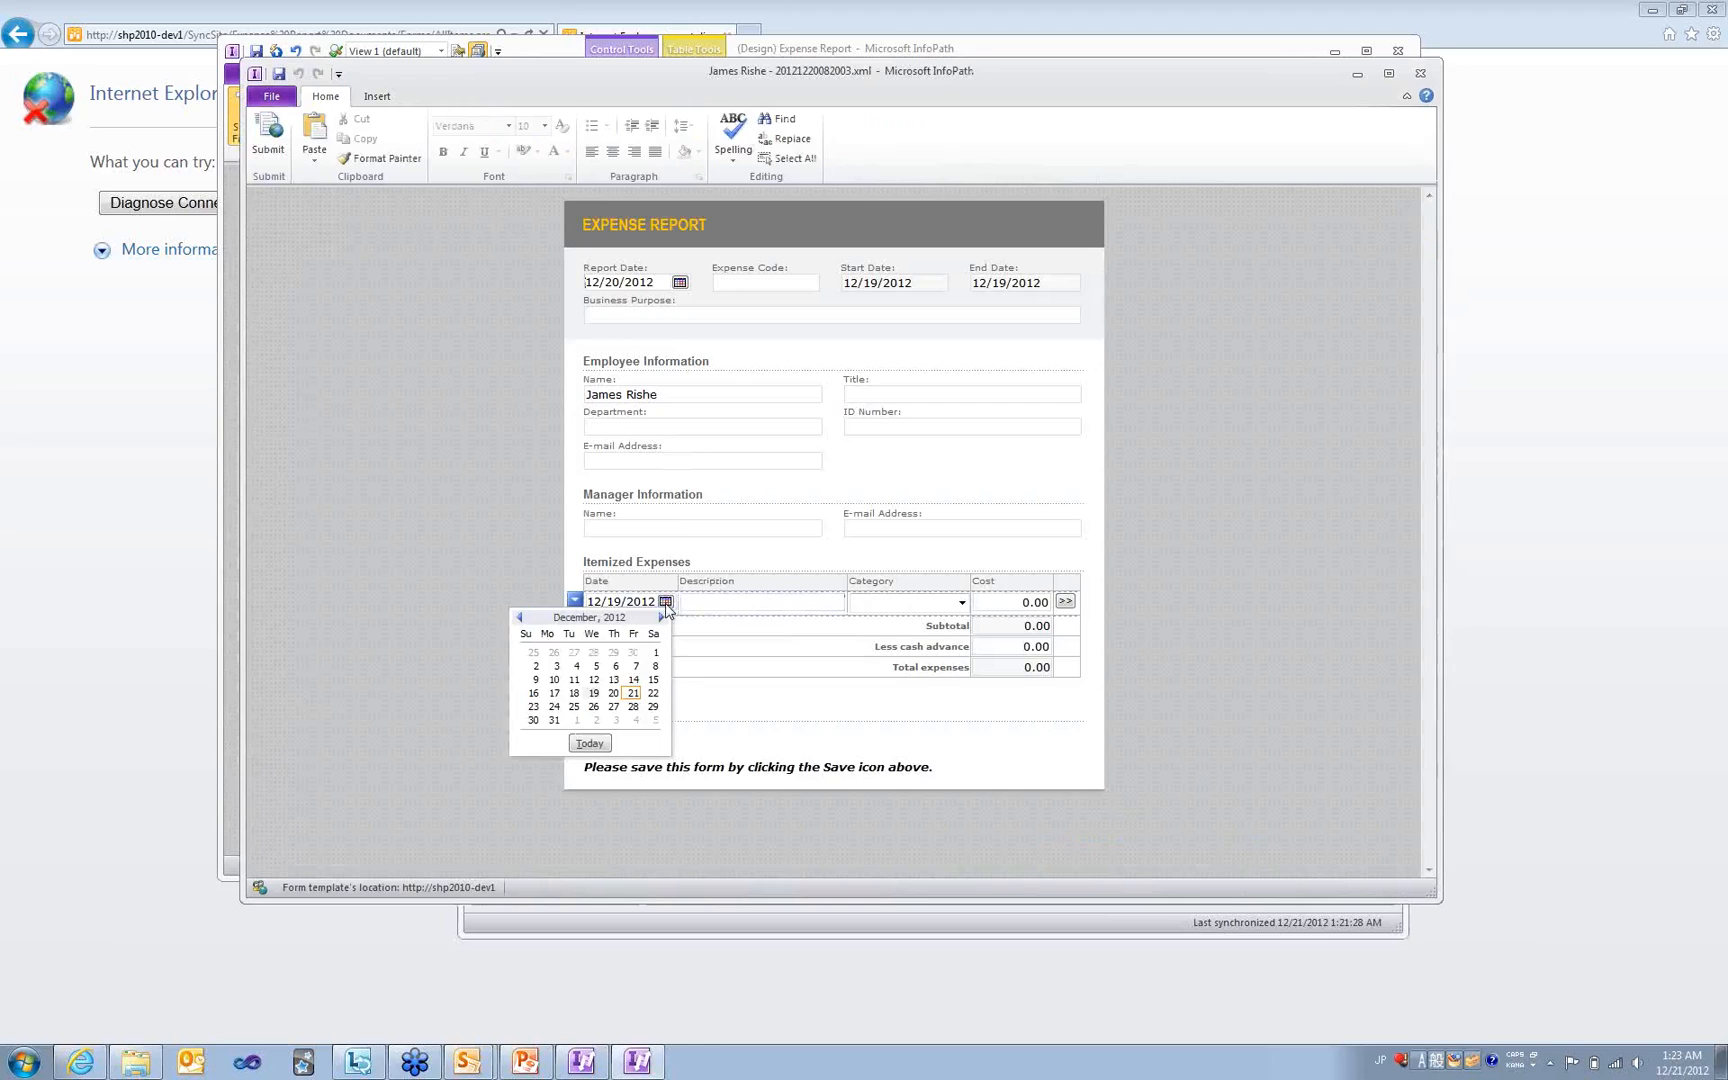
click(653, 693)
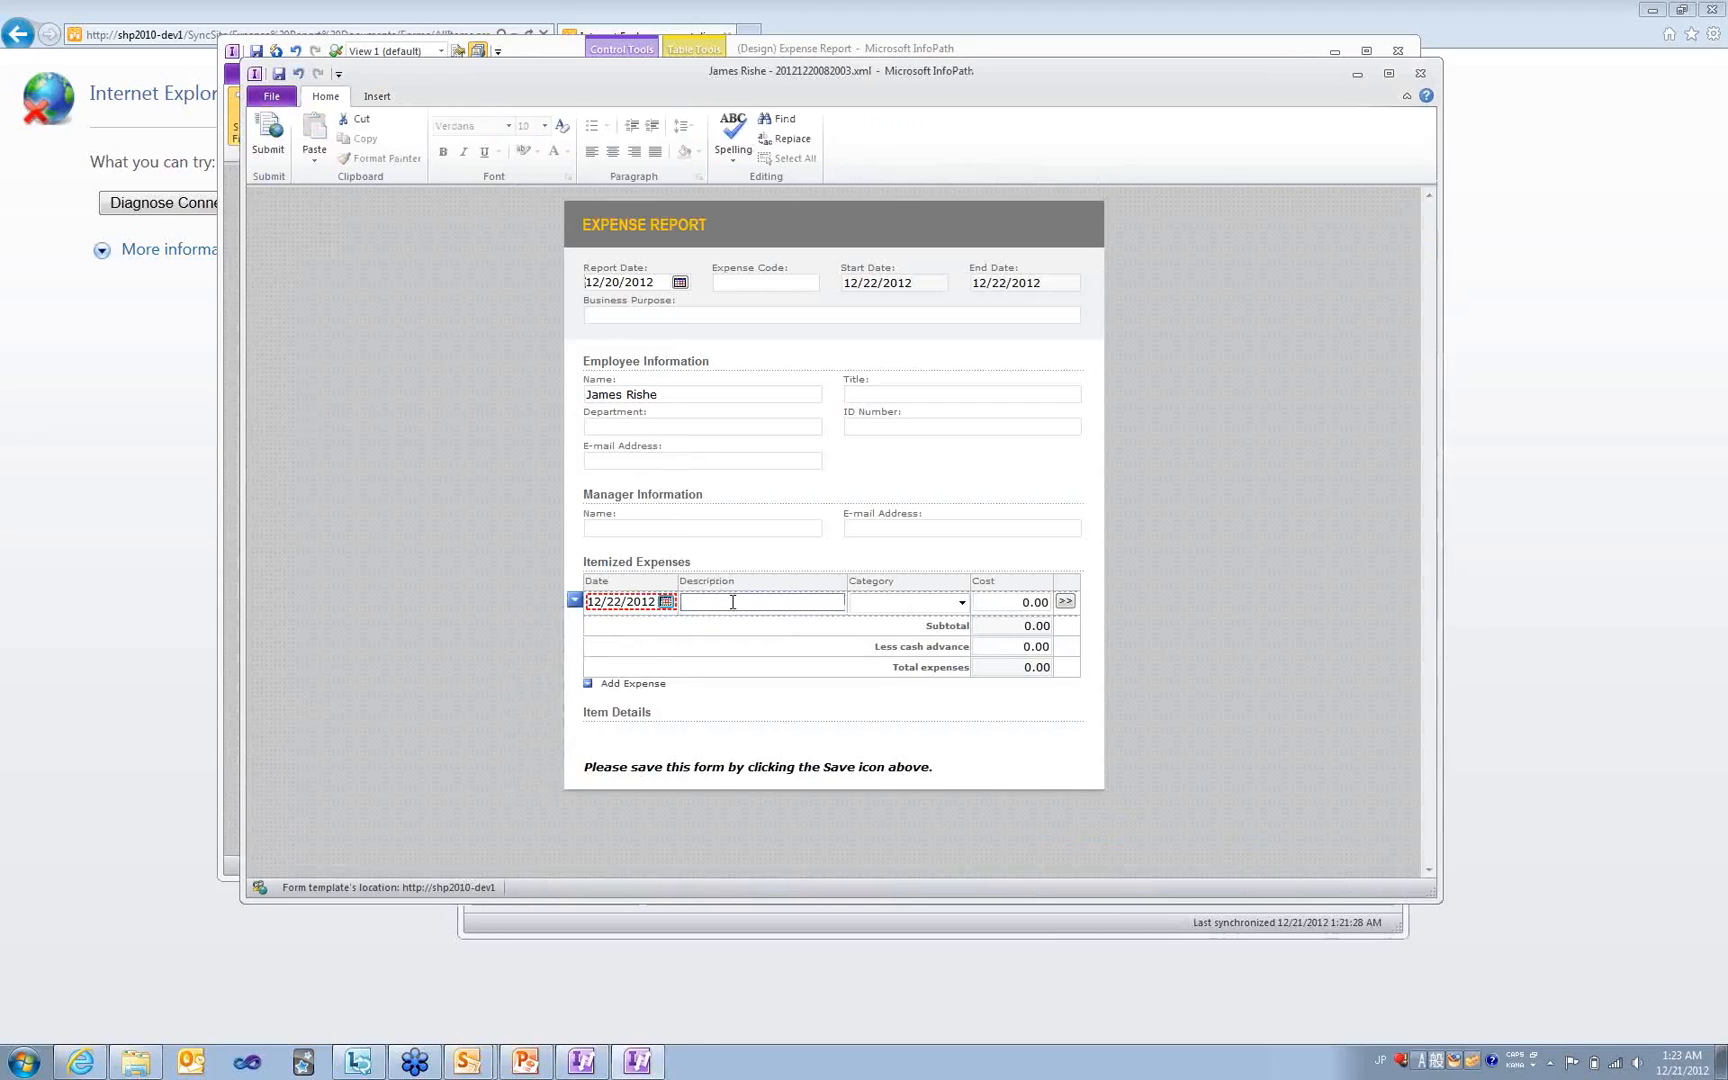
click(665, 602)
click(551, 694)
click(726, 603)
text(Blue pens)
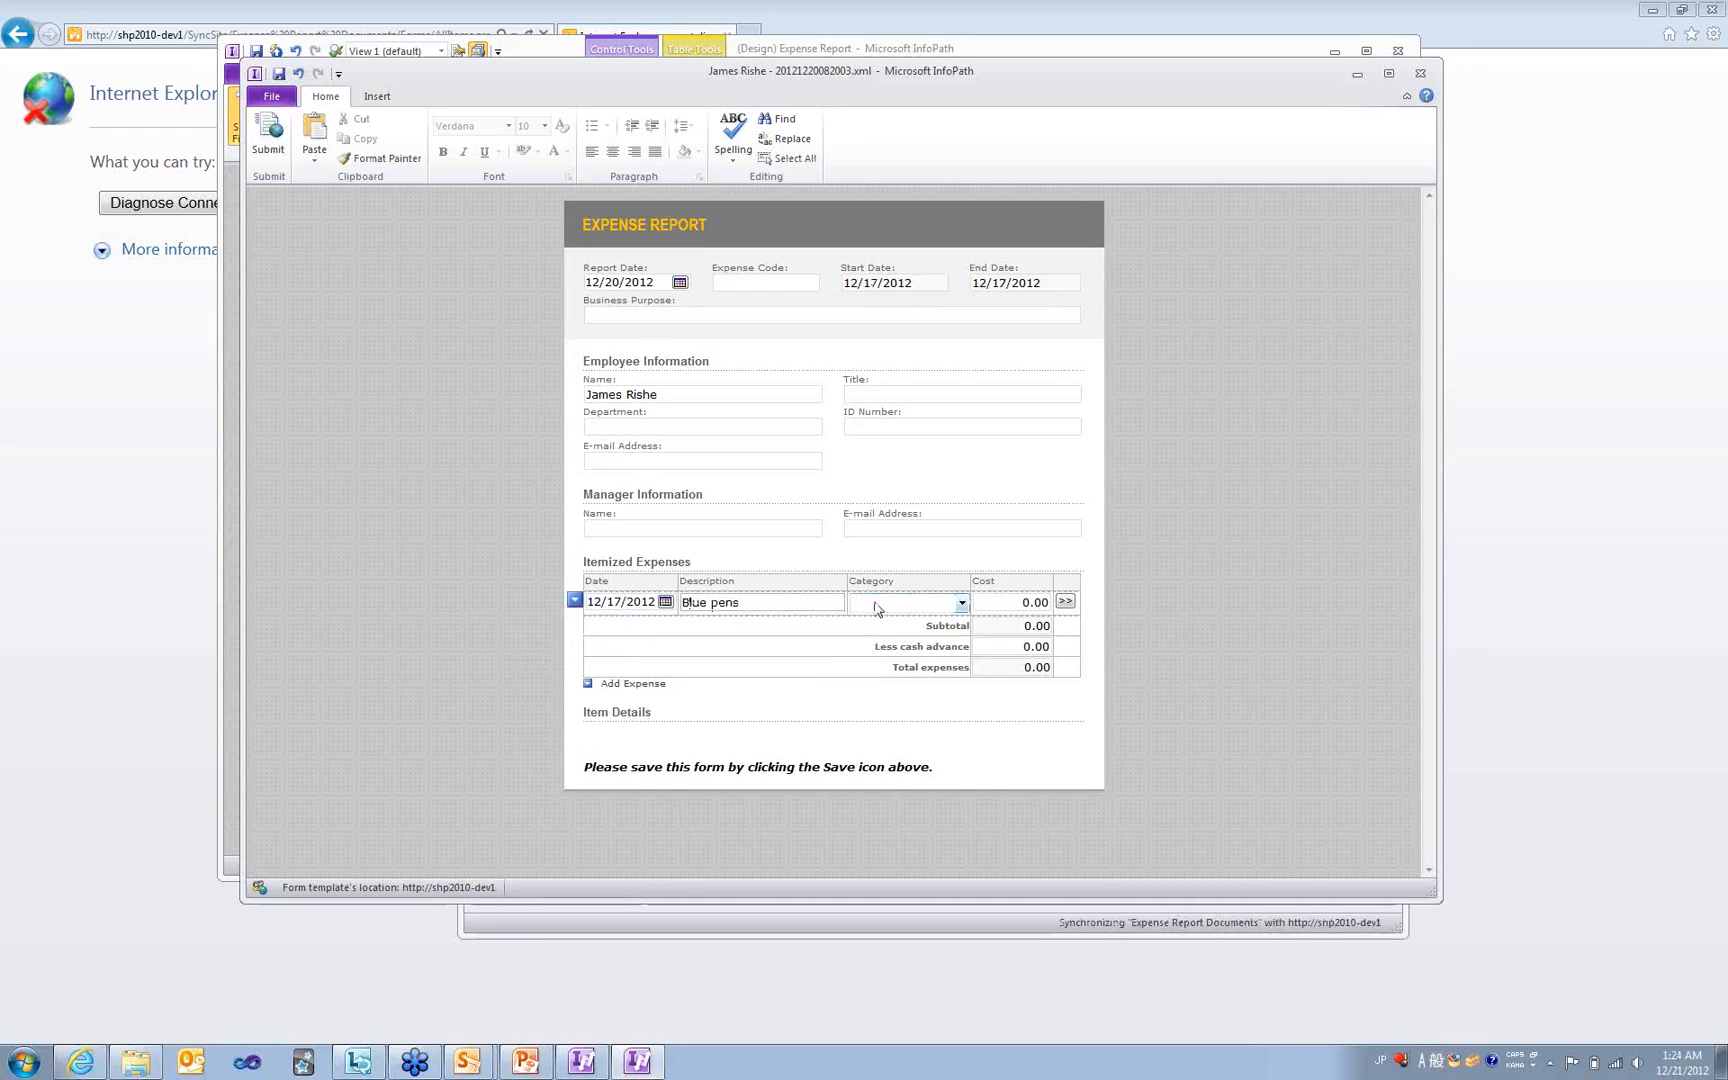
click(962, 602)
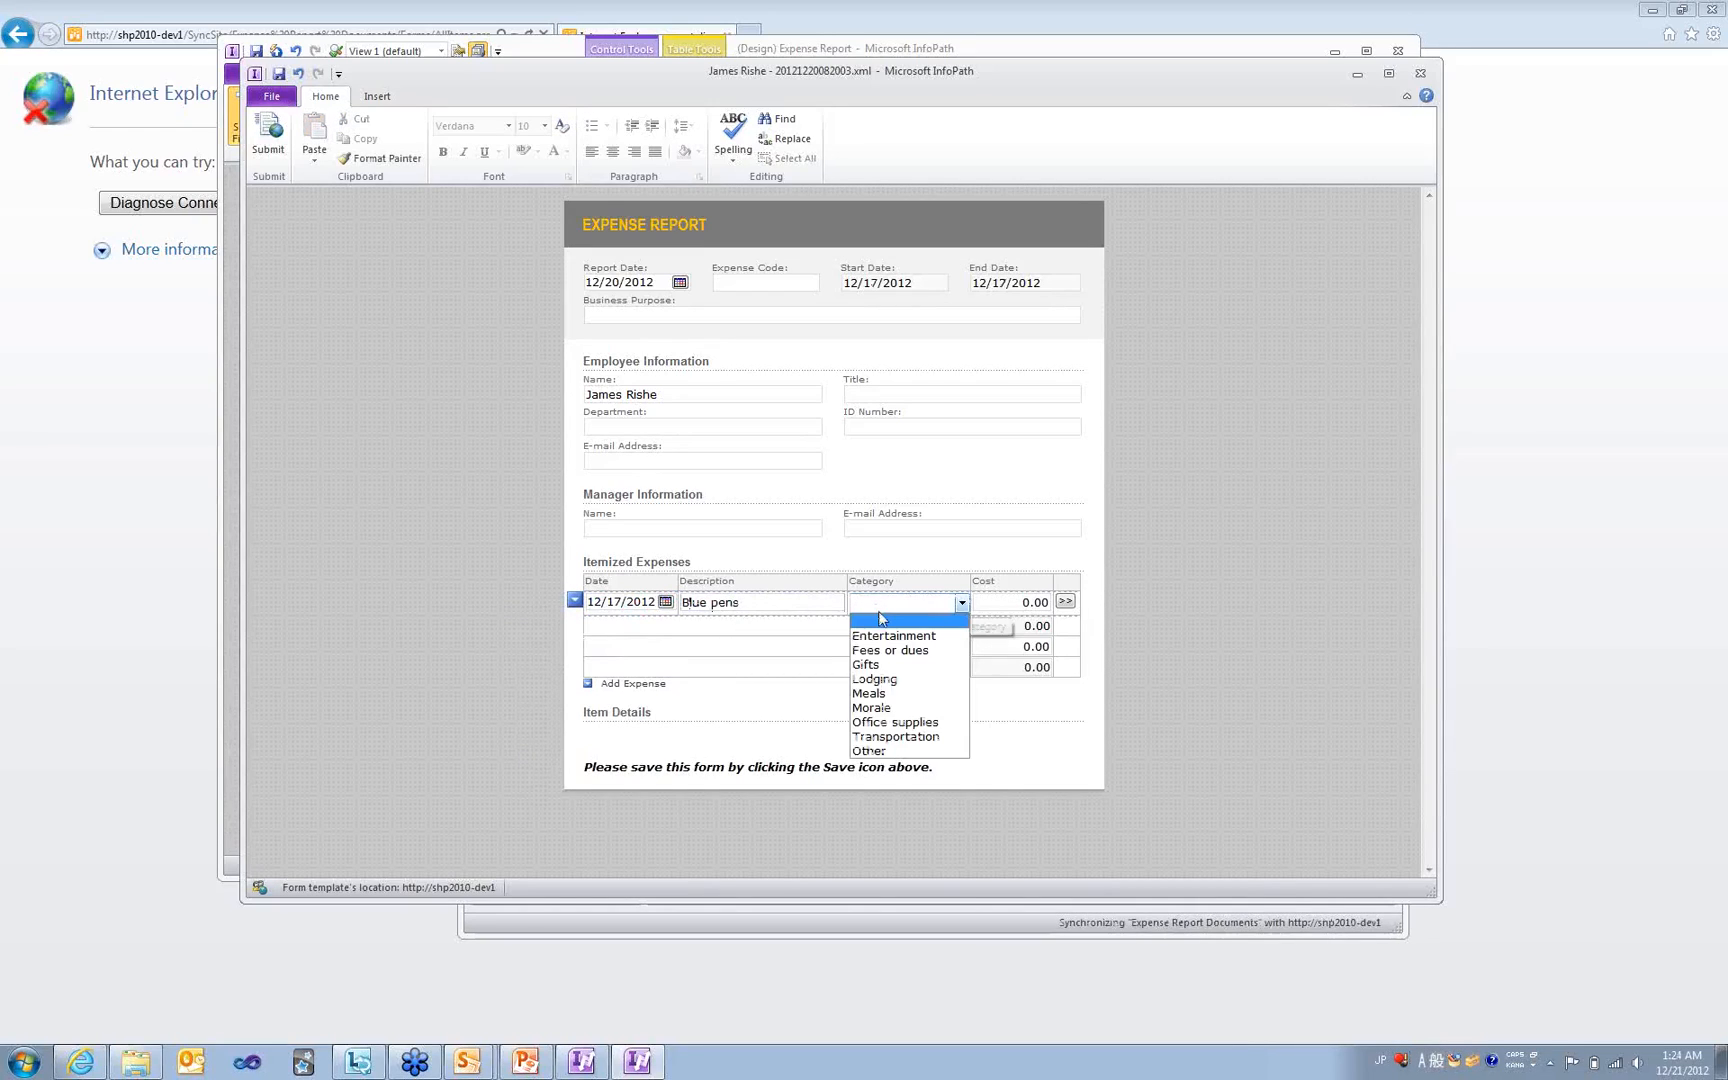
click(882, 721)
click(1029, 601)
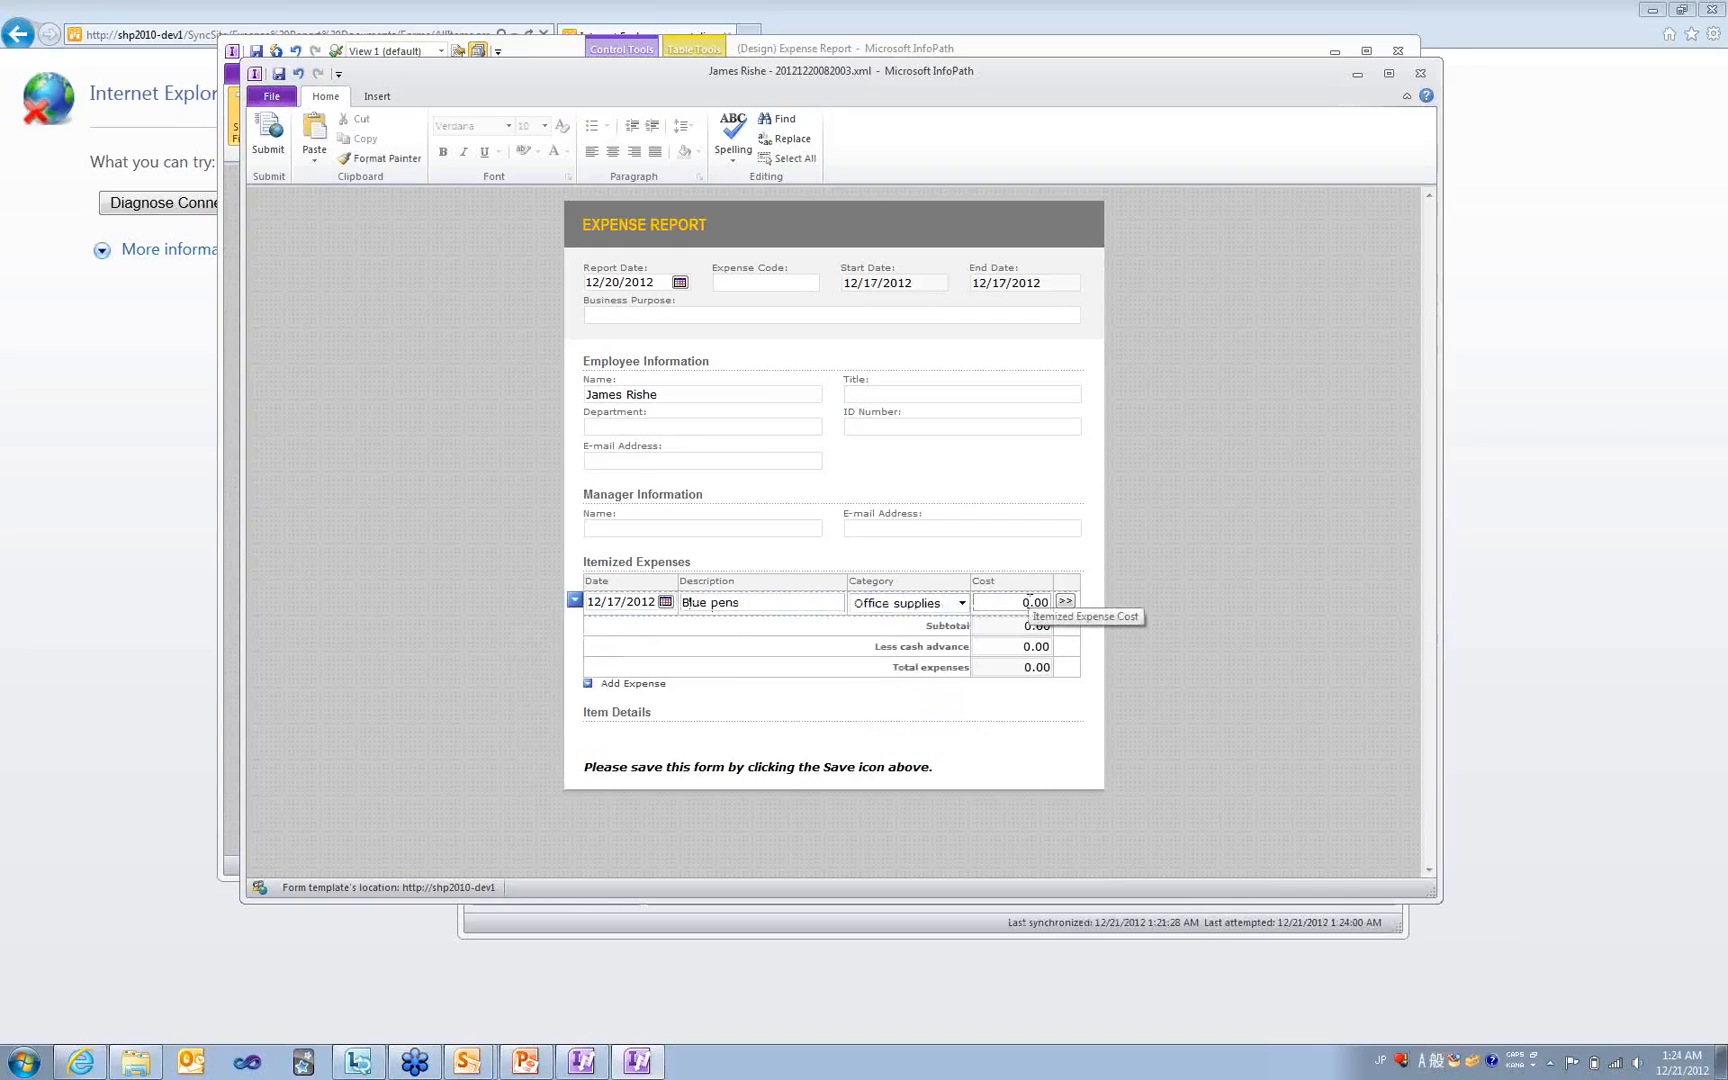
click(503, 618)
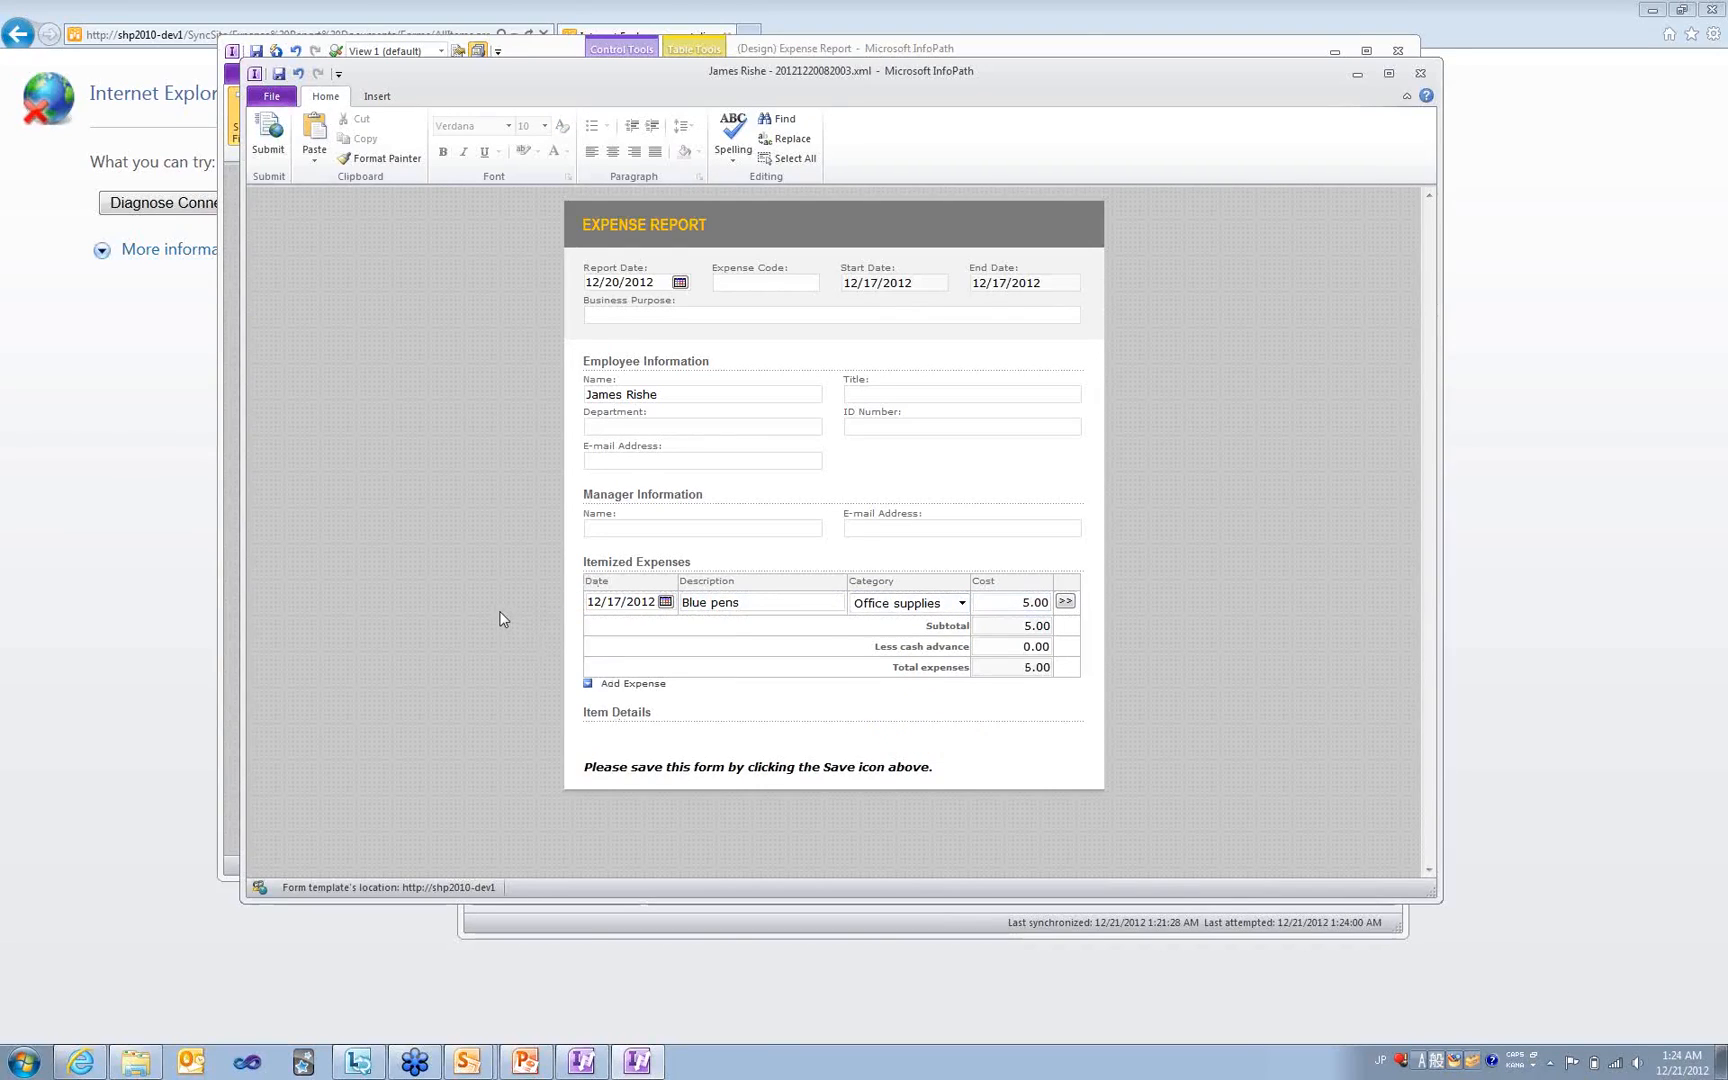
click(1420, 73)
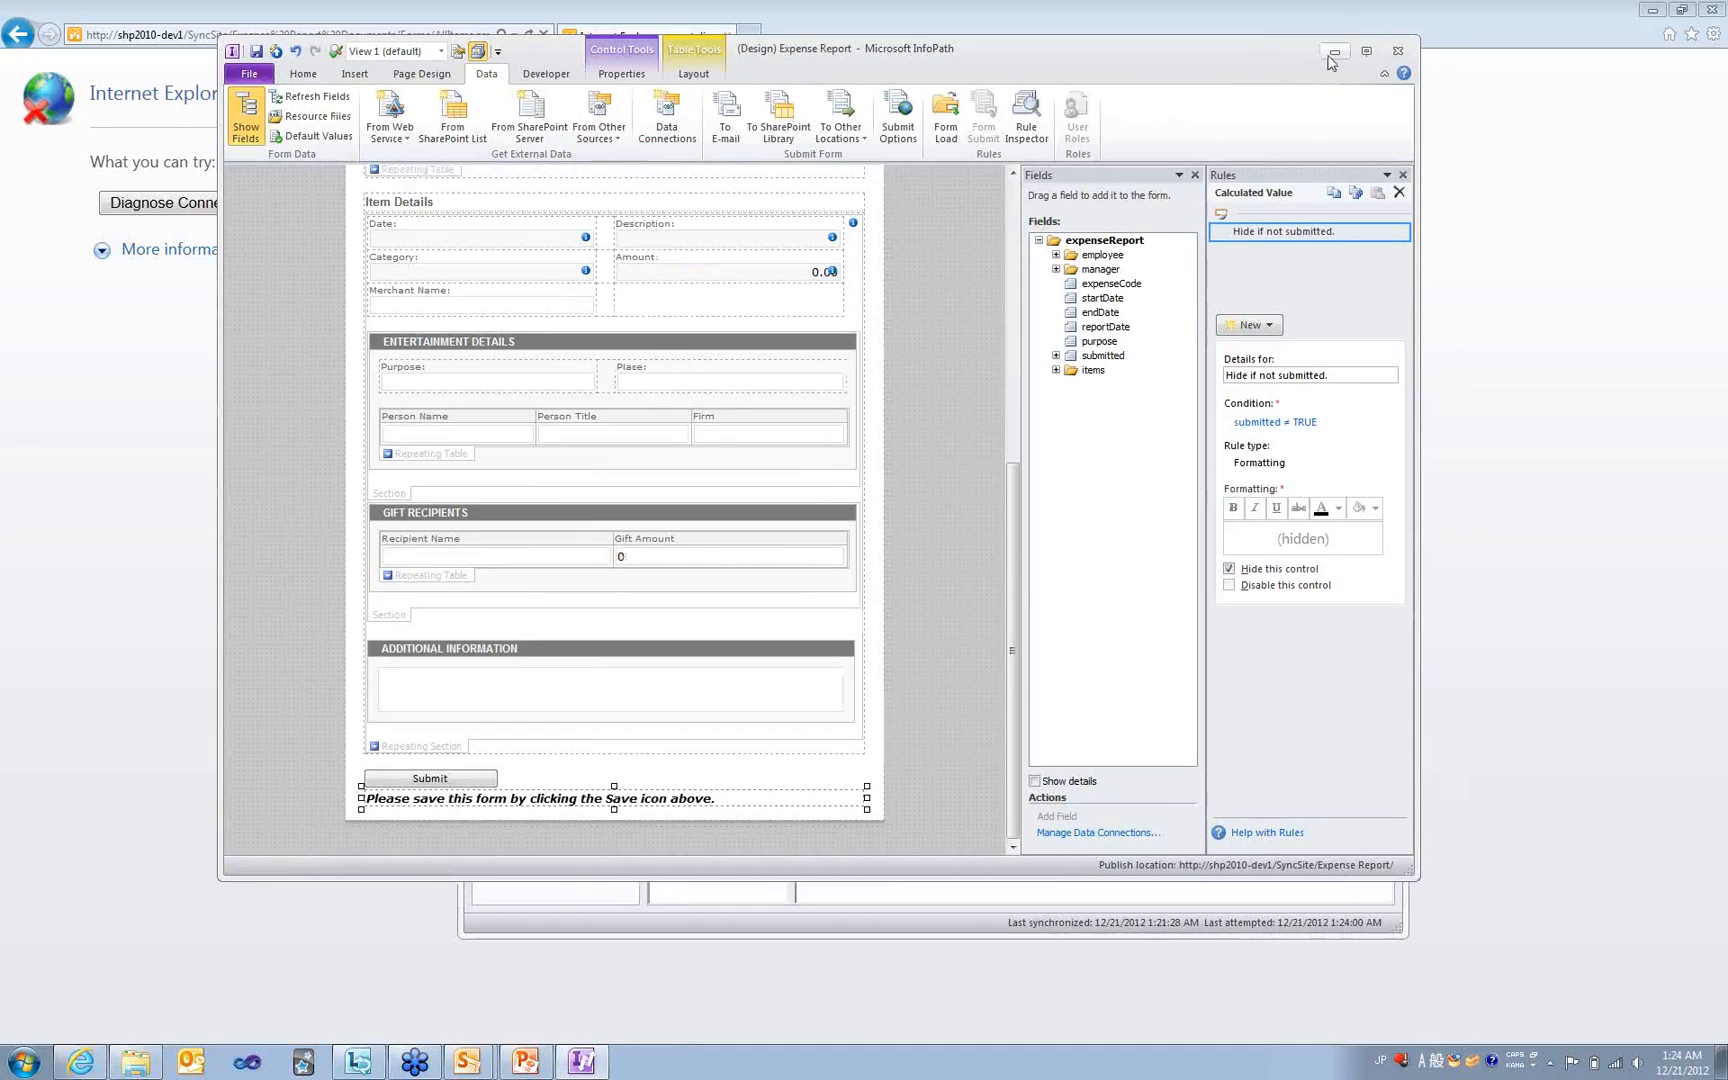
- Minimize the form designer, connect to the Qdabra VPN, and reload the SharePoint page in the browser
click(1333, 52)
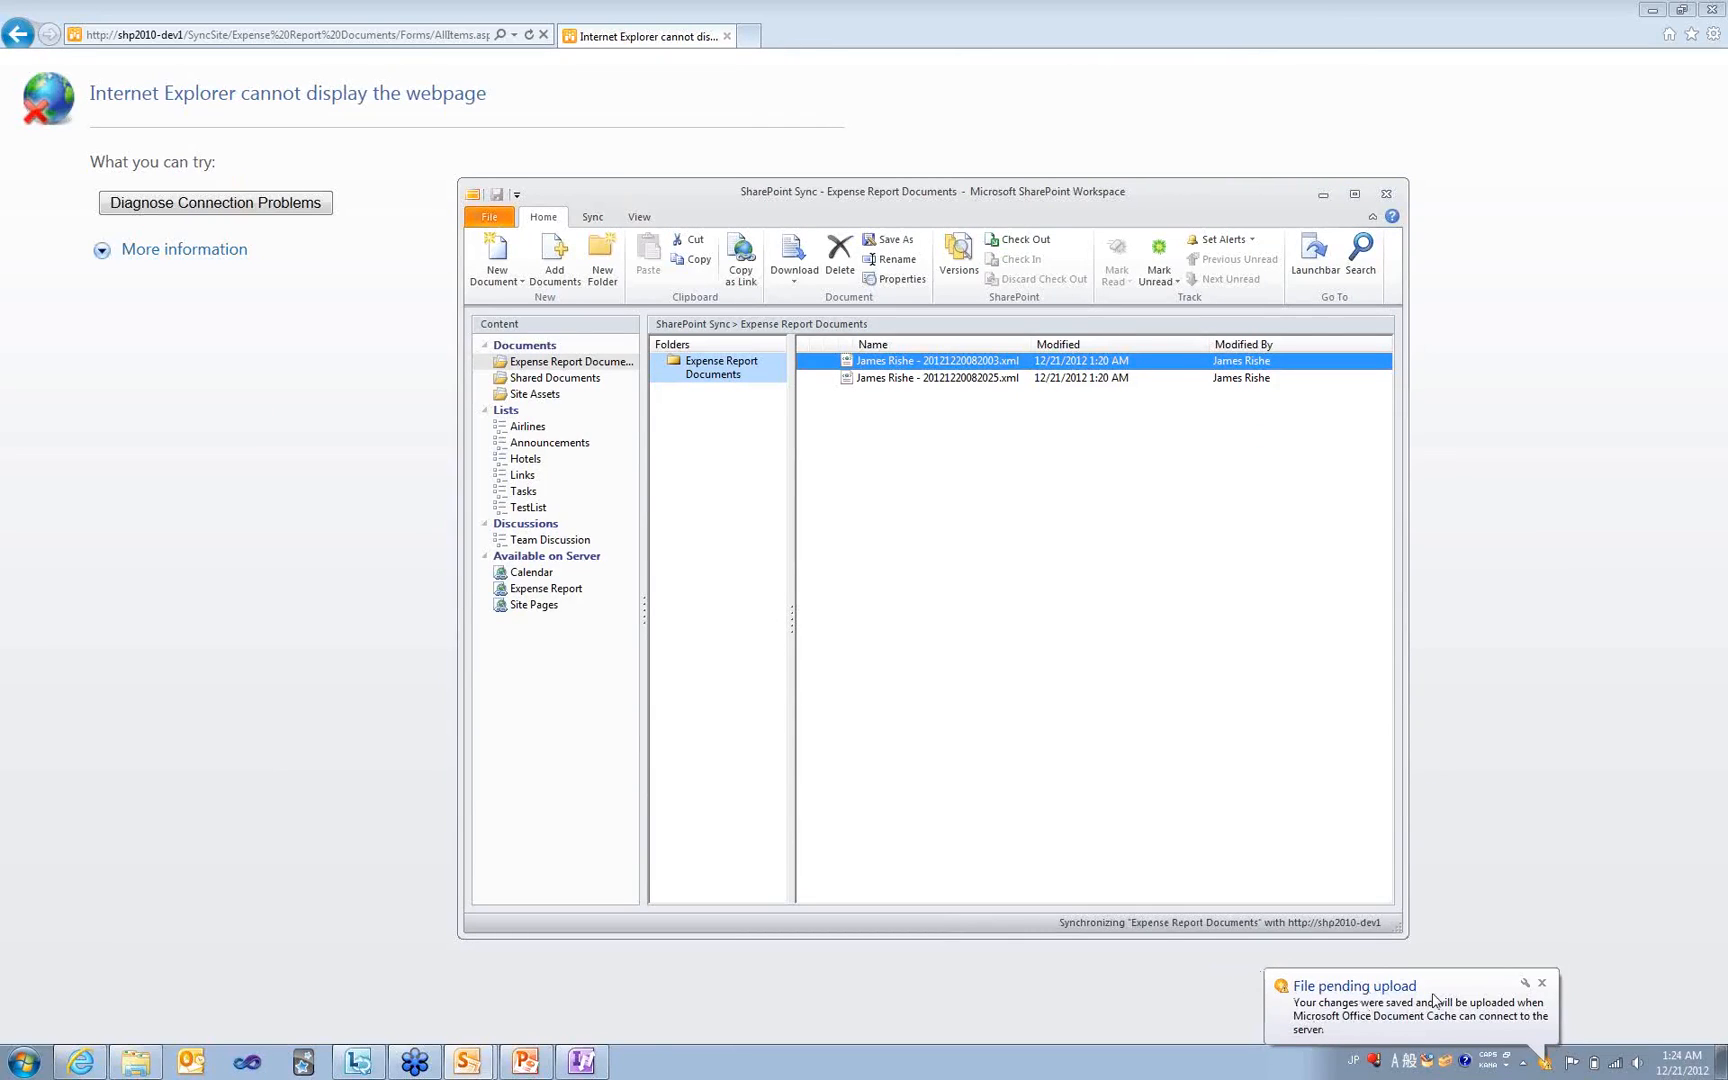
click(1620, 1068)
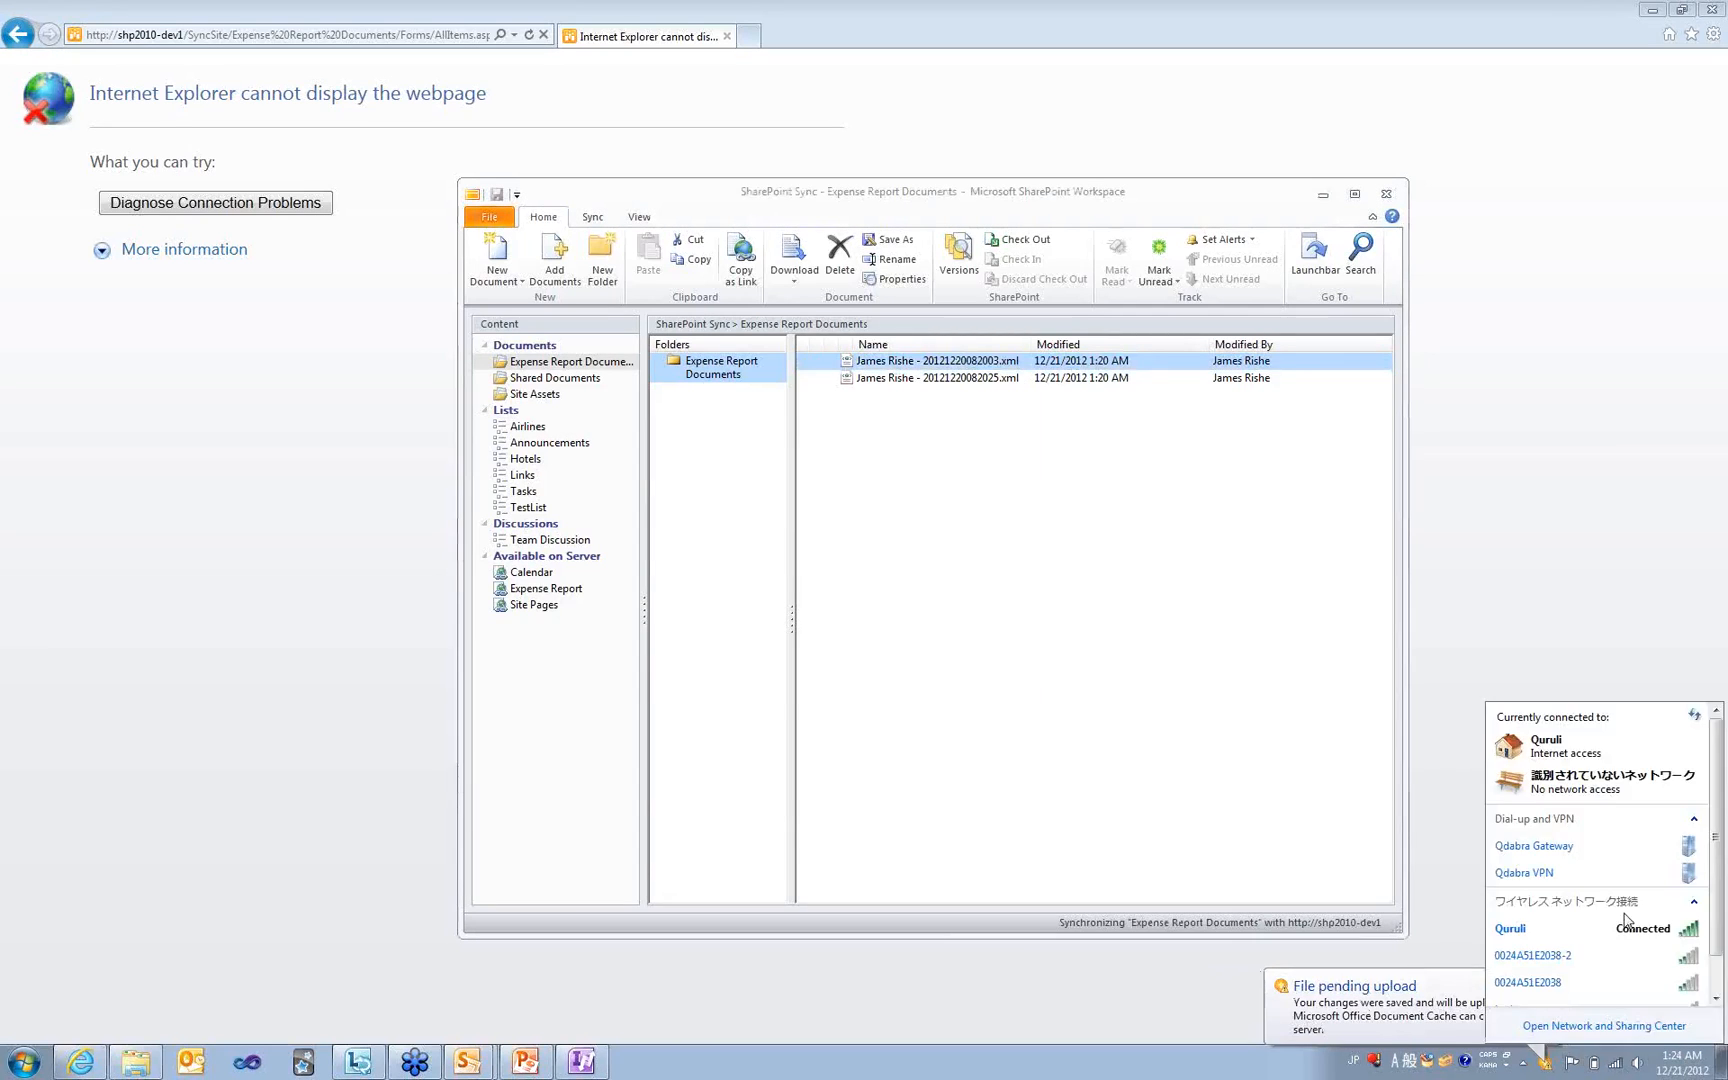
double_click(1616, 873)
click(752, 672)
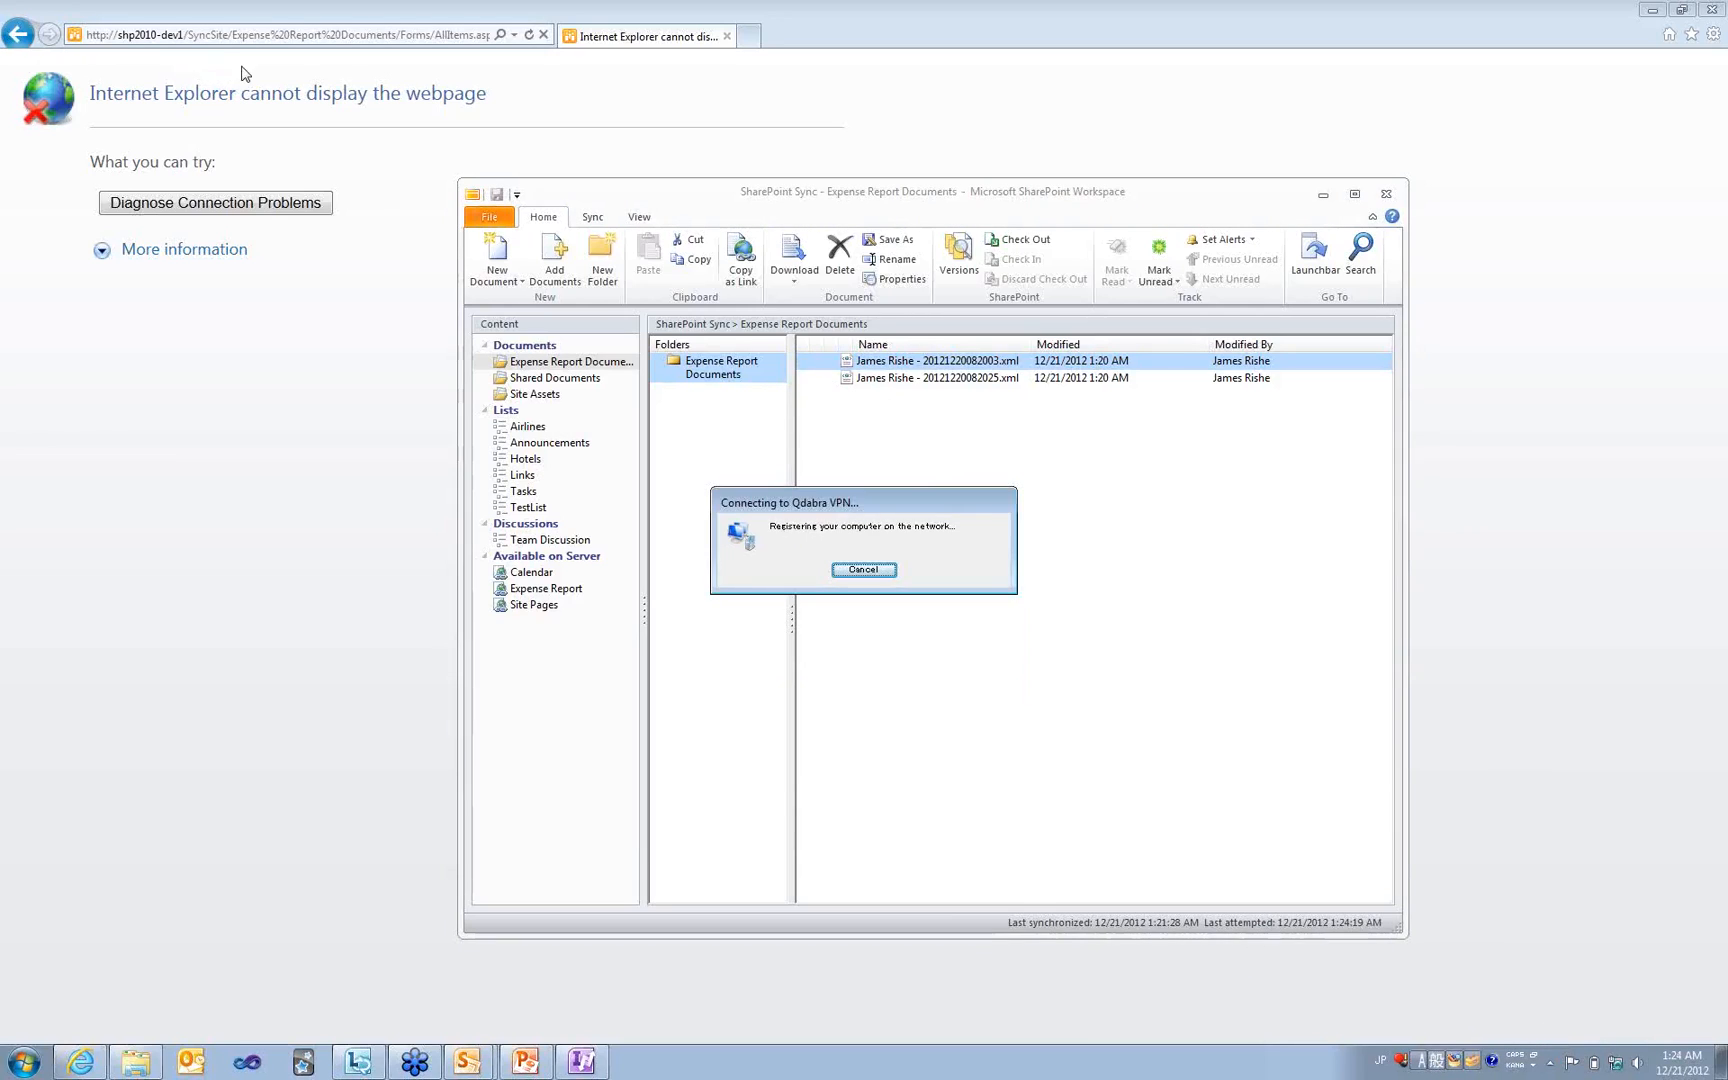
click(382, 255)
key(F5)
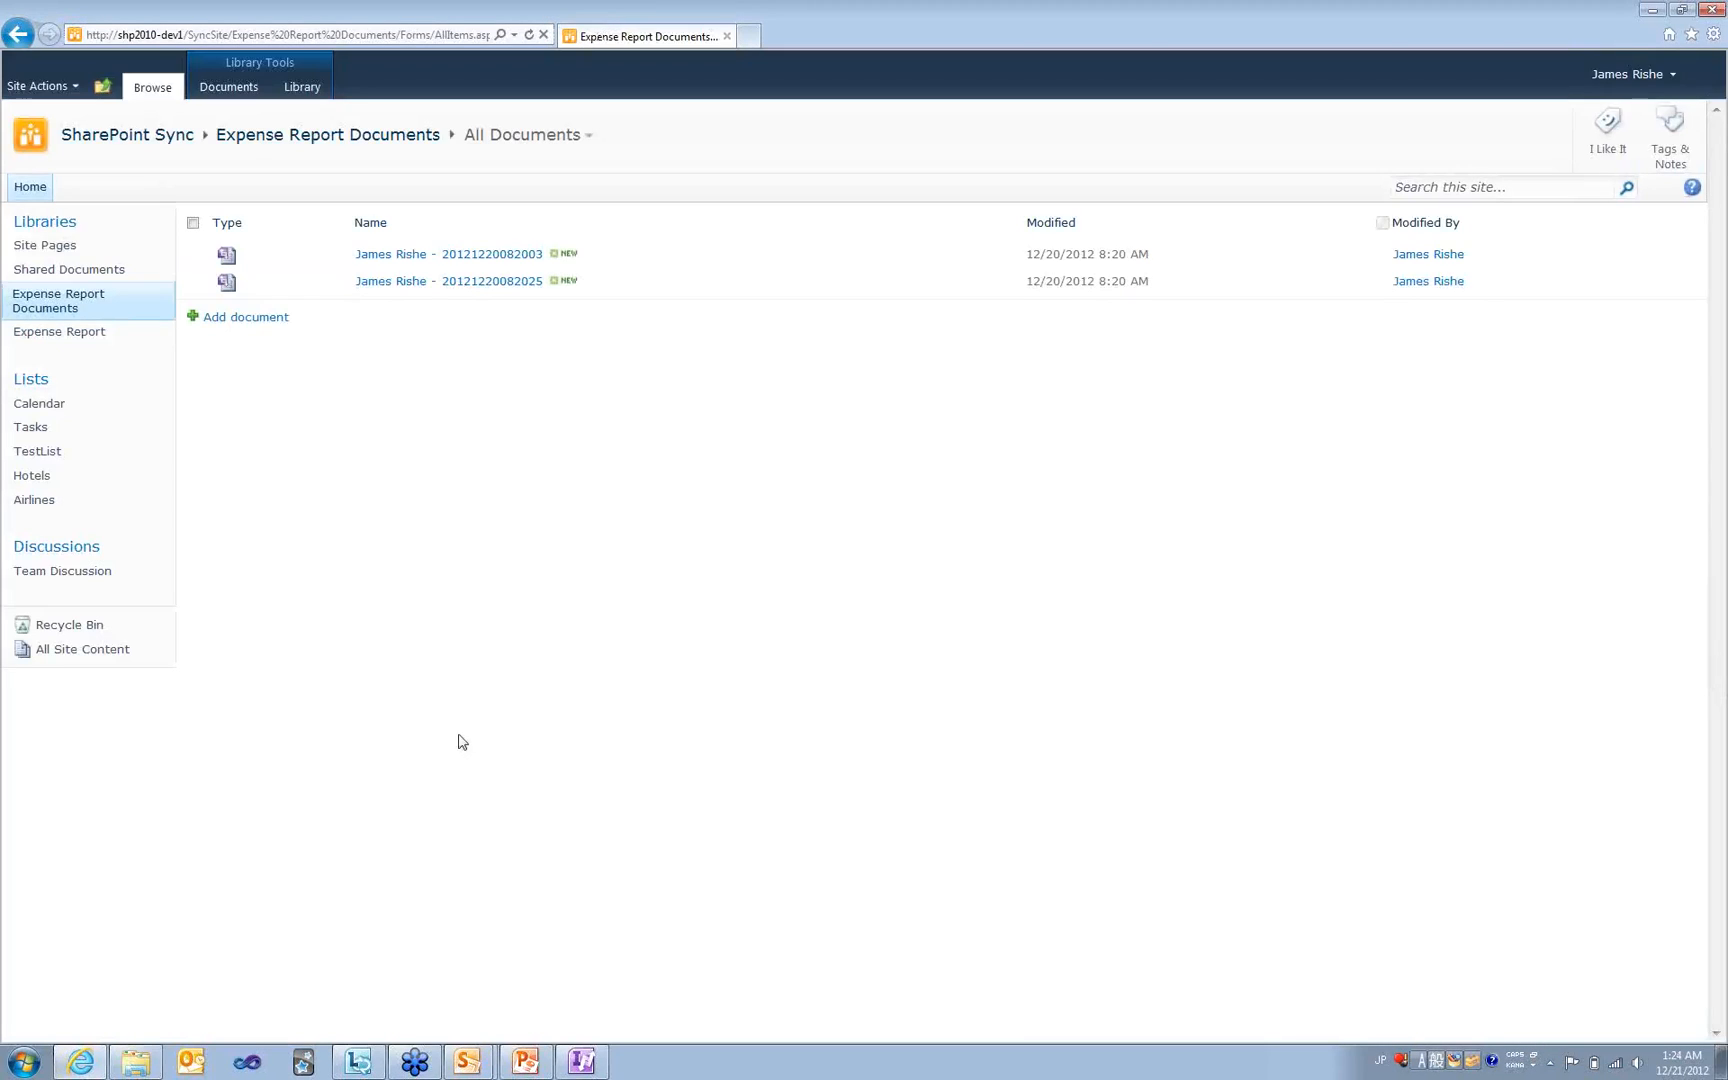
- Synchronize the Expense Report Documents workspace with the server via Sync Workspace
mouse_move(486, 1058)
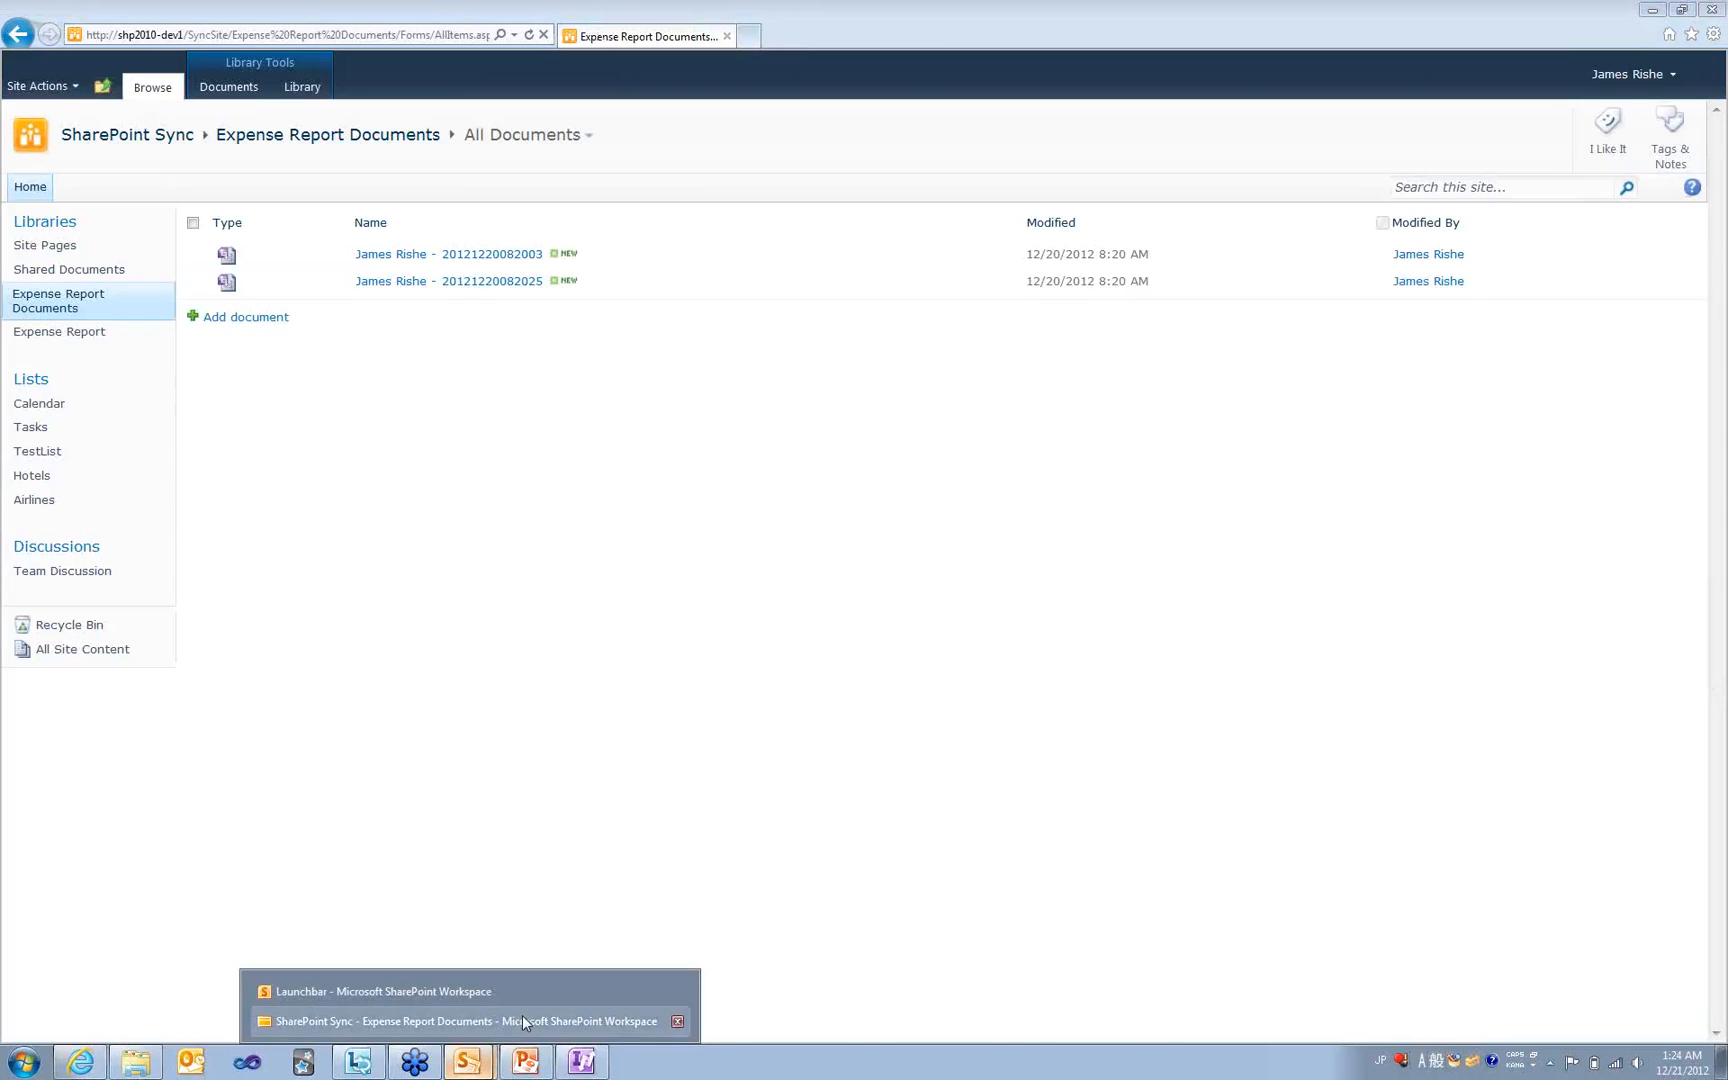
click(522, 1018)
click(590, 216)
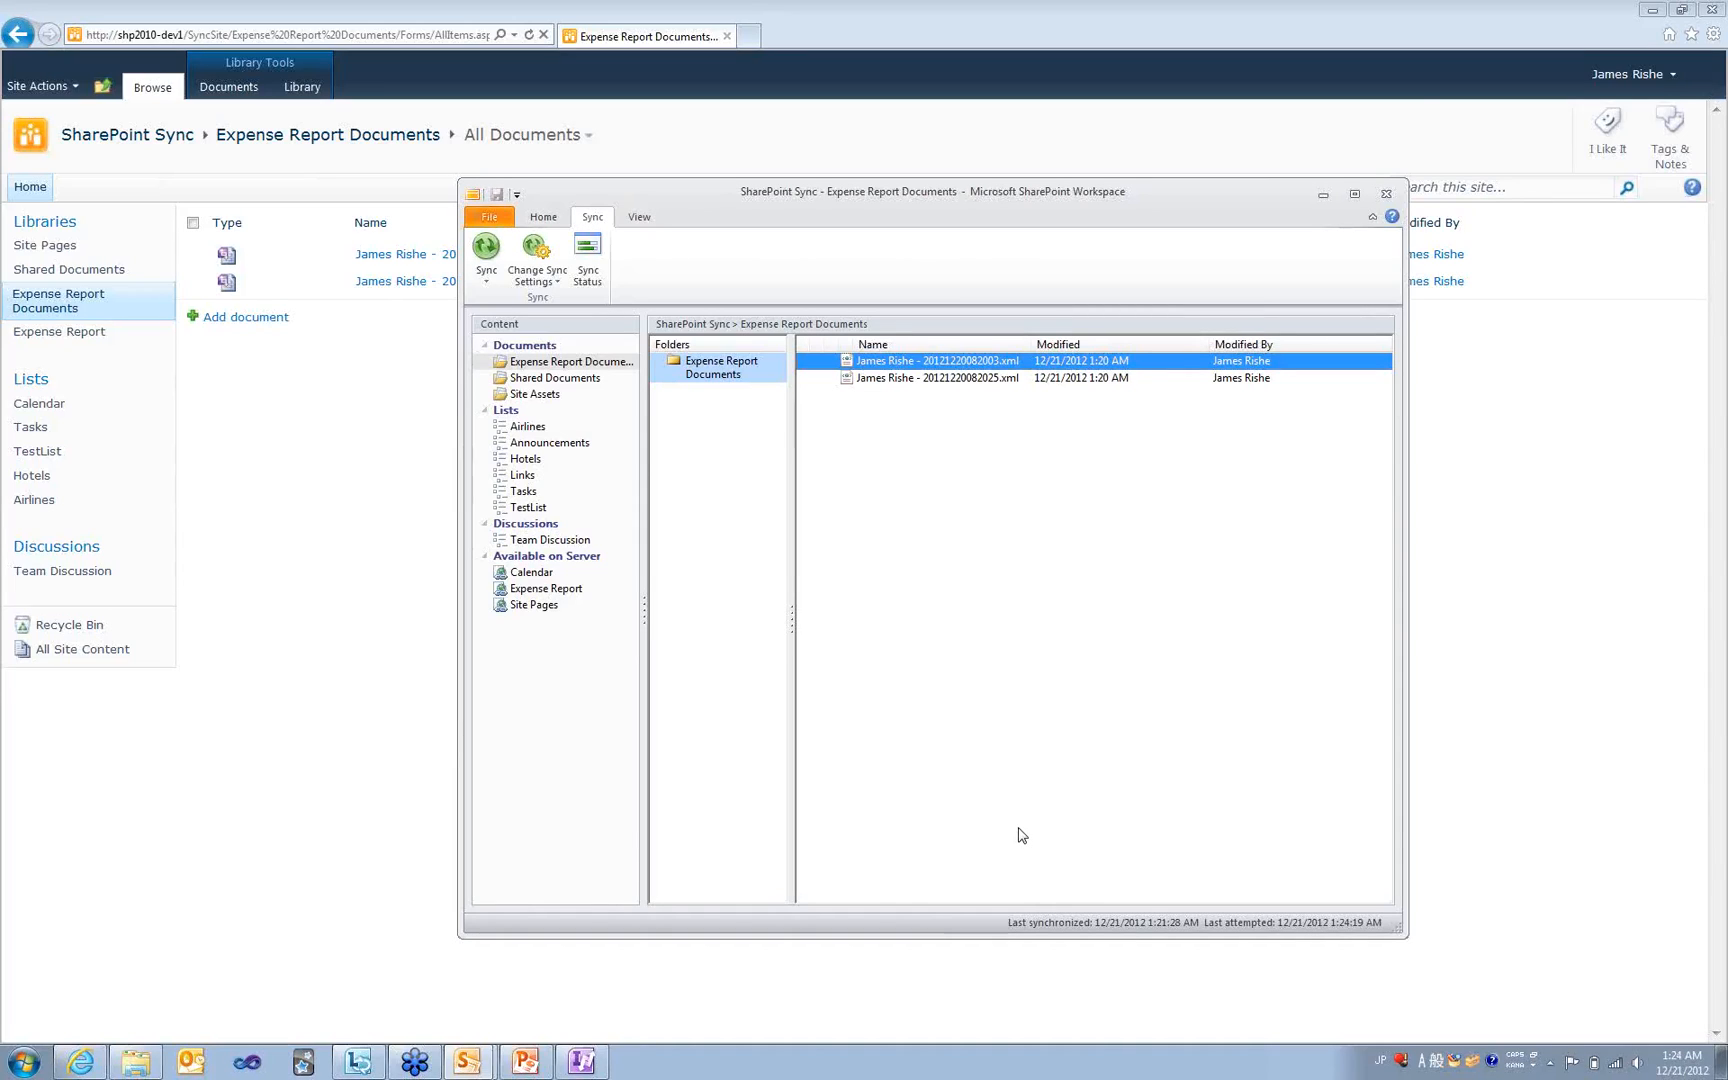
click(486, 279)
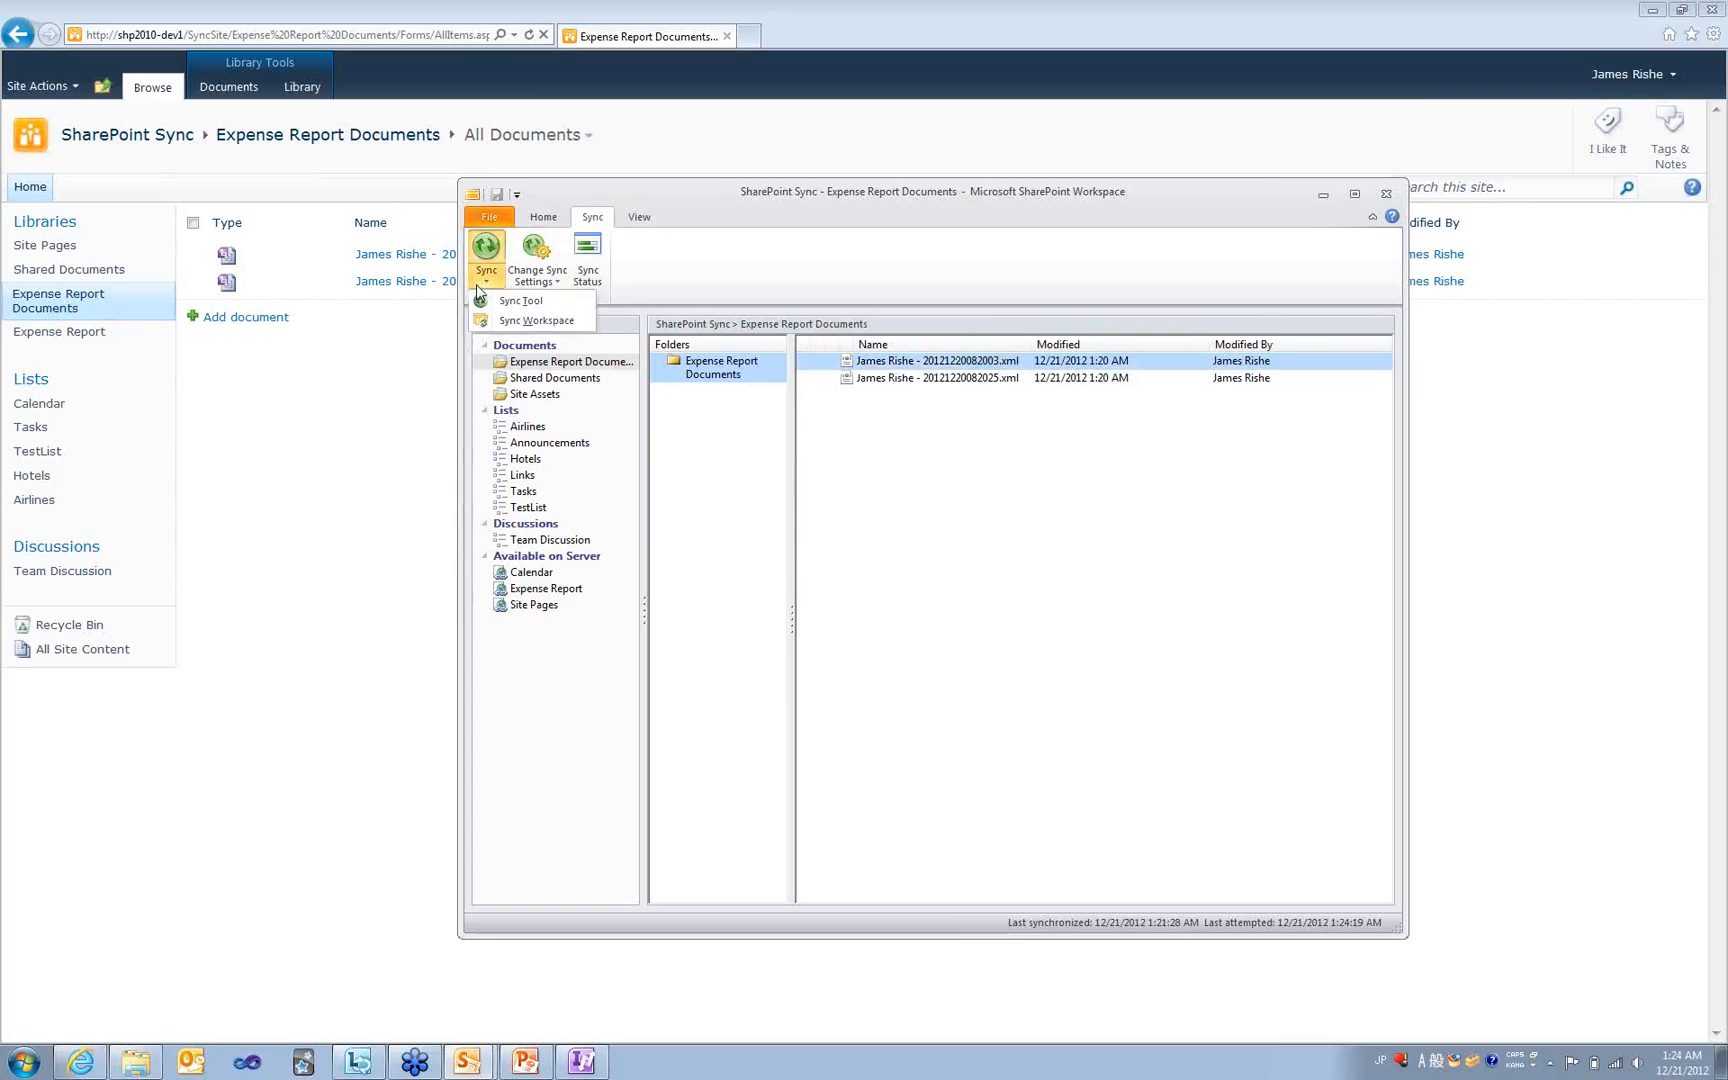
click(535, 321)
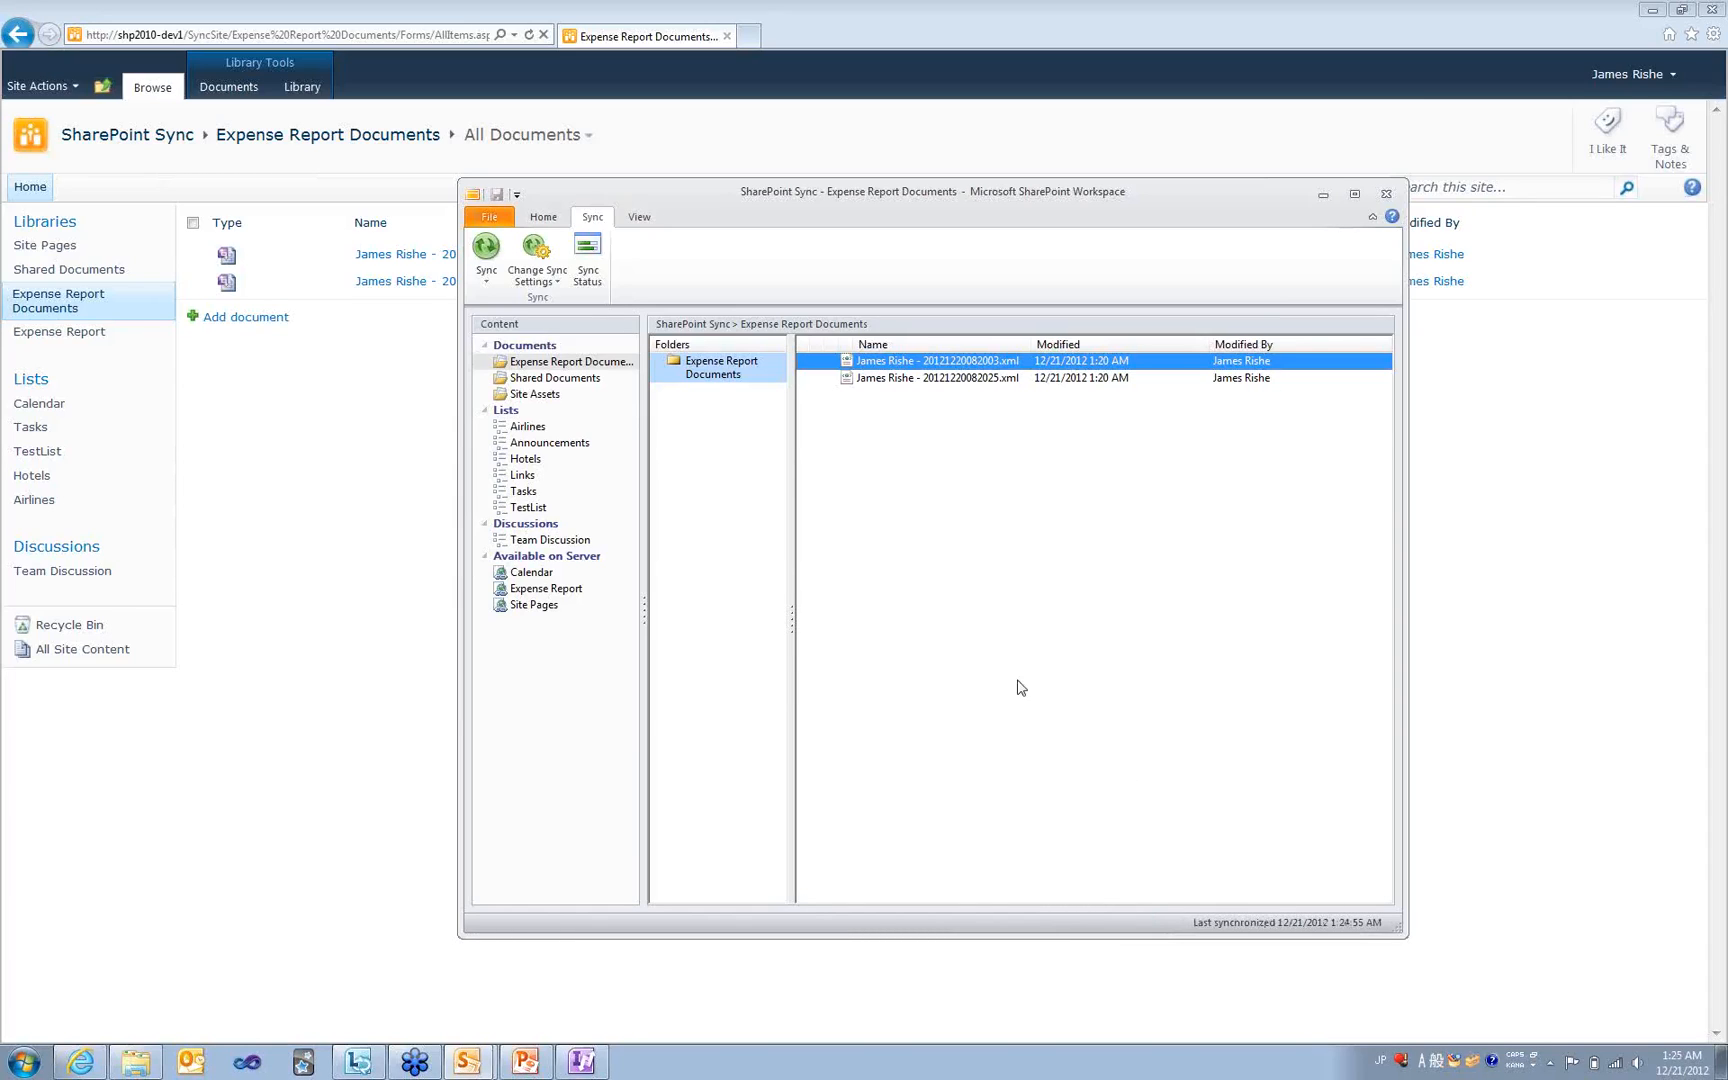
- Refresh the browser's document library, restore the Workspace window, and show hidden tray icons
click(291, 570)
key(F5)
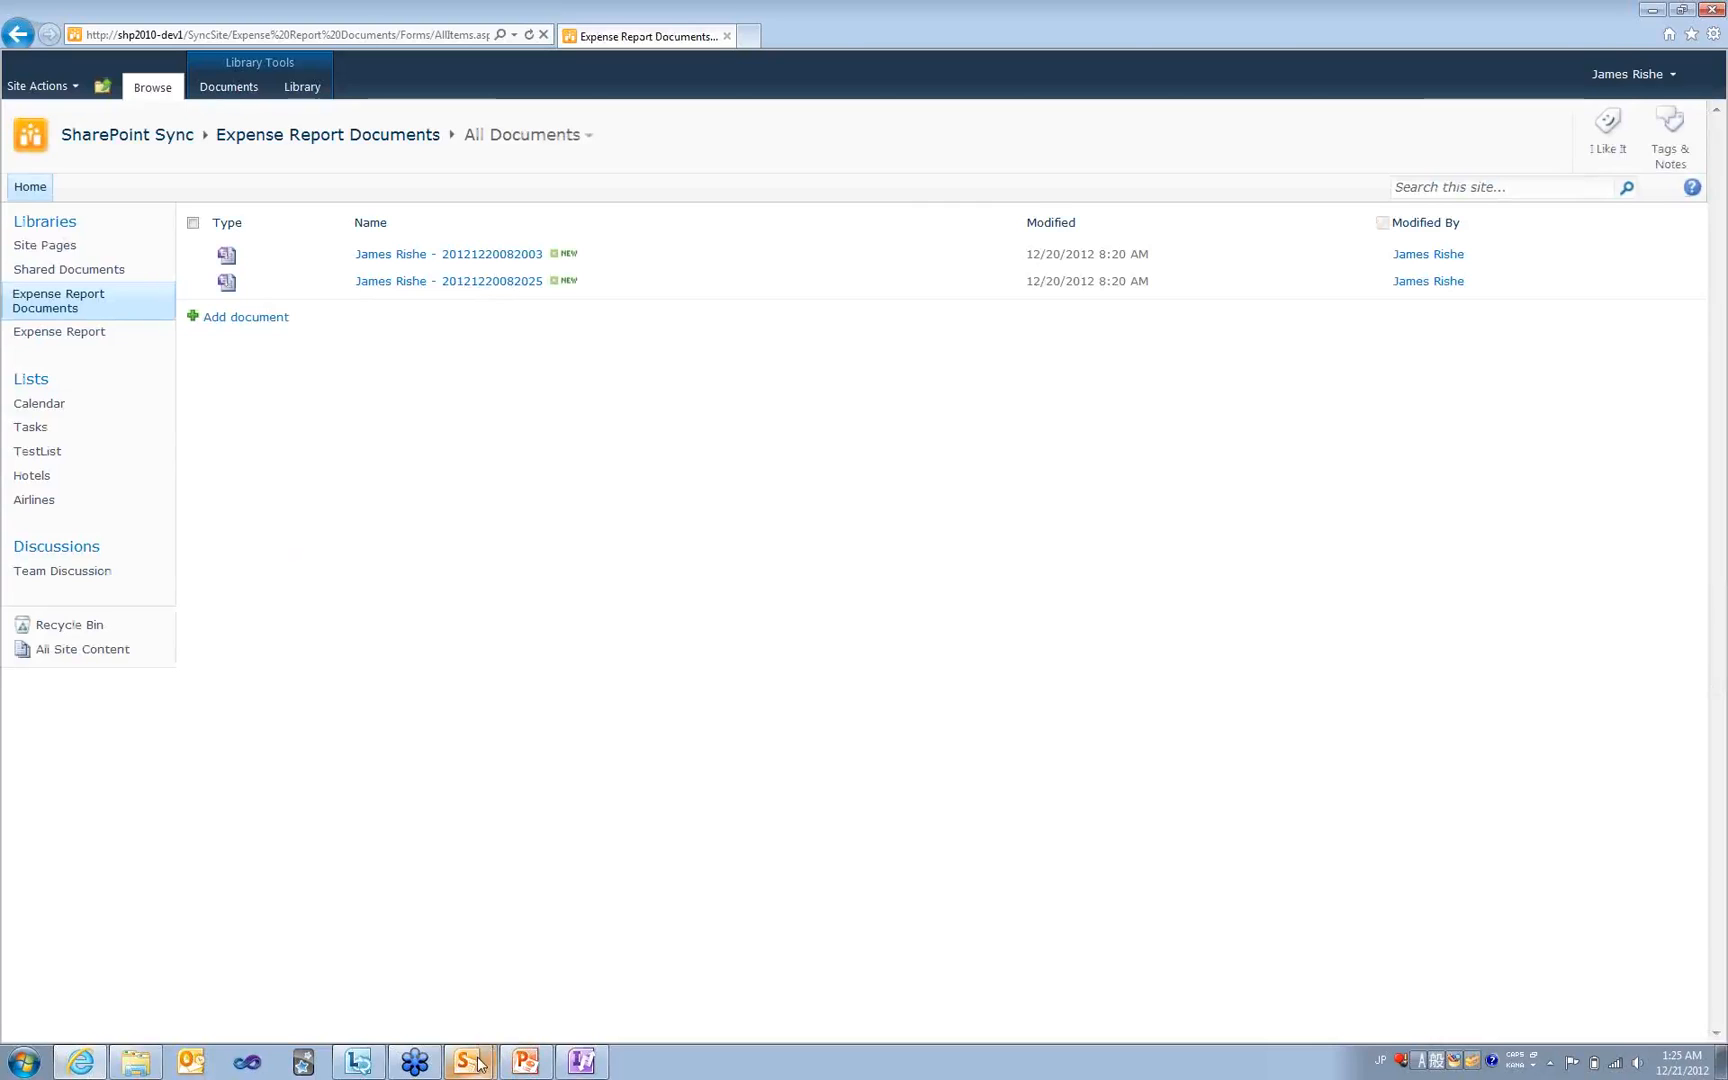
mouse_move(480, 1062)
click(494, 1023)
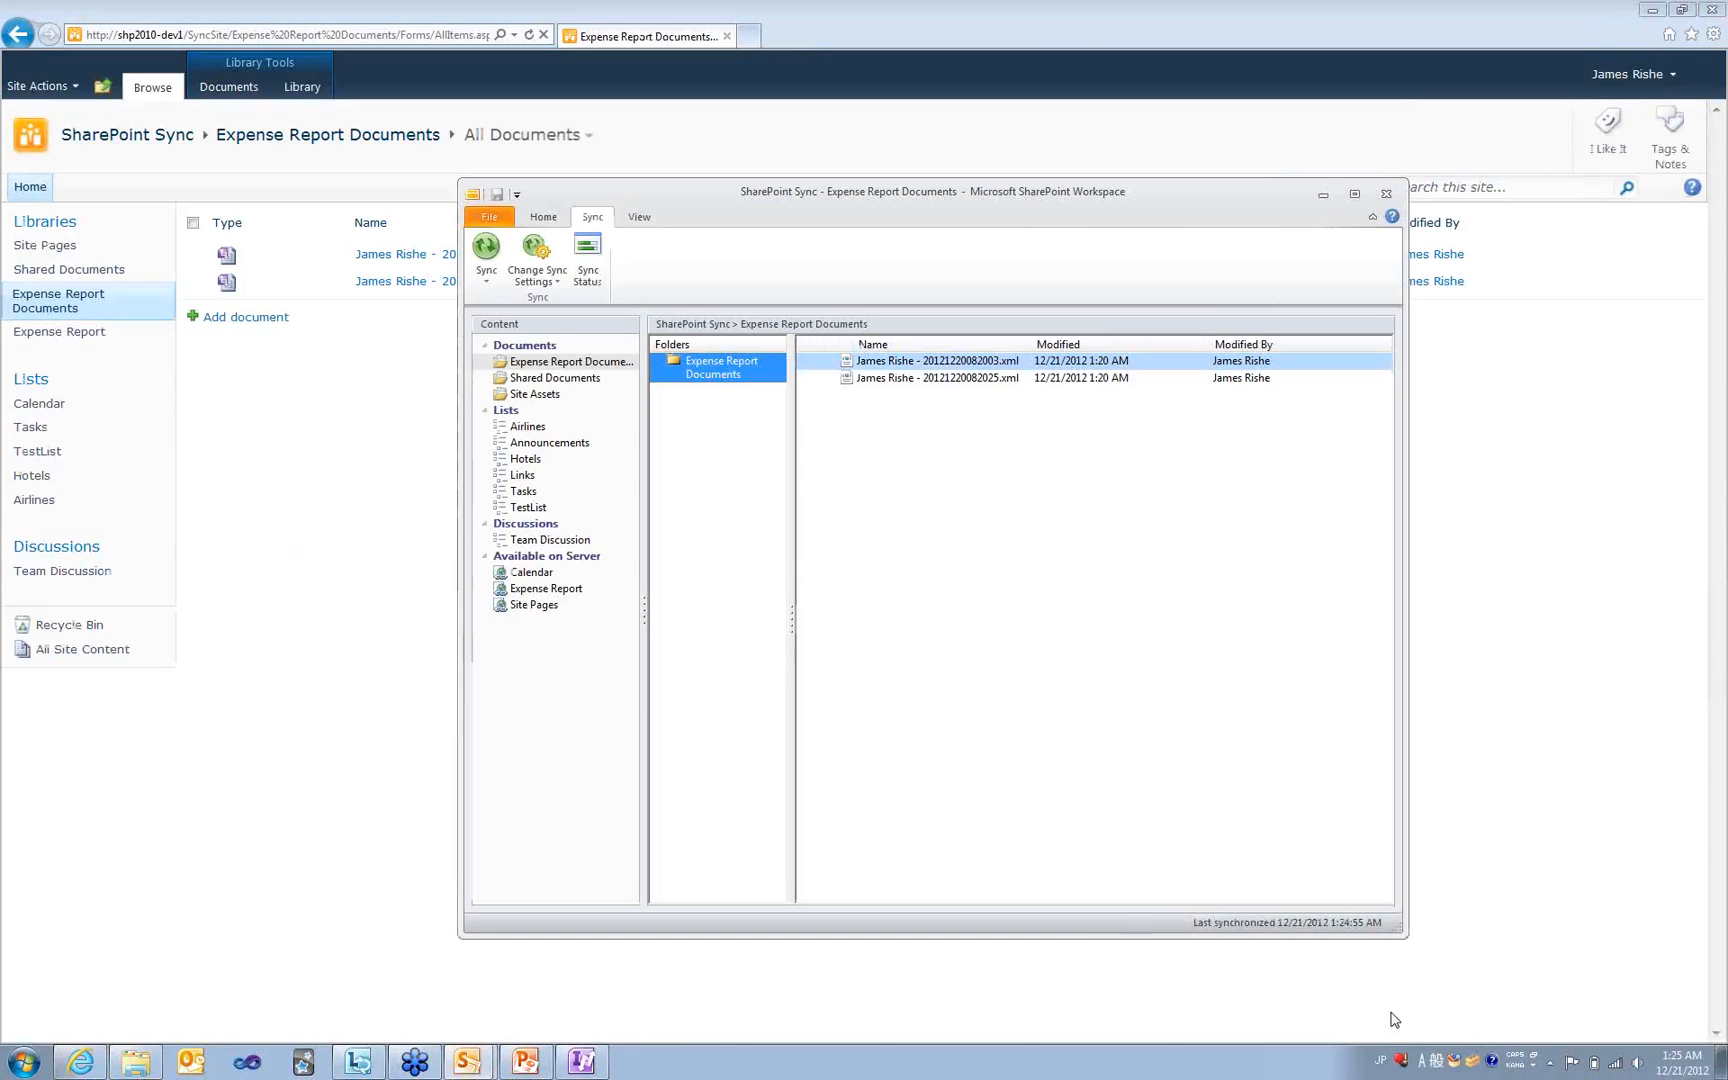
click(1549, 1062)
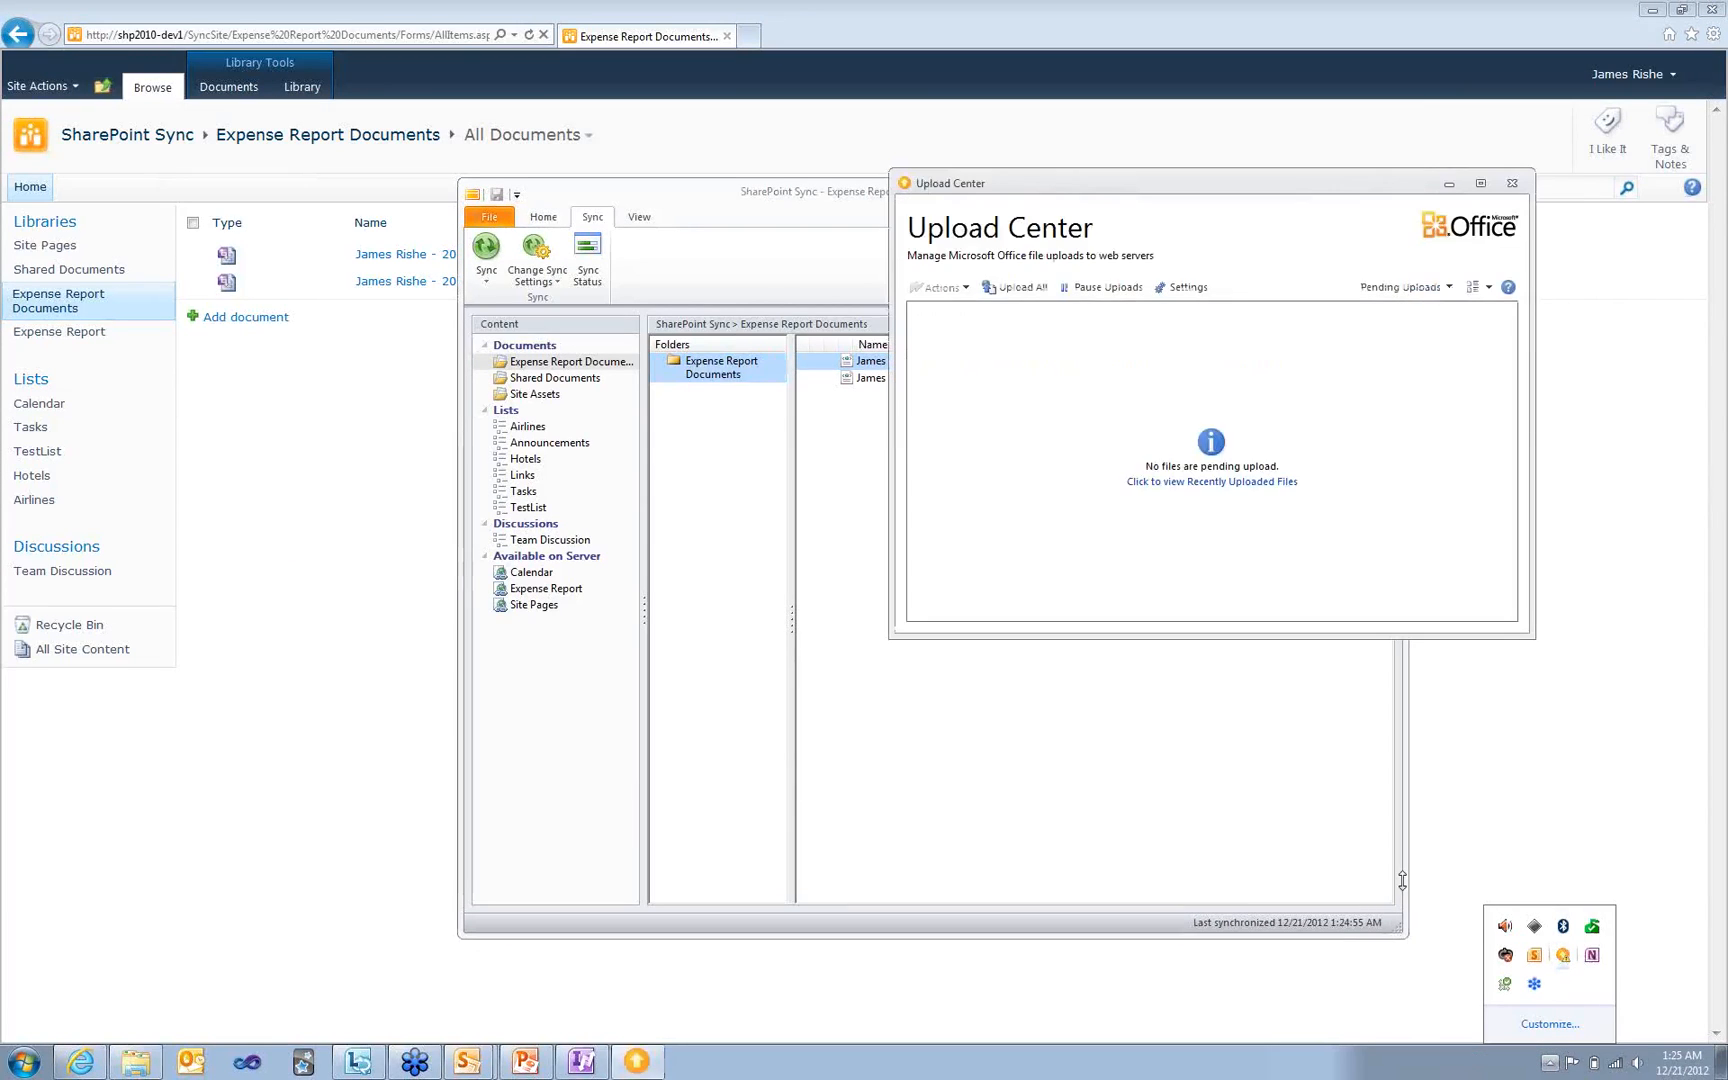
- Move Upload Center aside and inspect the Actions menu for the two pending expense report uploads
drag(1117, 187, 914, 194)
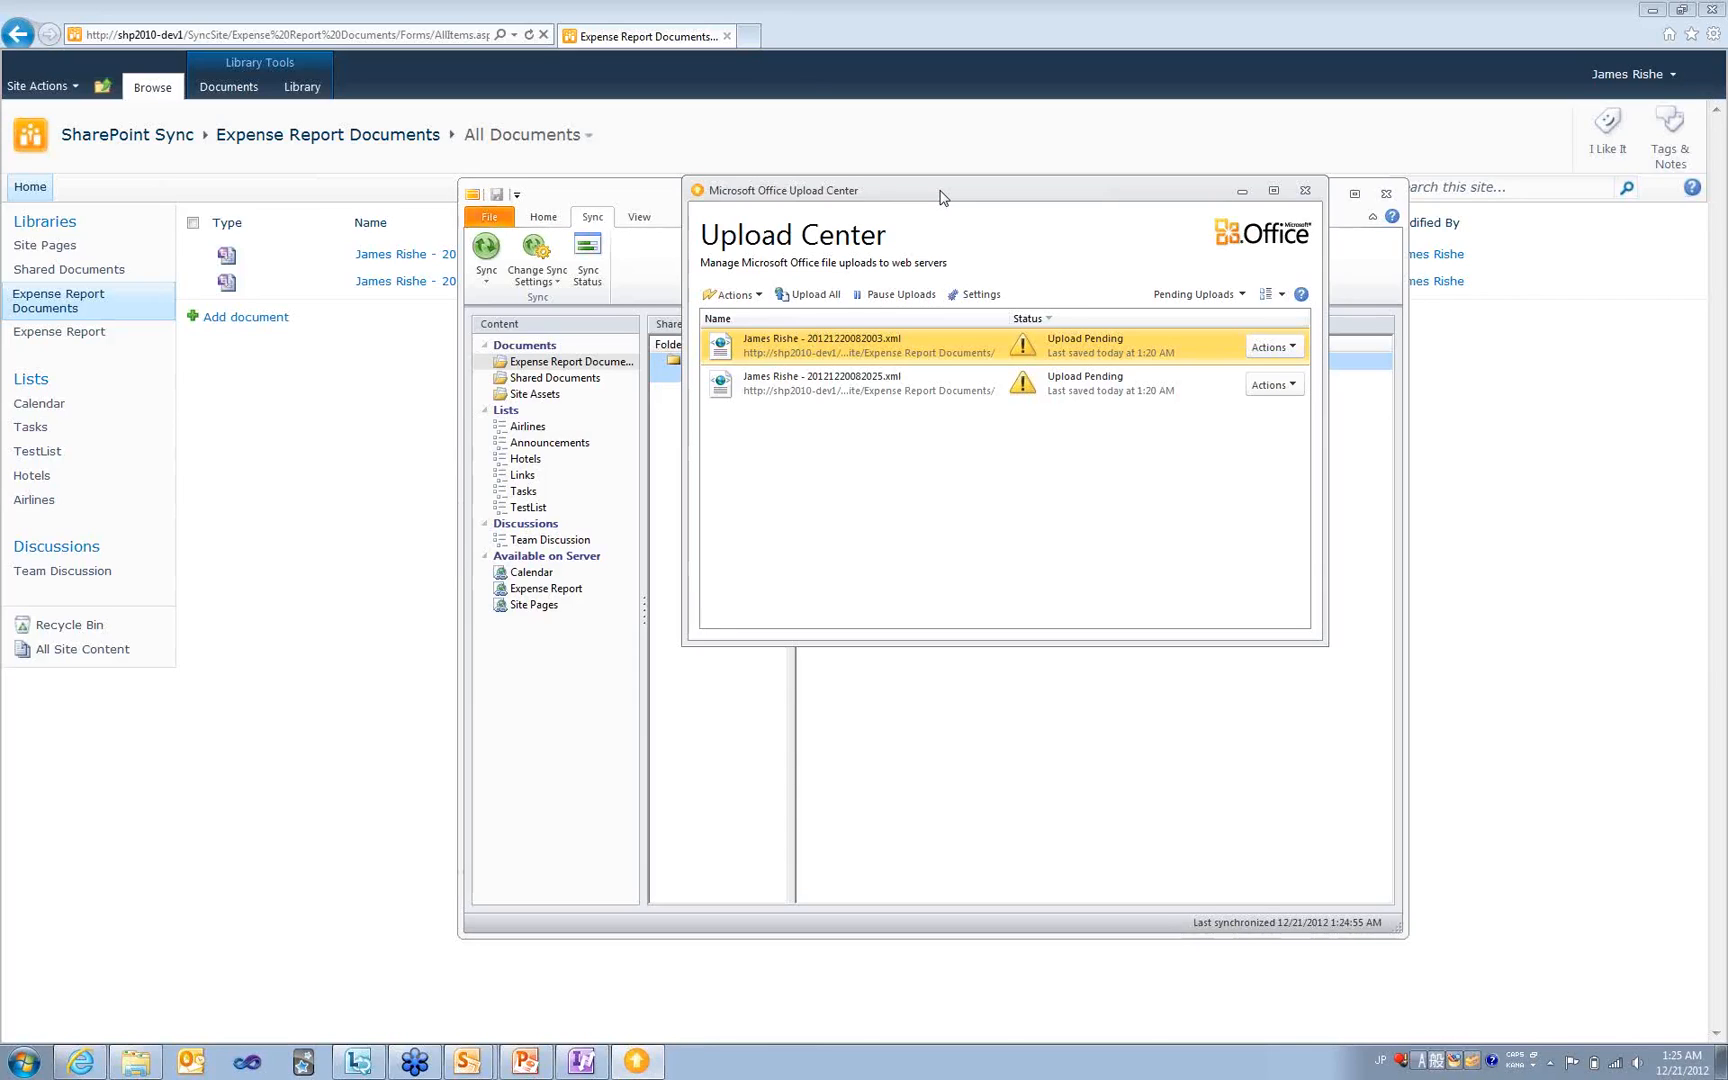
click(733, 294)
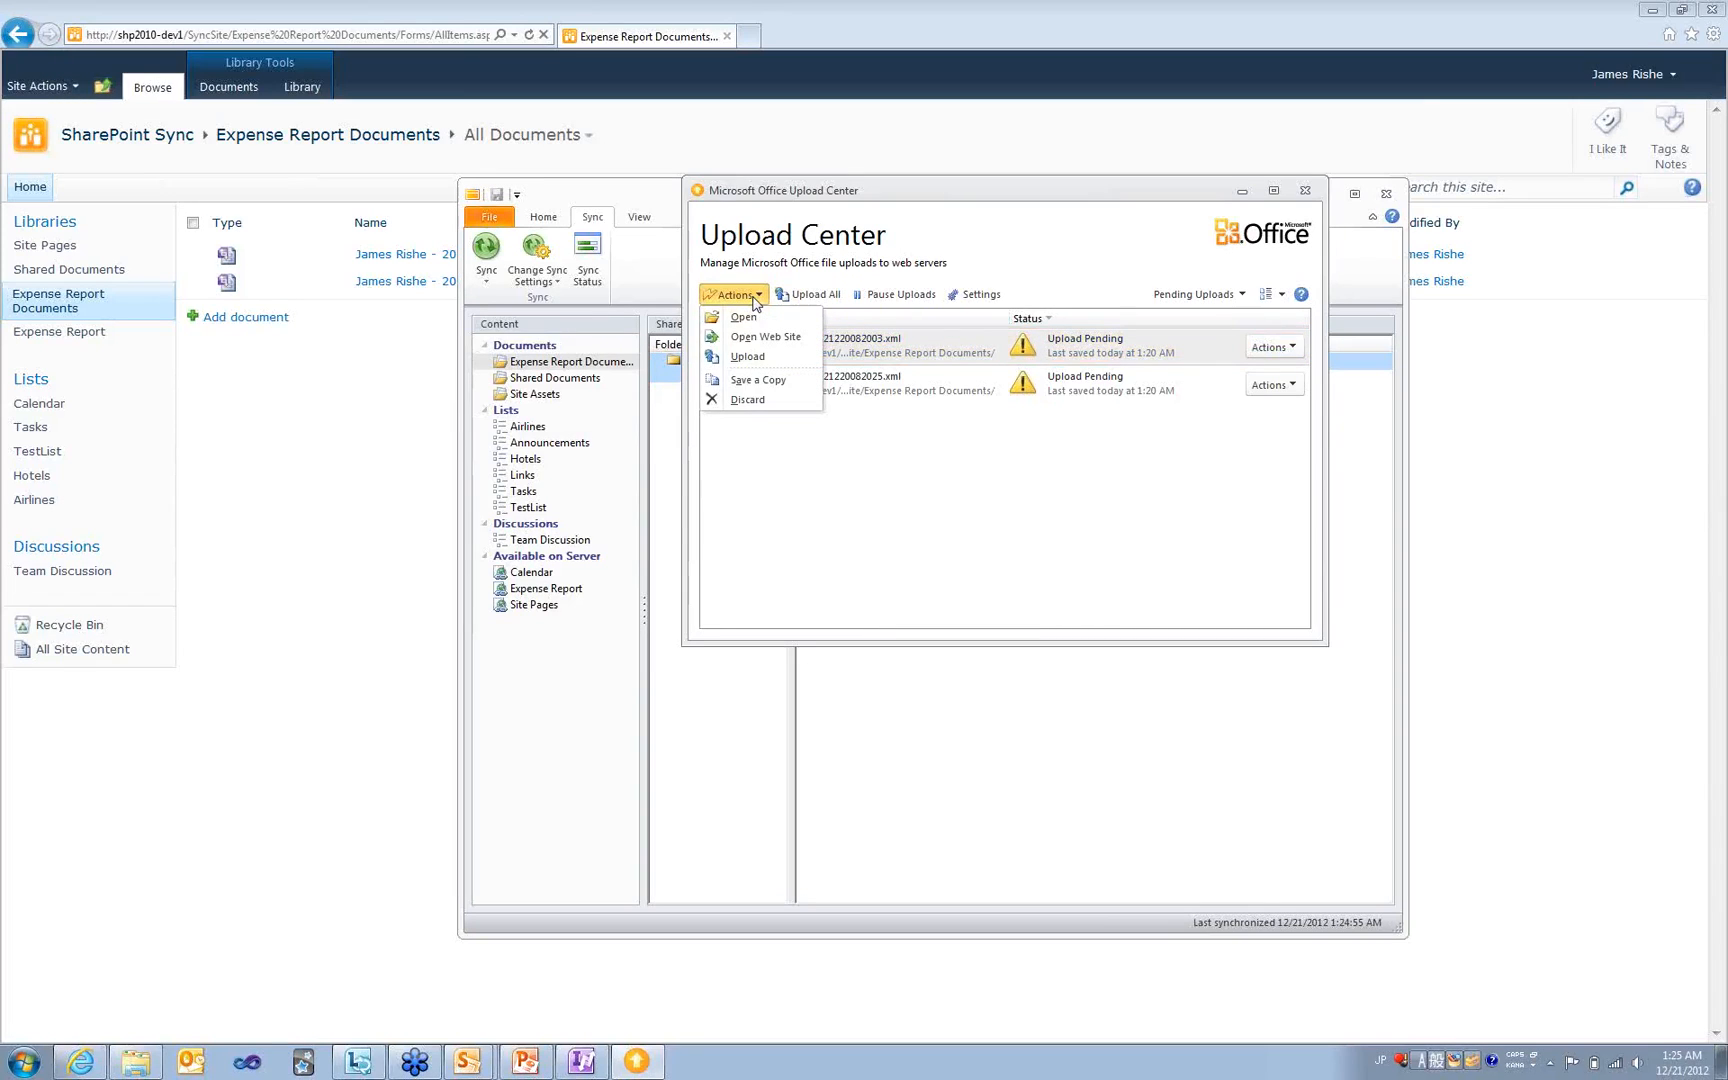
click(755, 296)
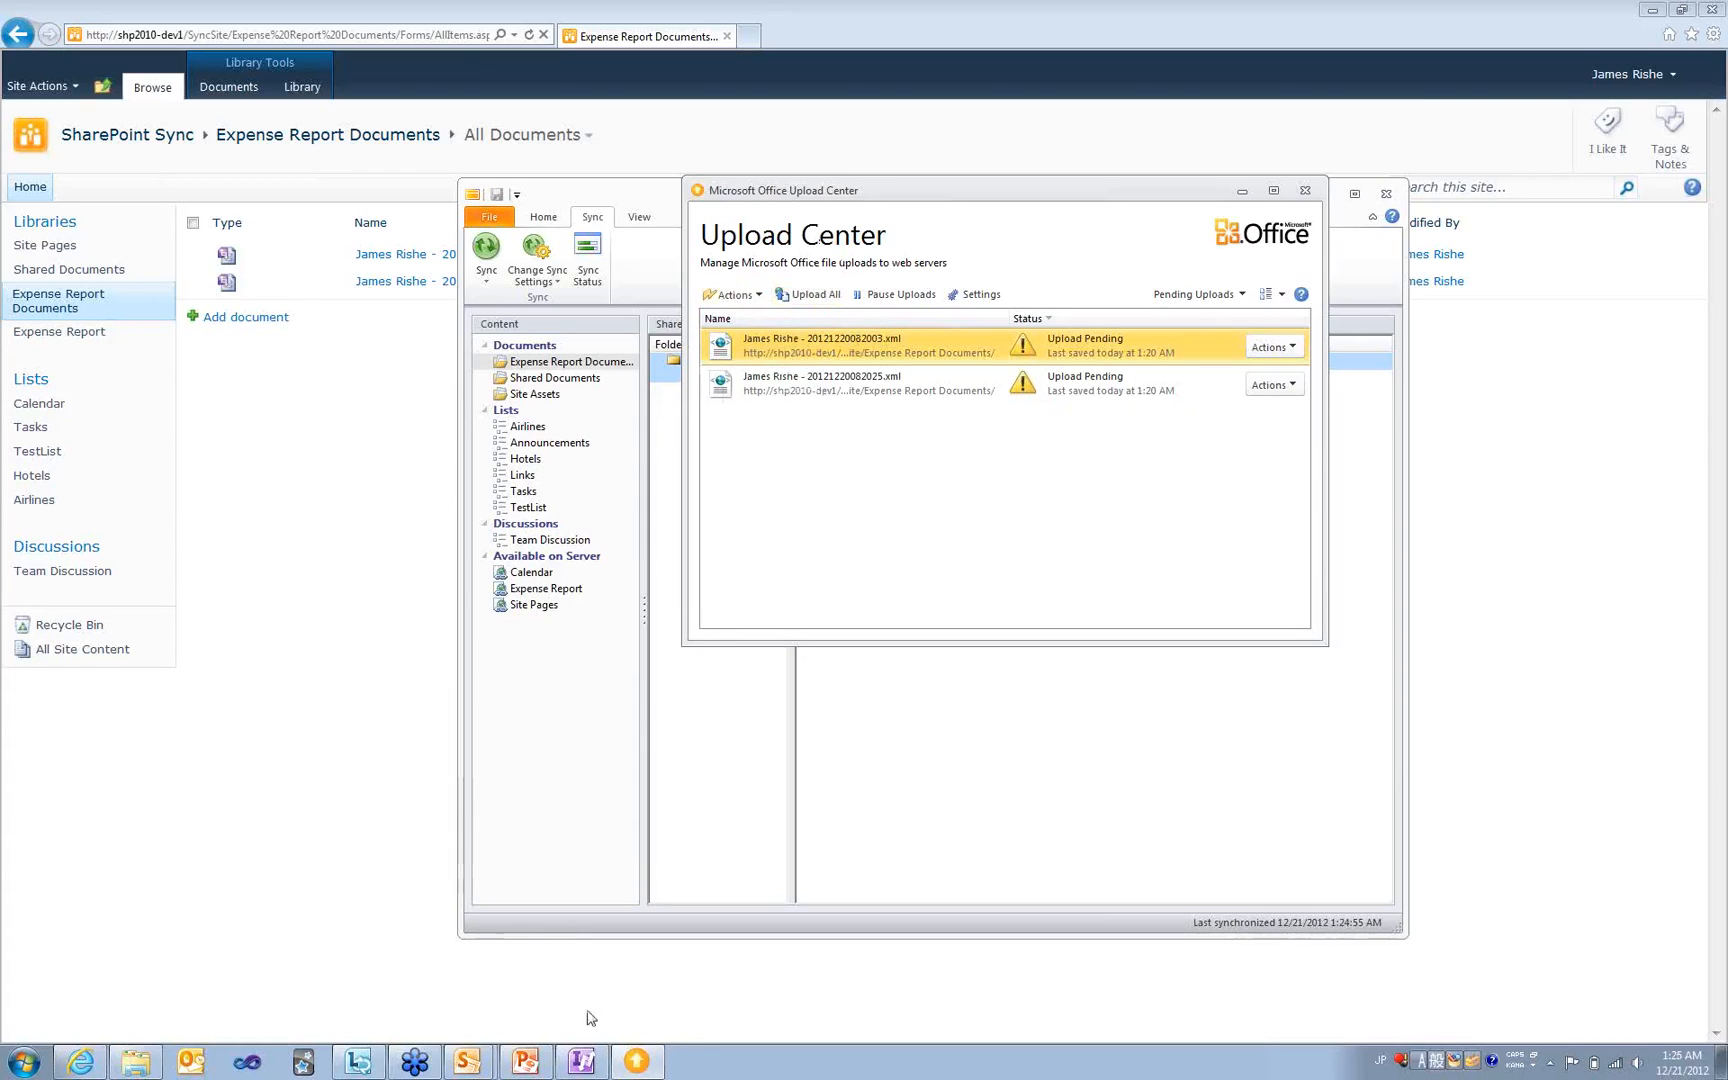
- Maximize the SharePoint Sync.pptx deck and go to slide 9, 'What about Database Data? Reporting?'
click(527, 1063)
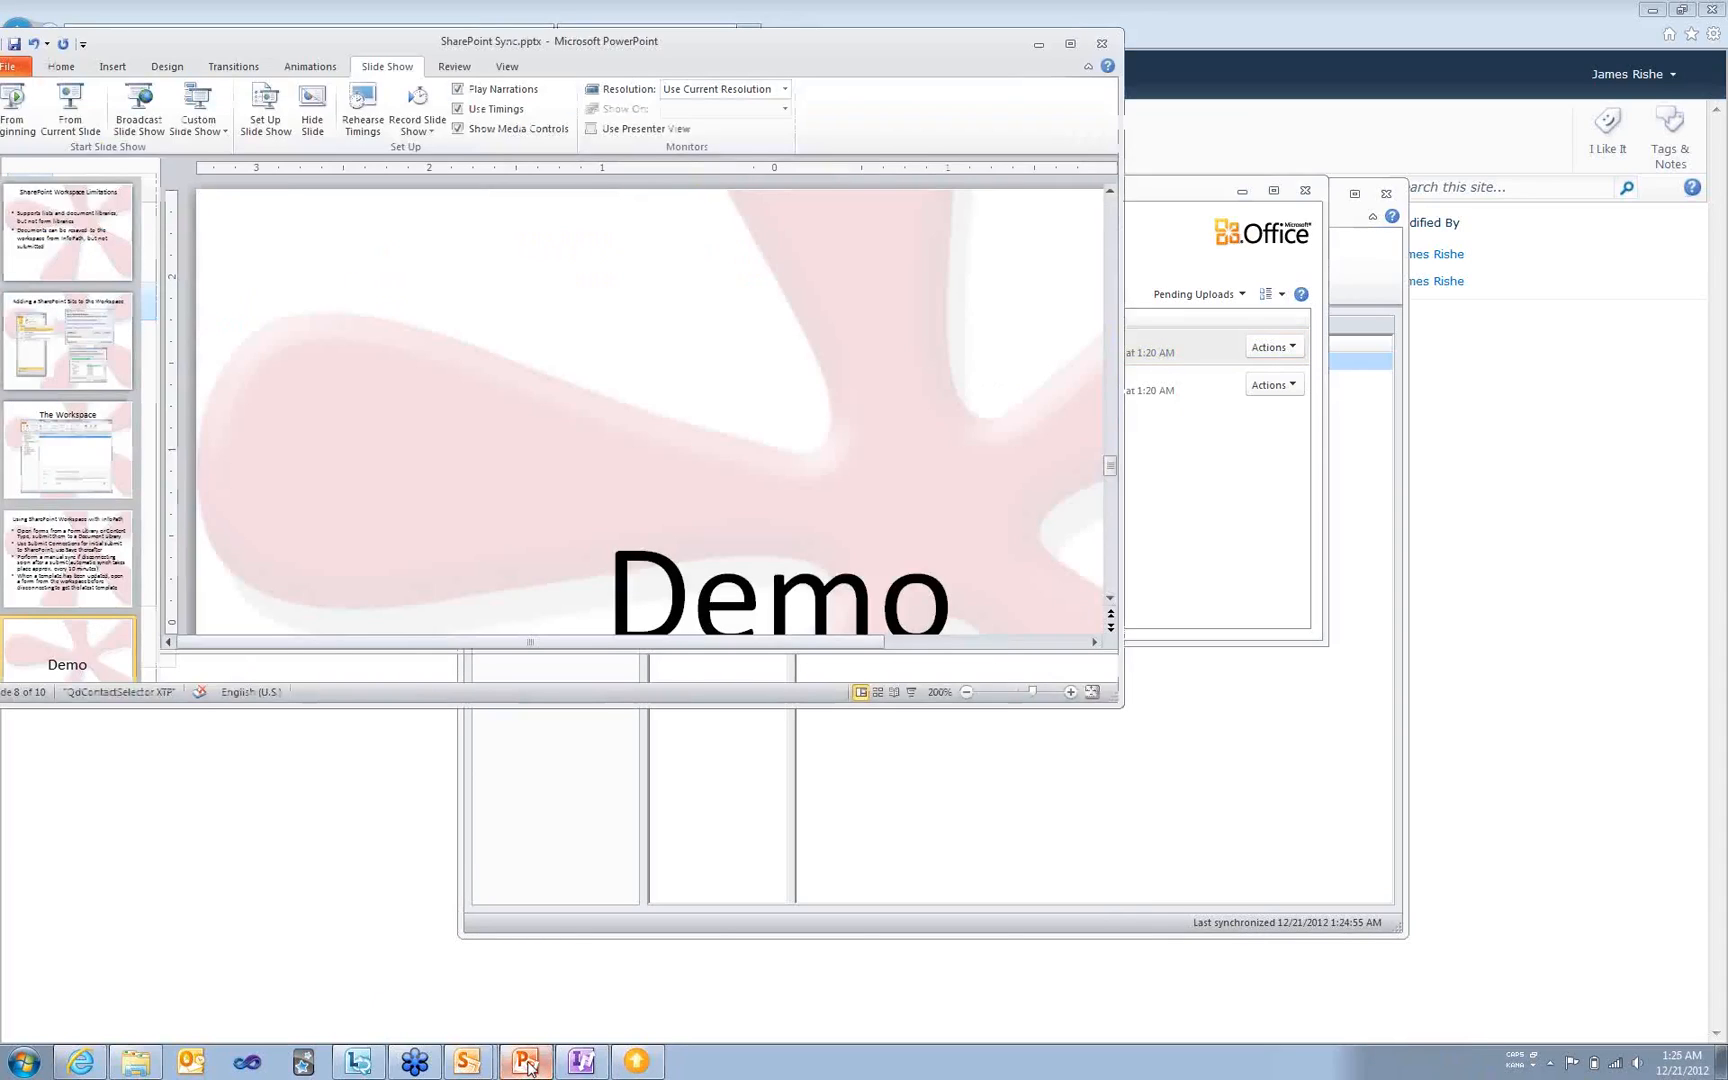
double_click(388, 41)
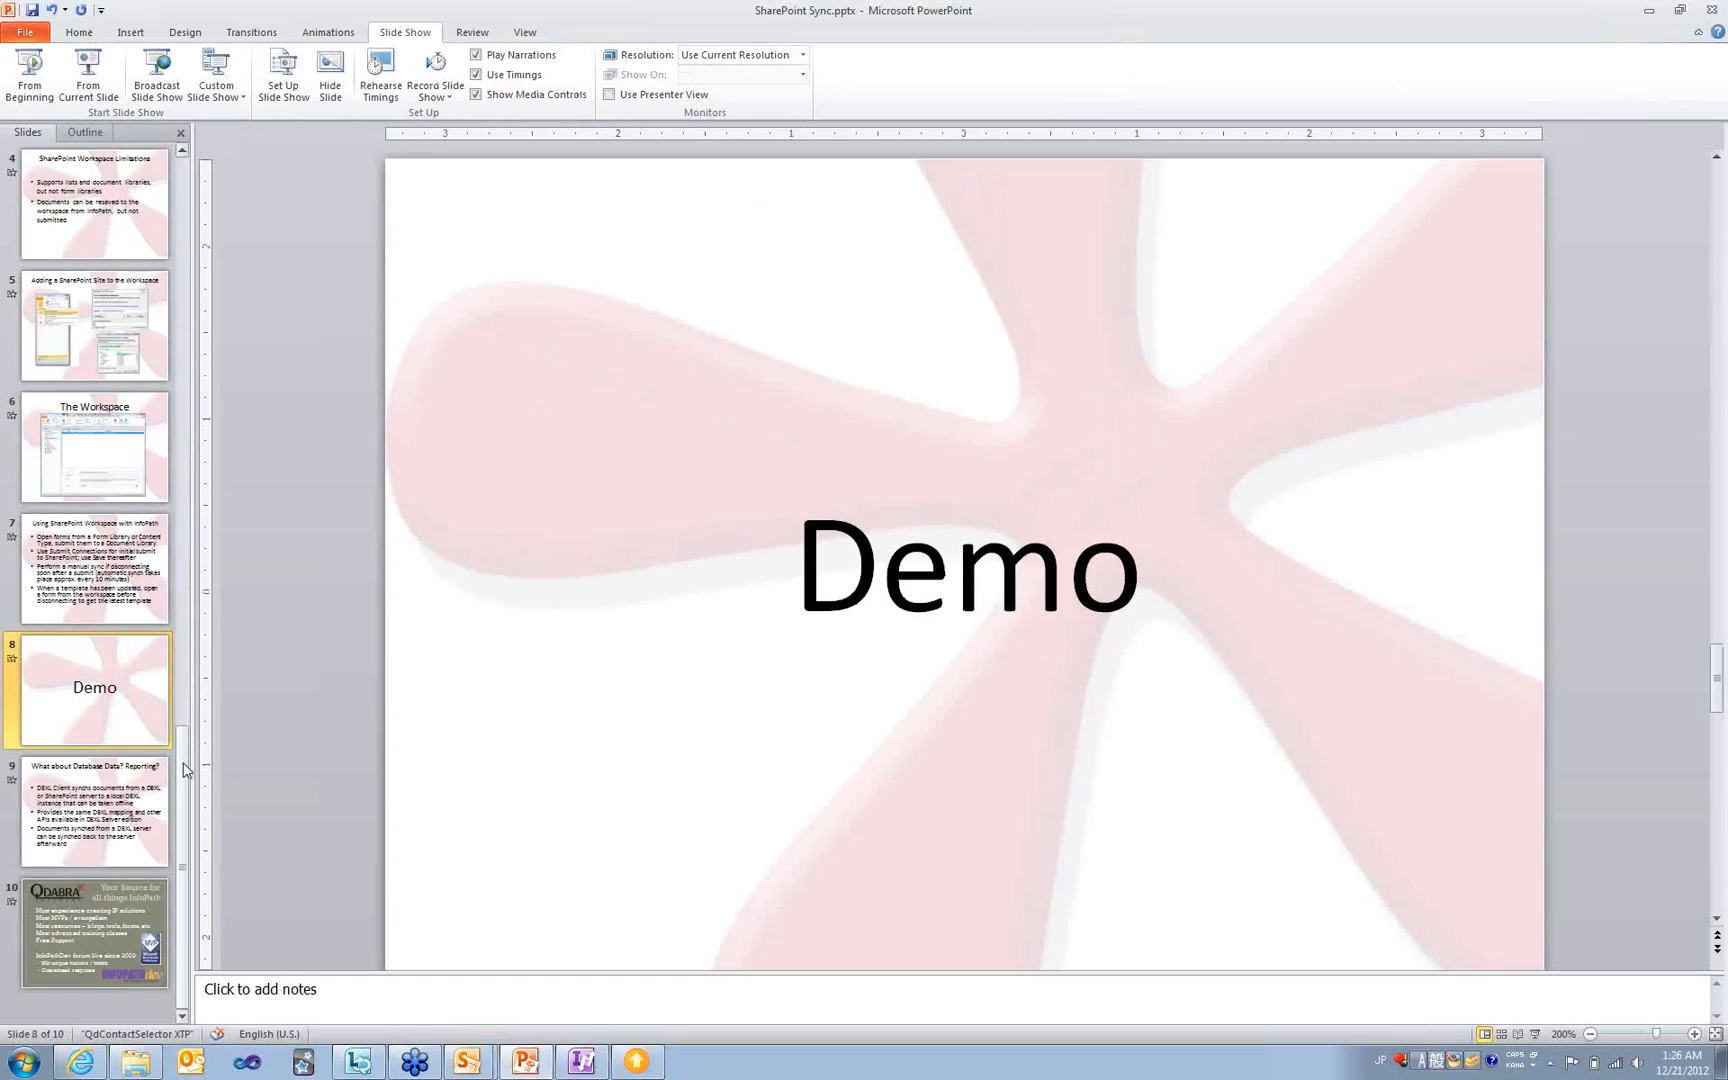
click(108, 797)
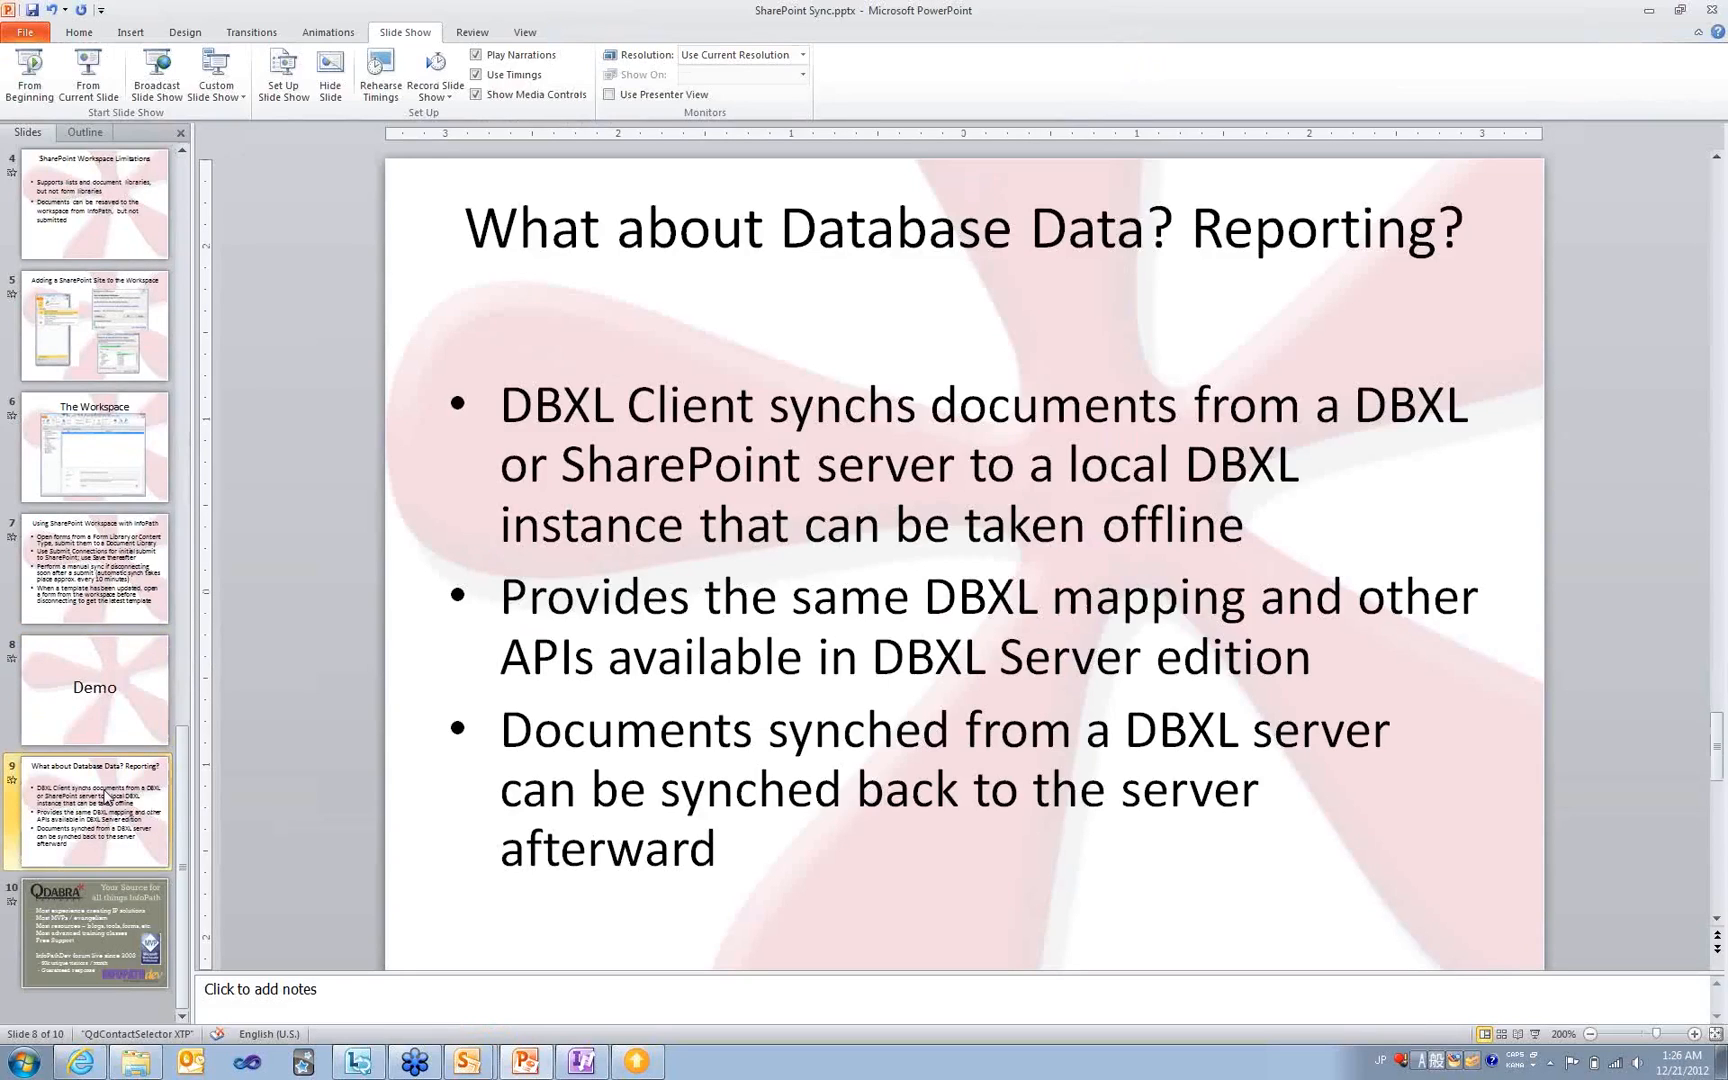